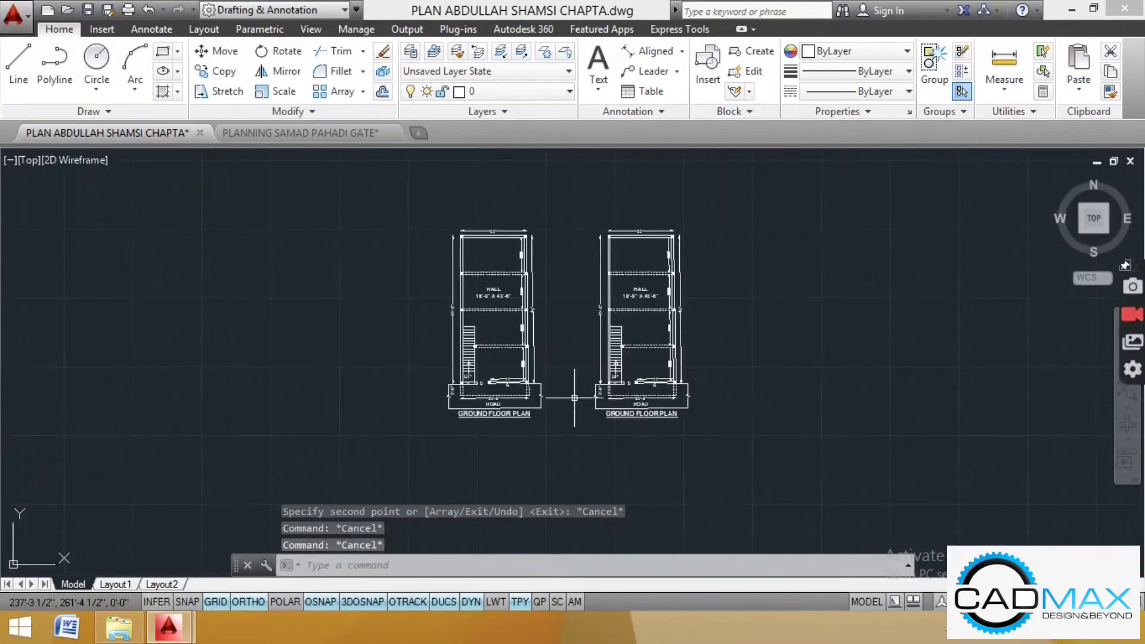
# Step: Set the lineweight and linetype of the right-hand plan's upper dashed beam lines, just above the HALL label, to ByLayer
pyautogui.scroll(6, 521, 455)
pyautogui.scroll(-4, 538, 234)
pyautogui.scroll(7, 538, 234)
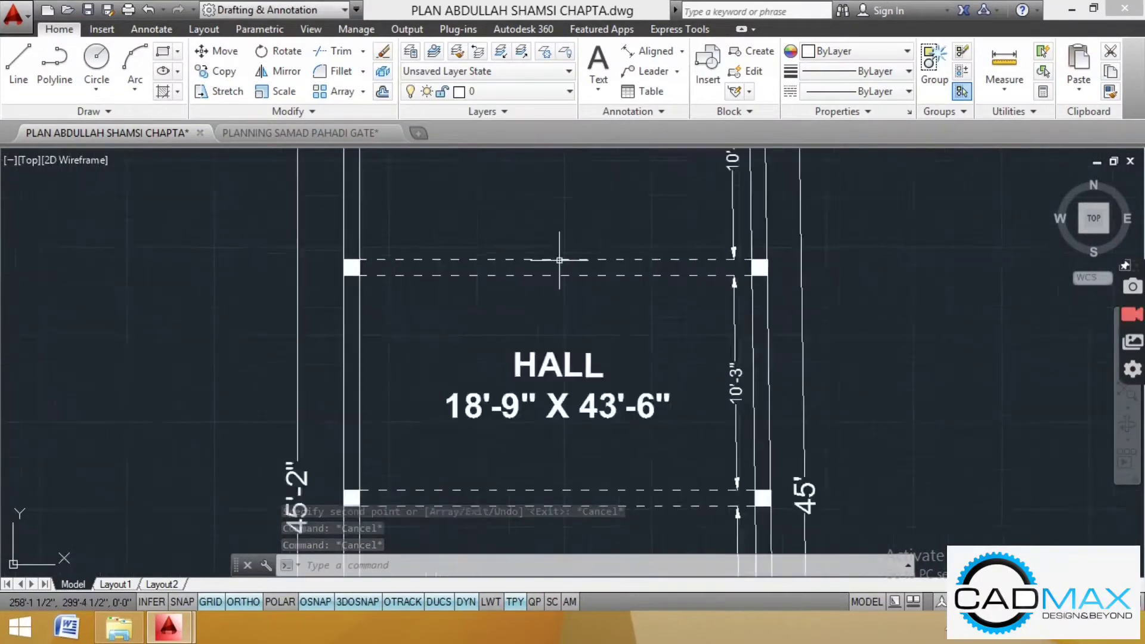
pyautogui.scroll(-3, 557, 250)
pyautogui.click(556, 301)
pyautogui.click(560, 315)
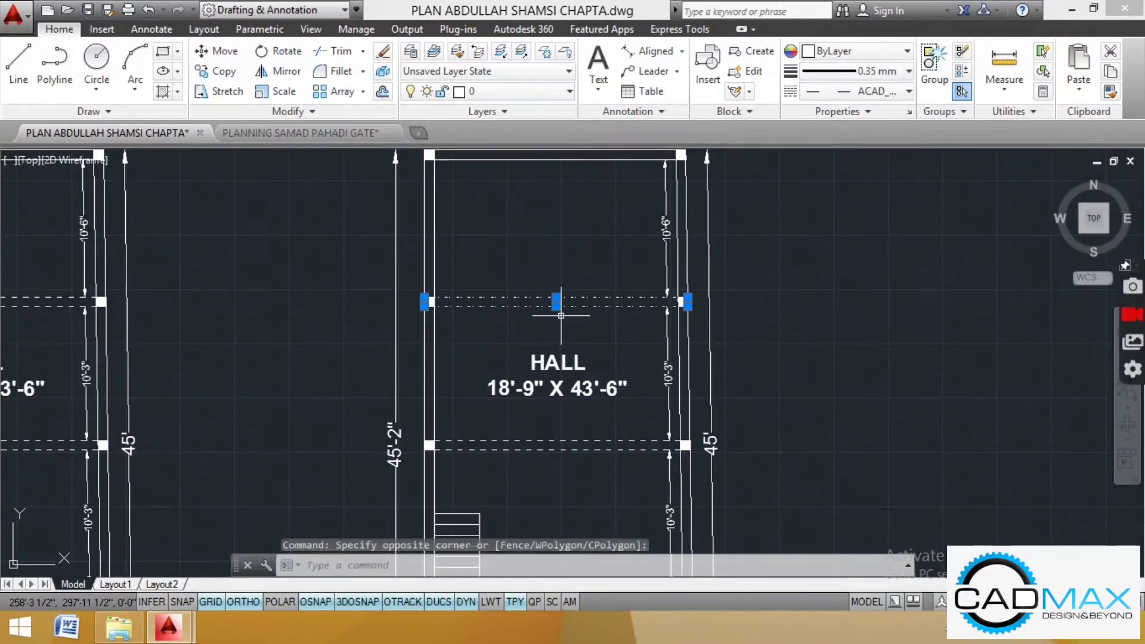
pyautogui.click(870, 71)
pyautogui.click(872, 93)
pyautogui.scroll(-4, 665, 338)
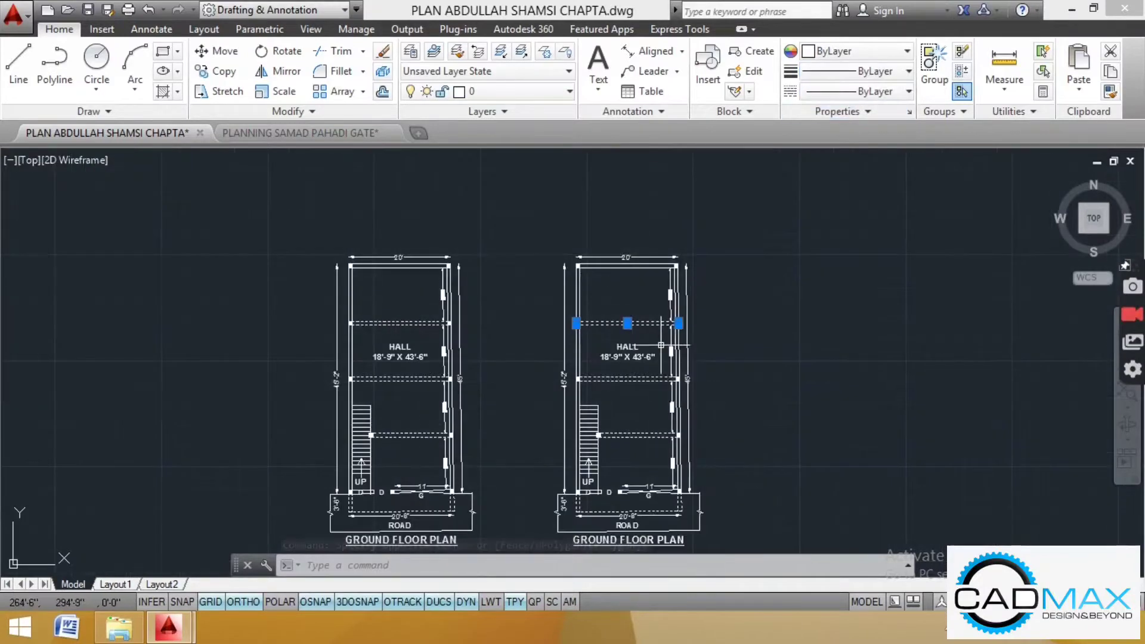
pyautogui.press('Escape')
# Step: Delete the HALL room label and its size text from the right-hand plan
pyautogui.scroll(4, 652, 347)
pyautogui.click(648, 343)
pyautogui.click(593, 374)
pyautogui.press('Delete')
pyautogui.scroll(-4, 603, 365)
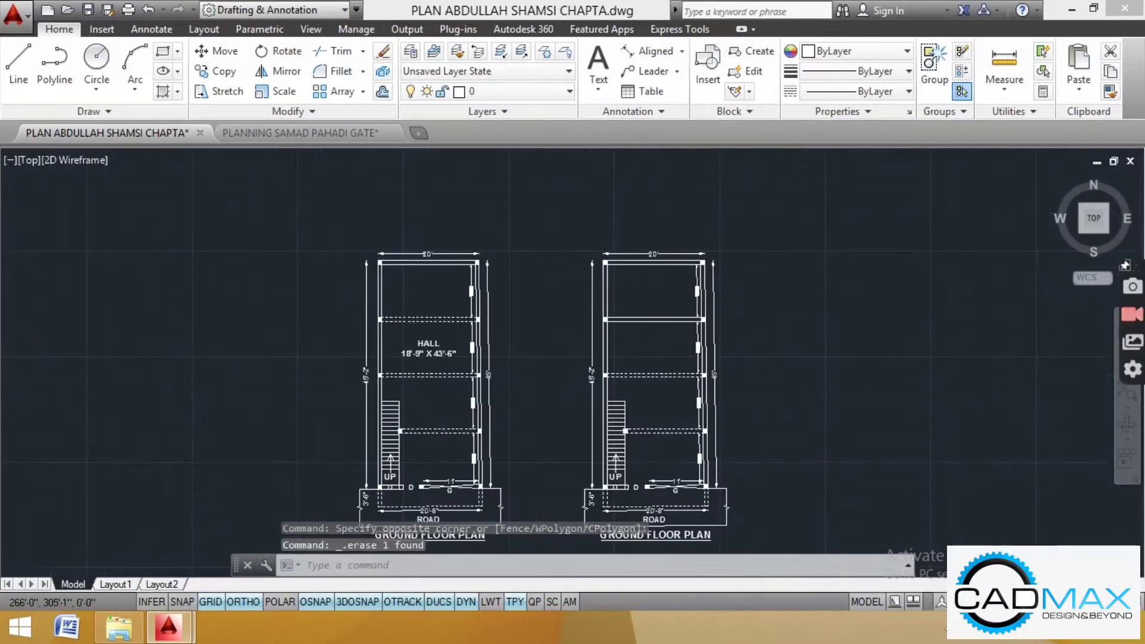
# Step: Delete the column-spacing dimensions along the inside of the right wall in the right-hand plan
pyautogui.scroll(5, 655, 357)
pyautogui.scroll(-2, 656, 353)
pyautogui.scroll(2, 656, 354)
pyautogui.scroll(-4, 644, 369)
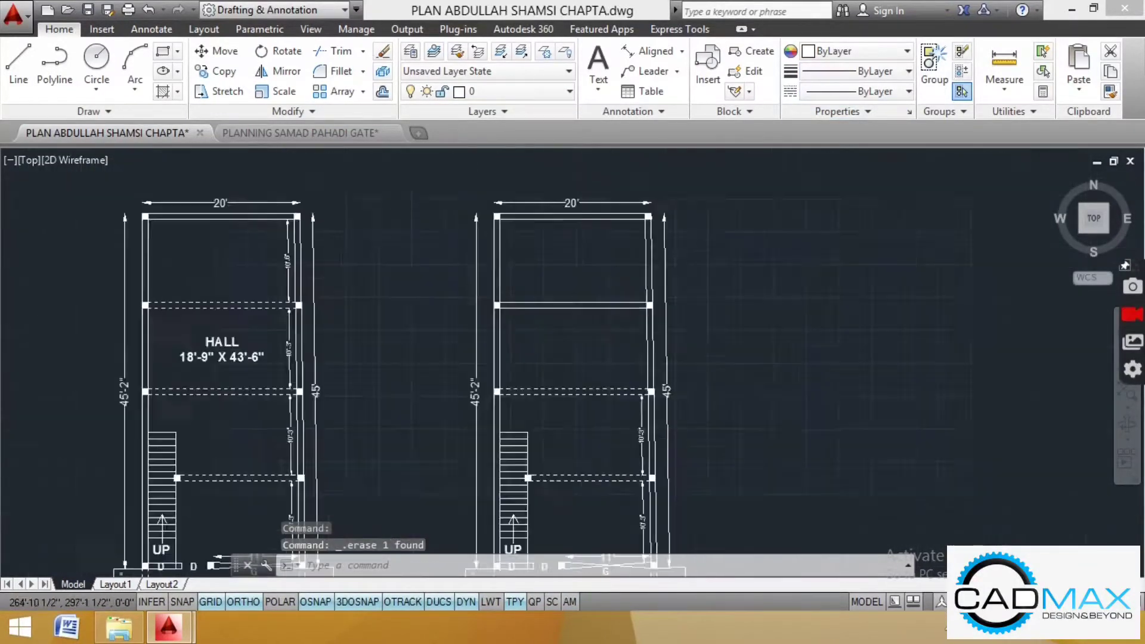
pyautogui.scroll(2, 614, 397)
pyautogui.scroll(-4, 574, 316)
pyautogui.scroll(5, 592, 415)
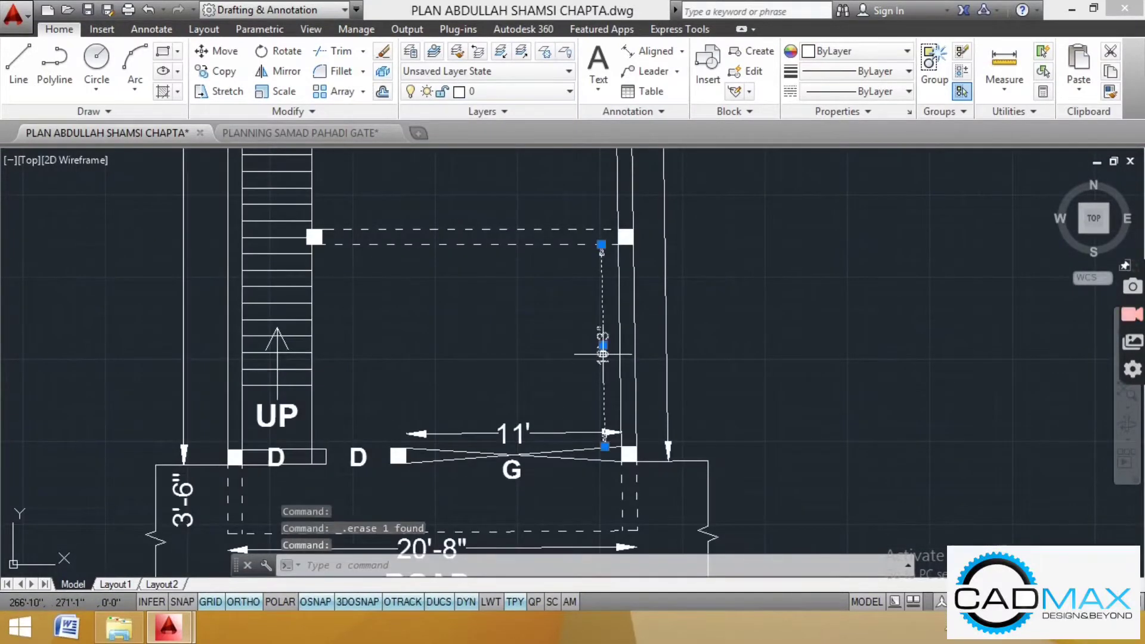
# Step: Delete the gate lines, the G label, the 11' dimension and the neighbouring D door label from the right-hand plan's front
pyautogui.click(530, 412)
pyautogui.click(499, 468)
pyautogui.press('Delete')
pyautogui.scroll(-2, 586, 382)
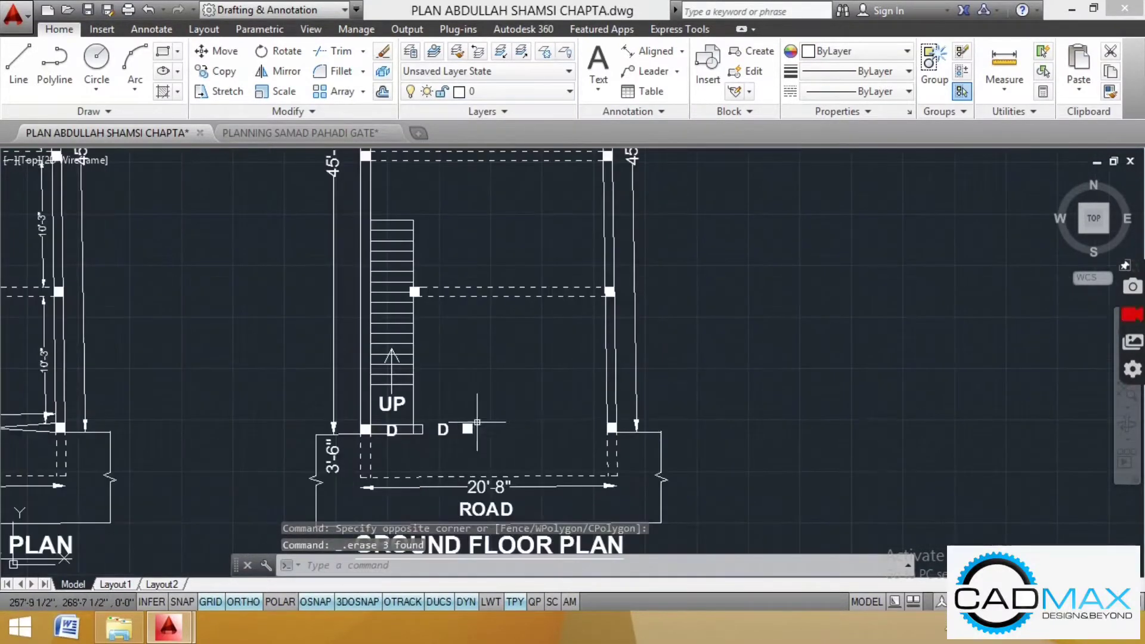
pyautogui.scroll(4, 441, 426)
pyautogui.click(456, 424)
pyautogui.moveTo(388, 438); pyautogui.dragTo(459, 403, button='middle')
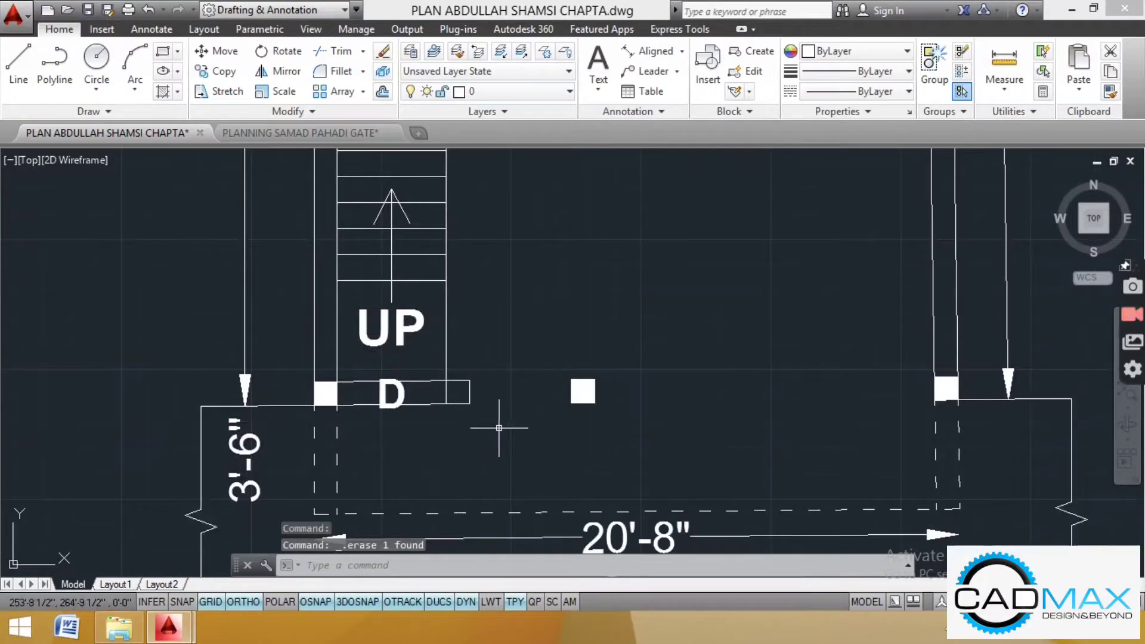
# Step: Stretch the outer front wall line beside the stair door across to the outer corner of the right front column
pyautogui.scroll(2, 499, 427)
pyautogui.click(448, 388)
pyautogui.scroll(-3, 448, 388)
pyautogui.scroll(3, 793, 383)
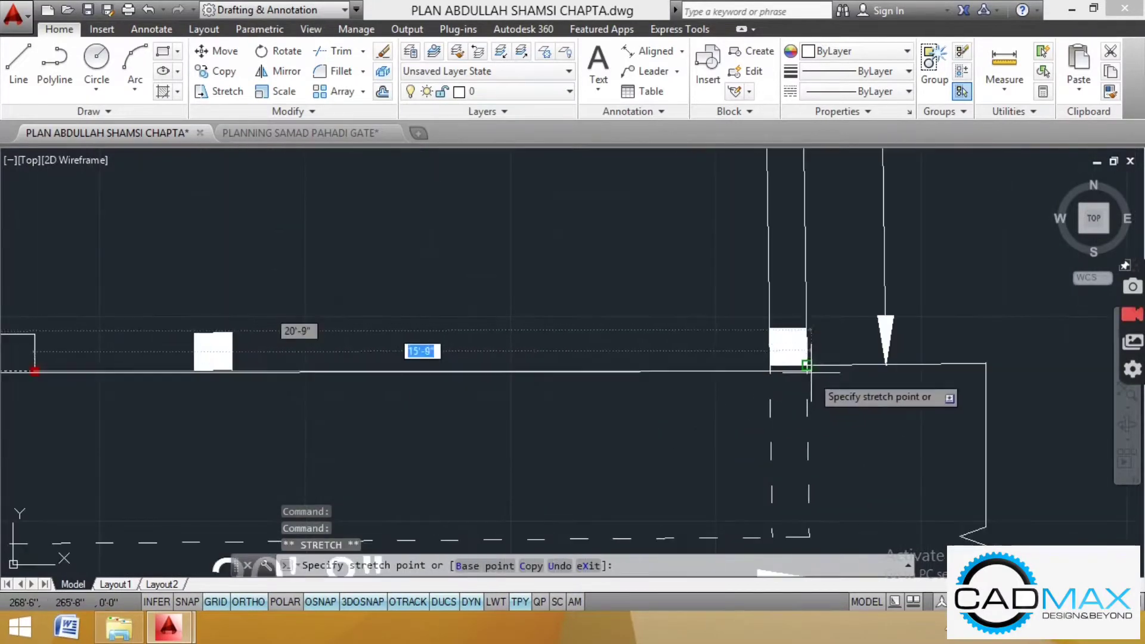
pyautogui.click(805, 366)
pyautogui.scroll(-2, 685, 364)
pyautogui.scroll(4, 453, 330)
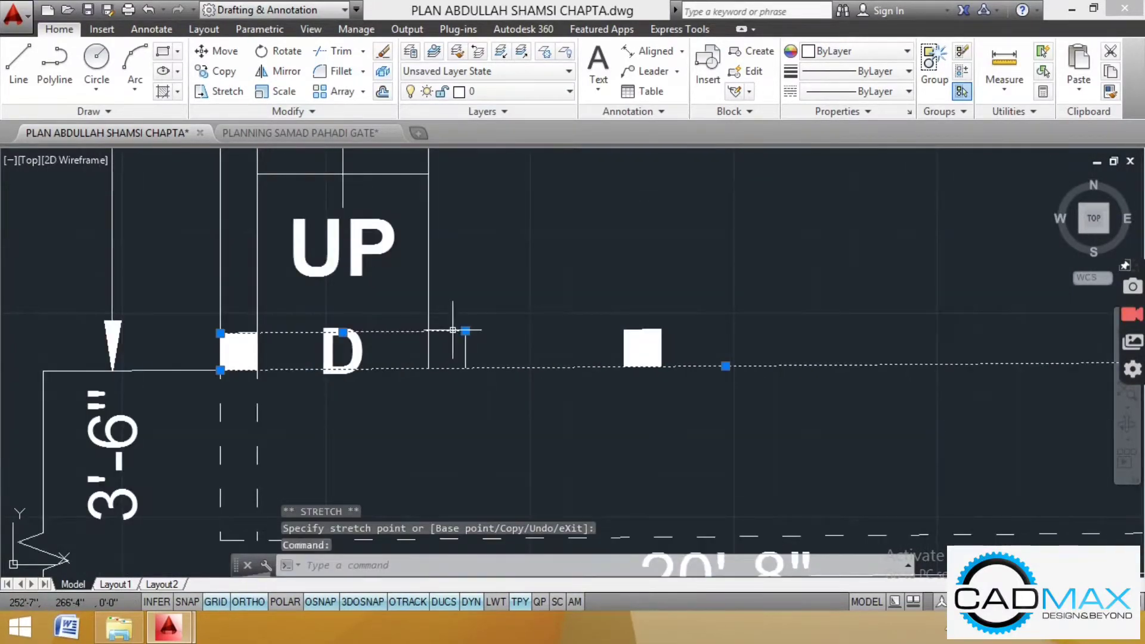
# Step: Stretch the inner front wall line beside the stair door across to the right front column
pyautogui.click(465, 330)
pyautogui.scroll(-4, 379, 364)
pyautogui.scroll(4, 698, 339)
pyautogui.click(738, 364)
pyautogui.scroll(-6, 785, 360)
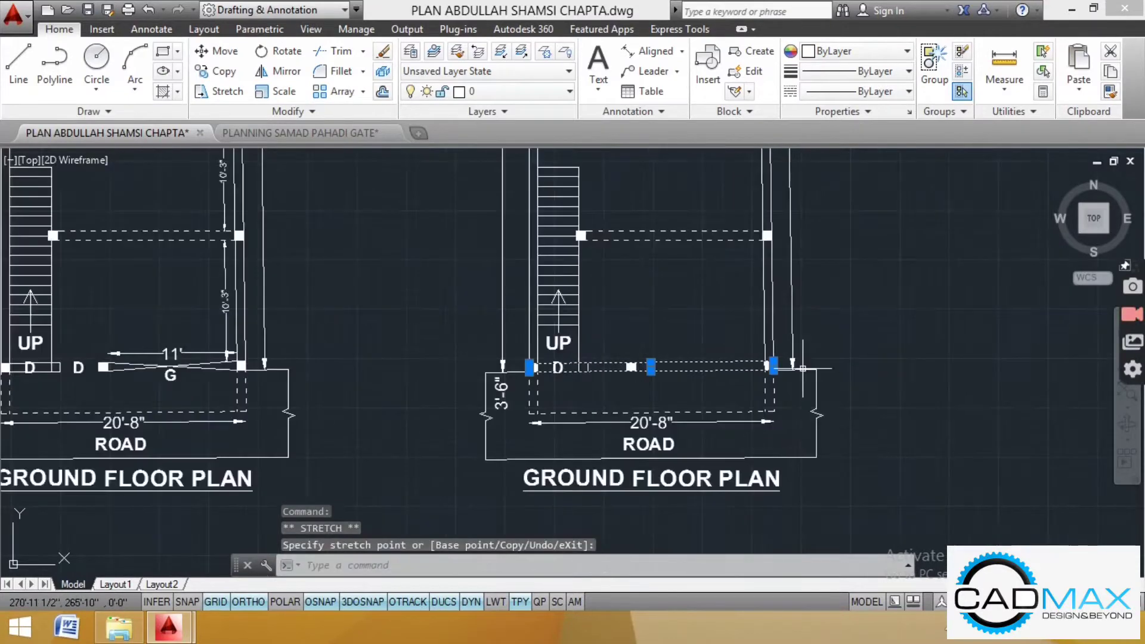
pyautogui.scroll(4, 544, 424)
pyautogui.press('Escape')
# Step: Delete the ROAD label and the left and bottom outline of the road below the right-hand plan
pyautogui.click(530, 363)
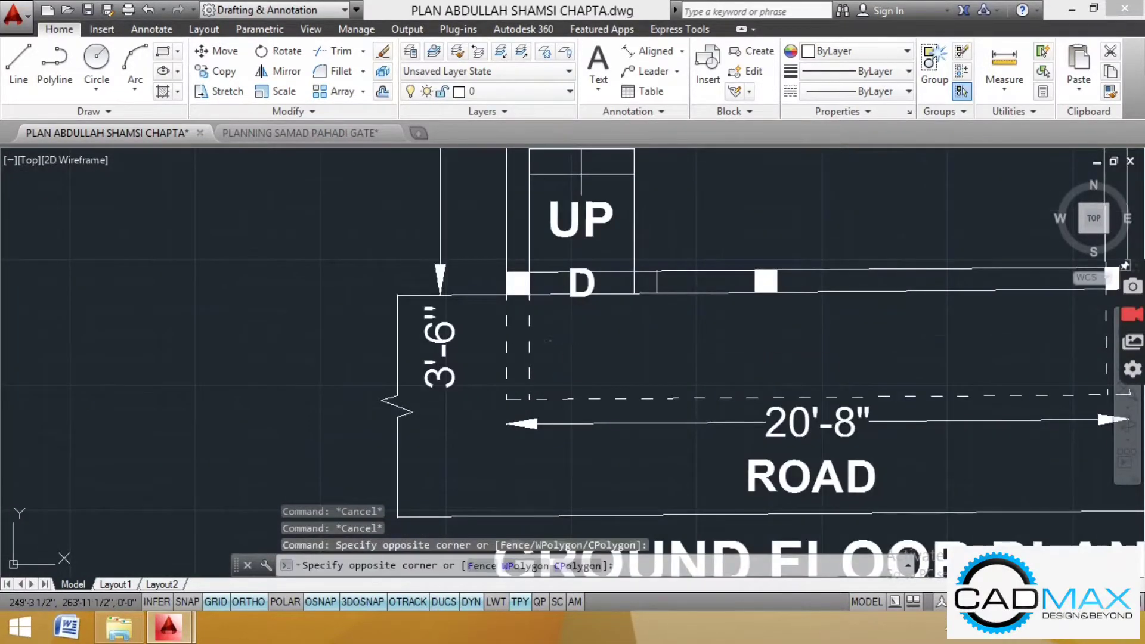
pyautogui.click(548, 340)
pyautogui.scroll(-6, 551, 392)
pyautogui.scroll(4, 599, 415)
pyautogui.click(599, 415)
pyautogui.press('Delete')
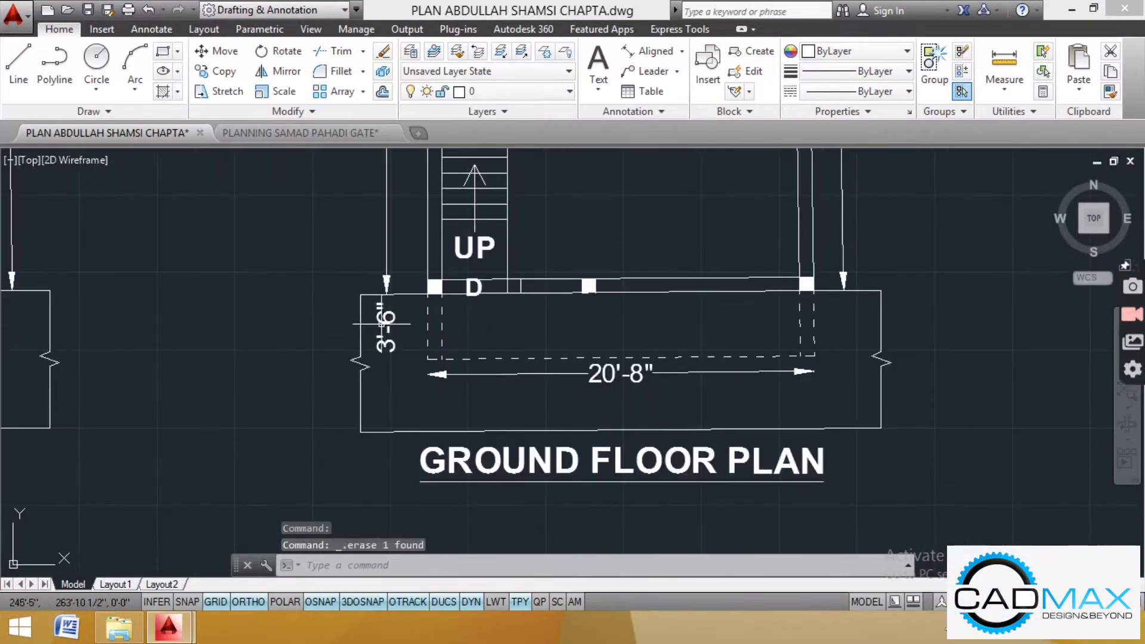
pyautogui.press('Delete')
pyautogui.click(692, 415)
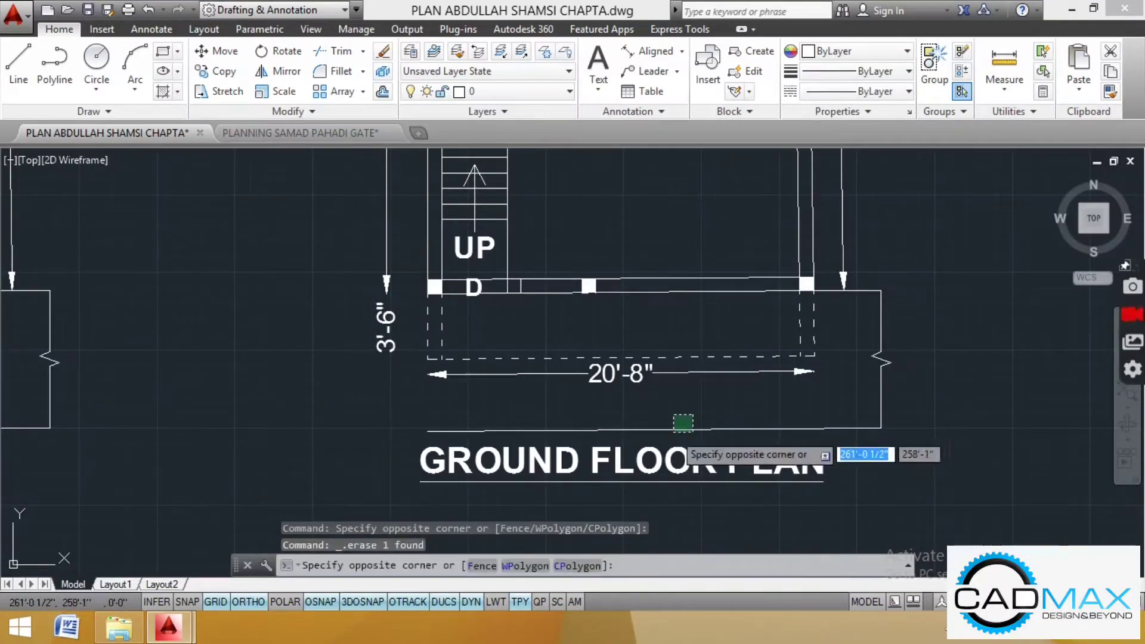
pyautogui.click(671, 435)
pyautogui.press('Delete')
# Step: Delete the underlined GROUND FLOOR PLAN title and the remaining right-side road lines of the right-hand plan
pyautogui.click(834, 435)
pyautogui.click(771, 498)
pyautogui.press('Delete')
pyautogui.click(879, 379)
pyautogui.press('Delete')
pyautogui.click(869, 292)
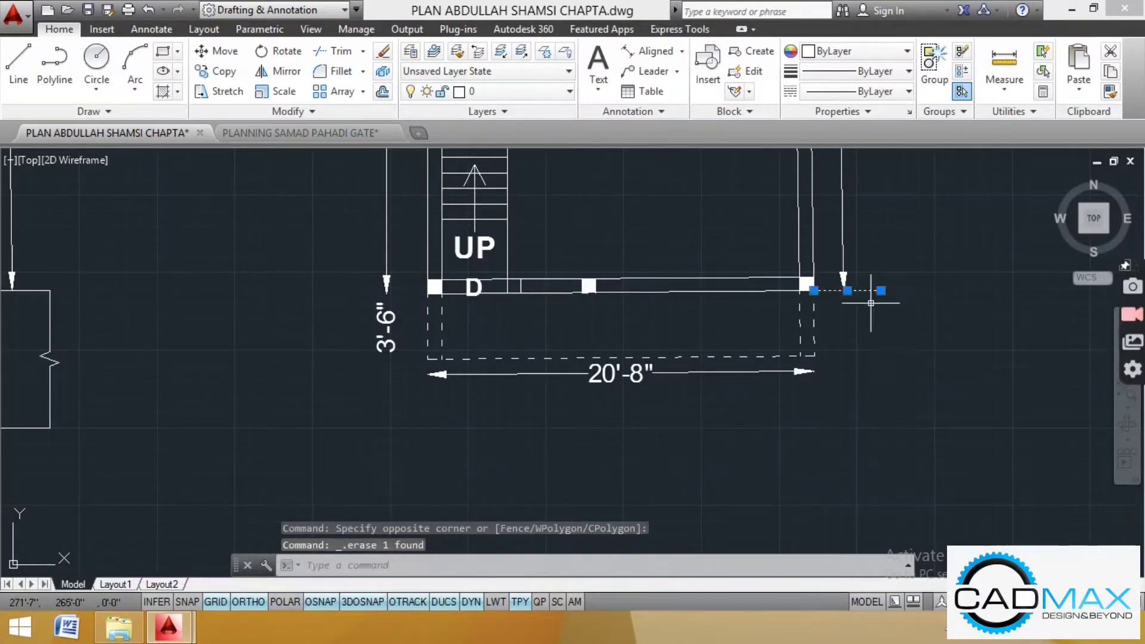
pyautogui.scroll(2, 832, 326)
pyautogui.click(828, 325)
pyautogui.click(773, 342)
pyautogui.scroll(-4, 873, 331)
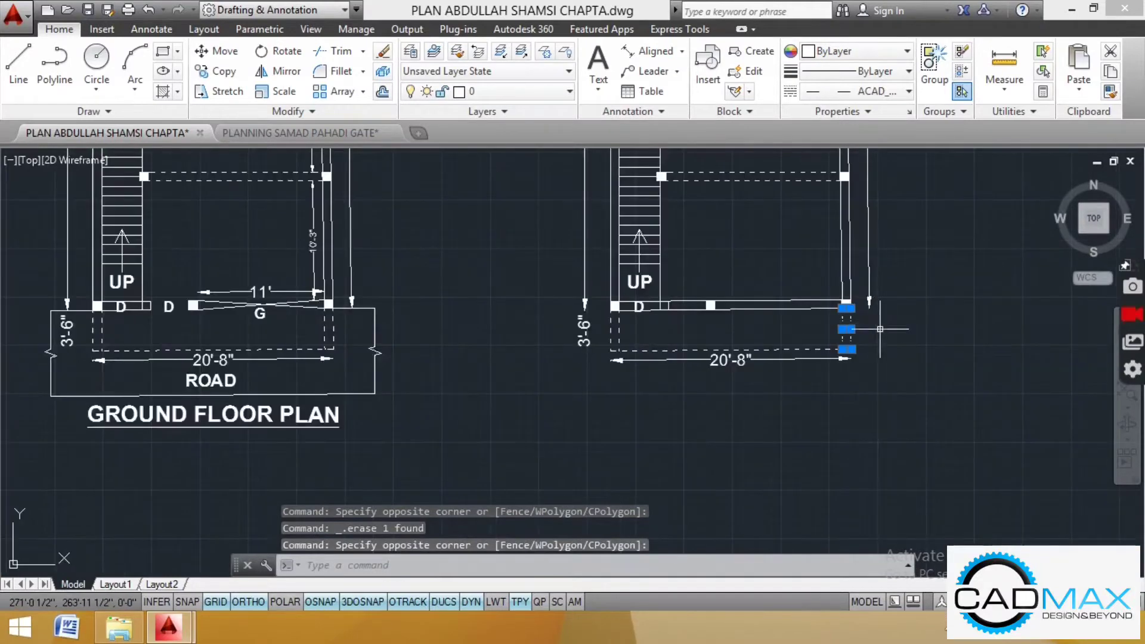
pyautogui.scroll(2, 871, 332)
pyautogui.press('Escape')
pyautogui.press('Escape')
# Step: Set the linetype of the front projection's outer left, bottom and right dashed lines to ByLayer
pyautogui.click(857, 338)
pyautogui.click(830, 344)
pyautogui.click(567, 361)
pyautogui.scroll(2, 439, 339)
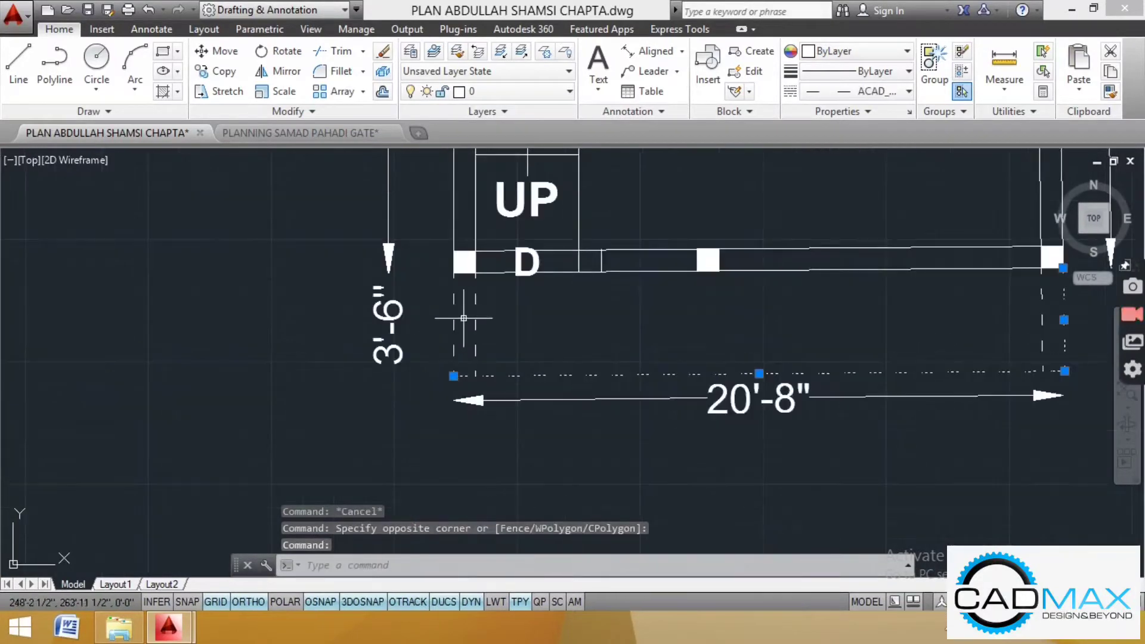
pyautogui.click(466, 319)
pyautogui.click(448, 327)
pyautogui.click(889, 92)
pyautogui.click(880, 113)
pyautogui.press('Escape')
pyautogui.press('Escape')
pyautogui.press('Escape')
pyautogui.scroll(-2, 521, 378)
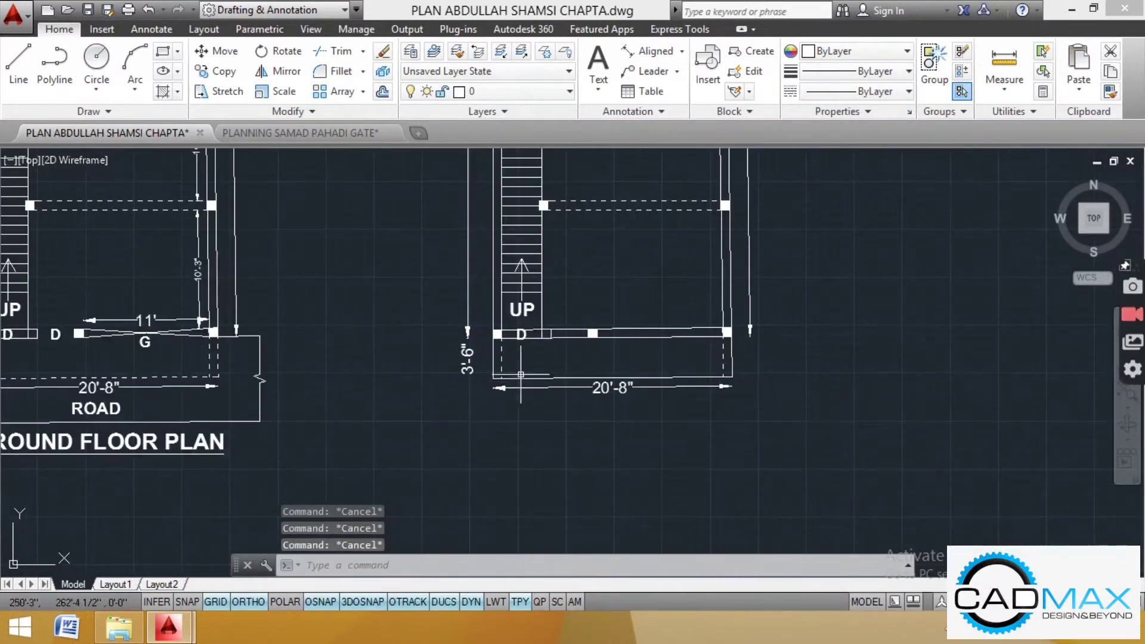
# Step: Move the 20'-8" dimension straight down, farther from the front projection
pyautogui.scroll(1, 522, 378)
pyautogui.scroll(-1, 540, 382)
pyautogui.scroll(2, 586, 391)
pyautogui.click(233, 53)
pyautogui.scroll(1, 228, 314)
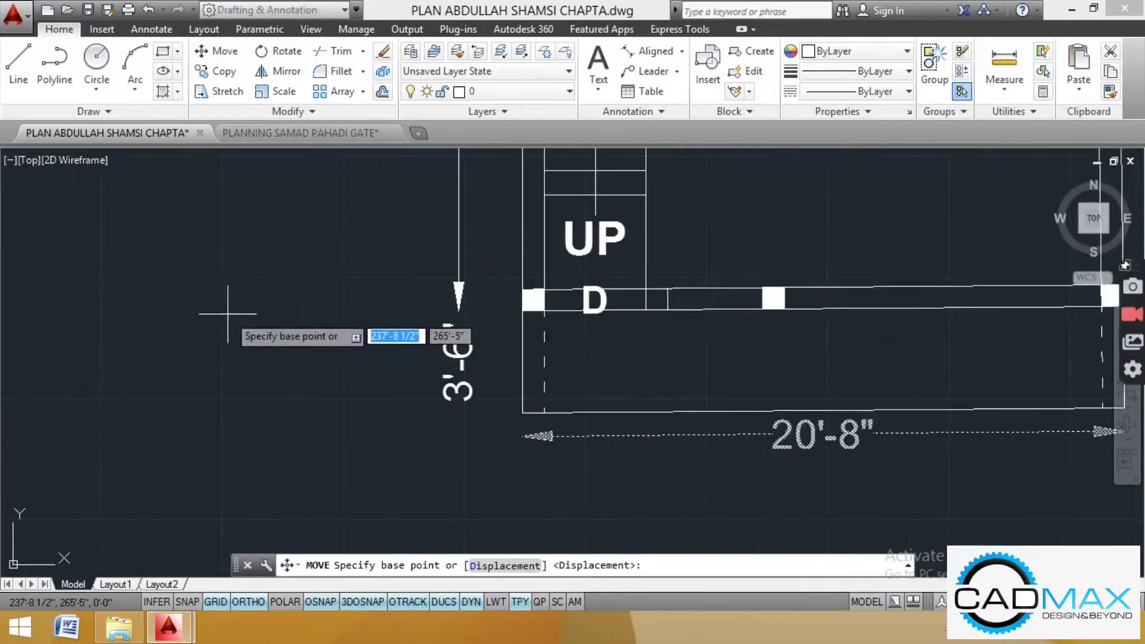
pyautogui.click(229, 316)
pyautogui.click(232, 350)
pyautogui.scroll(-2, 300, 335)
pyautogui.scroll(2, 444, 249)
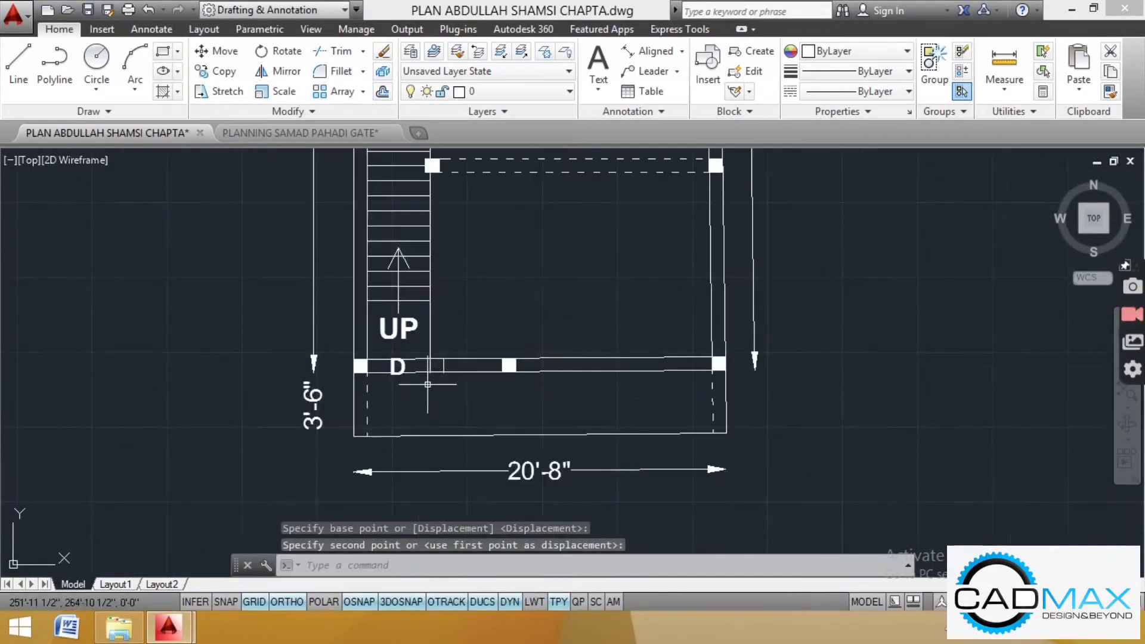
# Step: Extend the stair's right-hand line down to the outer edge of the front projection
pyautogui.scroll(2, 437, 391)
pyautogui.write('ex')
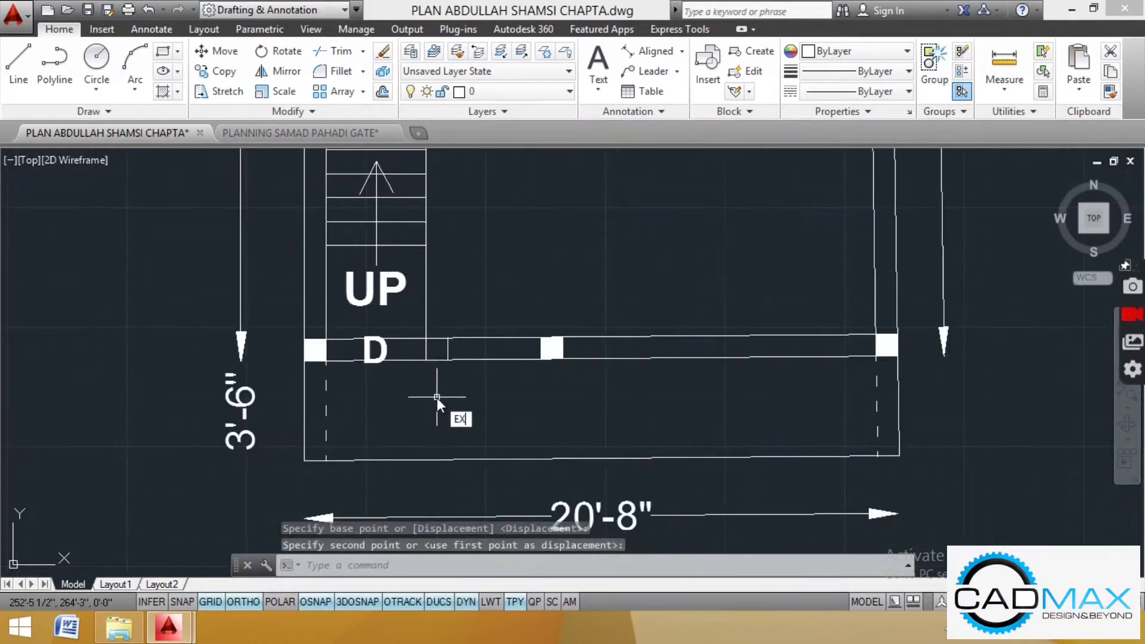
pyautogui.press('Return')
pyautogui.click(459, 446)
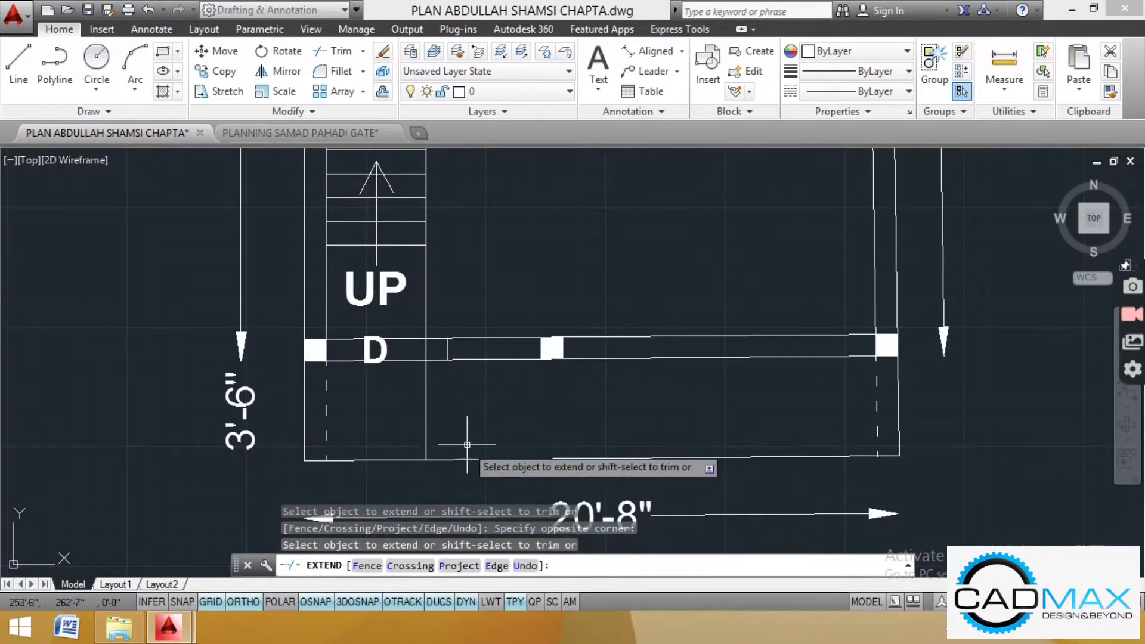
pyautogui.press('Escape')
pyautogui.press('Escape')
pyautogui.press('Escape')
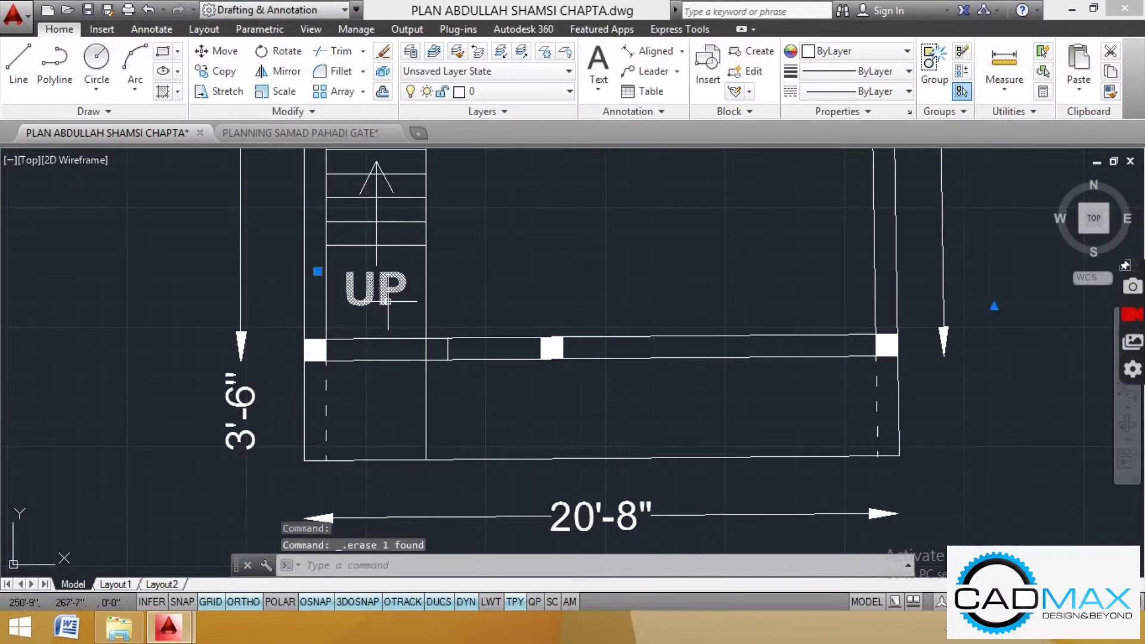
# Step: Delete the D and UP labels and the direction arrow from the stair
pyautogui.scroll(-2, 396, 303)
pyautogui.scroll(4, 387, 246)
pyautogui.click(440, 299)
pyautogui.click(363, 322)
pyautogui.press('Delete')
pyautogui.scroll(-3, 561, 266)
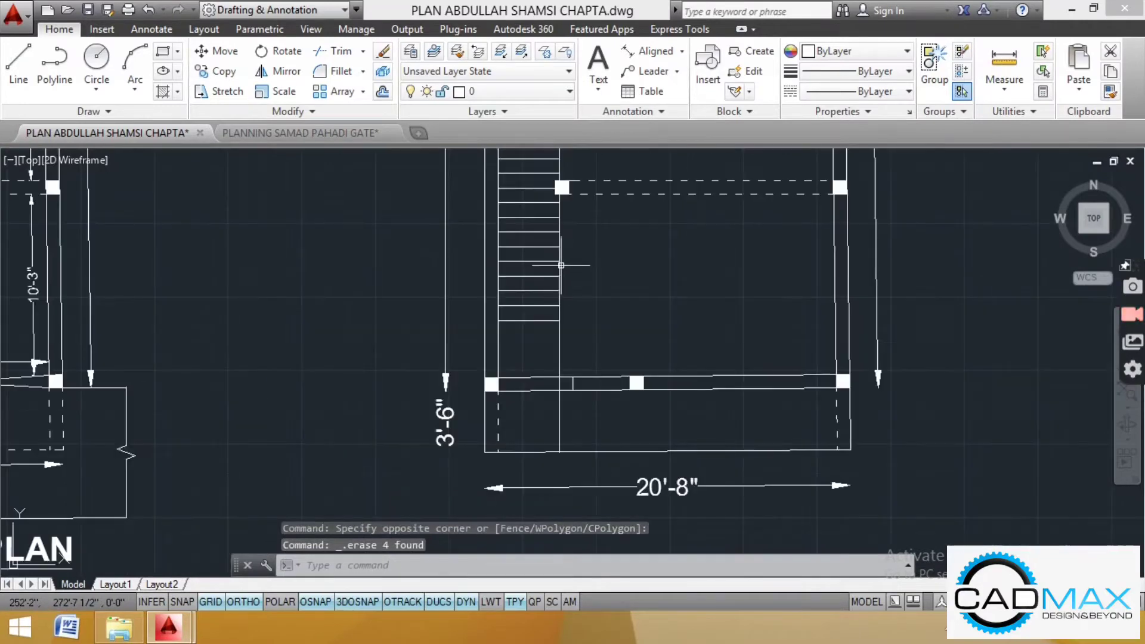
# Step: Trim both front wall lines between the left front column and the stair's right-hand line
pyautogui.scroll(-2, 519, 369)
pyautogui.scroll(5, 527, 378)
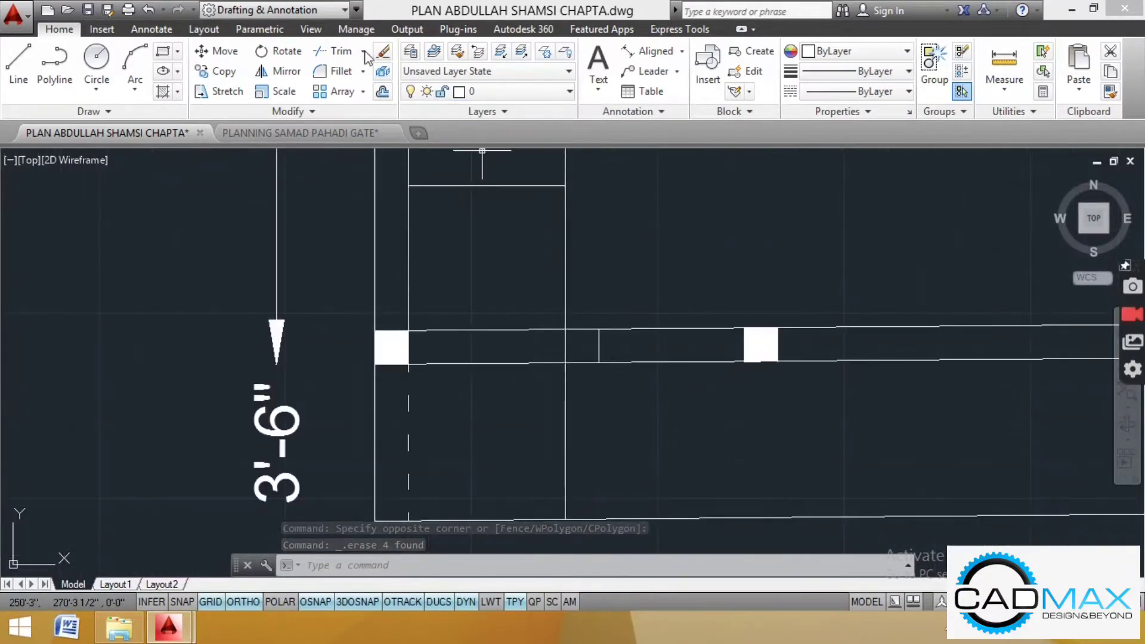
pyautogui.click(345, 52)
pyautogui.press('Return')
pyautogui.click(455, 307)
pyautogui.click(451, 405)
pyautogui.press('Escape')
pyautogui.press('Escape')
pyautogui.press('Escape')
# Step: Draw an ACAD_ISO03W100 dashed line along the outer wall face, from the stair's right-hand line to the left front column
pyautogui.click(837, 91)
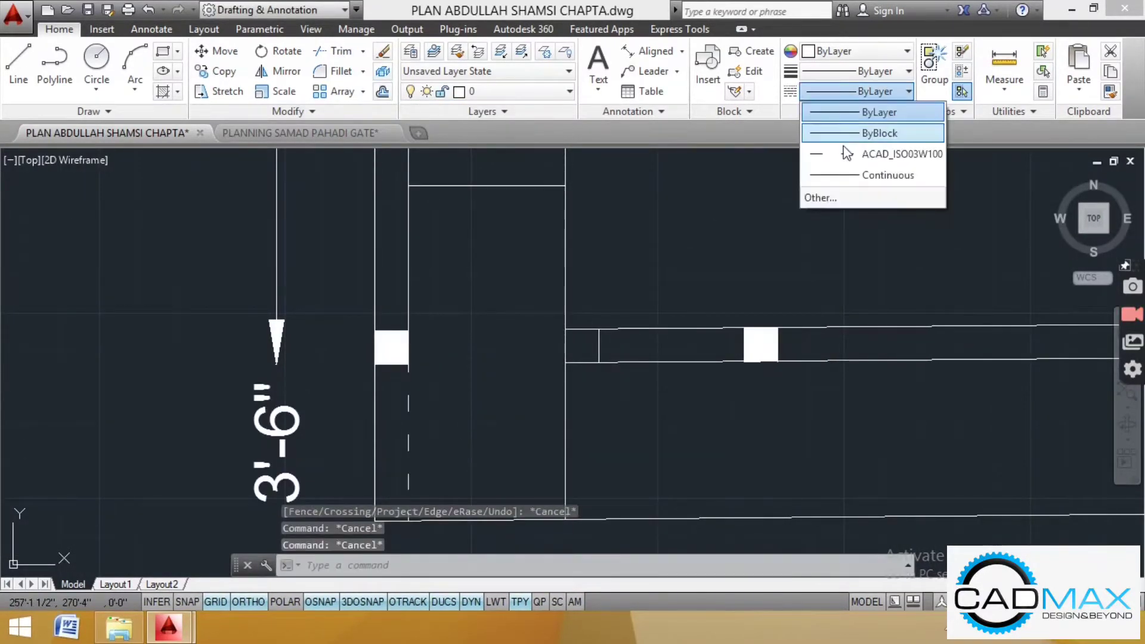
pyautogui.click(846, 153)
pyautogui.click(18, 63)
pyautogui.click(565, 362)
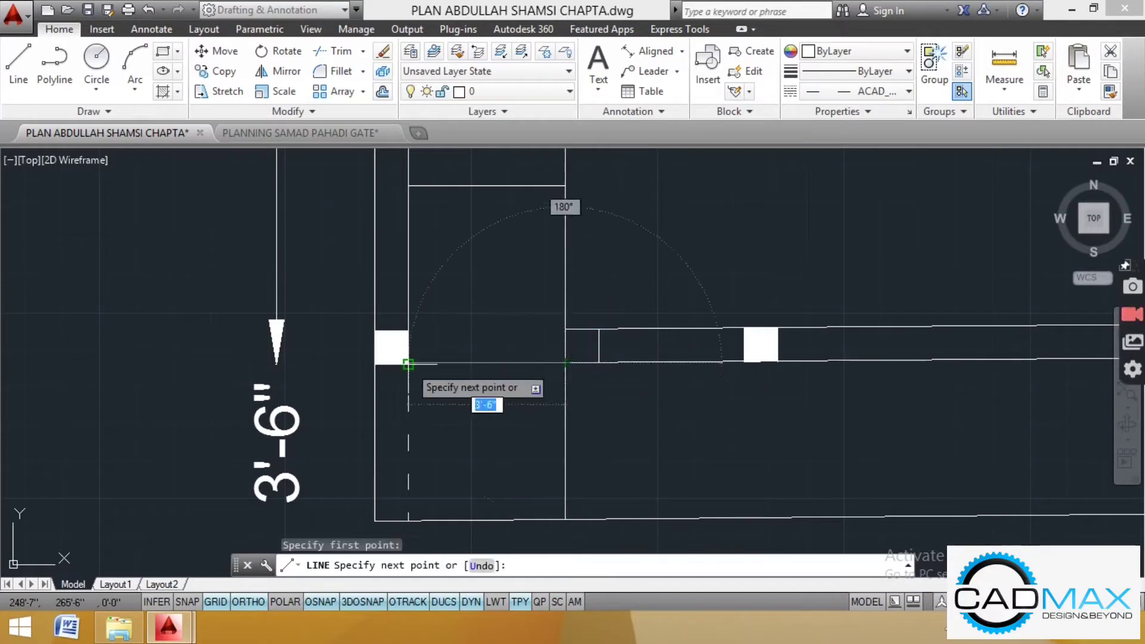
pyautogui.click(409, 362)
pyautogui.press('Escape')
# Step: Draw a second dashed line along the inner wall face to the left front column and reset the current linetype to ByLayer
pyautogui.click(18, 62)
pyautogui.click(565, 329)
pyautogui.click(409, 329)
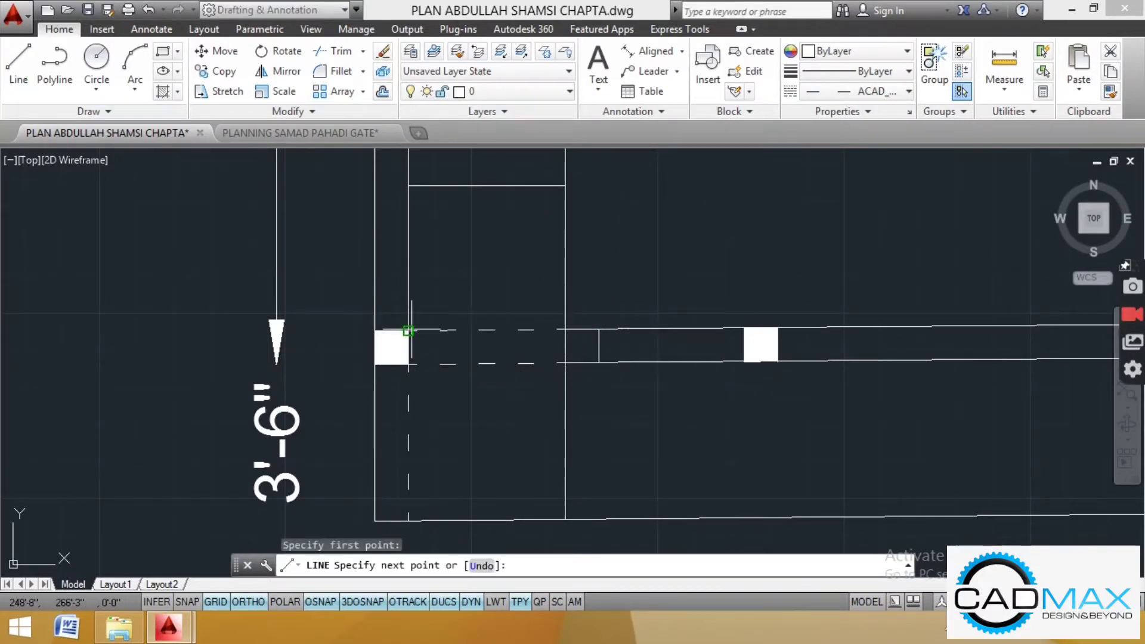
pyautogui.press('Escape')
pyautogui.click(858, 91)
pyautogui.click(834, 112)
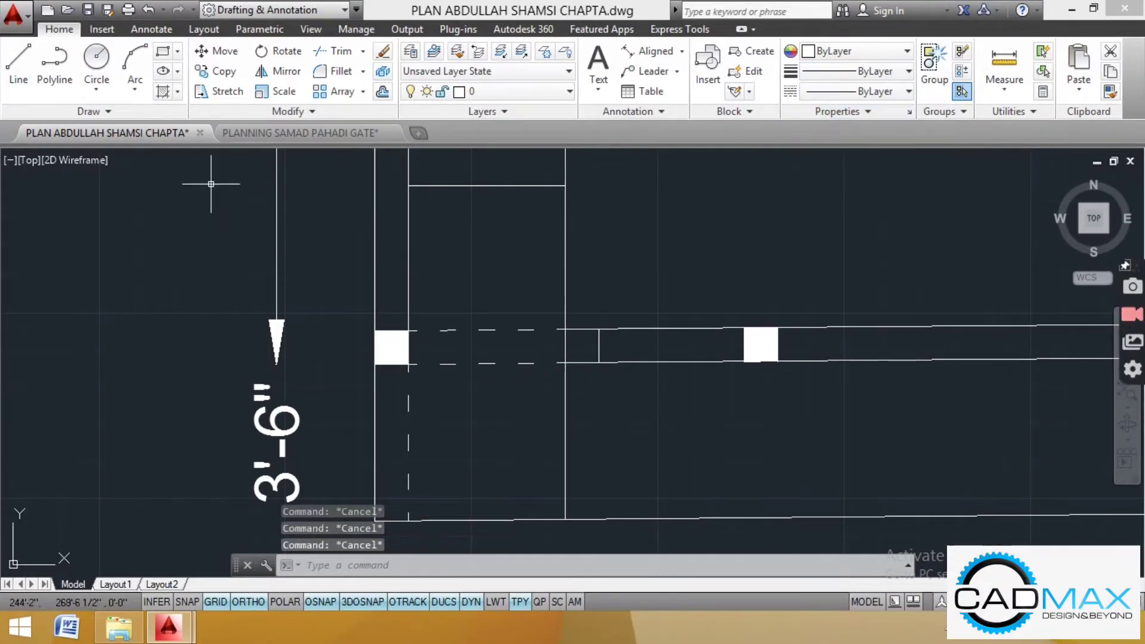
# Step: Offset the stair's right-hand line 4" inward, toward the treads
pyautogui.scroll(2, 565, 348)
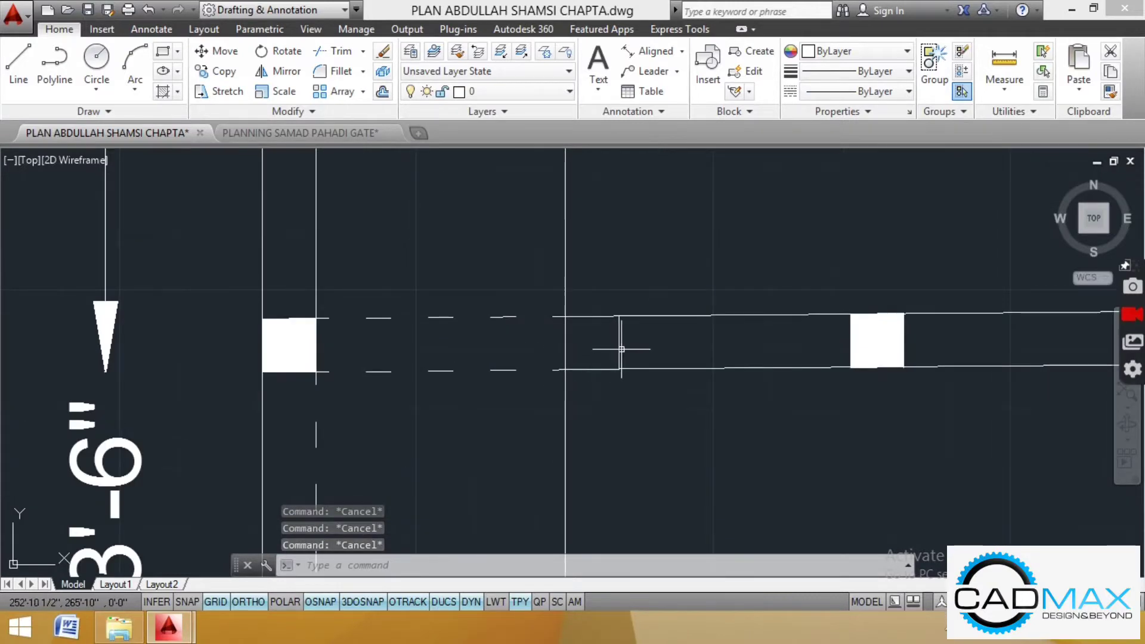
pyautogui.scroll(-4, 620, 349)
pyautogui.press('Return')
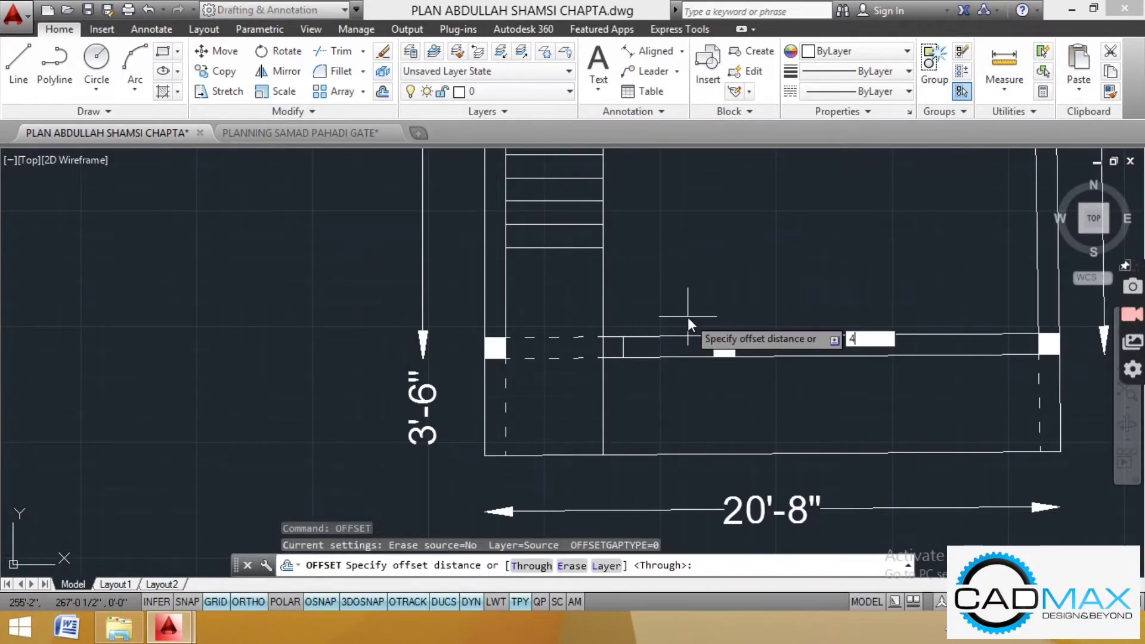
pyautogui.write('4"')
pyautogui.press('Return')
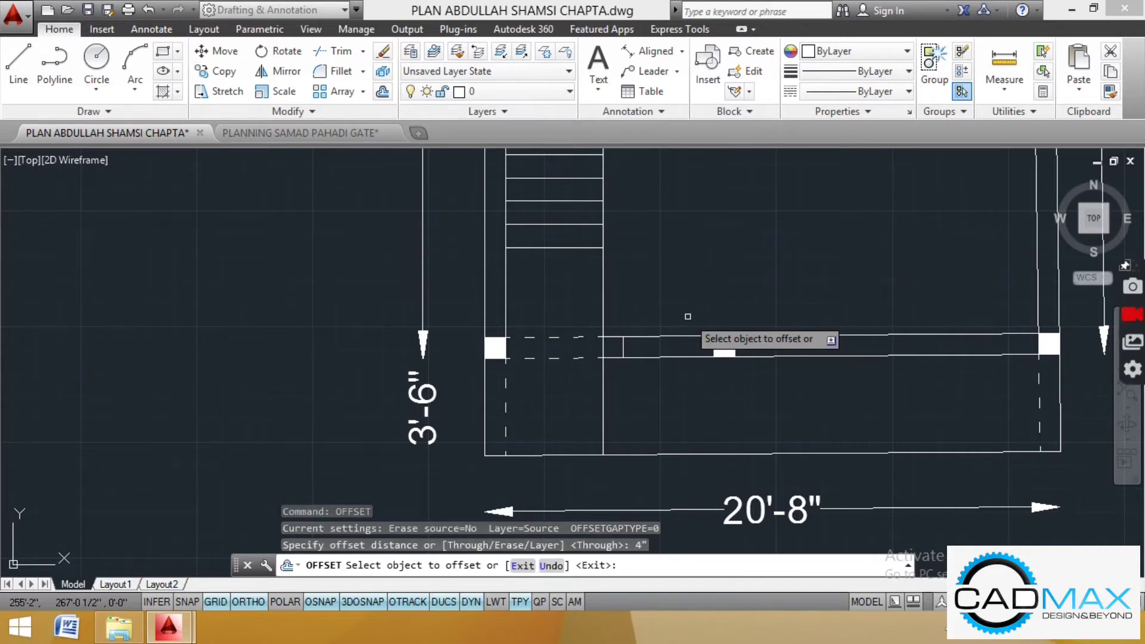
pyautogui.scroll(2, 611, 304)
pyautogui.click(593, 300)
pyautogui.click(557, 301)
pyautogui.scroll(-4, 588, 305)
pyautogui.press('Escape')
pyautogui.press('Escape')
pyautogui.write('tr')
pyautogui.press('Return')
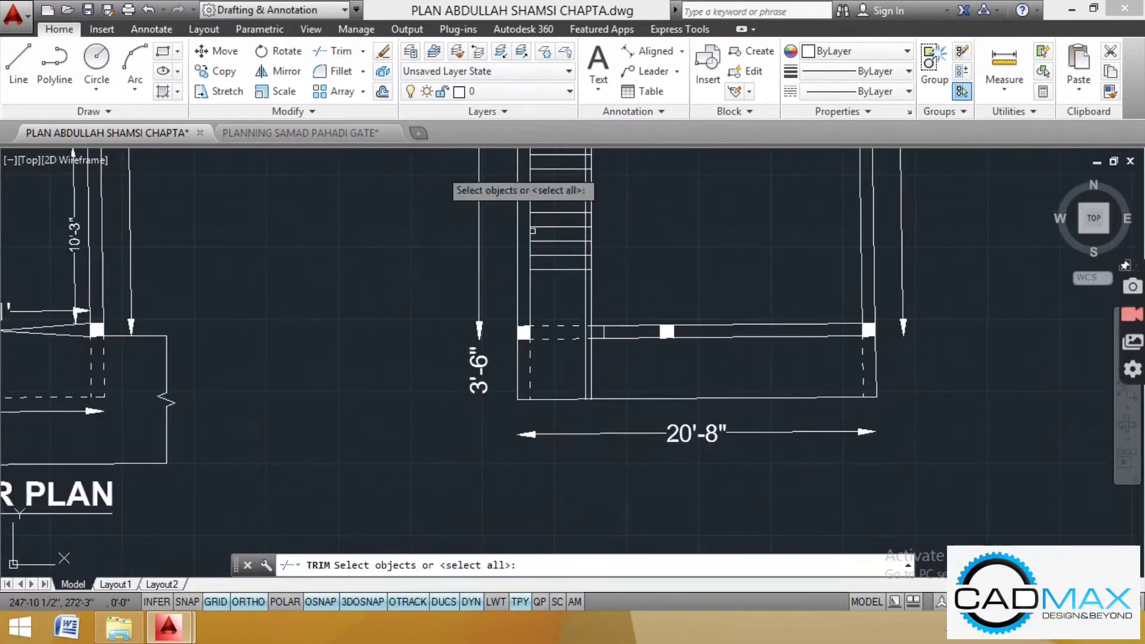
pyautogui.press('Return')
pyautogui.scroll(4, 586, 258)
pyautogui.scroll(2, 588, 267)
pyautogui.click(581, 264)
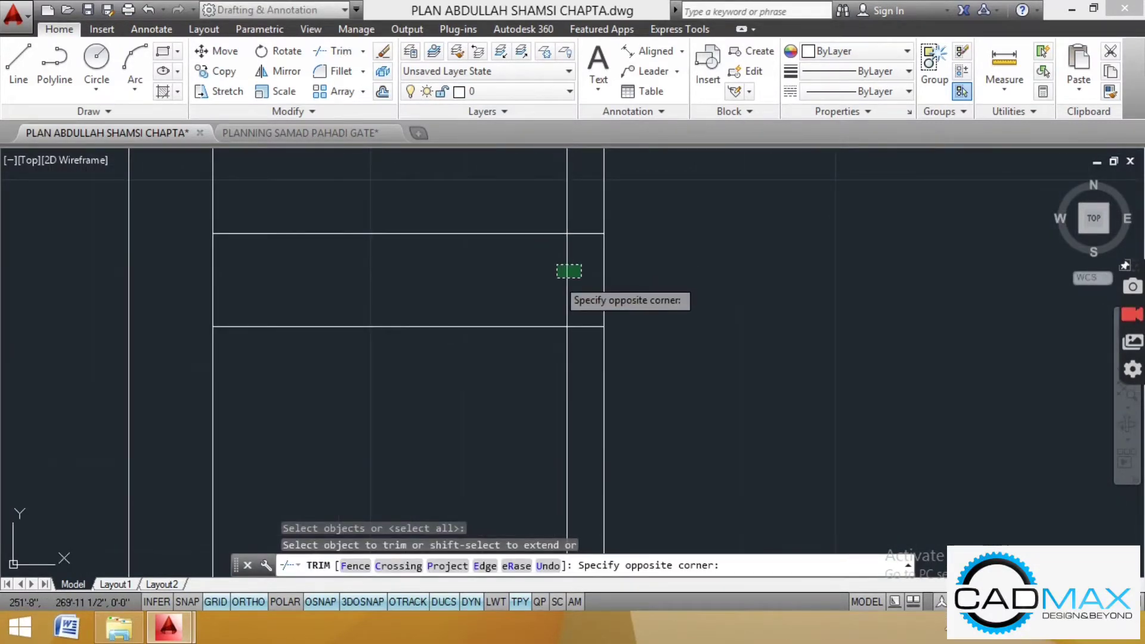
pyautogui.press('Escape')
# Step: Try to trim the stair's lowest tread against the 4" offset line, and undo the trim
pyautogui.scroll(-4, 560, 280)
pyautogui.write('tr')
pyautogui.press('Return')
pyautogui.press('Return')
pyautogui.scroll(4, 536, 304)
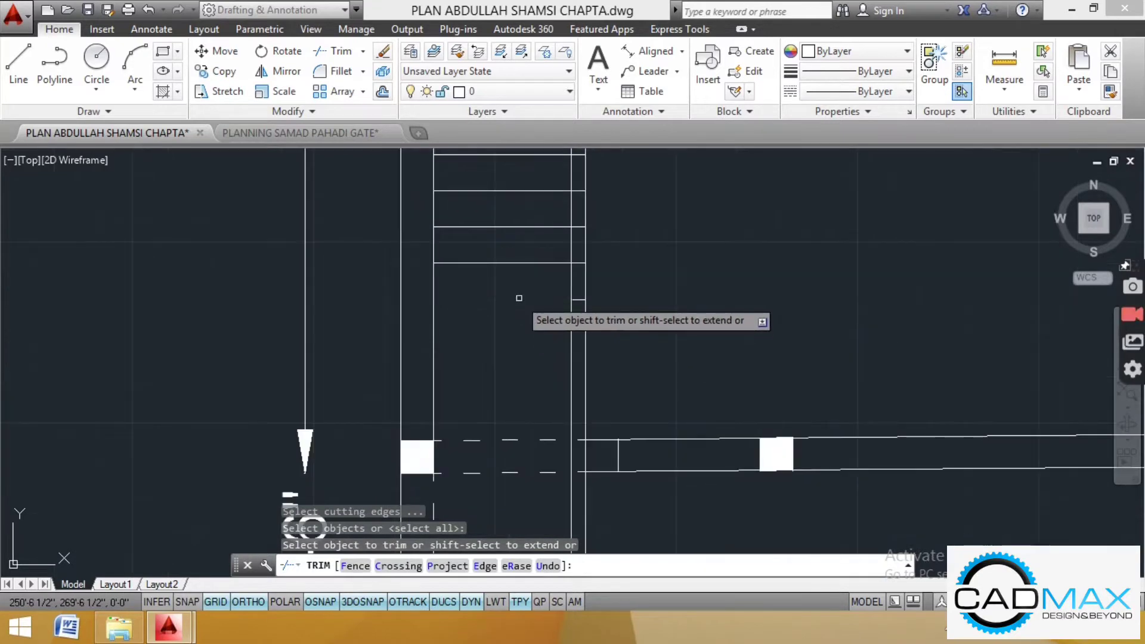
pyautogui.press('Escape')
pyautogui.press('Escape')
pyautogui.press('Escape')
pyautogui.click(148, 10)
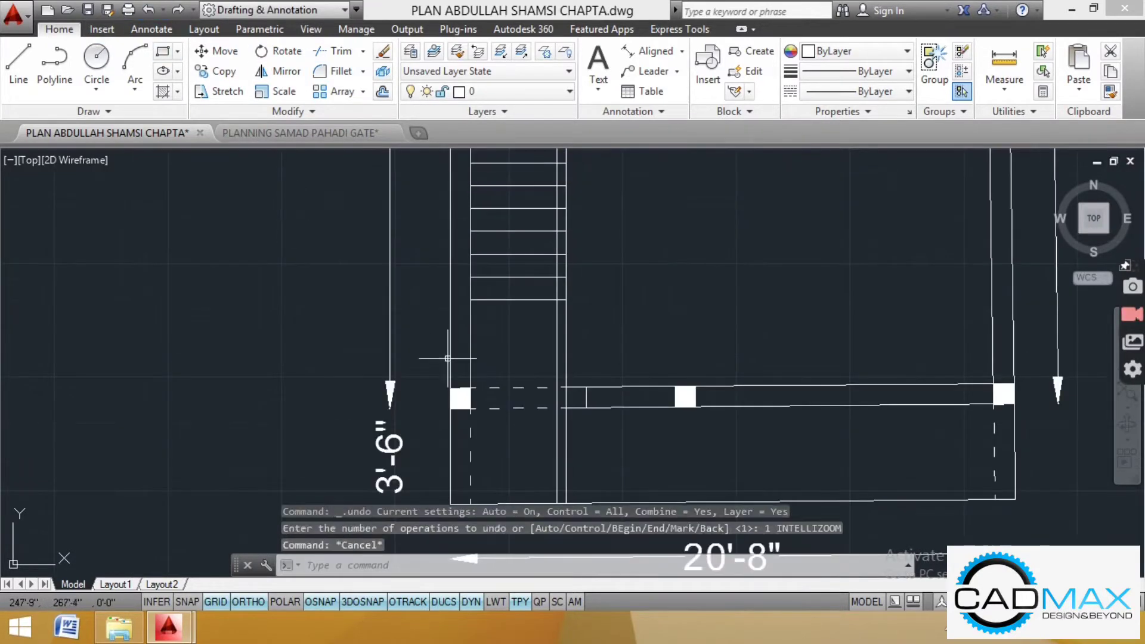
# Step: Draw a line from the projection's outer left corner 4.5" inward and straight up to the underside of the left front column
pyautogui.click(19, 60)
pyautogui.scroll(4, 447, 477)
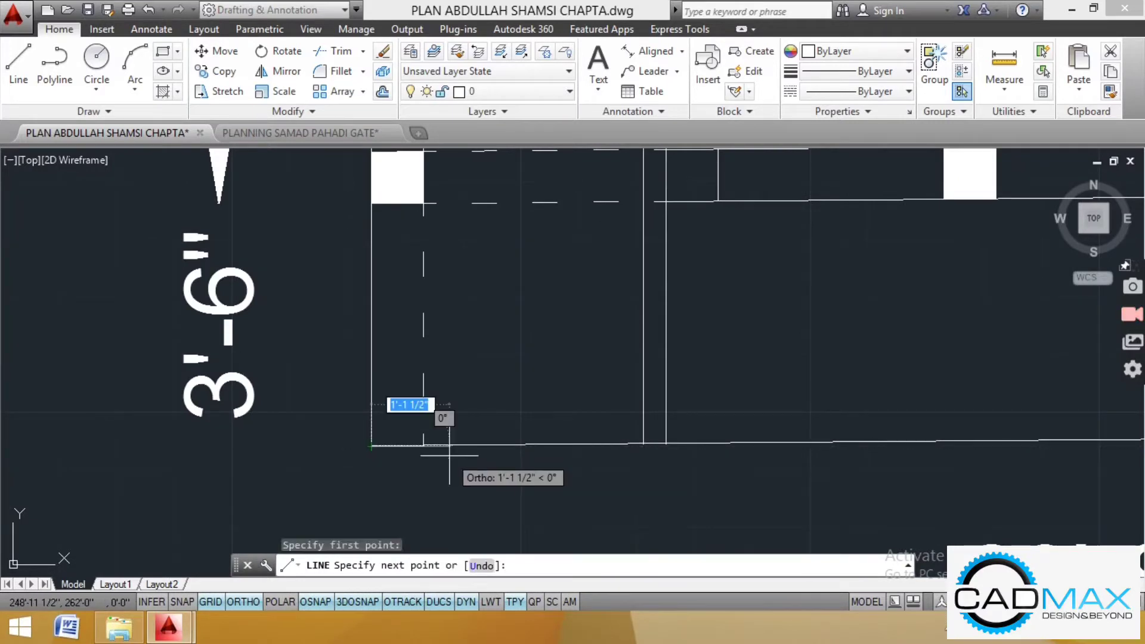
pyautogui.write('4.5')
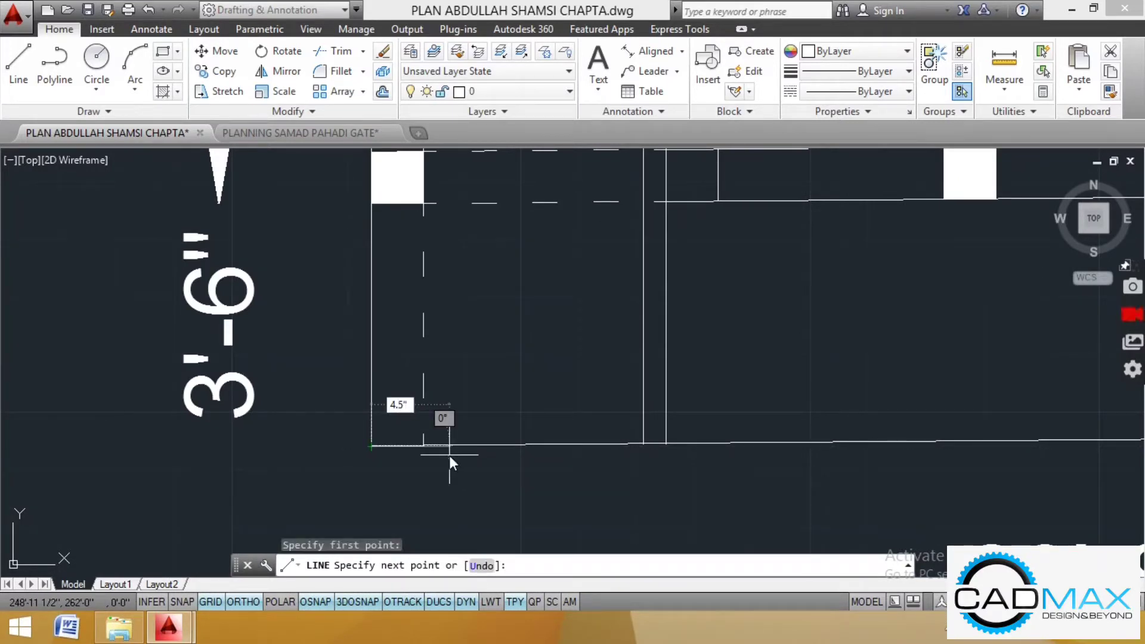
pyautogui.press('Return')
pyautogui.scroll(-4, 563, 405)
pyautogui.scroll(3, 560, 361)
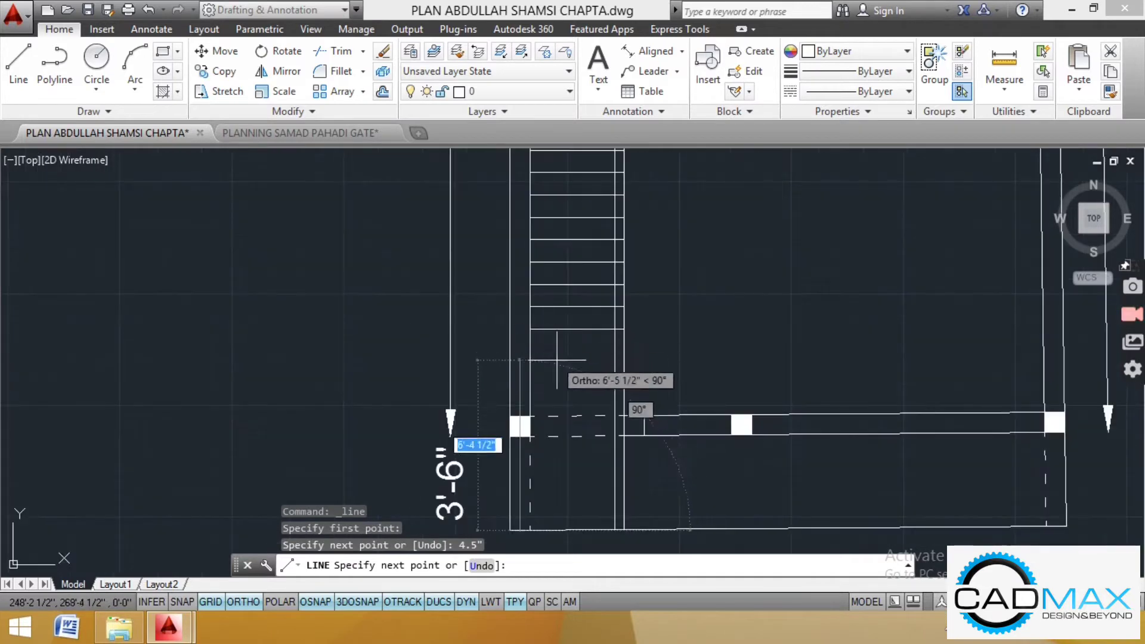
pyautogui.scroll(4, 539, 358)
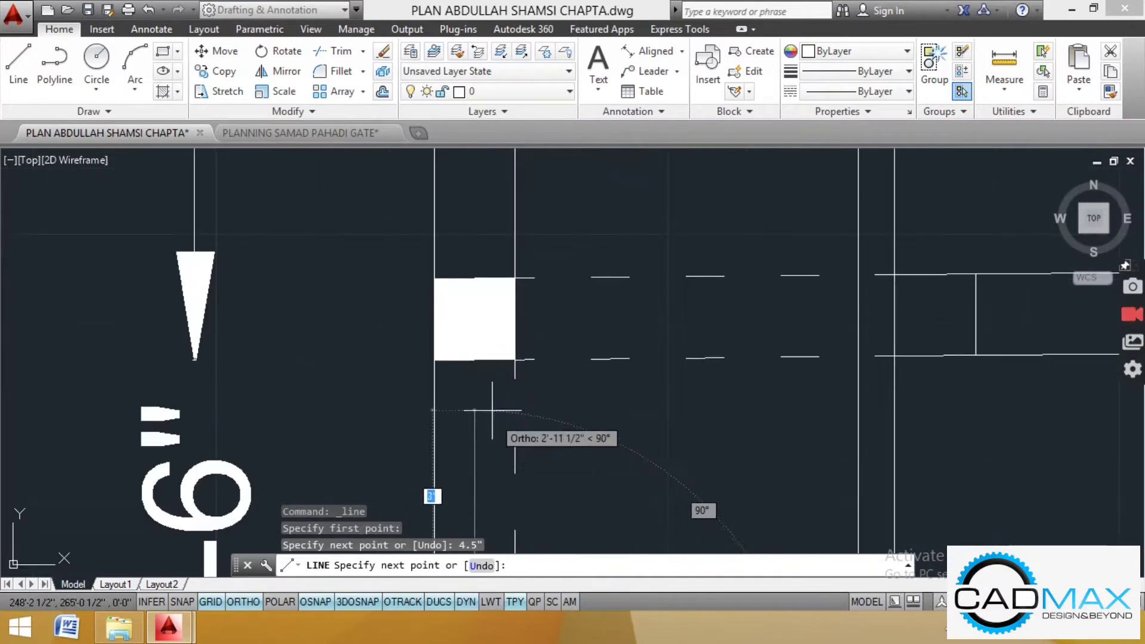
pyautogui.click(474, 360)
pyautogui.press('Escape')
pyautogui.scroll(-6, 492, 328)
pyautogui.press('Escape')
pyautogui.press('Escape')
pyautogui.scroll(4, 518, 397)
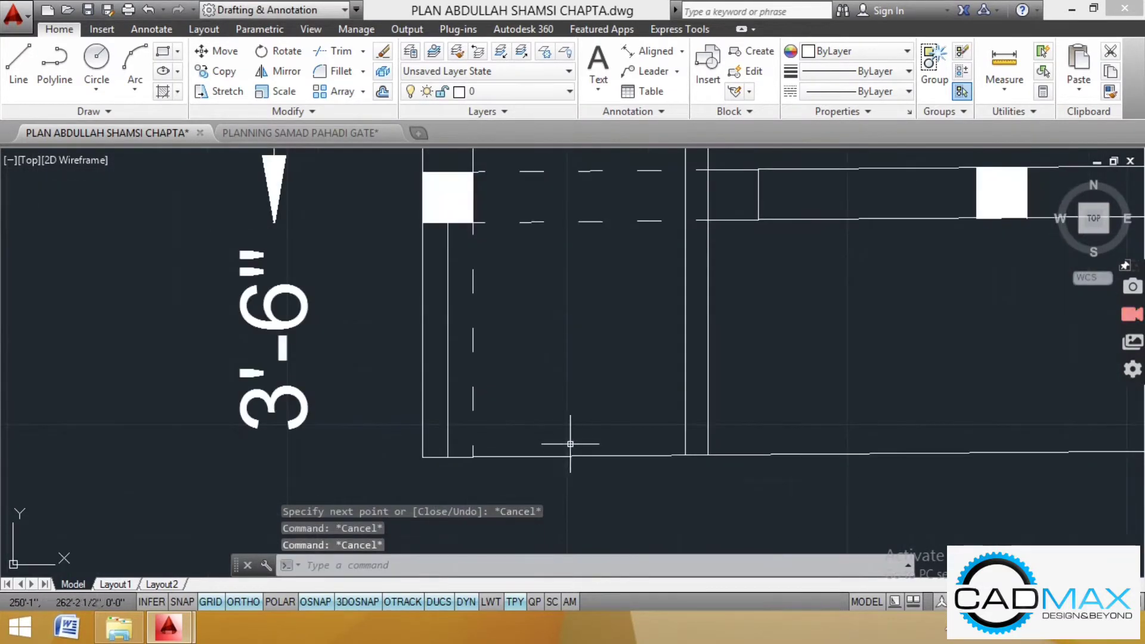
# Step: Offset the projection's front edge line 4" inward
pyautogui.press('Return')
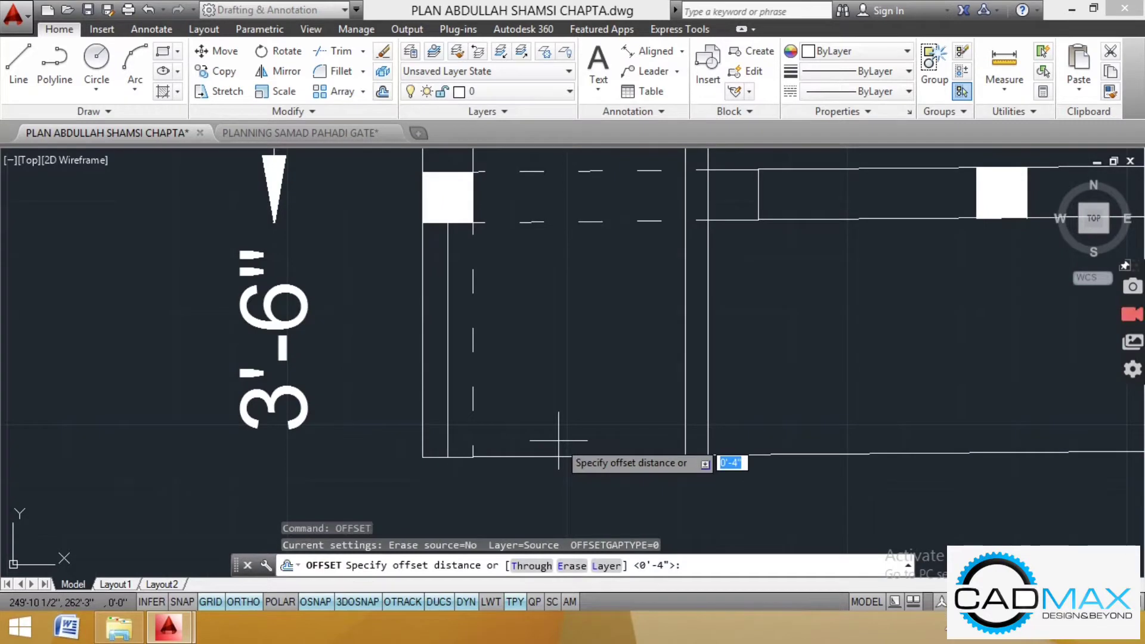
pyautogui.press('Return')
pyautogui.click(570, 444)
pyautogui.press('Escape')
pyautogui.press('Escape')
# Step: Trim the offset front edge line beyond the stair's right-hand line
pyautogui.click(340, 52)
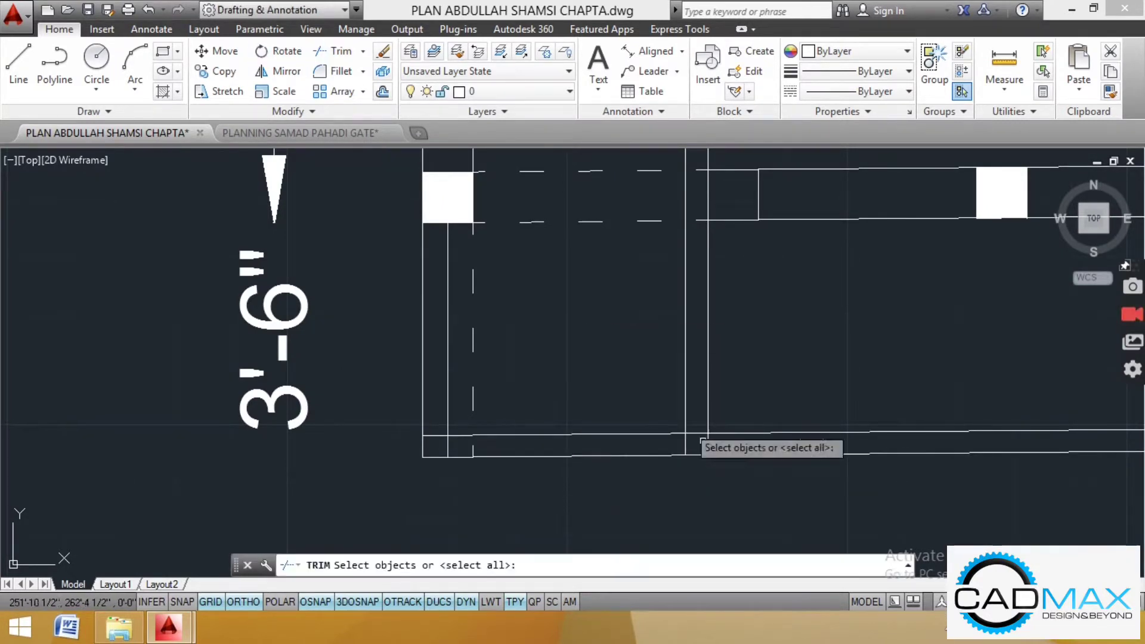
pyautogui.press('Return')
pyautogui.click(772, 420)
pyautogui.click(723, 434)
pyautogui.press('Escape')
pyautogui.scroll(-2, 580, 465)
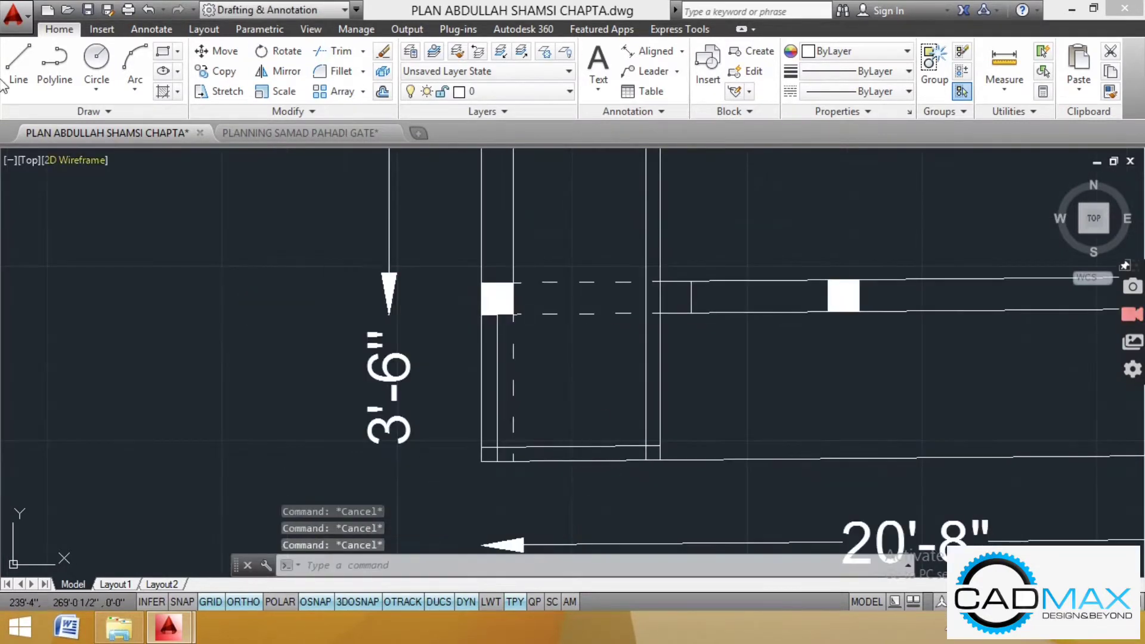
# Step: Draw a line 2'6" up the stair's right-hand line from the front wall's inner face, ending with a short horizontal stretch toward the wall
pyautogui.click(19, 59)
pyautogui.scroll(2, 673, 452)
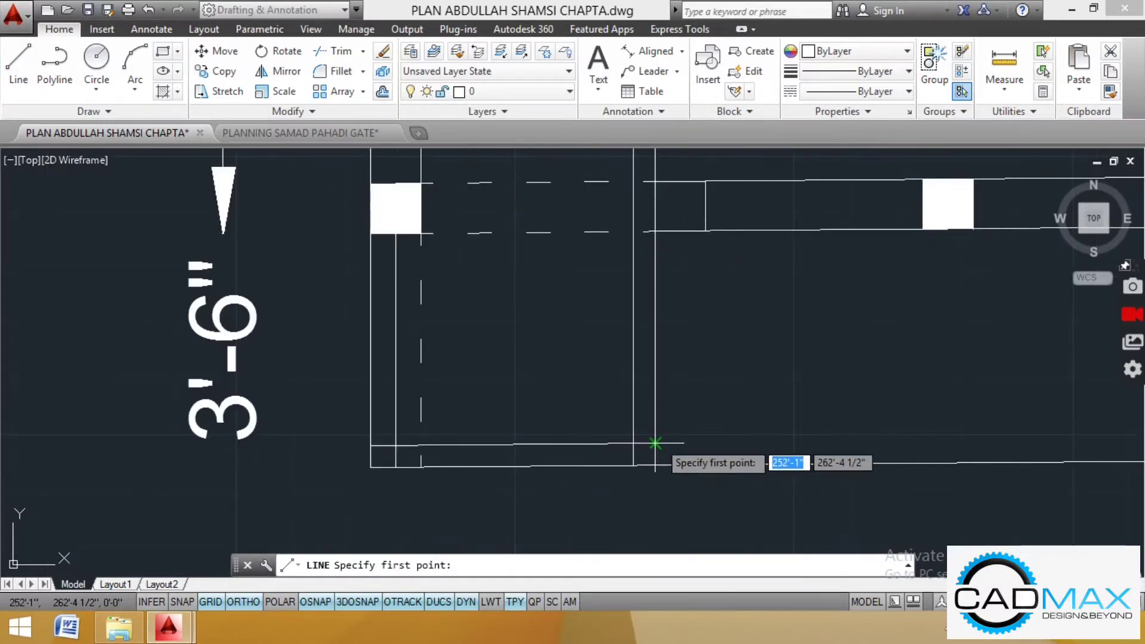
pyautogui.scroll(-5, 654, 443)
pyautogui.scroll(5, 572, 352)
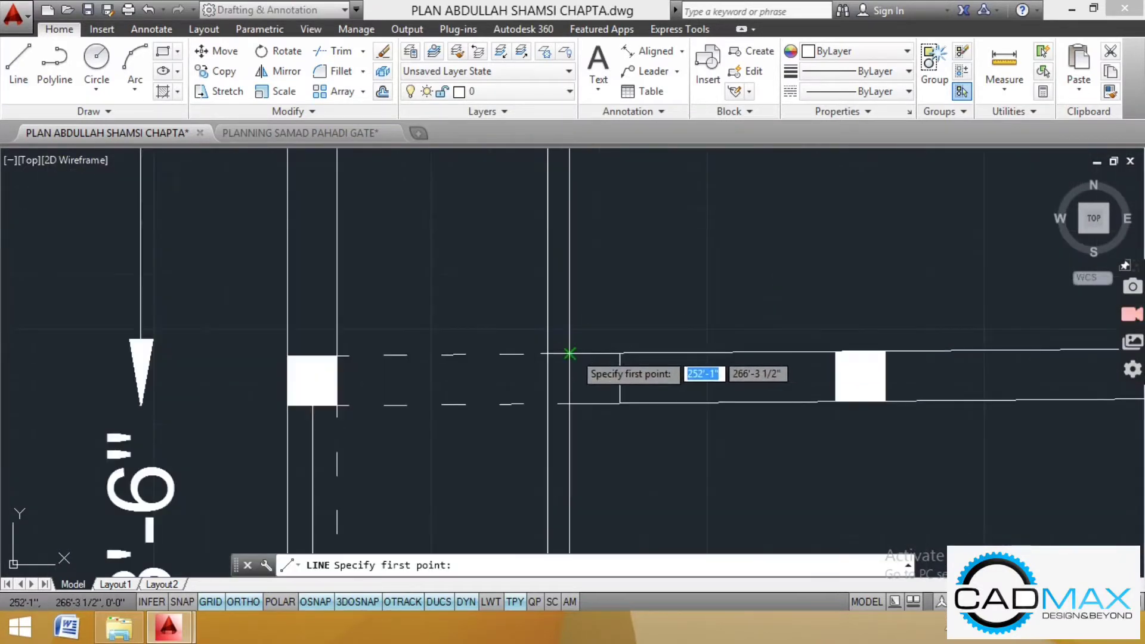
pyautogui.click(569, 353)
pyautogui.write('2\'6"')
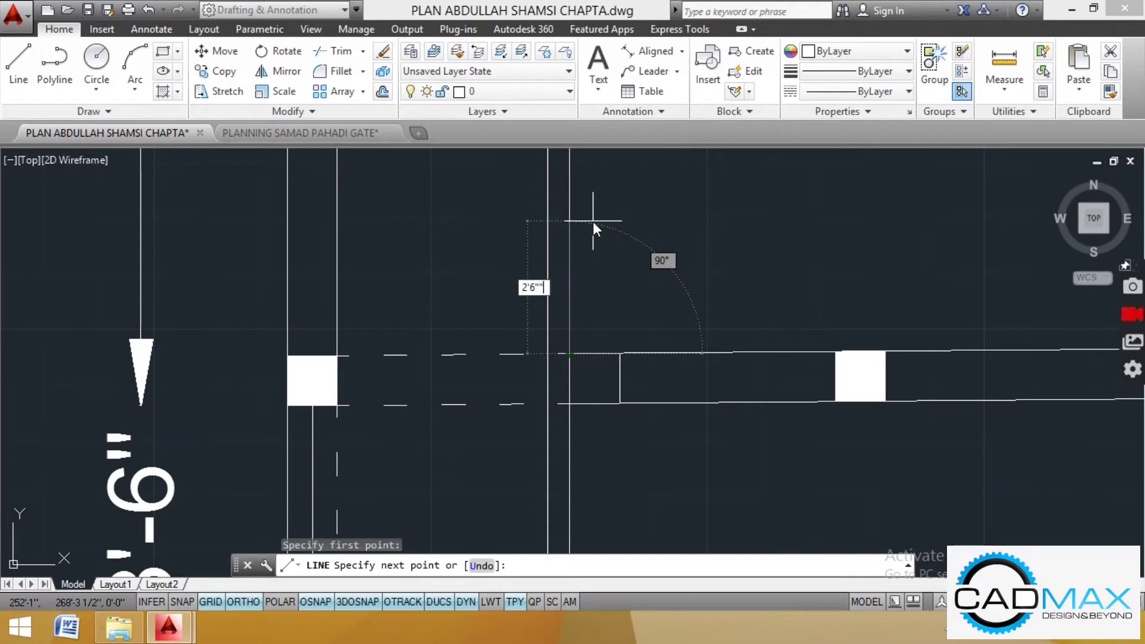
pyautogui.press('Return')
pyautogui.scroll(-2, 571, 369)
pyautogui.click(450, 189)
pyautogui.press('Escape')
pyautogui.press('Escape')
pyautogui.press('Escape')
pyautogui.press('Escape')
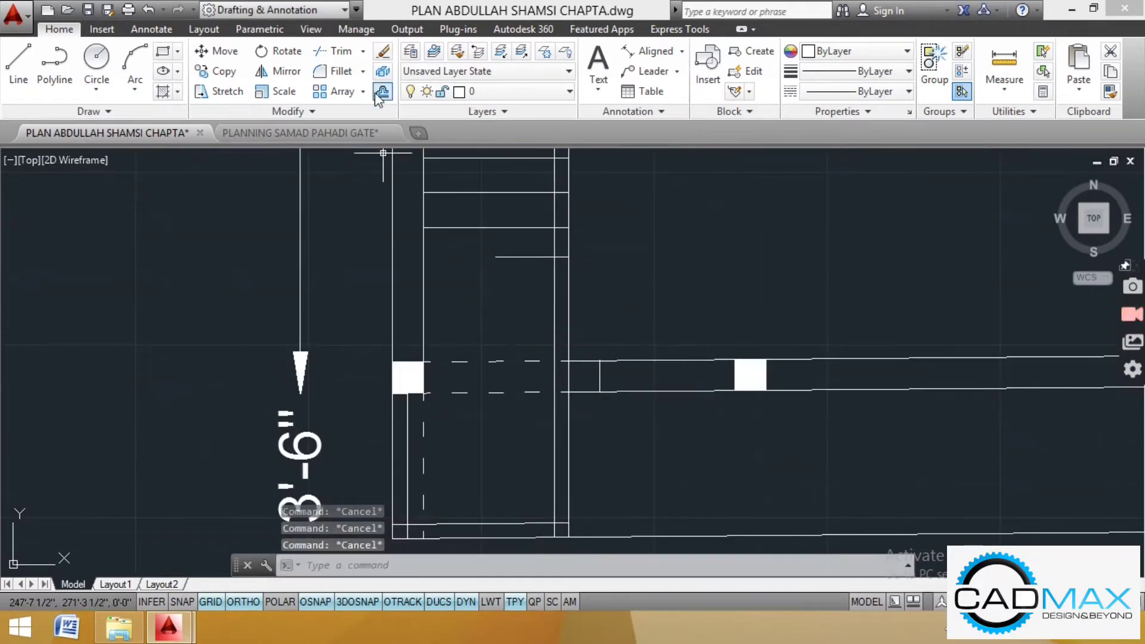
# Step: Trim both stair side lines between the new short line and the front wall, clearing the leftover 2'6" segment and overhang
pyautogui.click(340, 52)
pyautogui.press('Return')
pyautogui.click(562, 332)
pyautogui.click(553, 332)
pyautogui.click(516, 566)
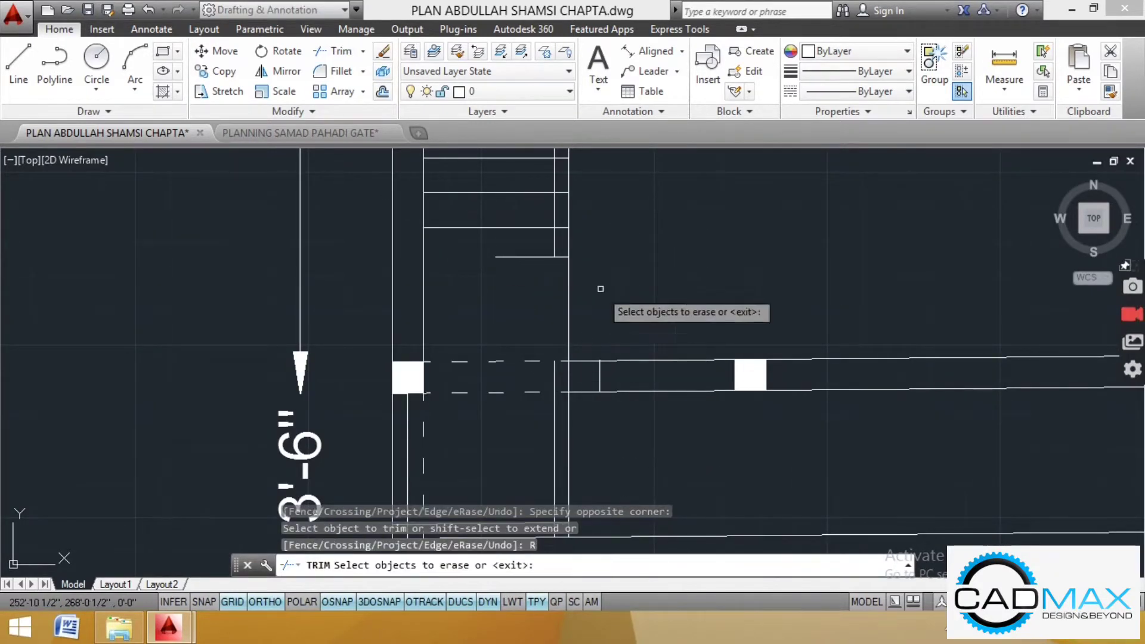
pyautogui.press('Return')
pyautogui.press('Escape')
pyautogui.press('Escape')
pyautogui.scroll(-2, 549, 302)
pyautogui.press('Escape')
pyautogui.press('Escape')
pyautogui.scroll(2, 550, 302)
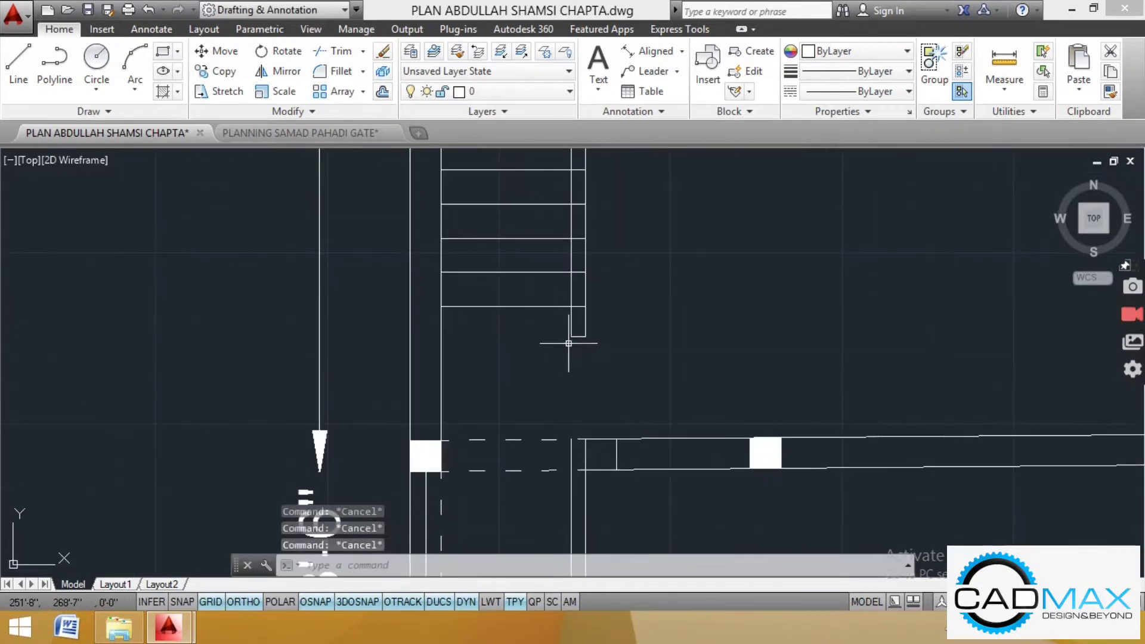
# Step: Extend the short line at the stair's foot across to the left wall's inner face
pyautogui.scroll(-2, 548, 346)
pyautogui.scroll(2, 559, 349)
pyautogui.scroll(1, 563, 345)
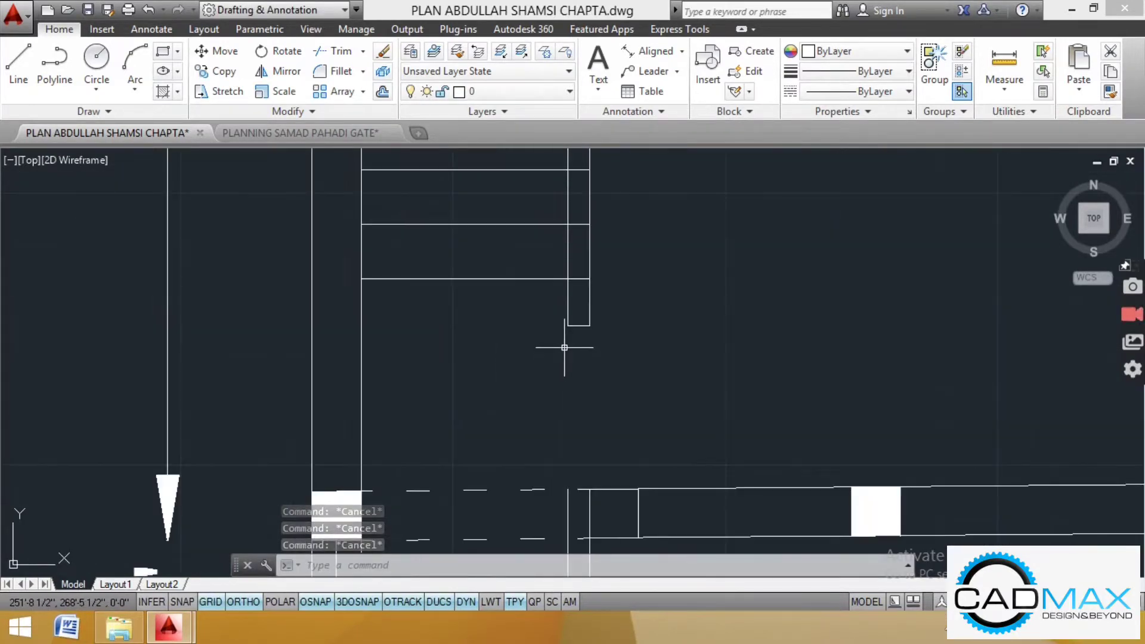
pyautogui.scroll(-2, 591, 318)
pyautogui.scroll(2, 577, 317)
pyautogui.write('ex')
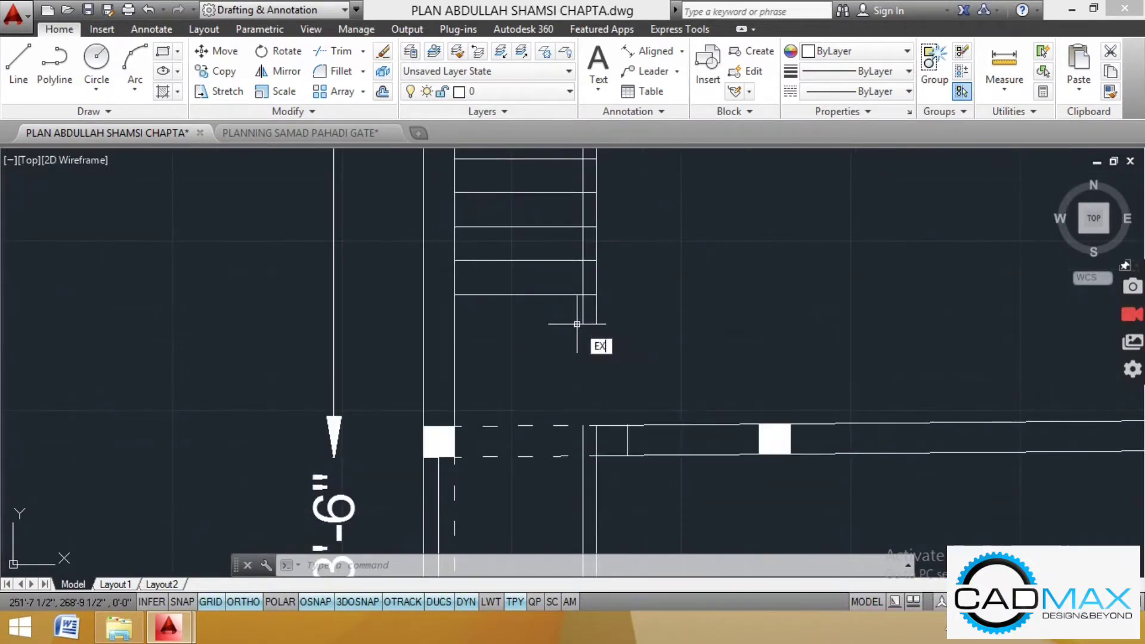
pyautogui.press('Return')
pyautogui.press('Return')
pyautogui.click(591, 324)
pyautogui.press('Escape')
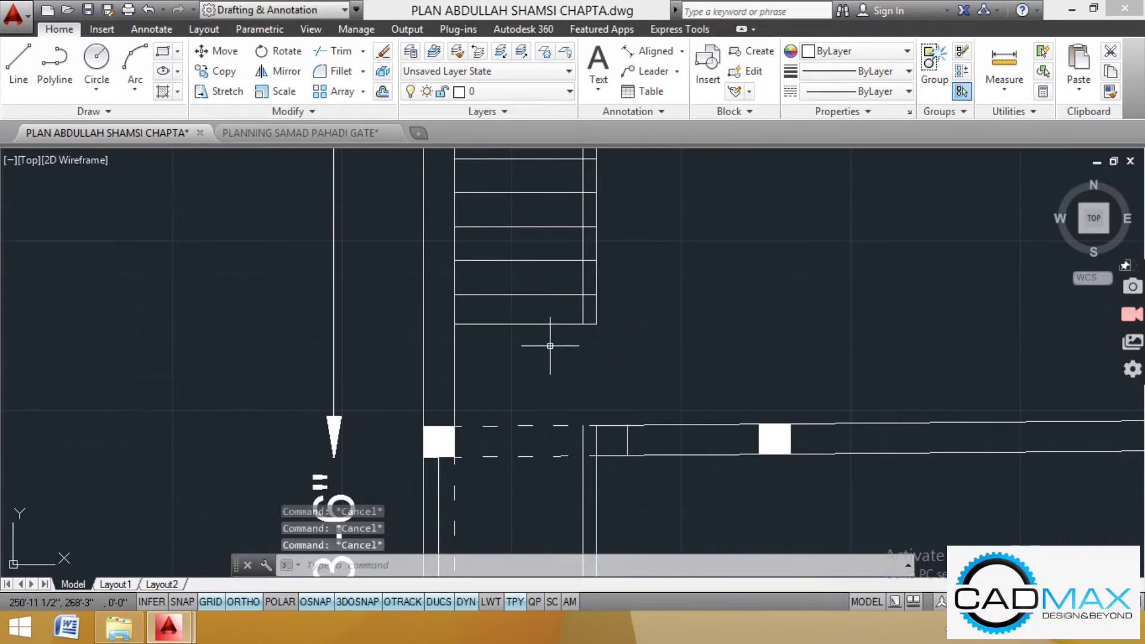
# Step: Offset the stair's closing line 4" up toward the treads
pyautogui.write('o')
pyautogui.press('Return')
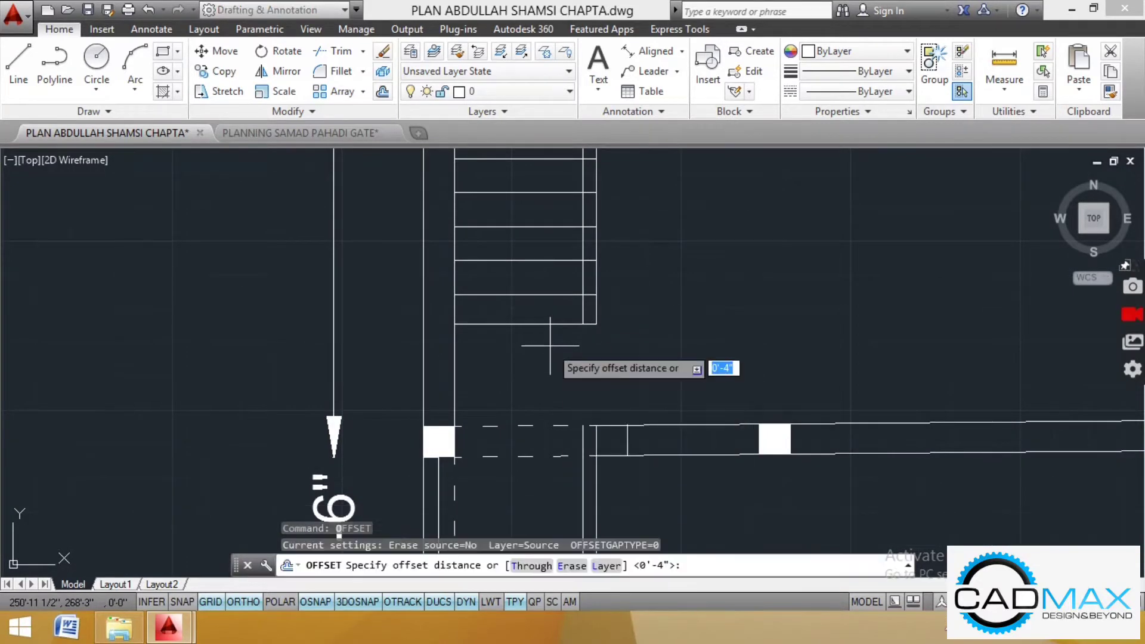
pyautogui.press('Return')
pyautogui.scroll(2, 549, 345)
pyautogui.click(539, 313)
pyautogui.click(536, 286)
pyautogui.press('Escape')
pyautogui.press('Escape')
pyautogui.scroll(-3, 545, 266)
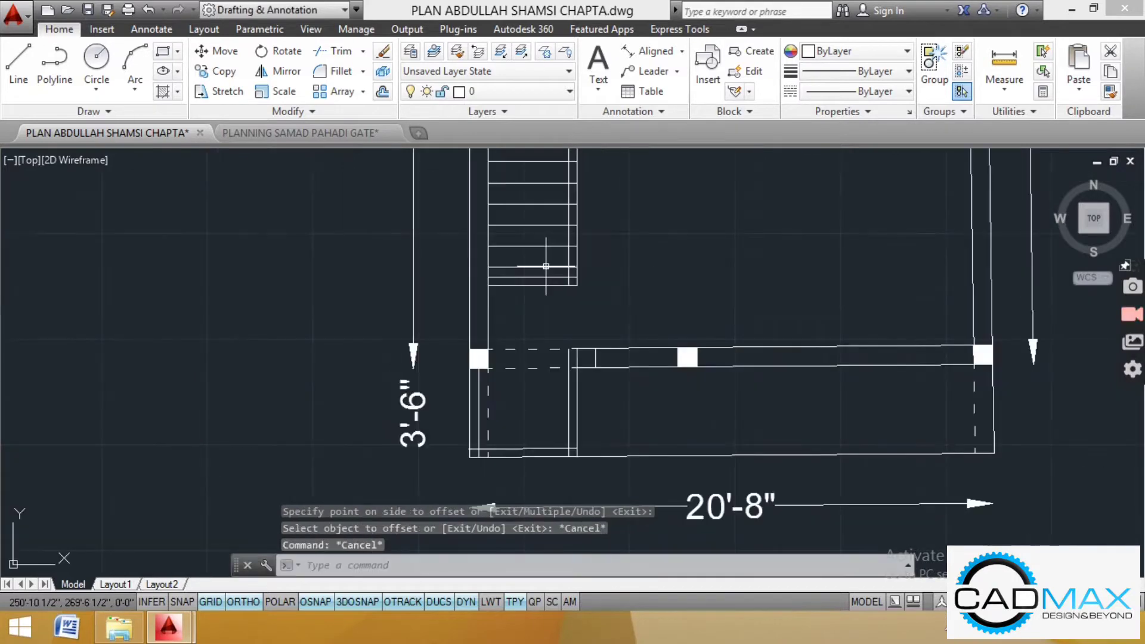
# Step: Measure the distance from the stair's lower-left corner to the inner front line of the projection
pyautogui.write('mea')
pyautogui.press('Return')
pyautogui.write('d')
pyautogui.press('Return')
pyautogui.scroll(2, 515, 293)
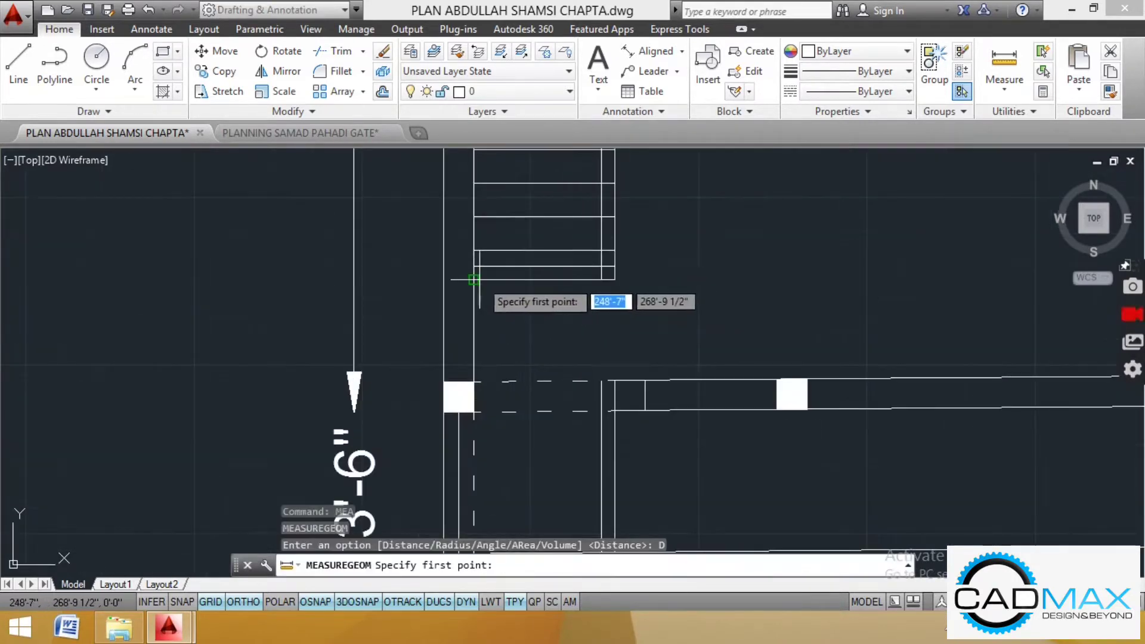
pyautogui.click(473, 279)
pyautogui.scroll(-4, 483, 258)
pyautogui.scroll(3, 469, 346)
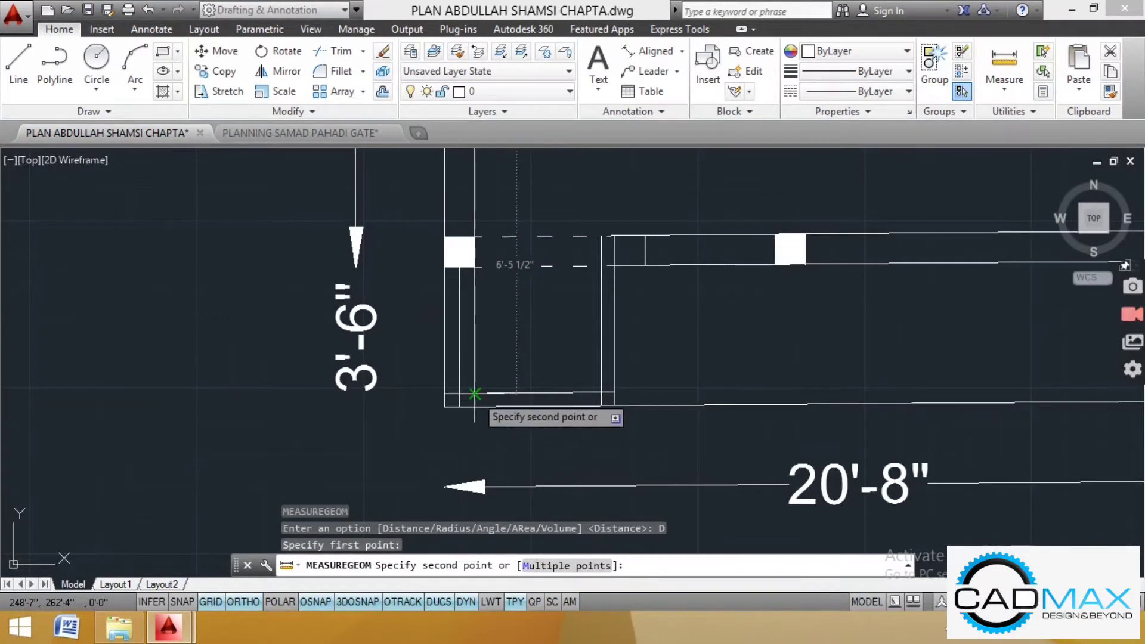
pyautogui.press('Escape')
pyautogui.scroll(-2, 475, 316)
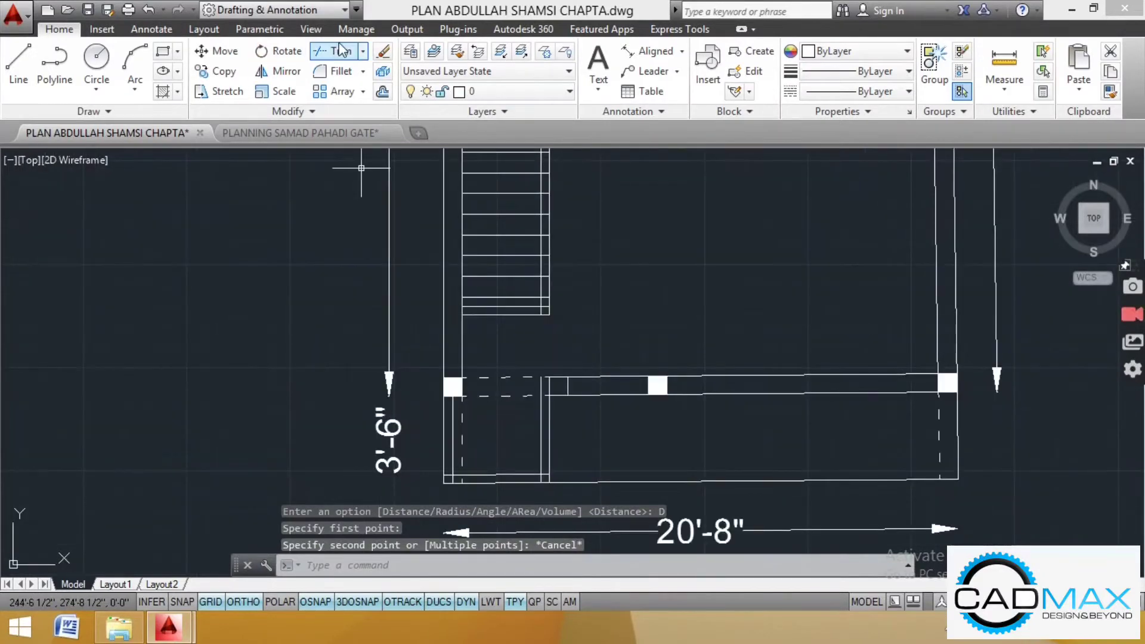
pyautogui.click(339, 50)
pyautogui.press('Return')
pyautogui.scroll(4, 530, 298)
pyautogui.scroll(-2, 525, 300)
pyautogui.scroll(3, 520, 281)
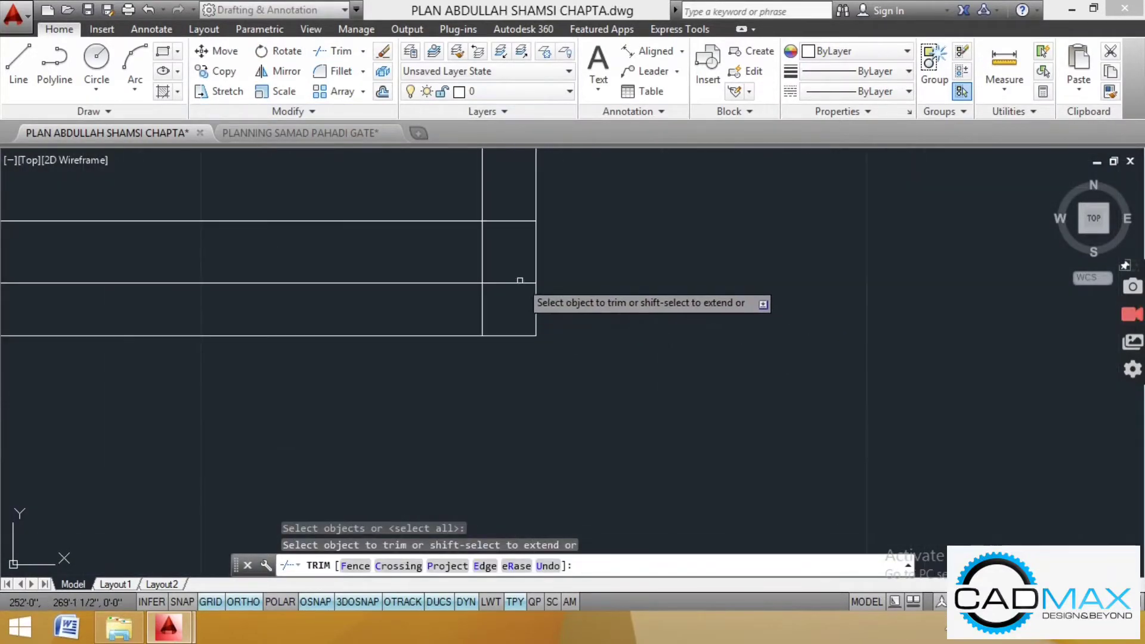
pyautogui.scroll(-2, 516, 292)
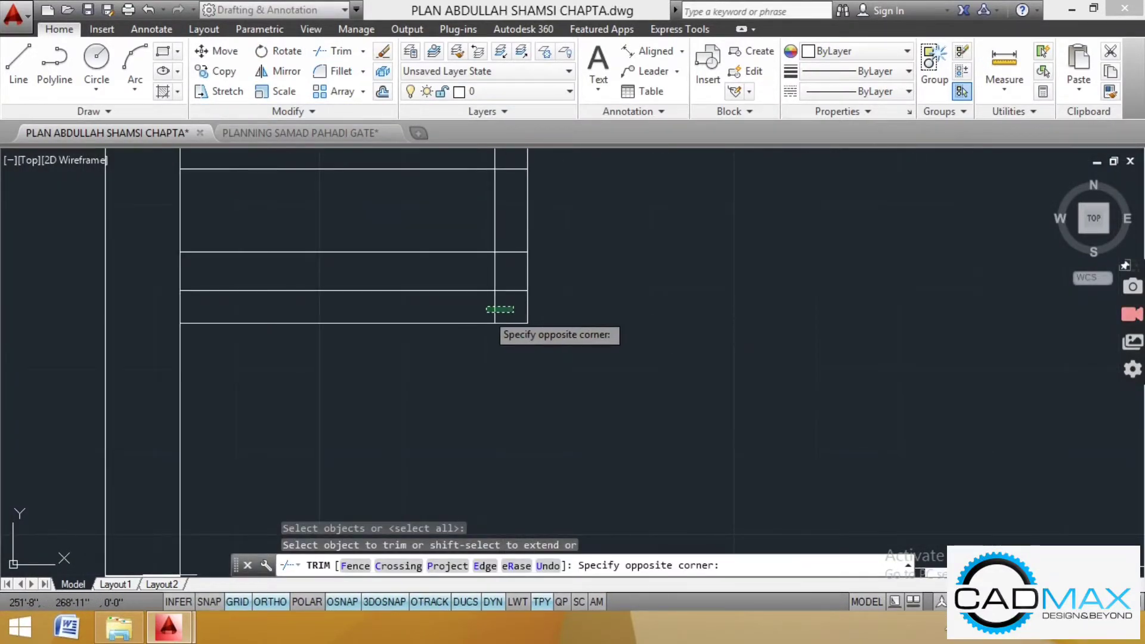
pyautogui.scroll(-6, 503, 321)
pyautogui.press('Escape')
pyautogui.press('Escape')
pyautogui.scroll(8, 505, 322)
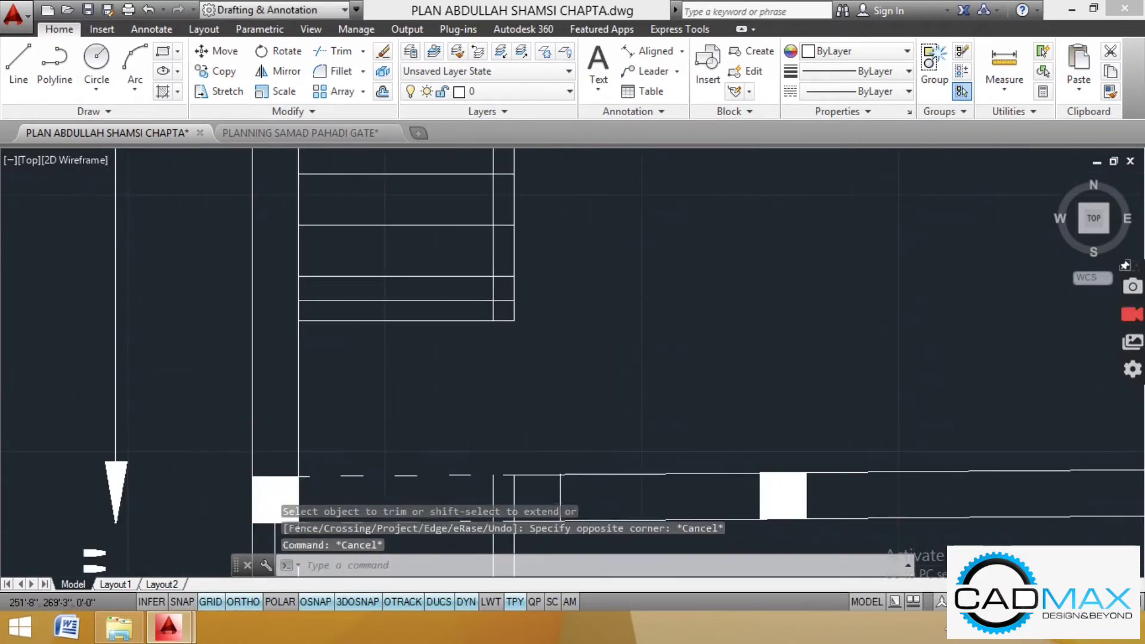
# Step: Trim the stair's inner side line between the lowest tread and the offset closing line
pyautogui.click(339, 51)
pyautogui.scroll(-4, 557, 335)
pyautogui.press('Return')
pyautogui.scroll(2, 539, 317)
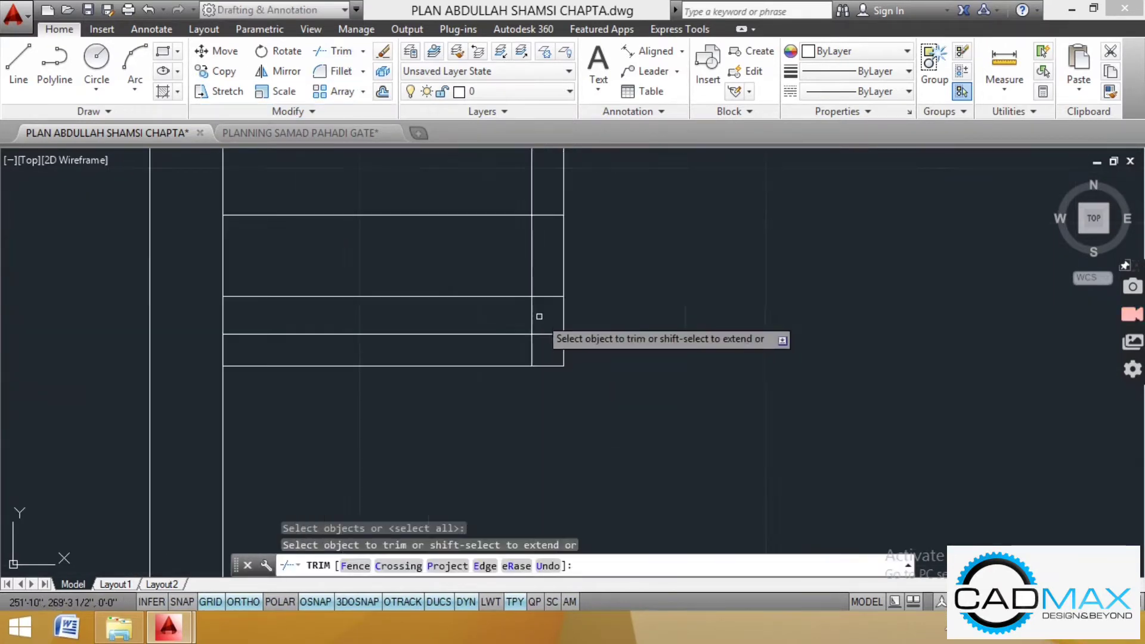
pyautogui.click(523, 315)
pyautogui.press('Escape')
pyautogui.press('Escape')
pyautogui.press('Escape')
# Step: Erase the remaining pieces of the stair's inner side line above and below the trimmed gap
pyautogui.click(546, 276)
pyautogui.click(509, 284)
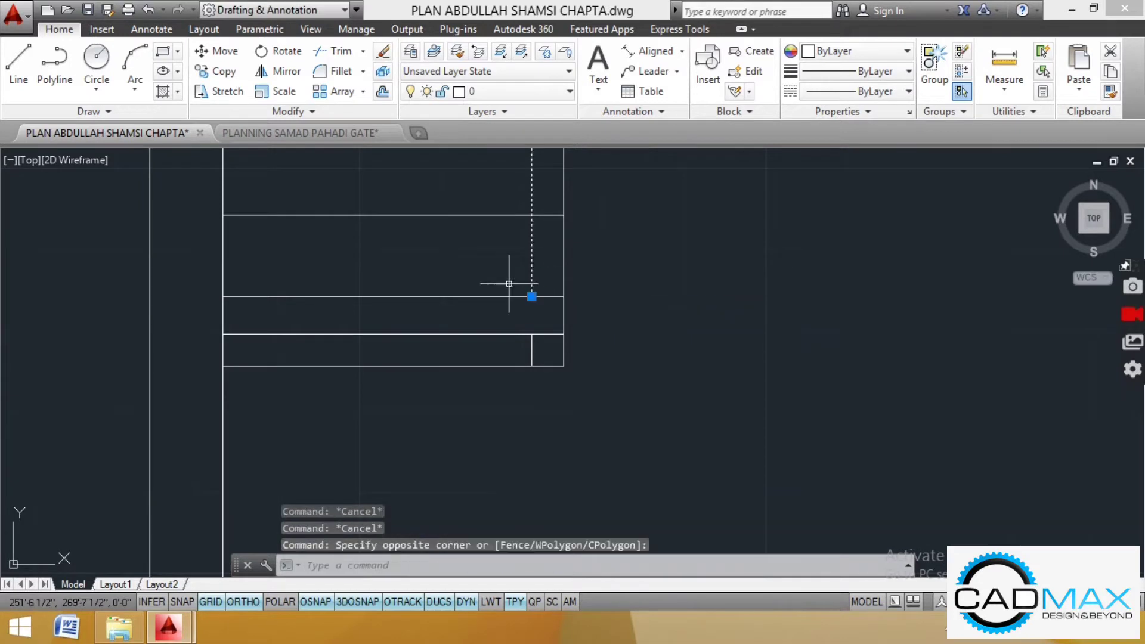
pyautogui.press('Delete')
pyautogui.scroll(2, 517, 368)
pyautogui.click(558, 331)
pyautogui.click(528, 342)
pyautogui.press('Delete')
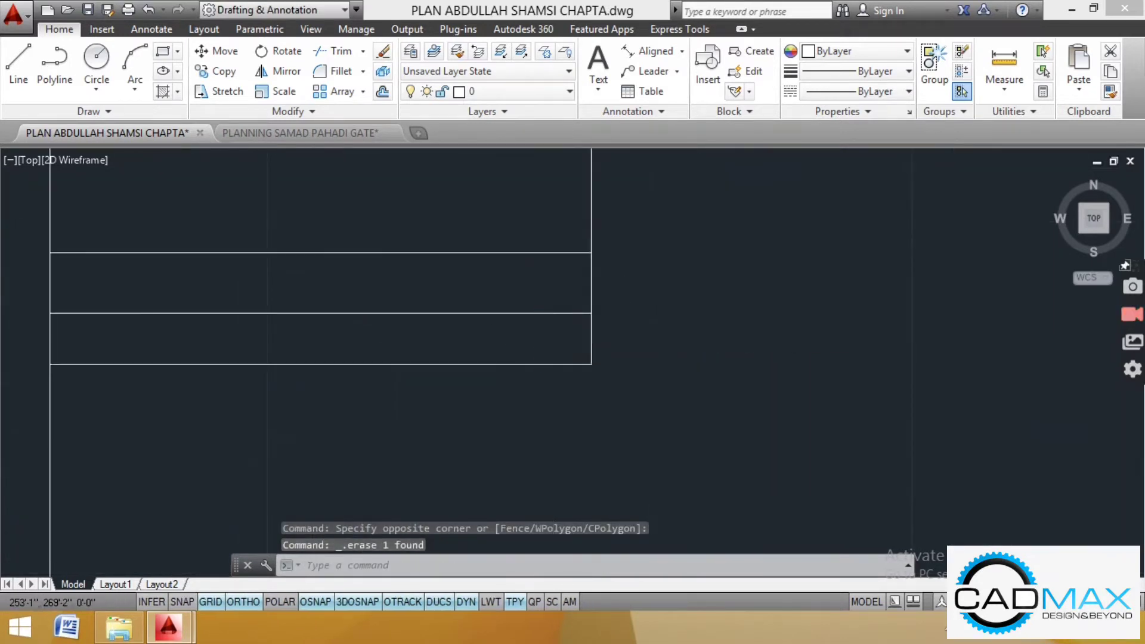
# Step: Trim the left wall's inner line between the two closing lines at the stair's foot
pyautogui.scroll(-6, 745, 305)
pyautogui.click(340, 52)
pyautogui.press('Return')
pyautogui.scroll(6, 582, 318)
pyautogui.click(572, 306)
pyautogui.click(534, 308)
pyautogui.scroll(-6, 527, 352)
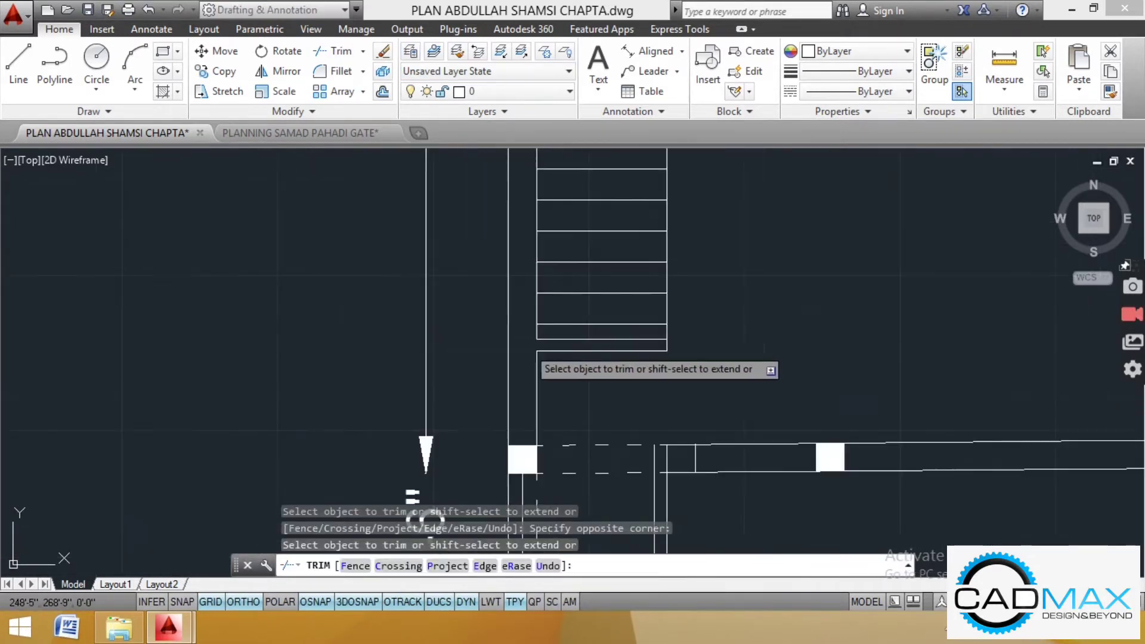
pyautogui.press('Escape')
pyautogui.press('Escape')
pyautogui.press('Escape')
# Step: Erase the three lowest tread lines of the stair
pyautogui.scroll(-4, 596, 350)
pyautogui.scroll(4, 599, 348)
pyautogui.moveTo(602, 304); pyautogui.dragTo(602, 295)
pyautogui.moveTo(604, 274); pyautogui.dragTo(603, 264)
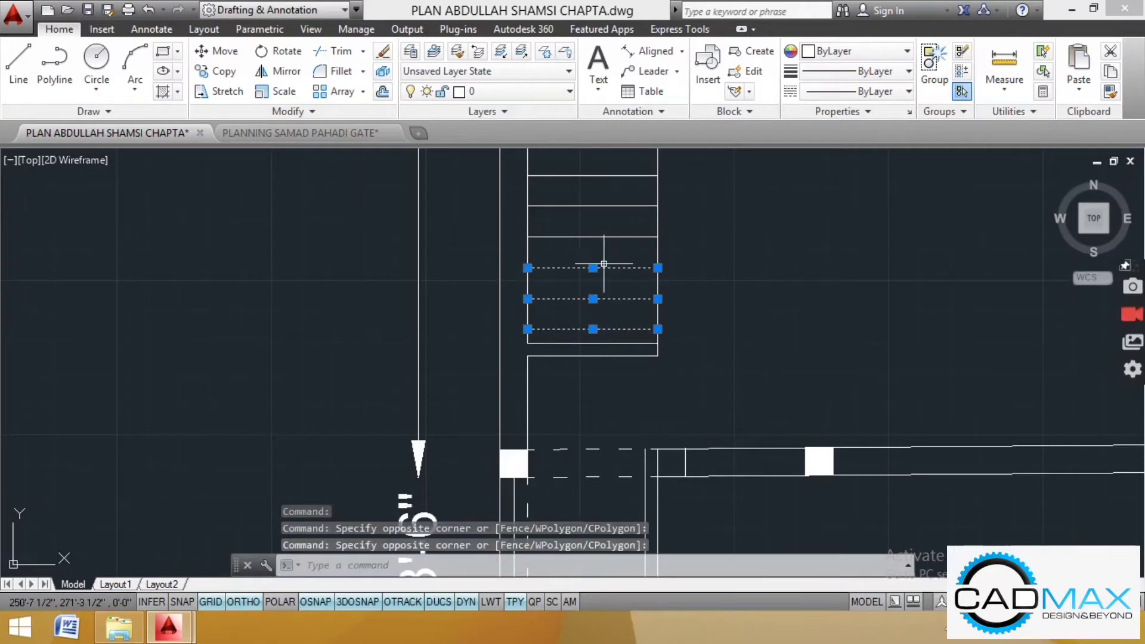
pyautogui.scroll(-4, 633, 317)
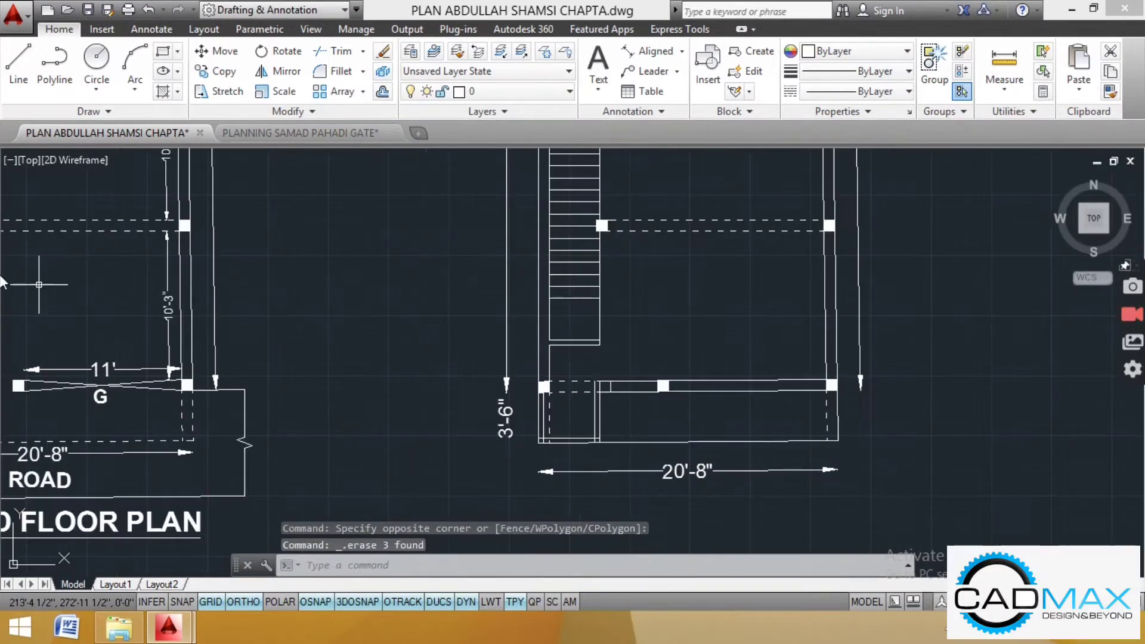
# Step: Draw a steep diagonal winder line from the right end of the lowest tread down across the stair's two closing lines
pyautogui.click(27, 70)
pyautogui.scroll(4, 620, 284)
pyautogui.click(541, 312)
pyautogui.click(248, 605)
pyautogui.scroll(3, 510, 417)
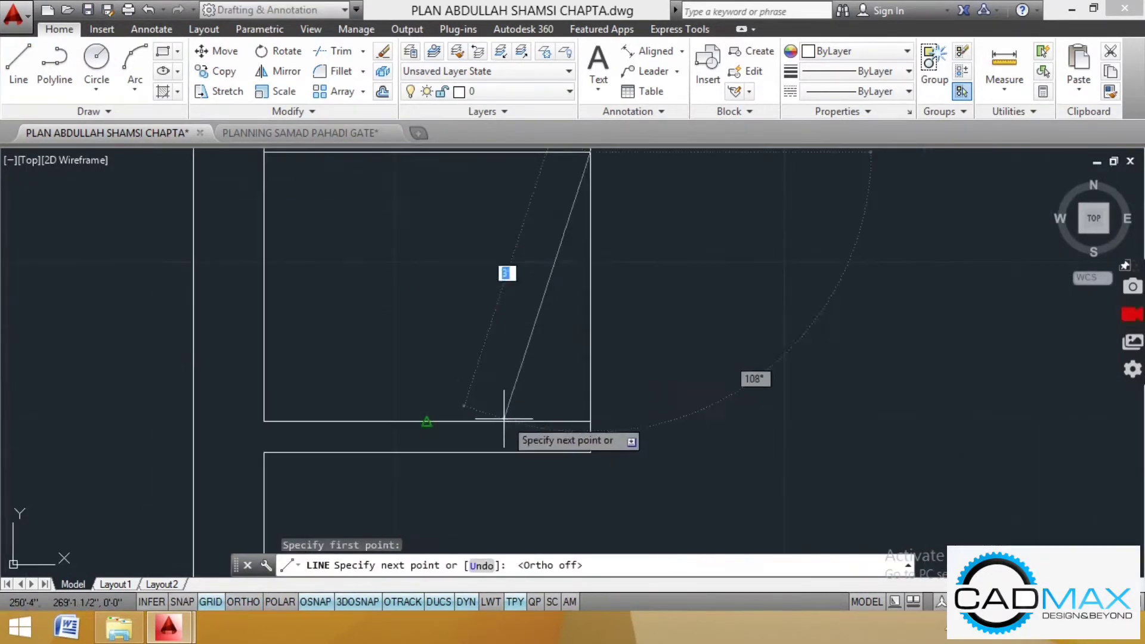
pyautogui.scroll(-3, 455, 484)
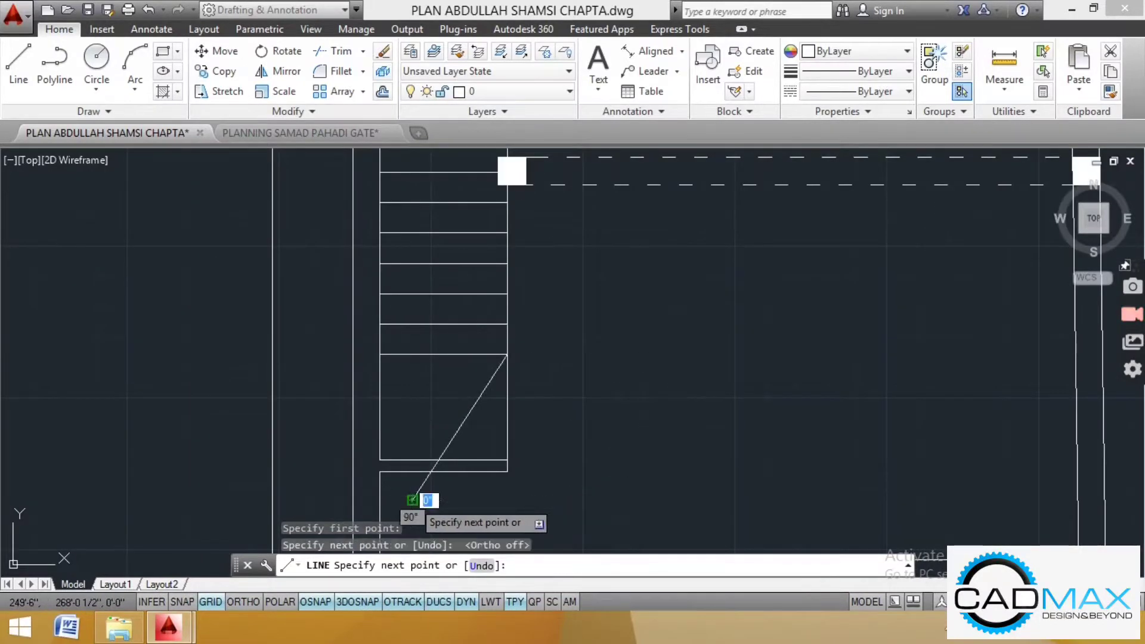
pyautogui.click(415, 496)
pyautogui.press('Escape')
# Step: Draw a second, flatter winder line from the same tread corner across the stair's left wall
pyautogui.press('Return')
pyautogui.click(506, 355)
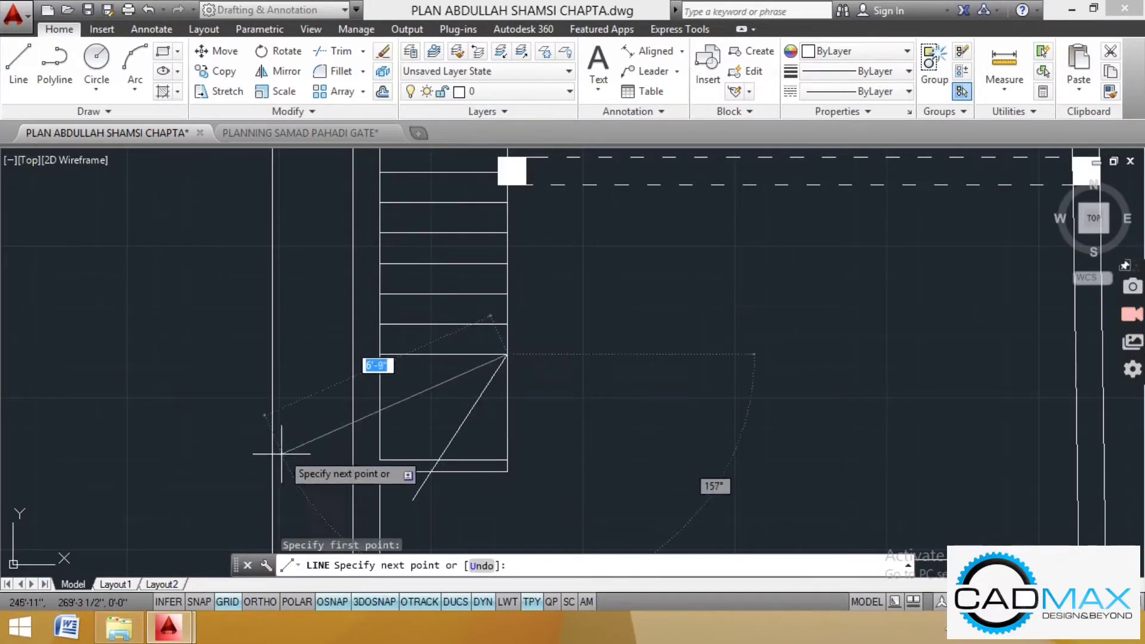
pyautogui.click(311, 448)
pyautogui.press('Escape')
# Step: Trim the ends of both winder lines that run past the stair's closing line and the left wall
pyautogui.click(338, 52)
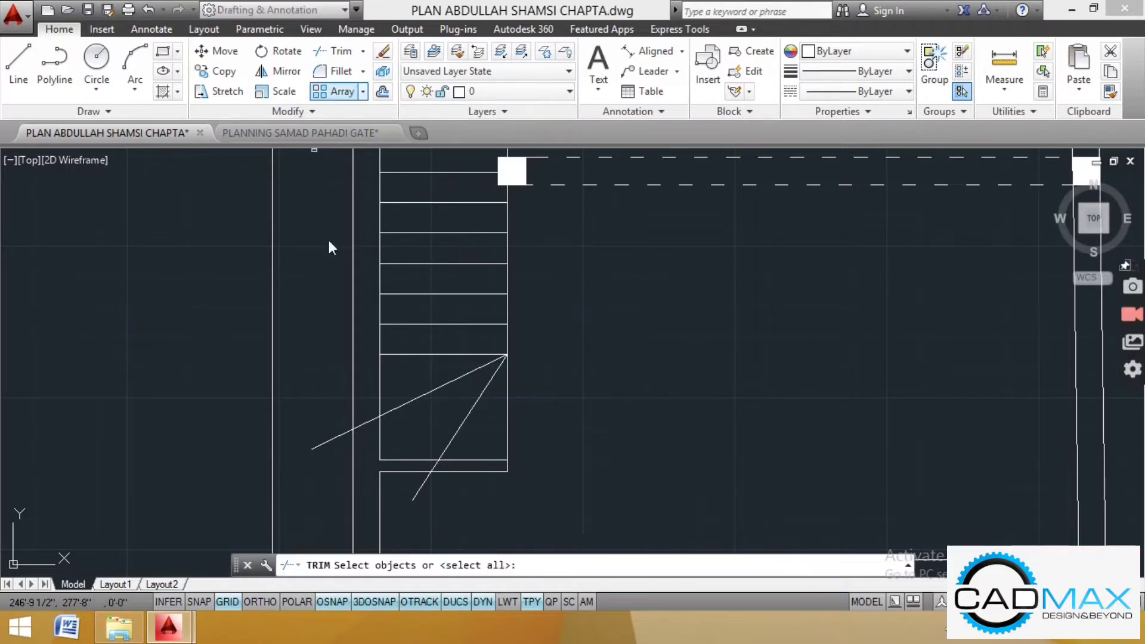
pyautogui.press('Return')
pyautogui.click(401, 486)
pyautogui.click(425, 491)
pyautogui.scroll(4, 432, 472)
pyautogui.click(436, 461)
pyautogui.scroll(-5, 461, 440)
pyautogui.scroll(3, 384, 420)
pyautogui.click(395, 418)
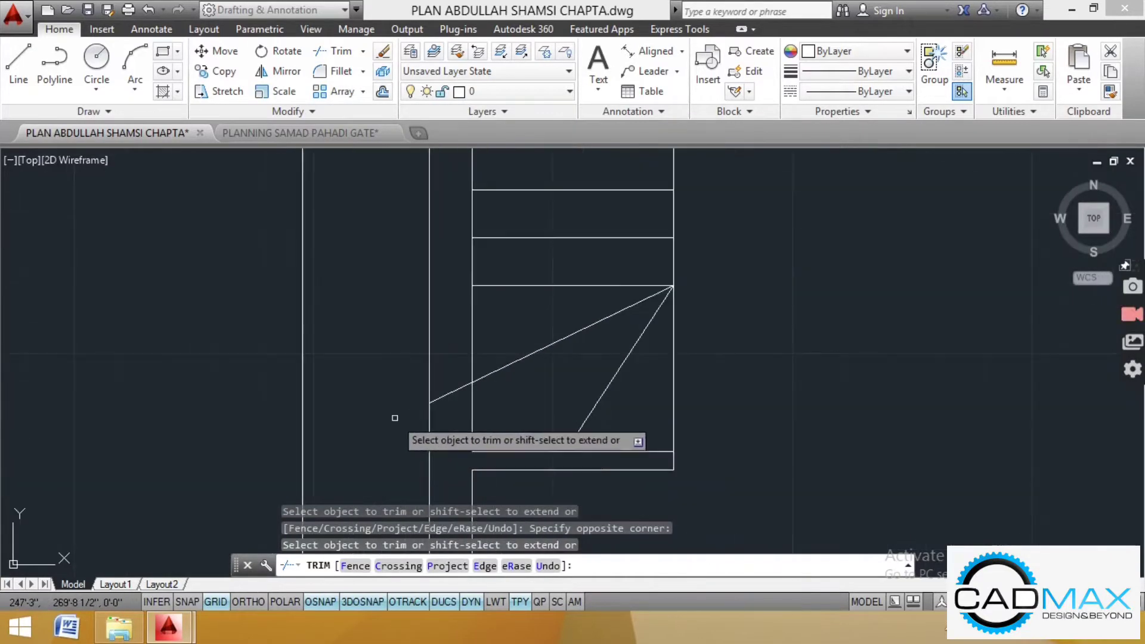
pyautogui.click(456, 385)
pyautogui.scroll(-5, 512, 406)
pyautogui.press('Escape')
pyautogui.press('Escape')
pyautogui.press('Escape')
pyautogui.press('Escape')
pyautogui.click(55, 63)
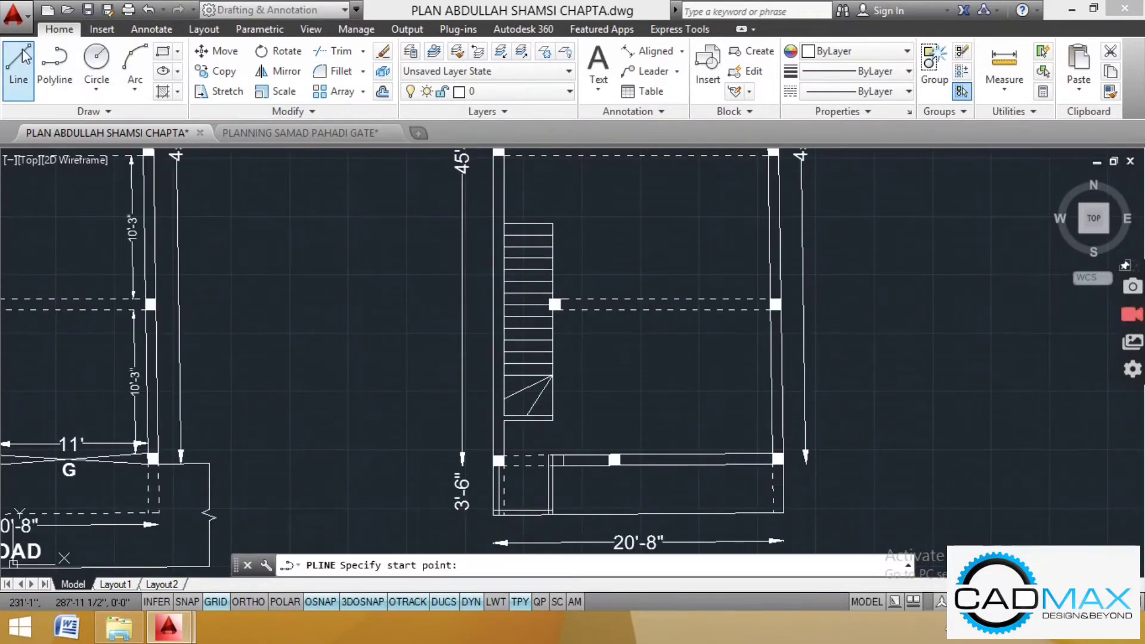
pyautogui.click(19, 64)
pyautogui.scroll(5, 523, 405)
pyautogui.scroll(-5, 582, 404)
pyautogui.scroll(5, 549, 378)
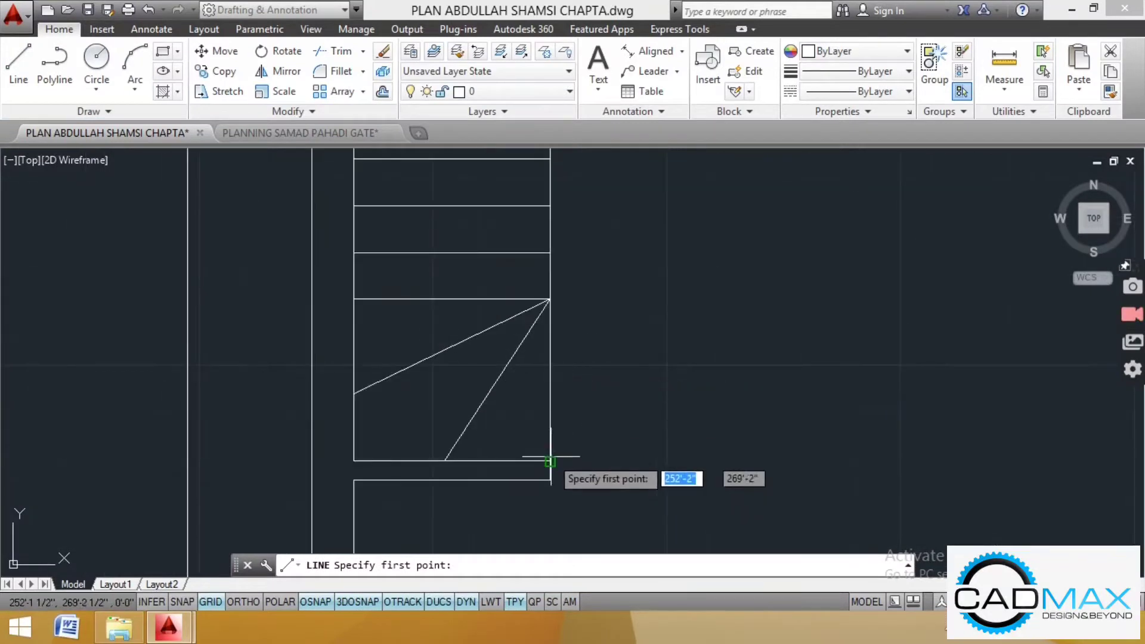
pyautogui.click(549, 307)
pyautogui.press('Escape')
# Step: Draw an L-shaped stair direction line from beside the winders to mid-stair and up the treads, ending in an open arrowhead
pyautogui.click(19, 64)
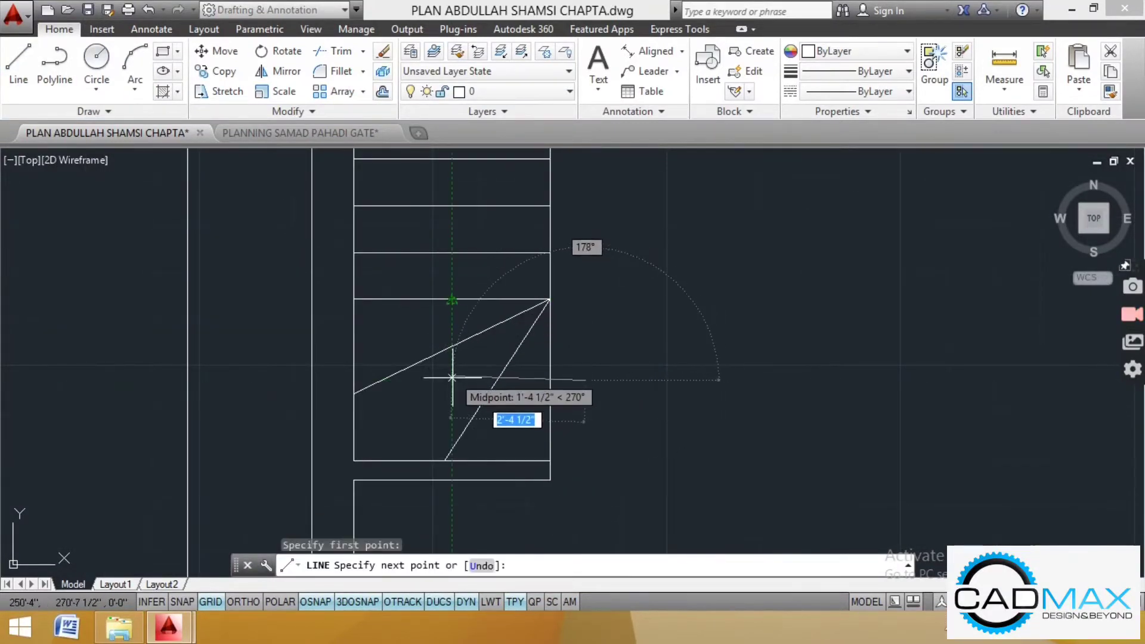
pyautogui.click(451, 379)
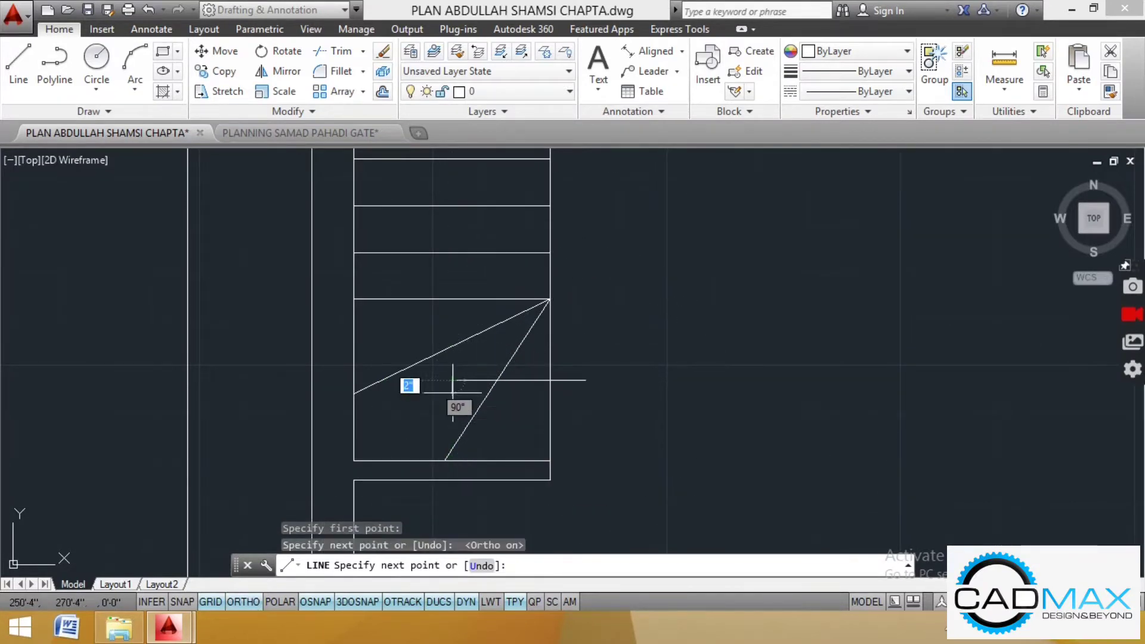
pyautogui.scroll(-5, 417, 411)
pyautogui.scroll(5, 453, 301)
pyautogui.click(247, 602)
pyautogui.scroll(2, 444, 400)
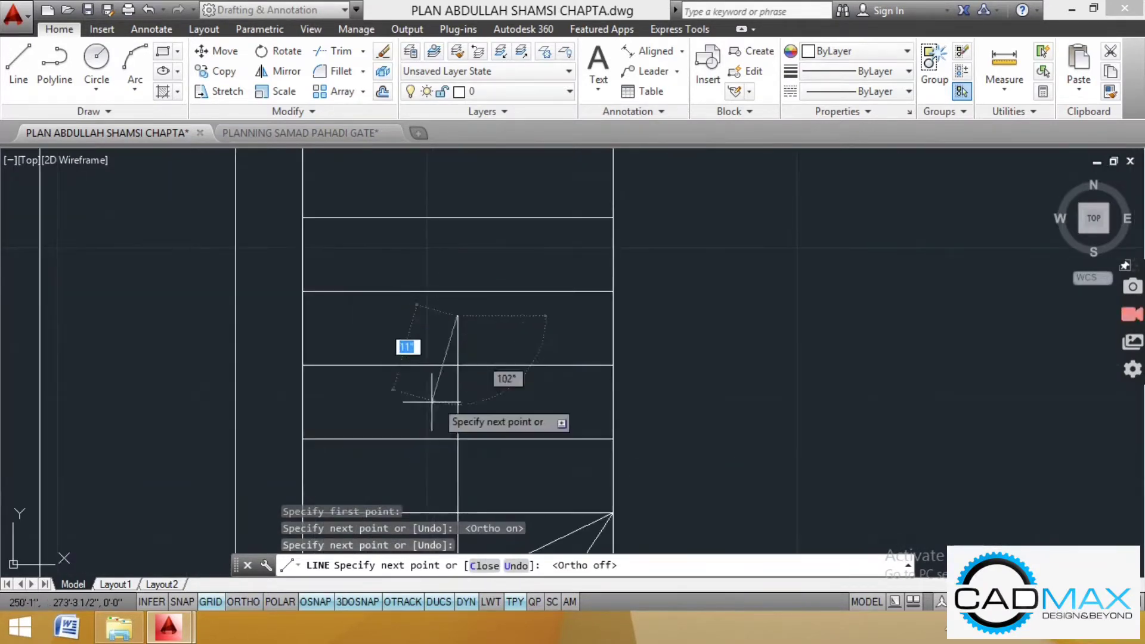
pyautogui.click(411, 409)
pyautogui.scroll(2, 508, 394)
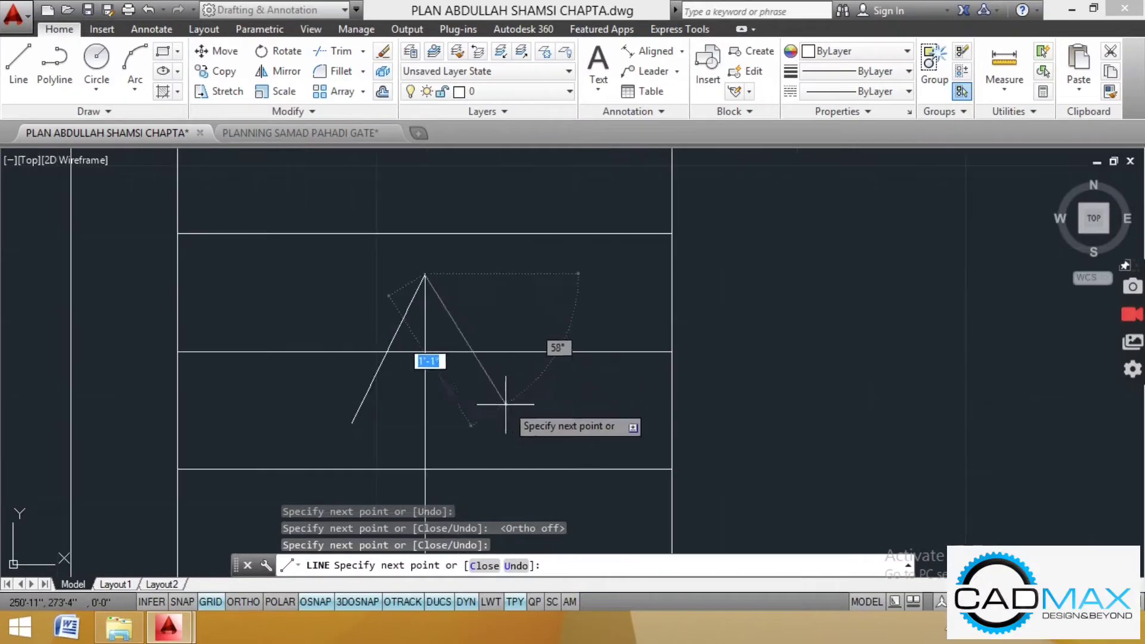
pyautogui.press('Escape')
# Step: Copy the UP label from the ground floor stair to the tail of the new direction arrow
pyautogui.scroll(-5, 500, 411)
pyautogui.scroll(5, 382, 393)
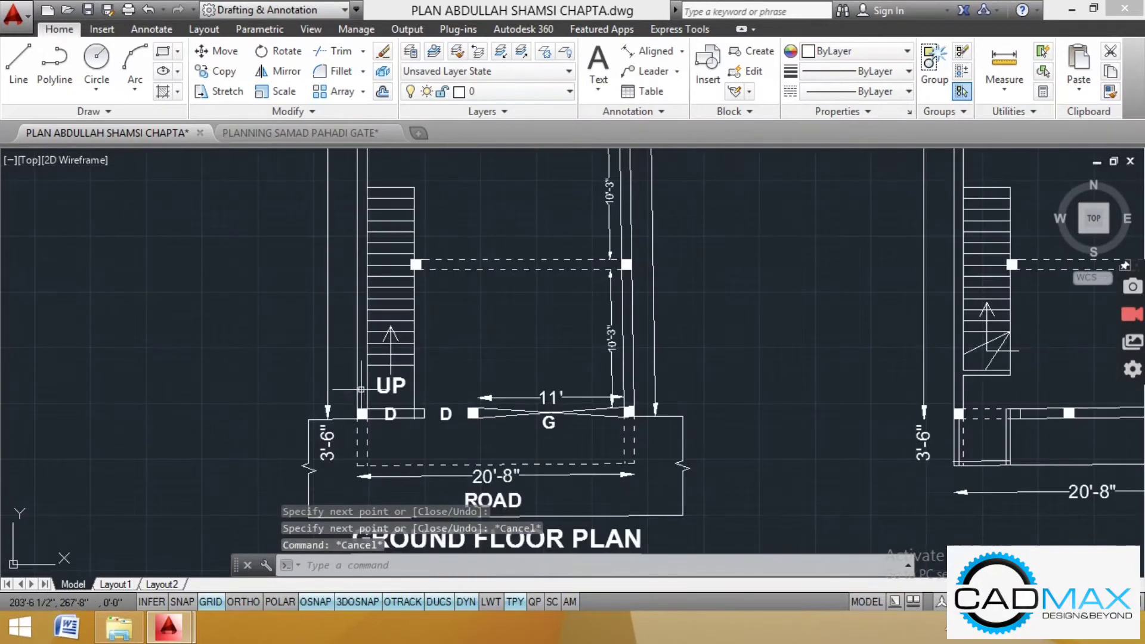
pyautogui.click(380, 393)
pyautogui.click(376, 398)
pyautogui.click(223, 71)
pyautogui.click(412, 399)
pyautogui.scroll(-5, 371, 413)
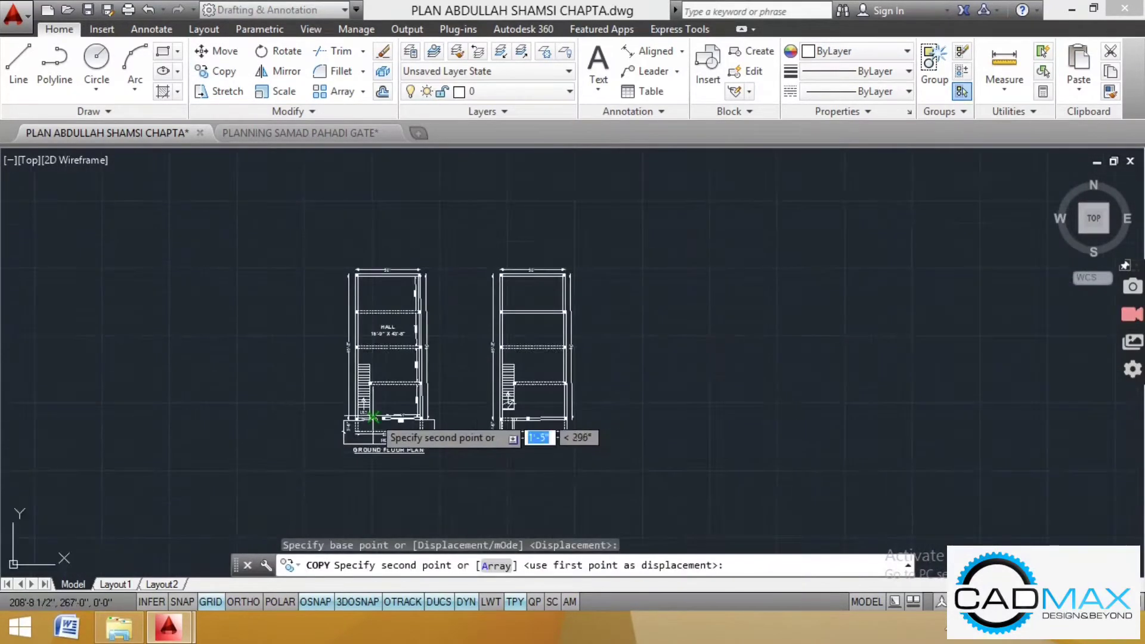
pyautogui.scroll(4, 524, 398)
pyautogui.scroll(5, 468, 403)
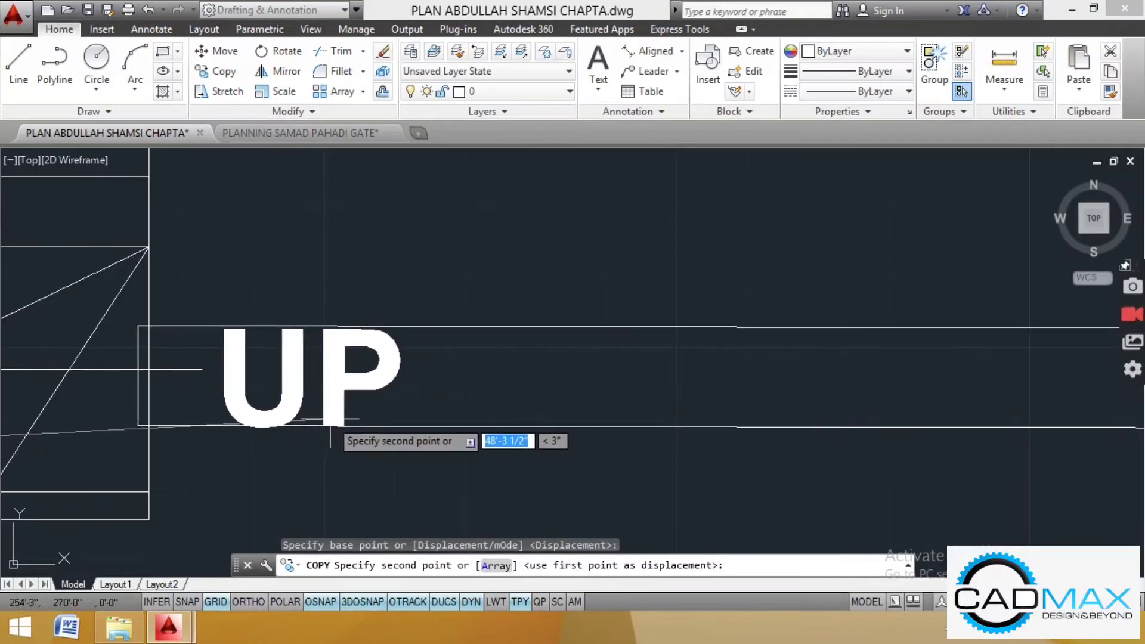
pyautogui.click(329, 422)
pyautogui.press('Escape')
pyautogui.scroll(-5, 608, 318)
pyautogui.press('Escape')
pyautogui.scroll(-5, 649, 358)
pyautogui.scroll(4, 612, 414)
pyautogui.press('Escape')
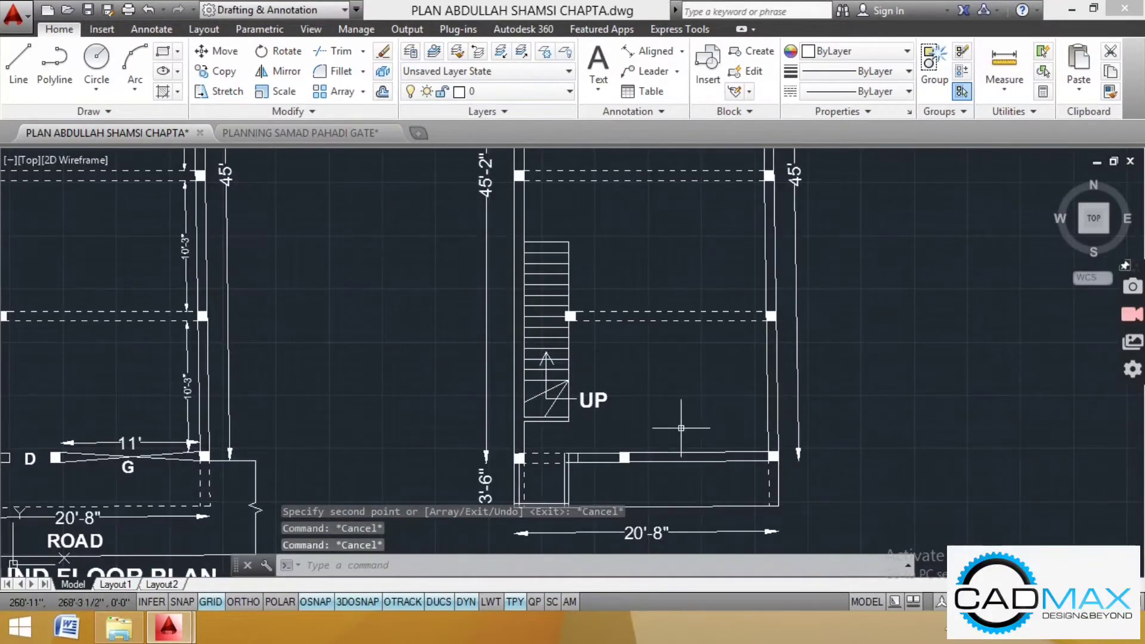
# Step: Scale the copied UP label down to about half its size
pyautogui.scroll(4, 594, 428)
pyautogui.click(596, 377)
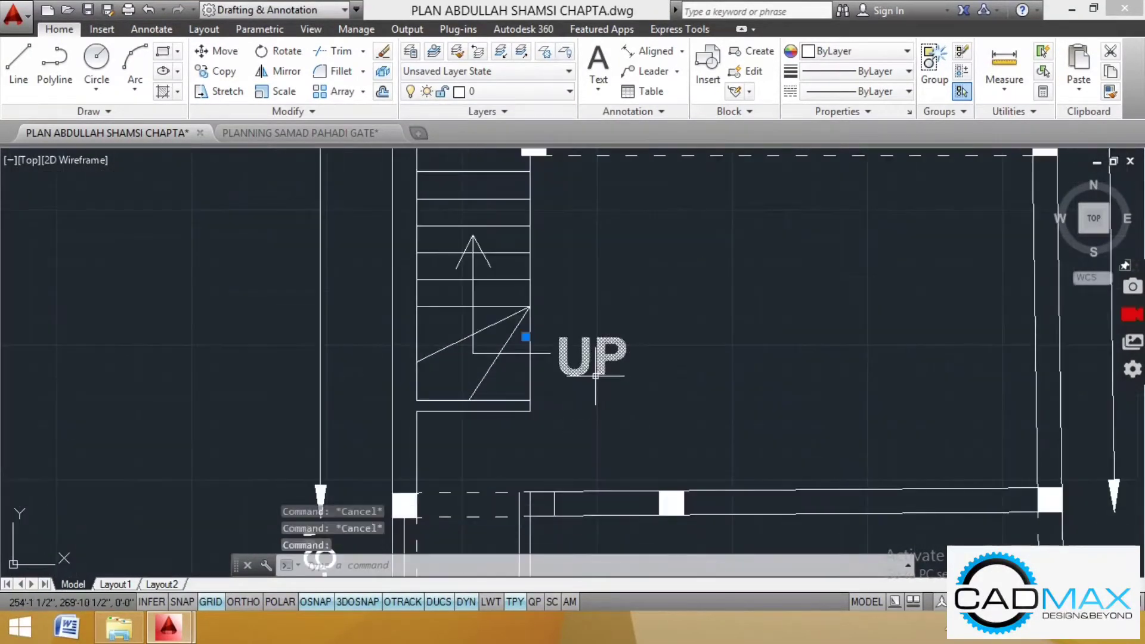
pyautogui.click(297, 96)
pyautogui.scroll(4, 587, 364)
pyautogui.click(569, 364)
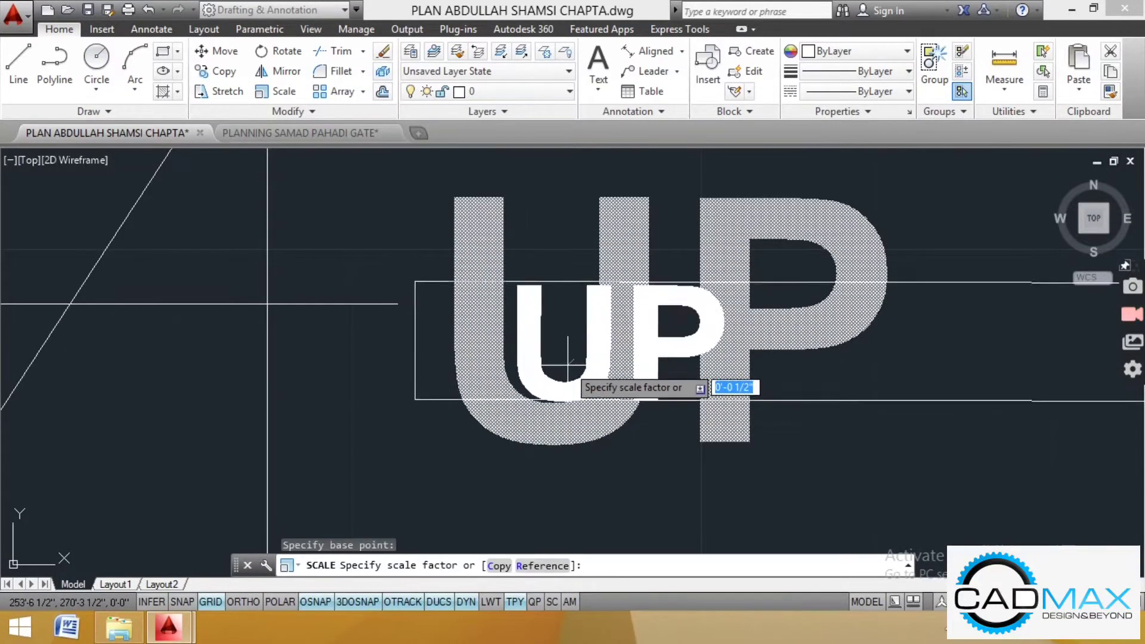
pyautogui.click(560, 363)
pyautogui.scroll(-4, 554, 360)
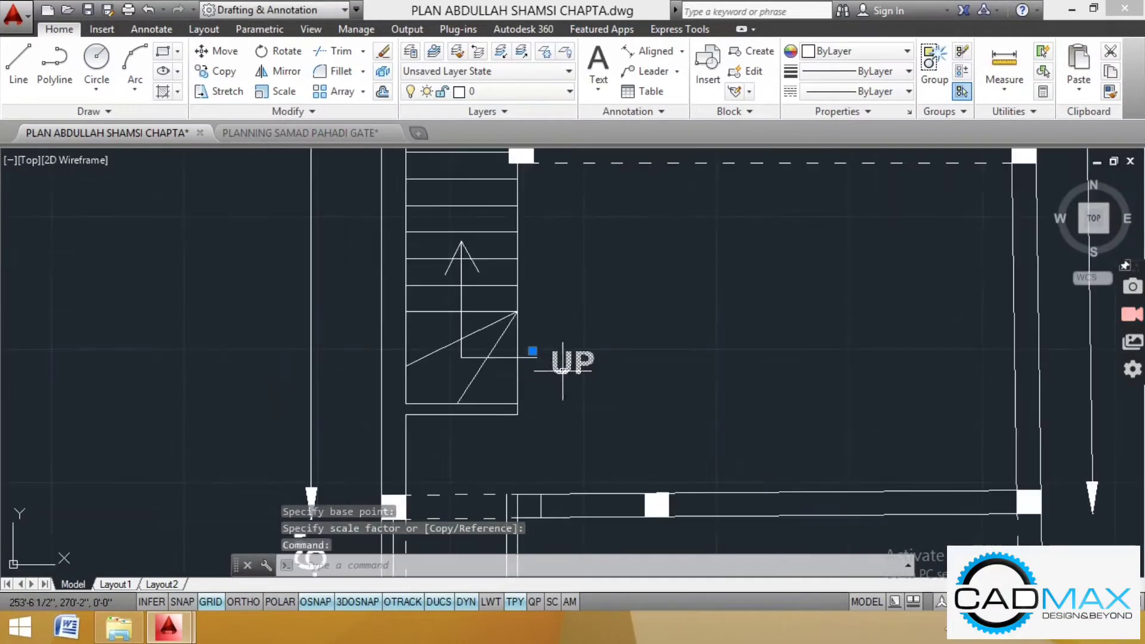
# Step: Move the reduced UP label into line with the tail of the direction arrow
pyautogui.click(211, 60)
pyautogui.scroll(4, 567, 388)
pyautogui.click(569, 391)
# Step: Match the ground floor plan's UP label to the properties of the reduced UP label
pyautogui.write('M')
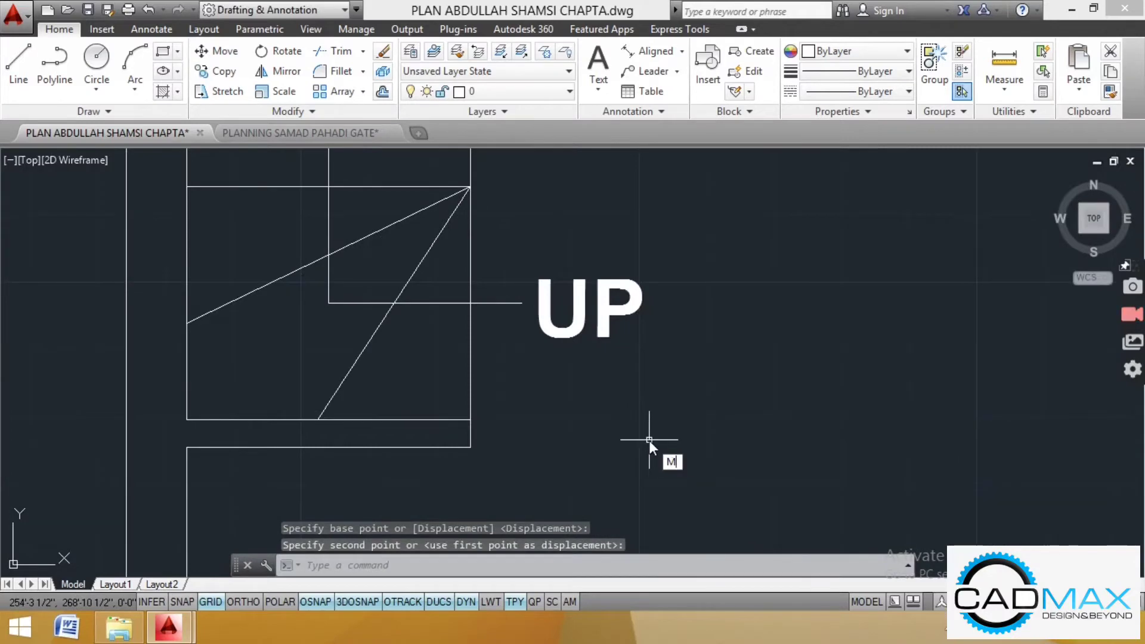
pyautogui.write('ATCH')
pyautogui.press('Return')
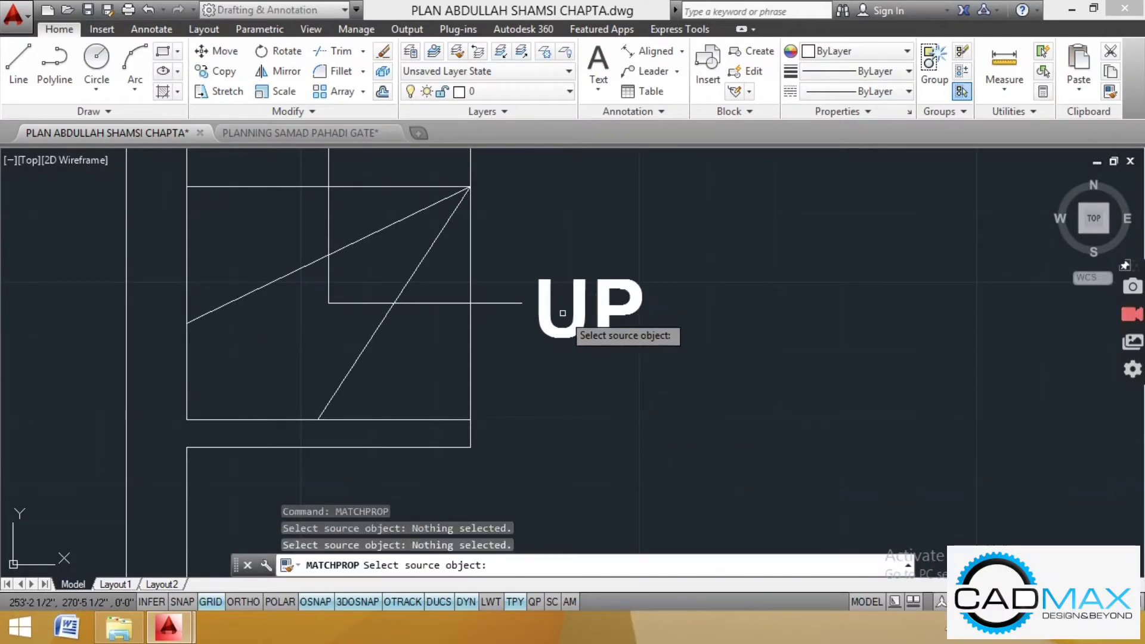
pyautogui.click(548, 333)
pyautogui.scroll(-8, 825, 308)
pyautogui.scroll(5, 402, 334)
pyautogui.scroll(2, 542, 357)
pyautogui.click(539, 360)
pyautogui.click(527, 369)
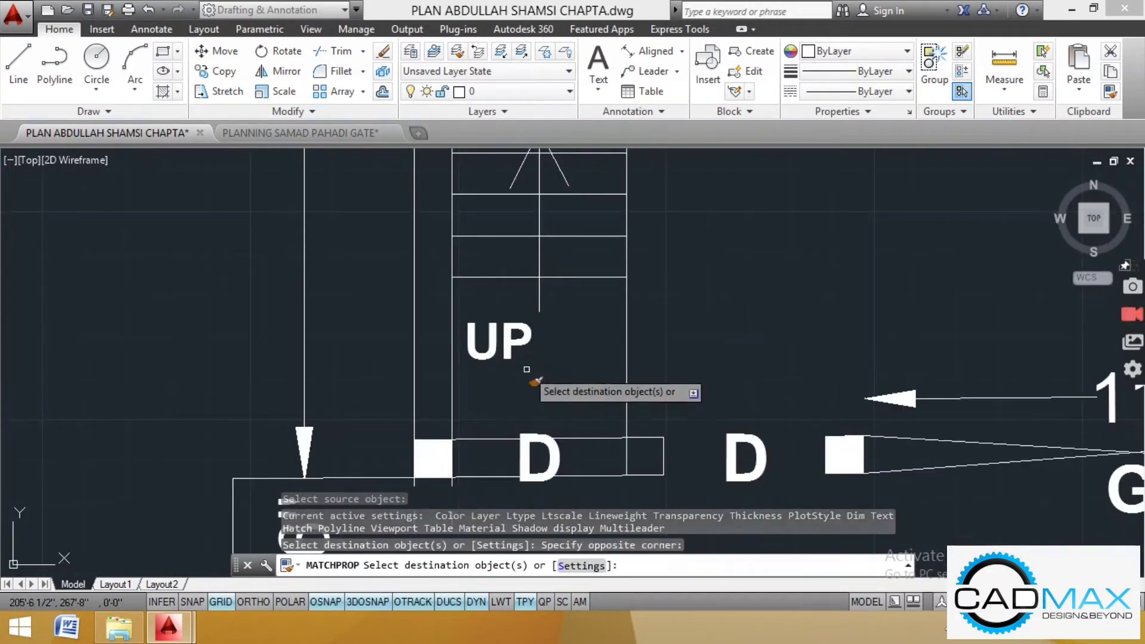
pyautogui.press('Escape')
pyautogui.press('Escape')
# Step: Move the ground floor plan's UP label so it sits centred below its stair arrow
pyautogui.scroll(-4, 577, 349)
pyautogui.click(522, 336)
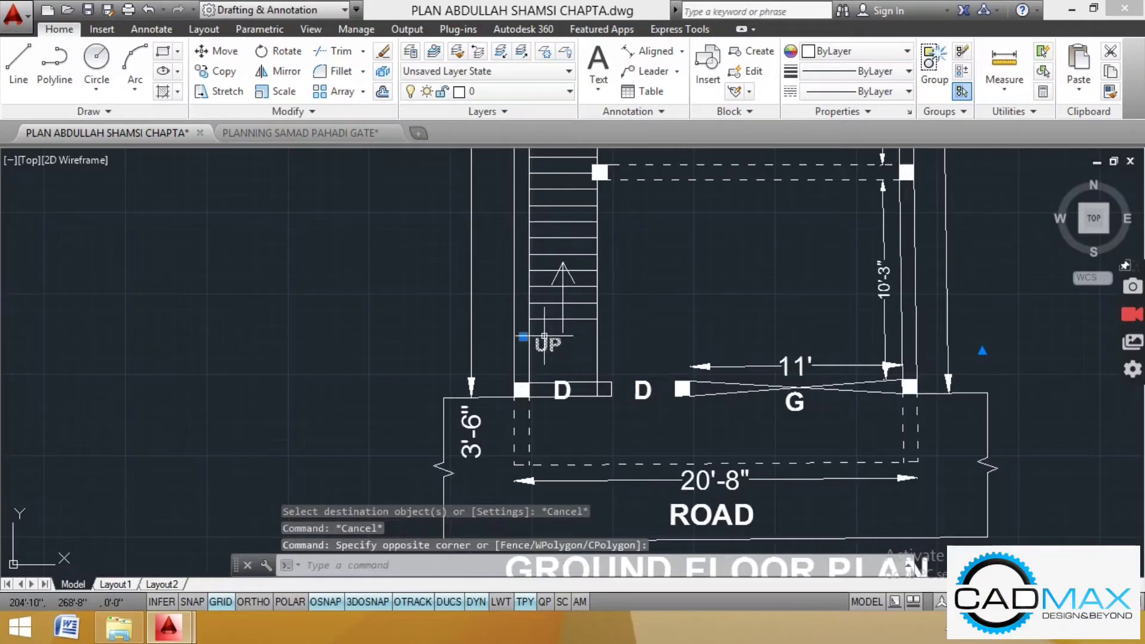
pyautogui.click(216, 51)
pyautogui.click(540, 385)
pyautogui.scroll(3, 547, 386)
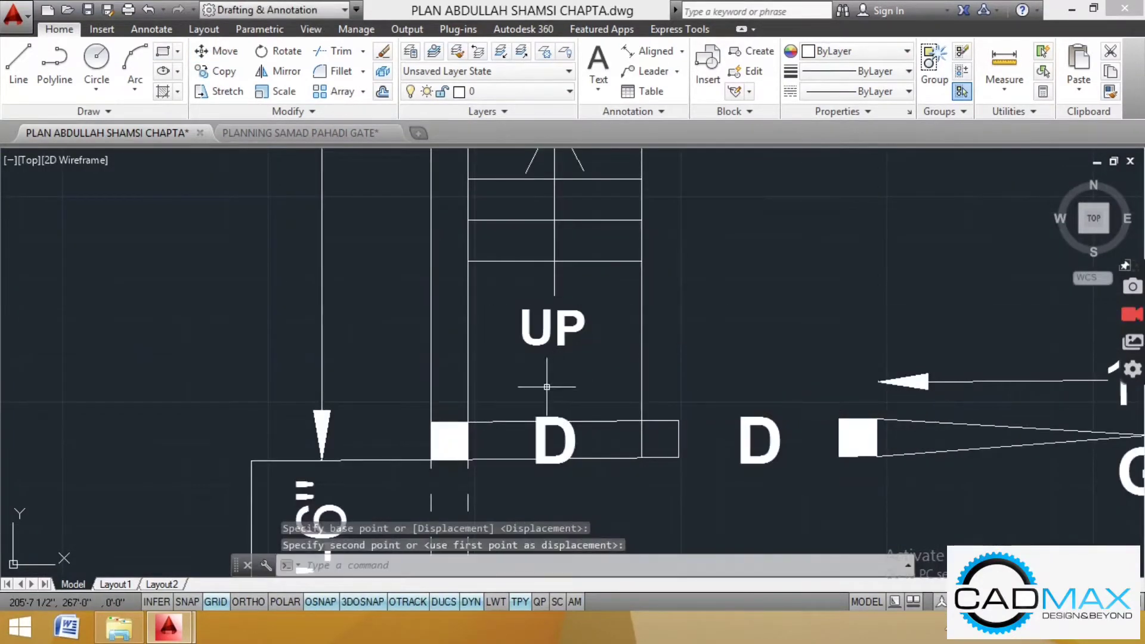
pyautogui.scroll(-5, 547, 387)
pyautogui.press('Escape')
pyautogui.press('Escape')
pyautogui.scroll(2, 759, 409)
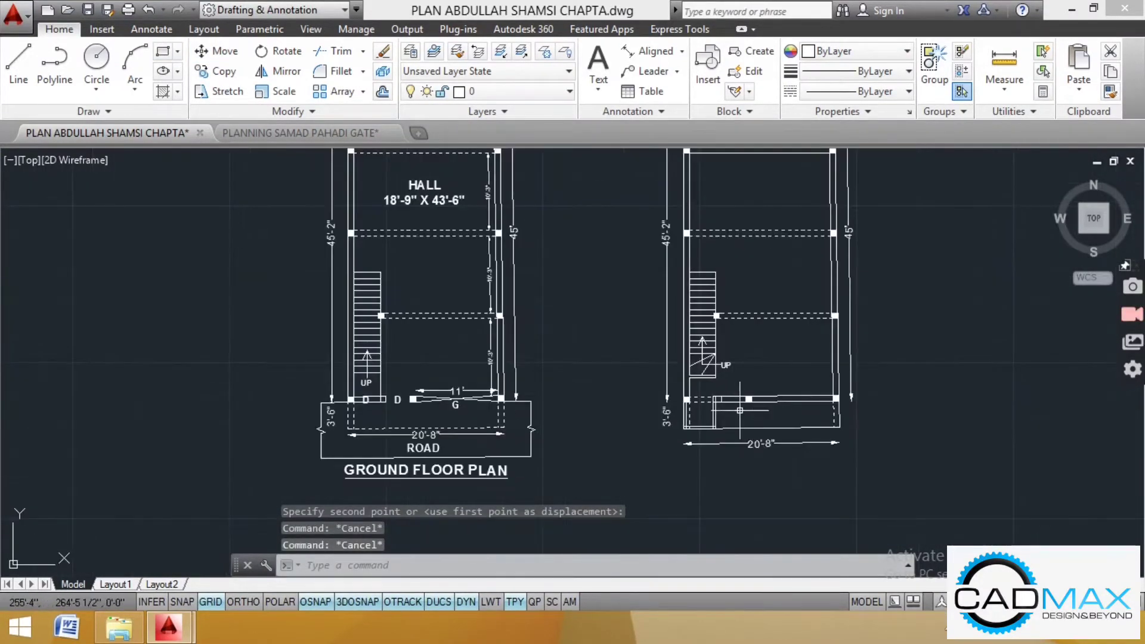
pyautogui.scroll(-4, 656, 395)
pyautogui.click(18, 65)
pyautogui.scroll(6, 716, 385)
pyautogui.scroll(2, 626, 453)
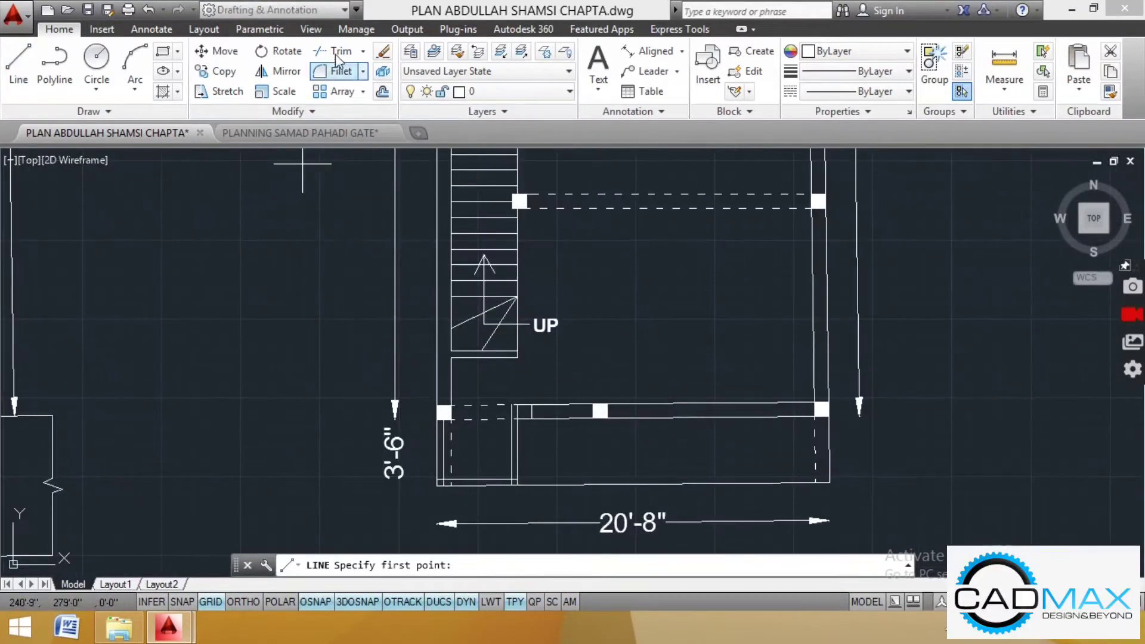
# Step: Trim the overlapping inner lines at both lower corners of the front projection's left bay
pyautogui.click(336, 51)
pyautogui.press('Return')
pyautogui.scroll(3, 519, 411)
pyautogui.scroll(-1, 526, 315)
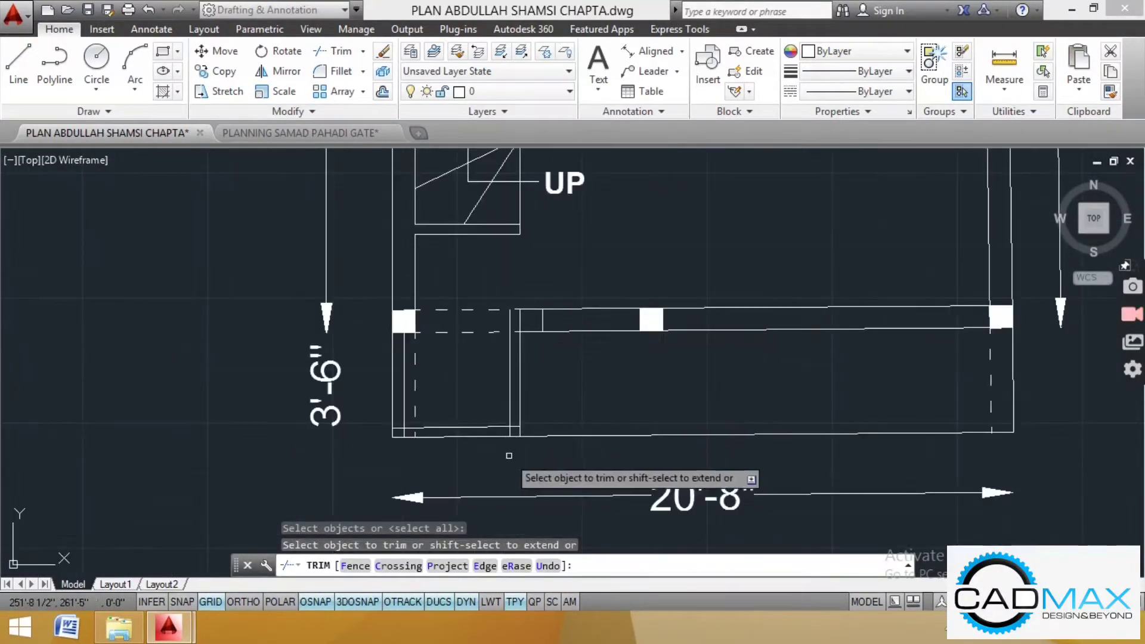
pyautogui.scroll(8, 517, 433)
pyautogui.click(514, 381)
pyautogui.click(492, 411)
pyautogui.click(490, 413)
pyautogui.click(443, 427)
pyautogui.scroll(-6, 671, 393)
pyautogui.scroll(6, 540, 374)
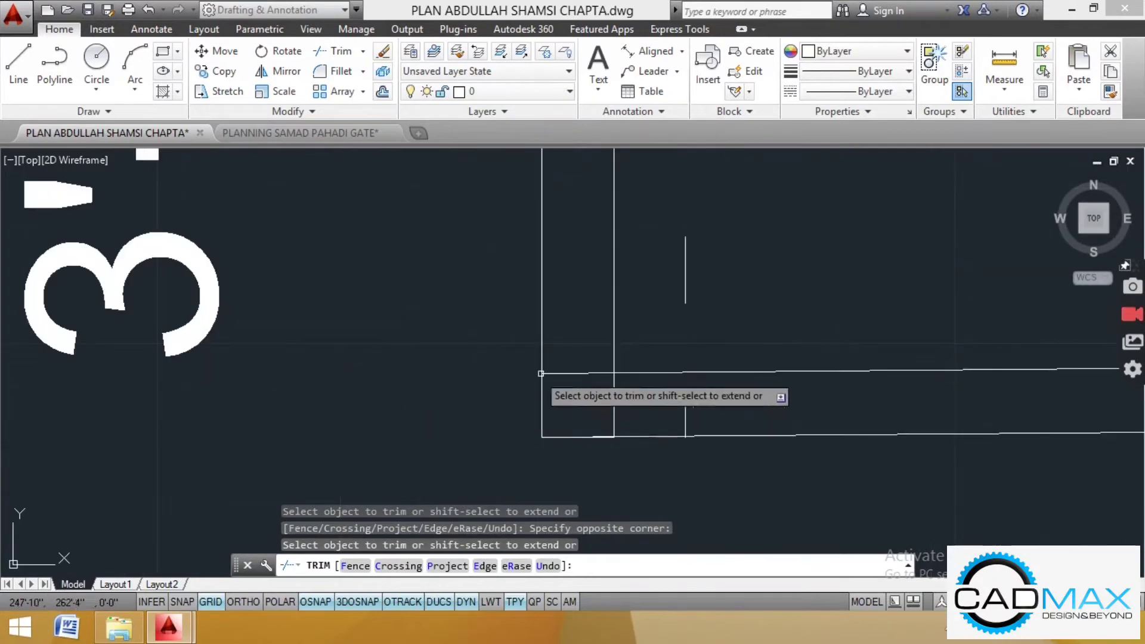
pyautogui.press('Escape')
pyautogui.press('Escape')
# Step: Erase the two small leftover line pieces at the lower left corner of the front projection's left bay
pyautogui.scroll(4, 590, 420)
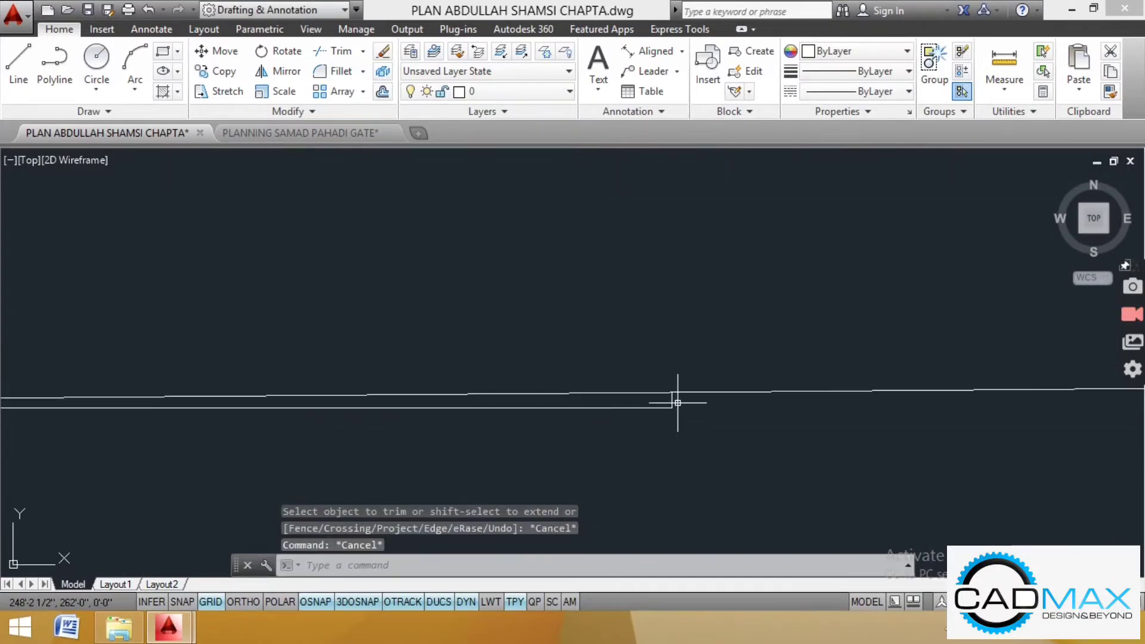
pyautogui.click(675, 393)
pyautogui.click(665, 420)
pyautogui.press('Delete')
pyautogui.scroll(-6, 572, 418)
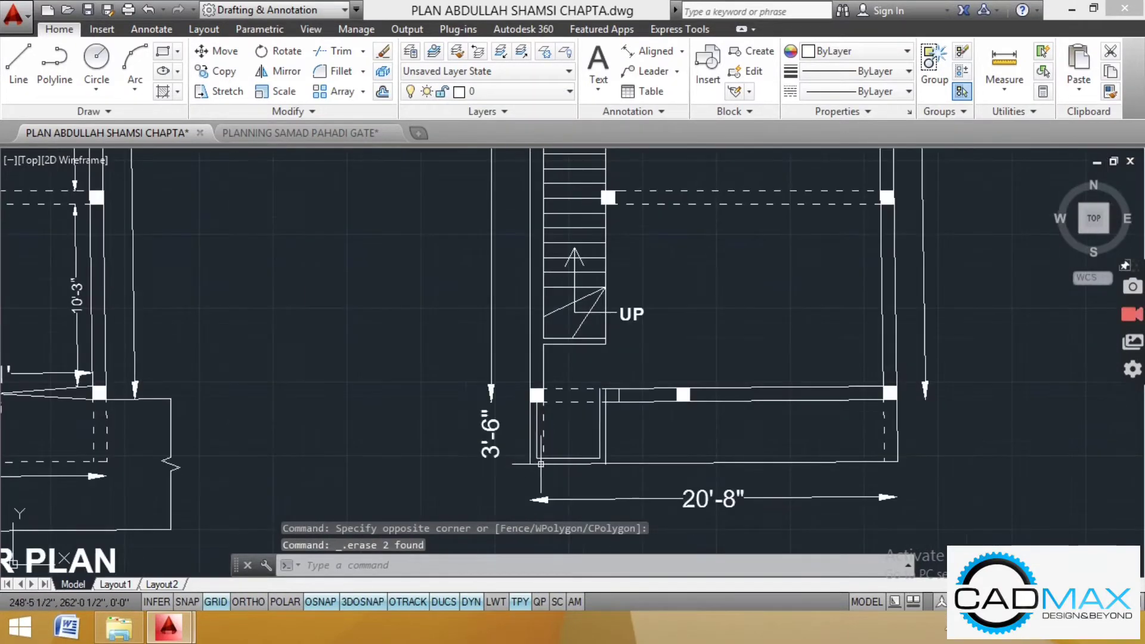
# Step: Draw a short line closing the upper end of the two side lines between the left bay and the front wall
pyautogui.scroll(4, 533, 437)
pyautogui.scroll(2, 604, 352)
pyautogui.click(18, 60)
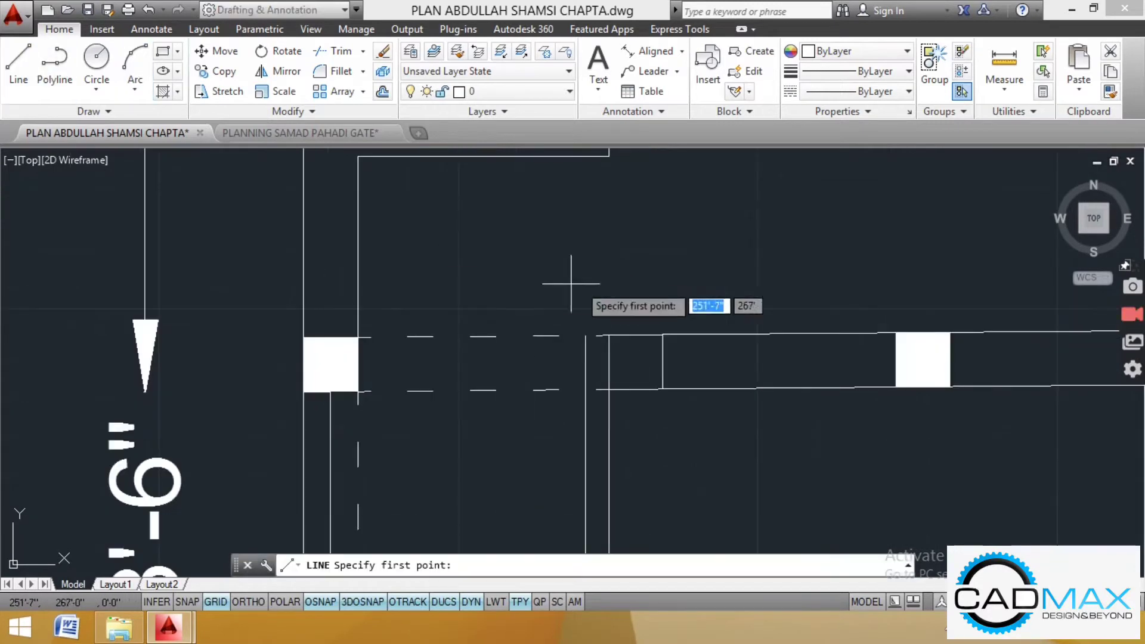
pyautogui.click(587, 336)
pyautogui.press('Escape')
# Step: Stretch the right end of the short closing line onto the front wall's inner line
pyautogui.scroll(5, 558, 382)
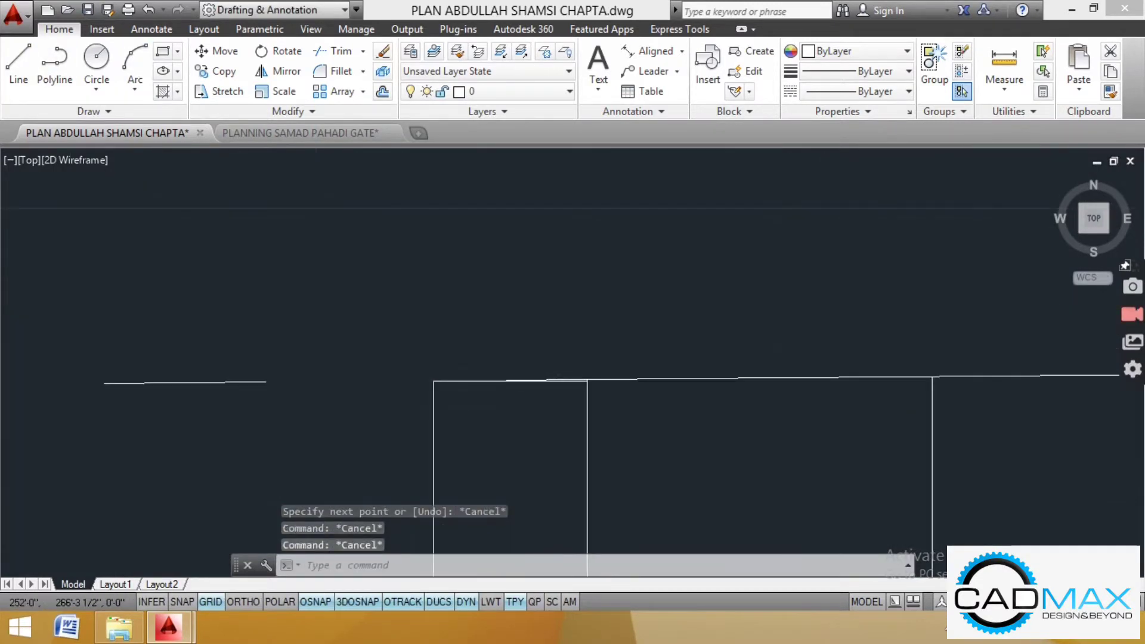
pyautogui.click(748, 360)
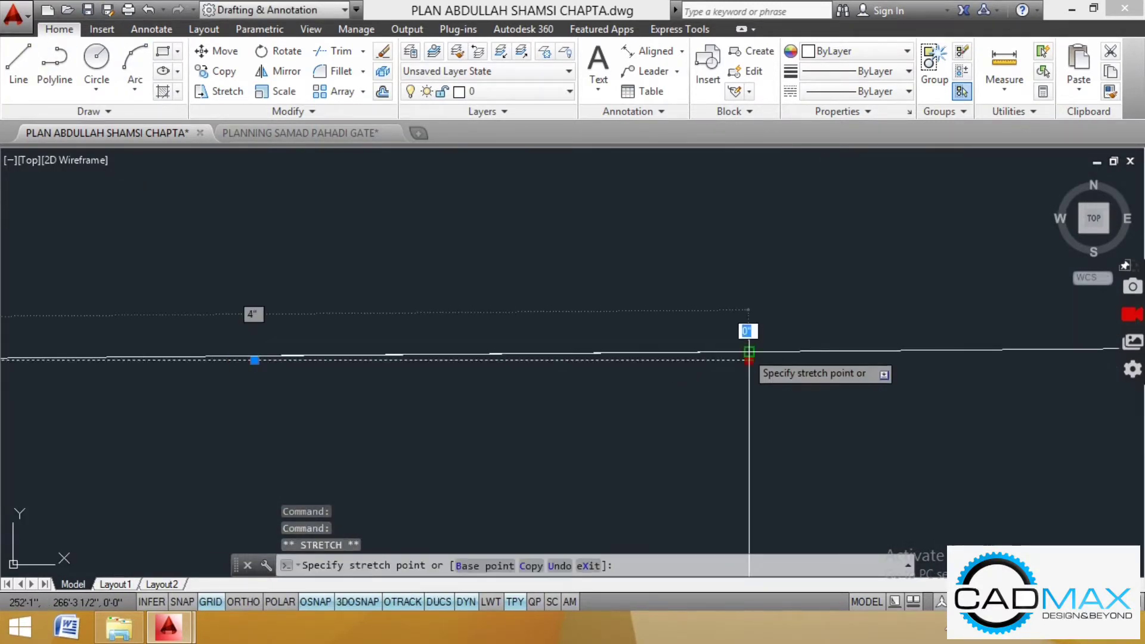
pyautogui.press('Escape')
pyautogui.press('Escape')
pyautogui.scroll(-4, 599, 332)
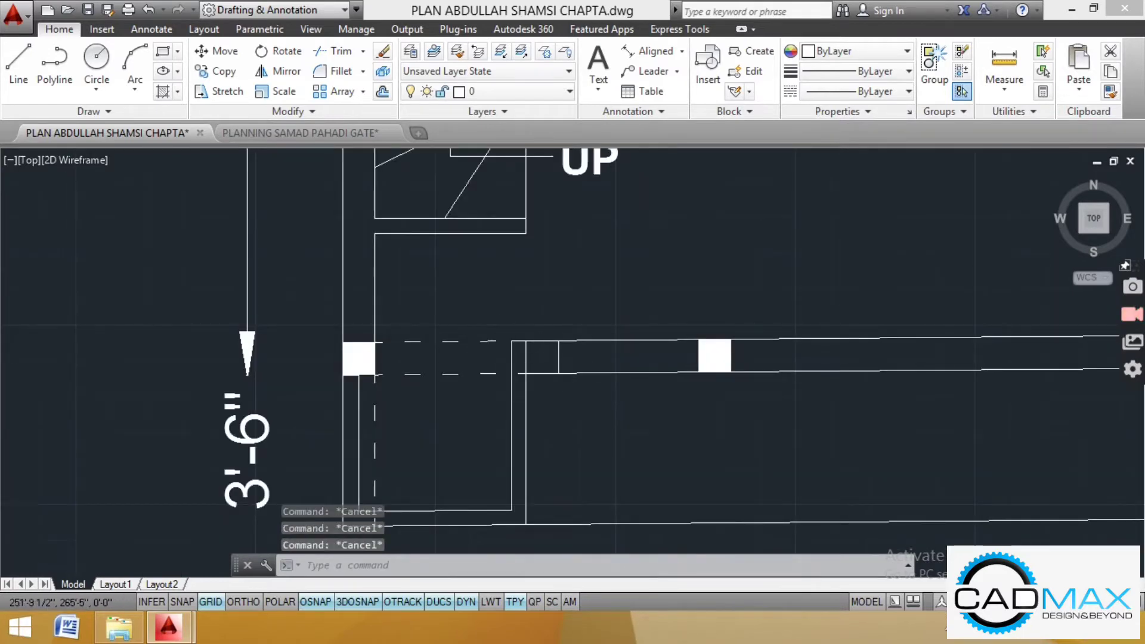
# Step: Draw a 10' line along the front wall's inner line, starting from the inner corner of the right-hand column
pyautogui.scroll(-3, 558, 375)
pyautogui.click(18, 77)
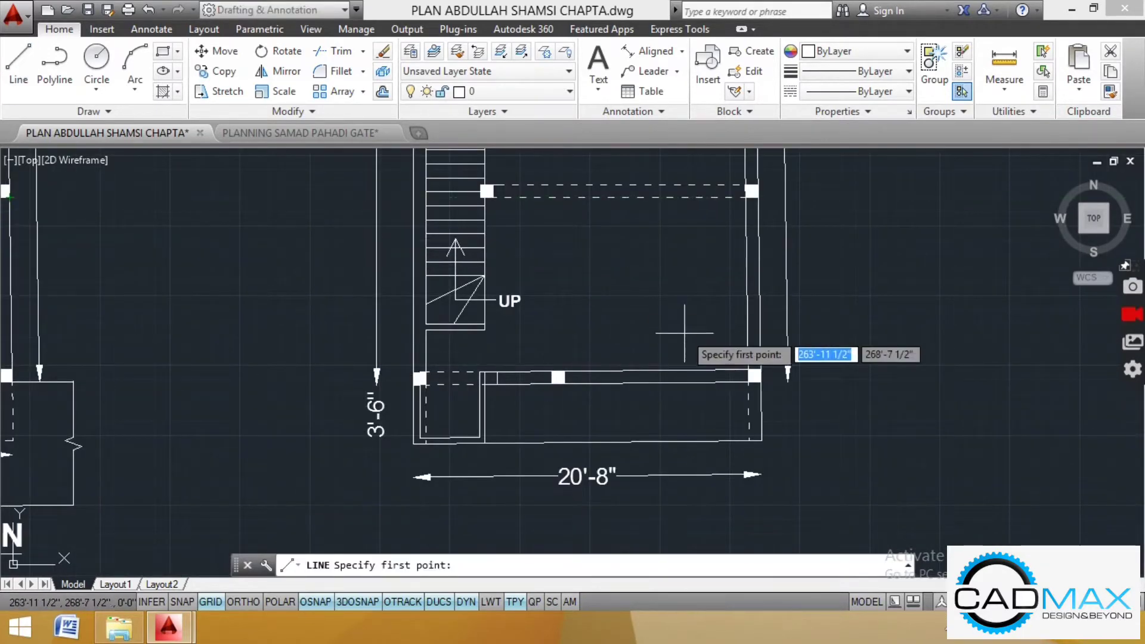
pyautogui.scroll(3, 715, 346)
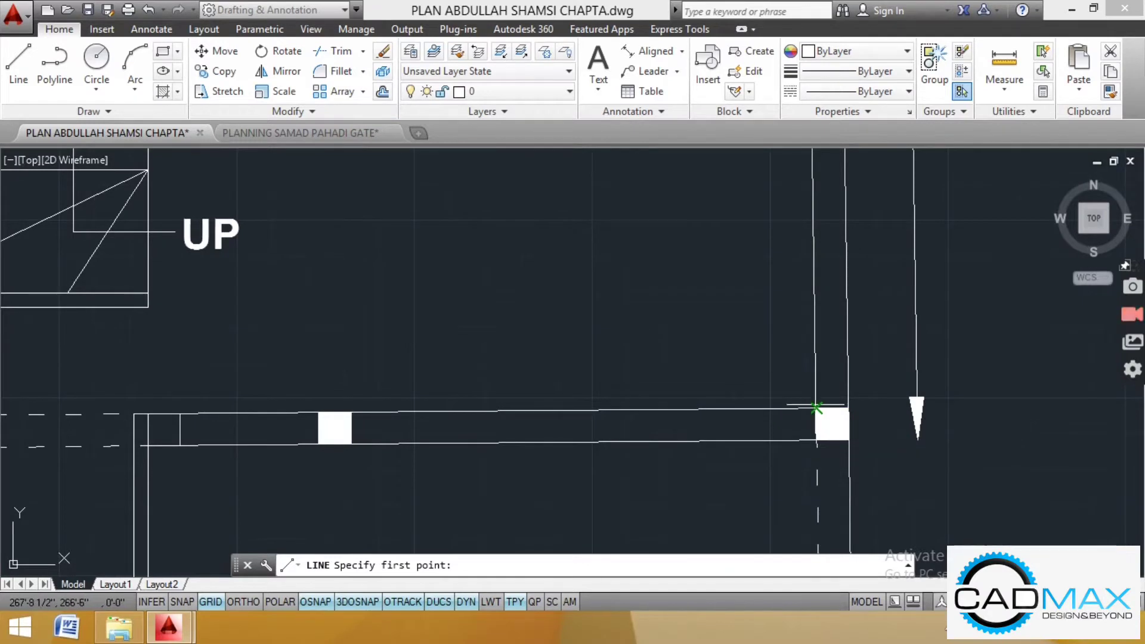
pyautogui.click(817, 408)
pyautogui.write('10')
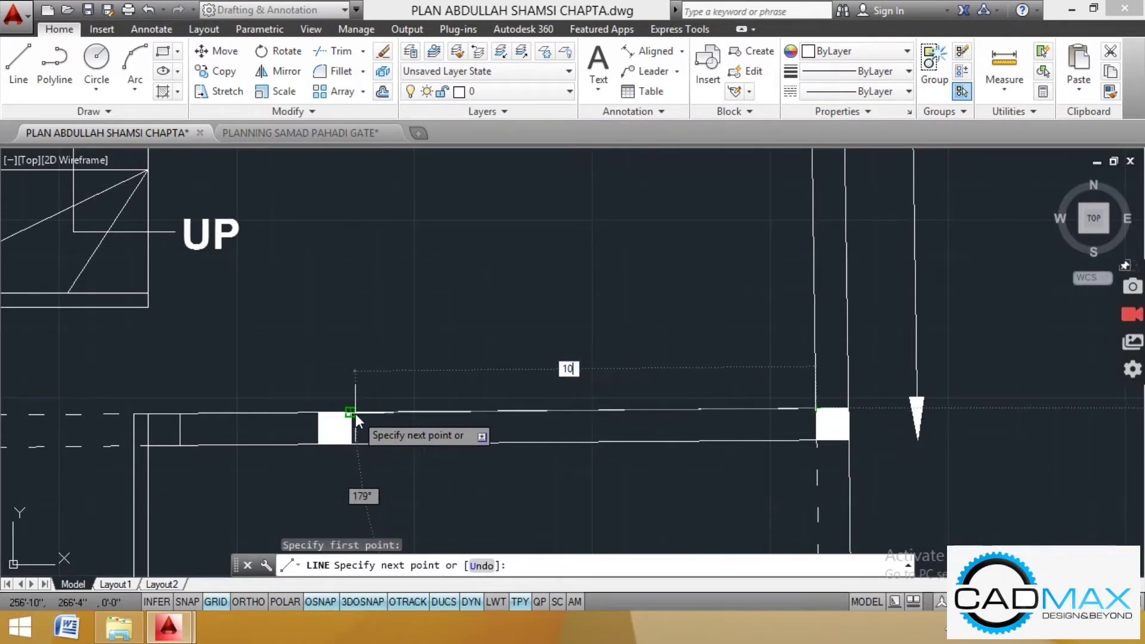
pyautogui.write("'")
pyautogui.press('Return')
# Step: Continue the line 12'6" straight up into the hall, then horizontally past the right side wall
pyautogui.scroll(-4, 393, 372)
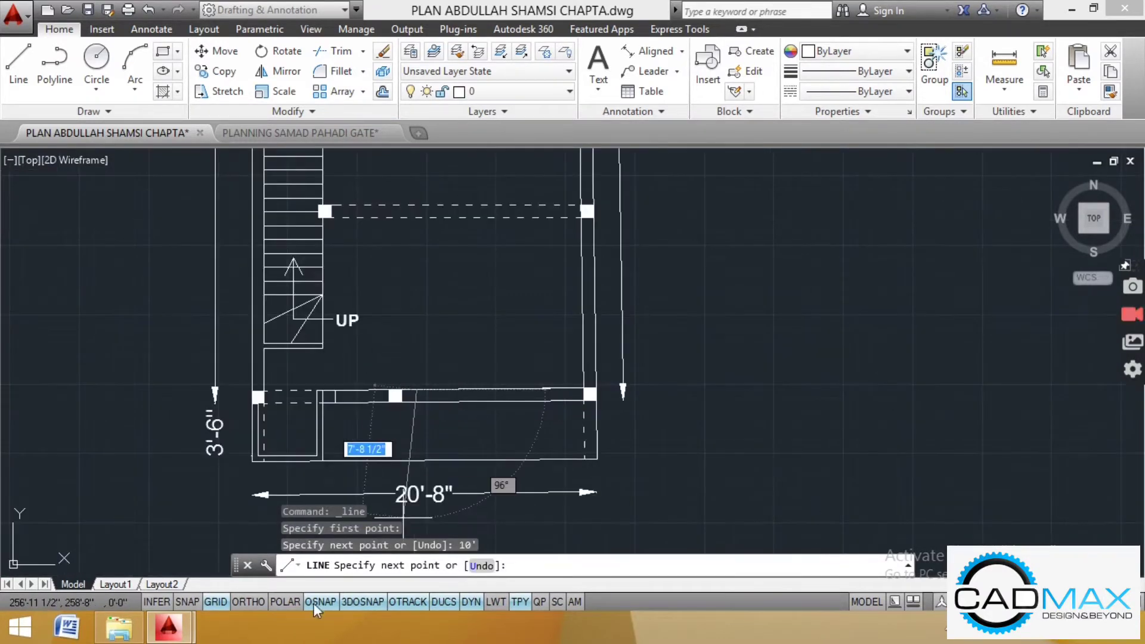
pyautogui.write('12\'6"')
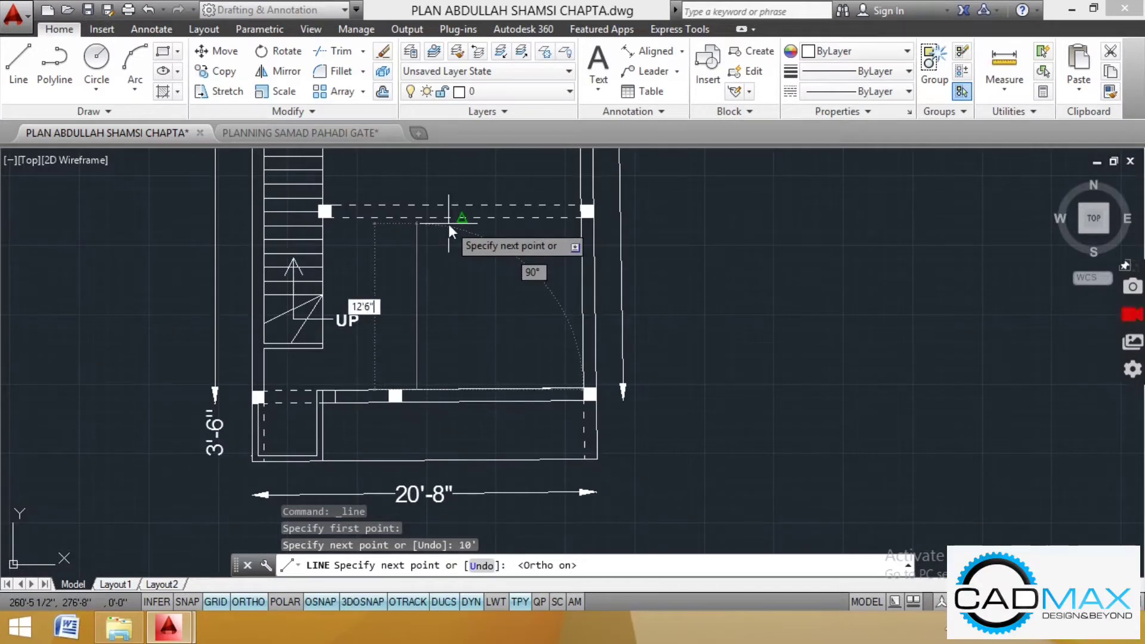
pyautogui.press('Return')
pyautogui.scroll(-4, 456, 319)
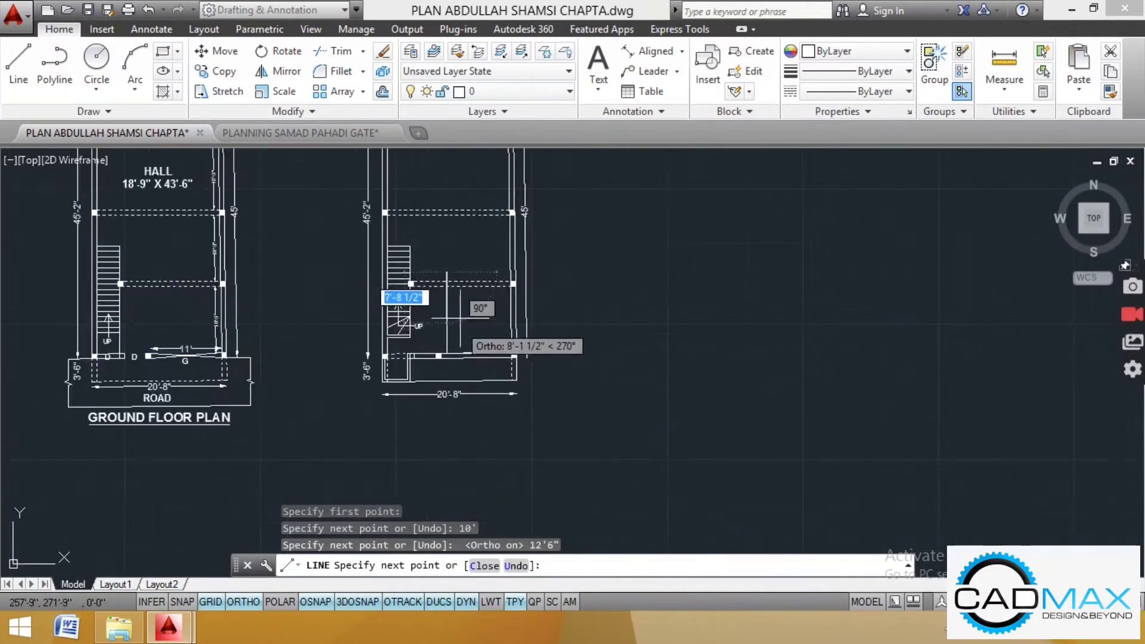
pyautogui.scroll(8, 517, 267)
pyautogui.click(502, 317)
pyautogui.press('Escape')
# Step: Trim the end of the horizontal partition line that sticks out beyond the right side wall
pyautogui.click(339, 52)
pyautogui.press('Return')
pyautogui.click(511, 312)
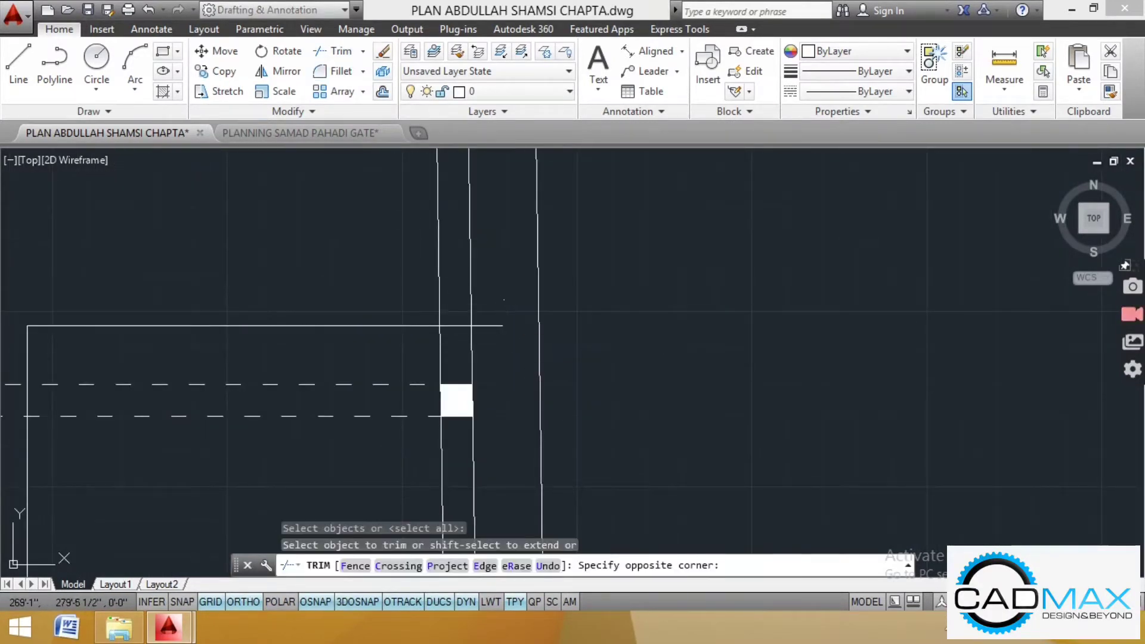
pyautogui.click(502, 347)
pyautogui.scroll(-6, 706, 352)
pyautogui.press('Escape')
pyautogui.press('Escape')
# Step: Offset the horizontal and vertical partition lines 4.5" to the outer side of the new room
pyautogui.write('o')
pyautogui.press('Return')
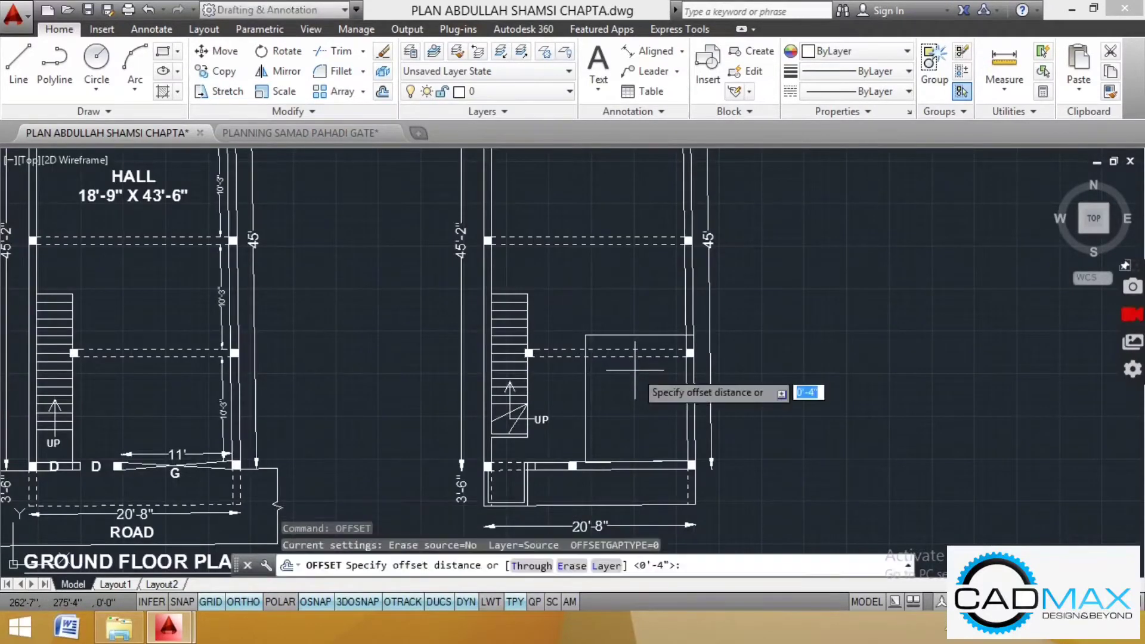
pyautogui.write('4.5')
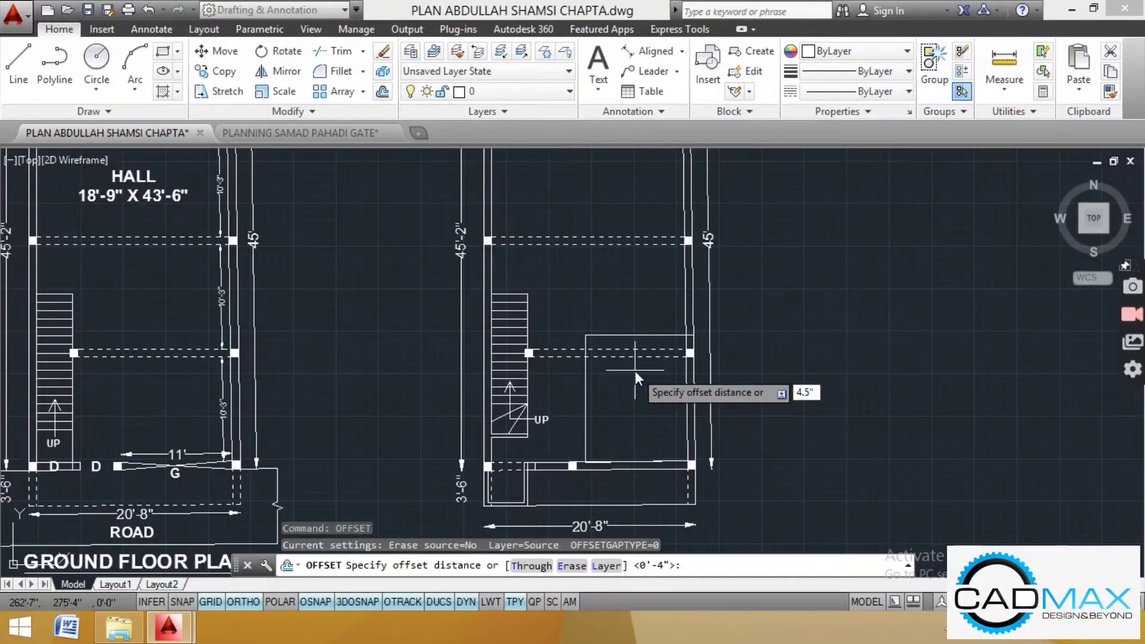
pyautogui.press('Return')
pyautogui.scroll(5, 644, 350)
pyautogui.click(633, 311)
pyautogui.click(632, 313)
pyautogui.click(621, 284)
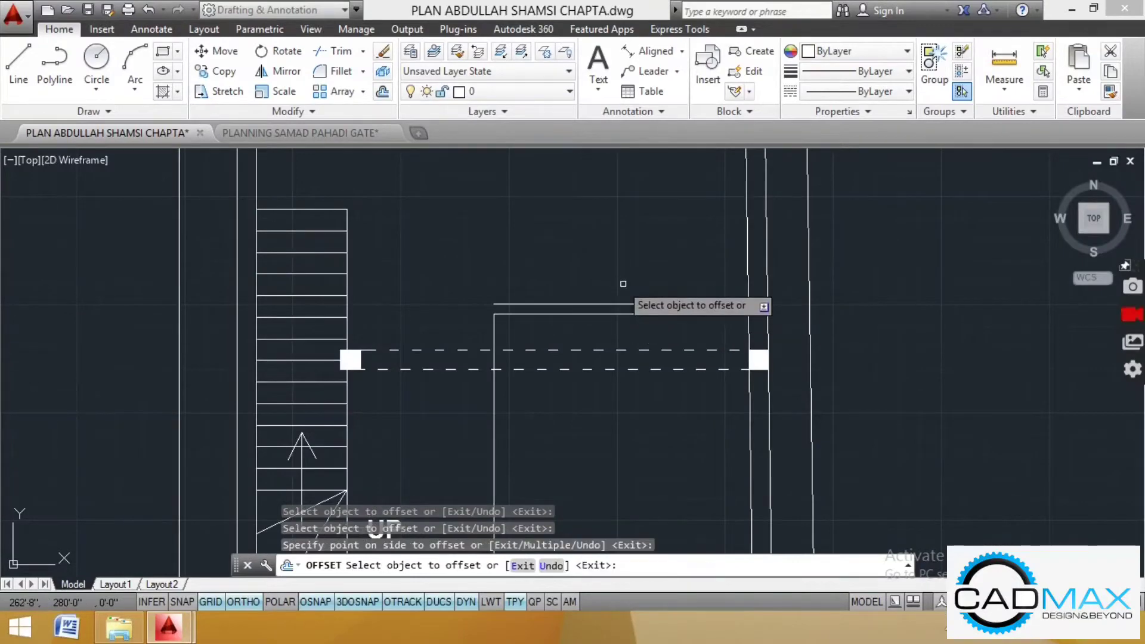
pyautogui.moveTo(458, 370); pyautogui.dragTo(615, 323, button='middle')
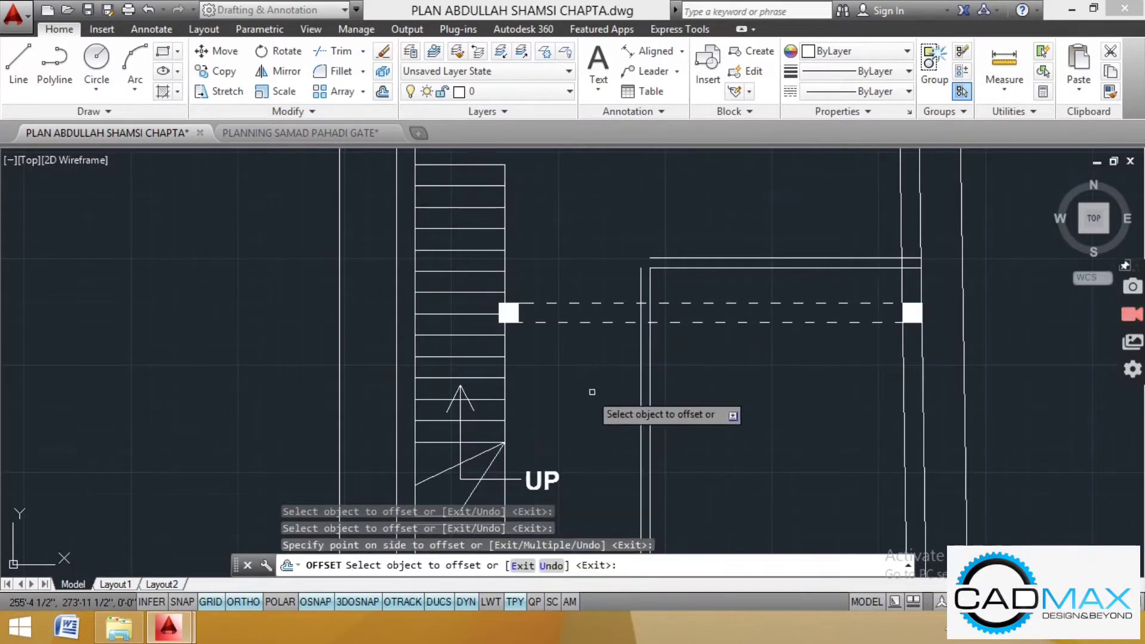
pyautogui.press('Escape')
pyautogui.press('Escape')
pyautogui.press('Escape')
# Step: Stretch the left end of the upper partition line past the outer vertical partition line
pyautogui.scroll(4, 650, 259)
pyautogui.click(643, 256)
pyautogui.click(643, 256)
pyautogui.click(600, 256)
pyautogui.press('Escape')
pyautogui.press('Escape')
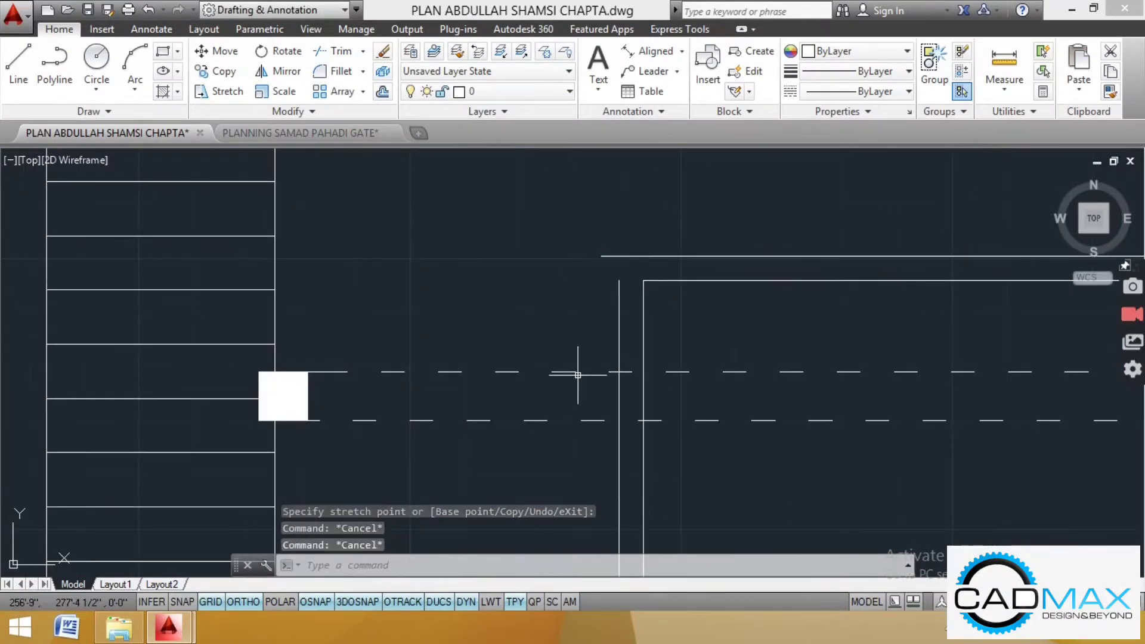
# Step: Extend the outer vertical partition line up to the upper horizontal partition line
pyautogui.press('Return')
pyautogui.press('Return')
pyautogui.click(639, 293)
pyautogui.click(607, 303)
pyautogui.press('Escape')
pyautogui.press('Escape')
# Step: Trim the overhang of the upper partition line at the new room's outer corner
pyautogui.click(341, 54)
pyautogui.press('Return')
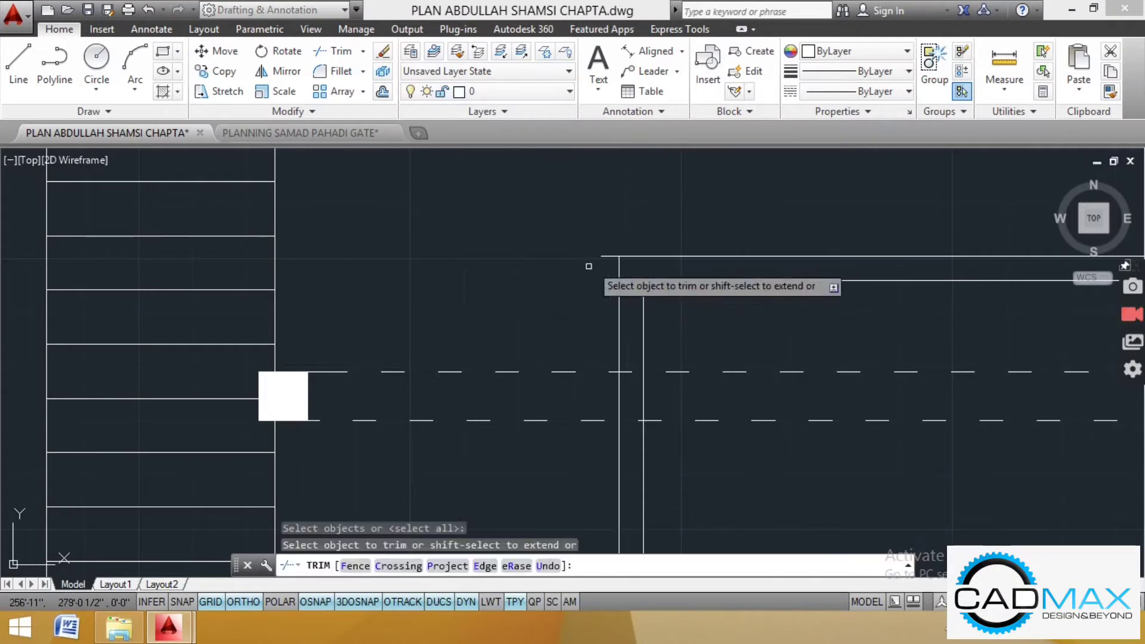
pyautogui.click(601, 246)
pyautogui.click(606, 278)
pyautogui.press('Escape')
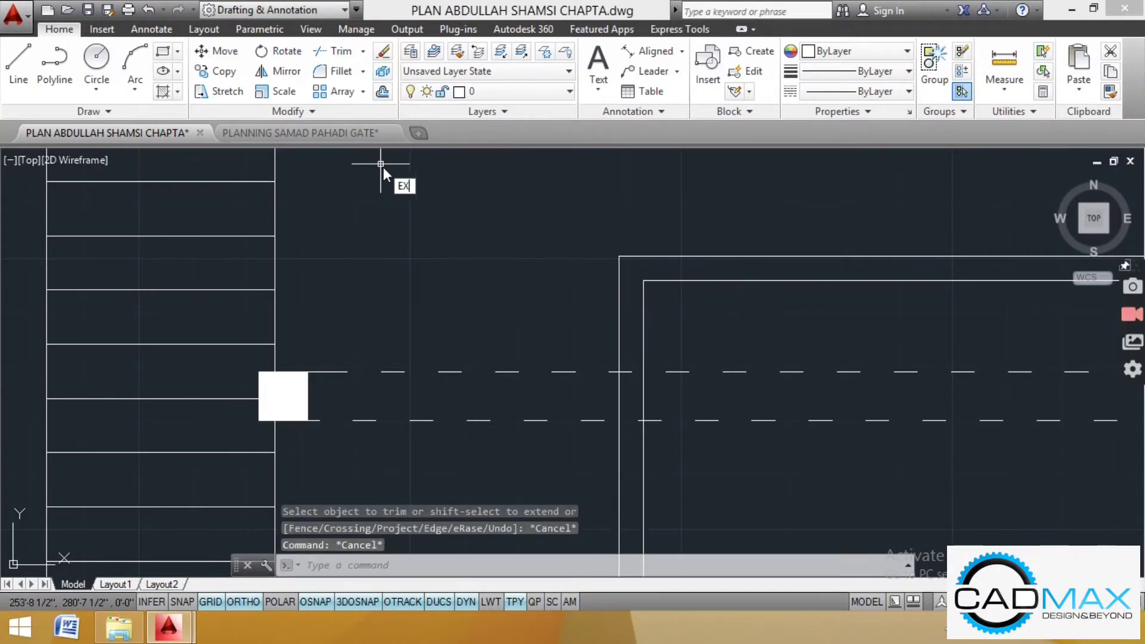
# Step: Extend the room's inner horizontal partition line to the outer vertical partition line
pyautogui.press('Return')
pyautogui.press('Return')
pyautogui.click(717, 285)
pyautogui.click(706, 275)
pyautogui.press('Escape')
pyautogui.press('Escape')
pyautogui.press('Escape')
# Step: Draw a 3'6" line down from that intersection along the outer partition line, then a short horizontal line into the room
pyautogui.click(19, 65)
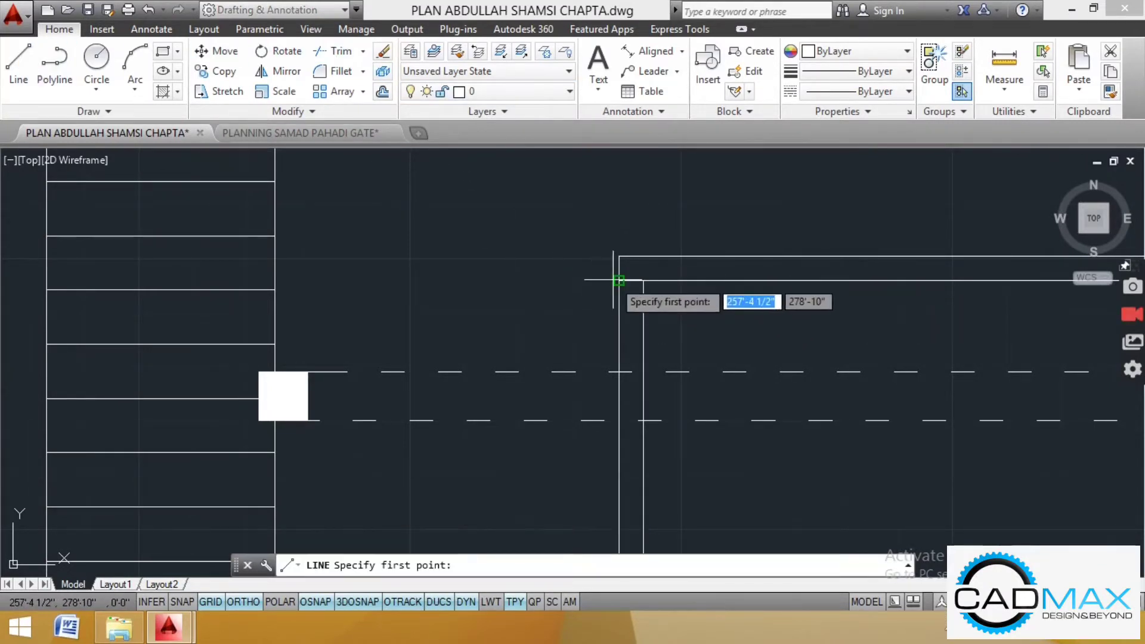
pyautogui.click(618, 280)
pyautogui.write('3\'6"')
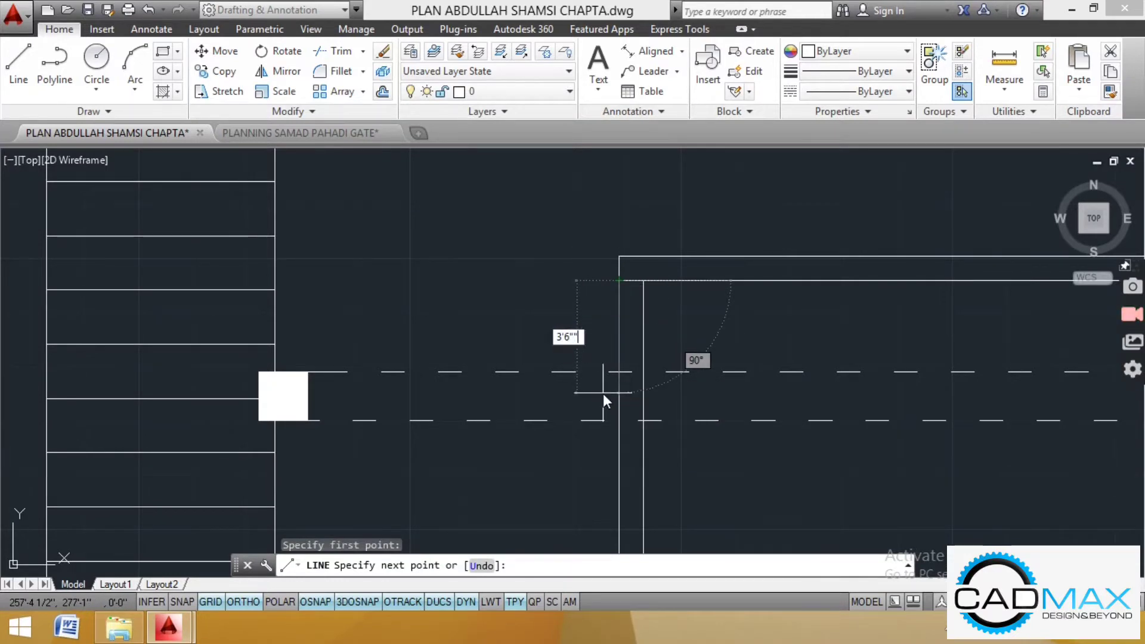
pyautogui.press('Return')
pyautogui.scroll(-5, 597, 358)
pyautogui.scroll(3, 633, 386)
pyautogui.press('Escape')
pyautogui.press('Escape')
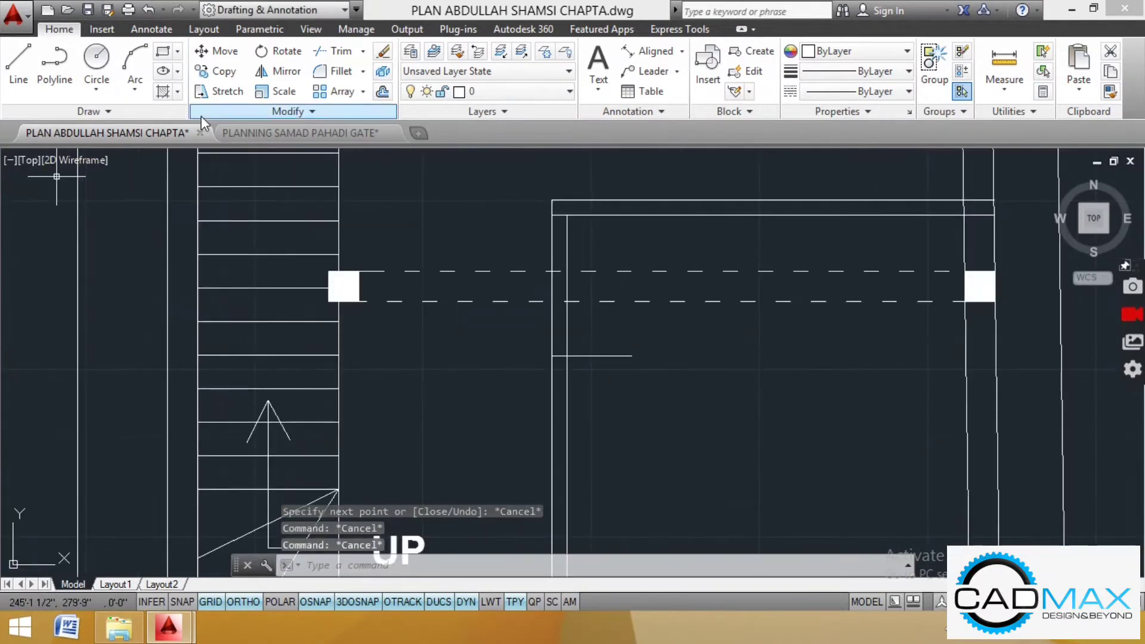
# Step: Trim the vertical partition lines between the room corner and the short horizontal line, and erase the leftover pieces to open the doorway
pyautogui.click(336, 50)
pyautogui.press('Return')
pyautogui.click(579, 239)
pyautogui.click(539, 251)
pyautogui.click(584, 325)
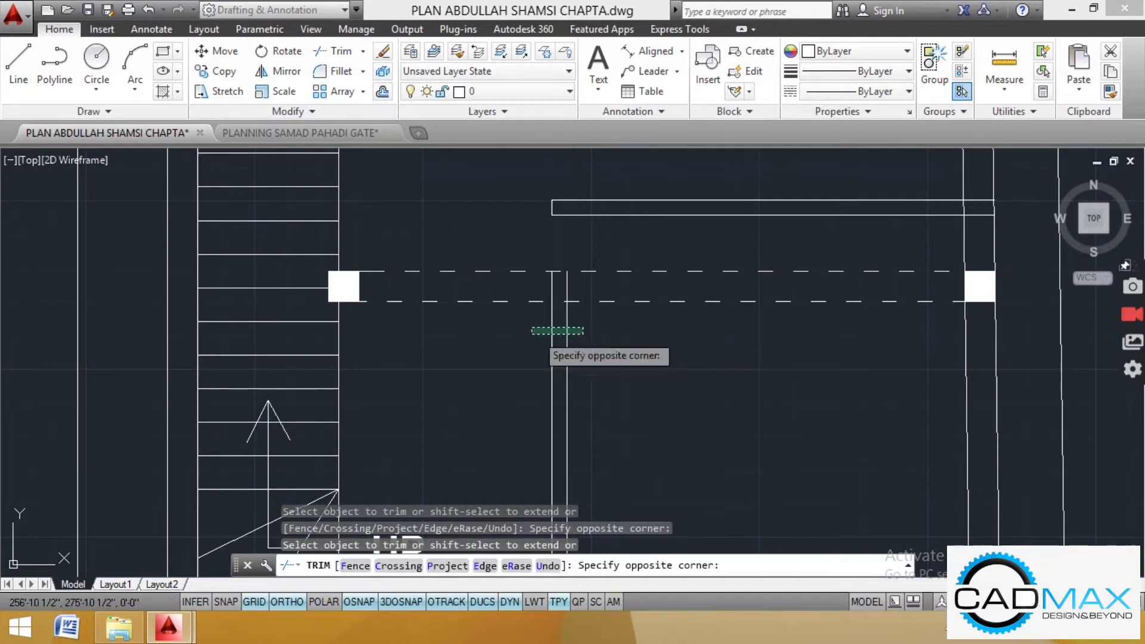
pyautogui.click(530, 333)
pyautogui.press('Escape')
pyautogui.press('Escape')
pyautogui.click(579, 288)
pyautogui.click(549, 294)
pyautogui.press('Delete')
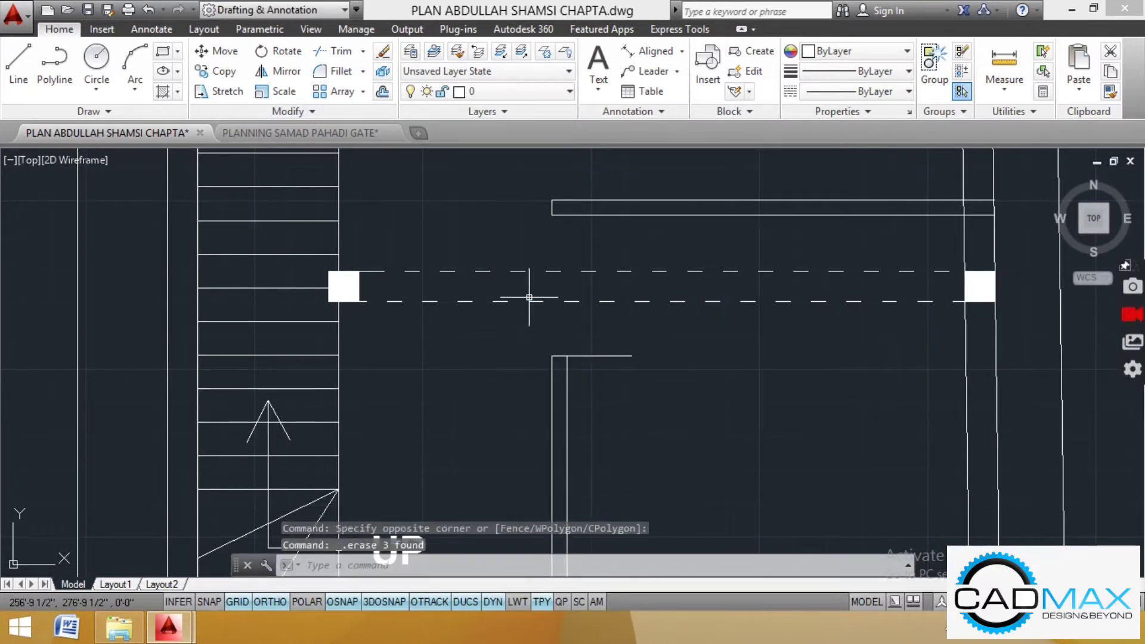
# Step: Trim the part of the doorway's lower closing line that projects beyond the partition into the room
pyautogui.click(326, 55)
pyautogui.press('Return')
pyautogui.click(610, 337)
pyautogui.click(608, 387)
pyautogui.scroll(-3, 599, 311)
pyautogui.press('Escape')
pyautogui.press('Escape')
pyautogui.press('Escape')
pyautogui.scroll(-2, 551, 411)
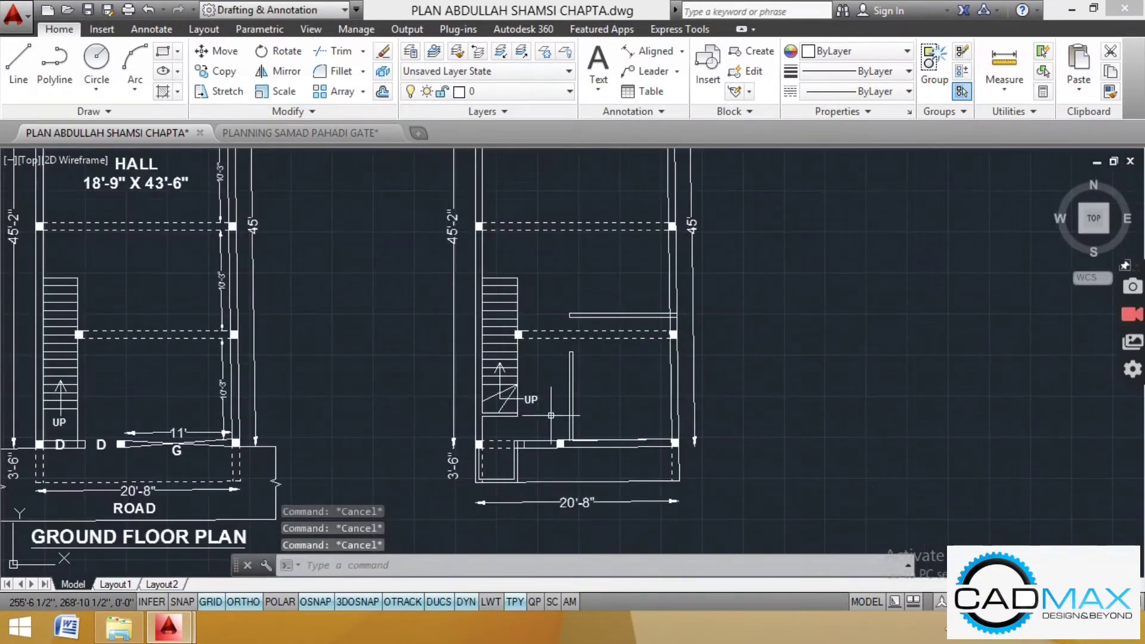
# Step: Erase the 10' construction line lying along the front wall's inner line
pyautogui.scroll(8, 545, 447)
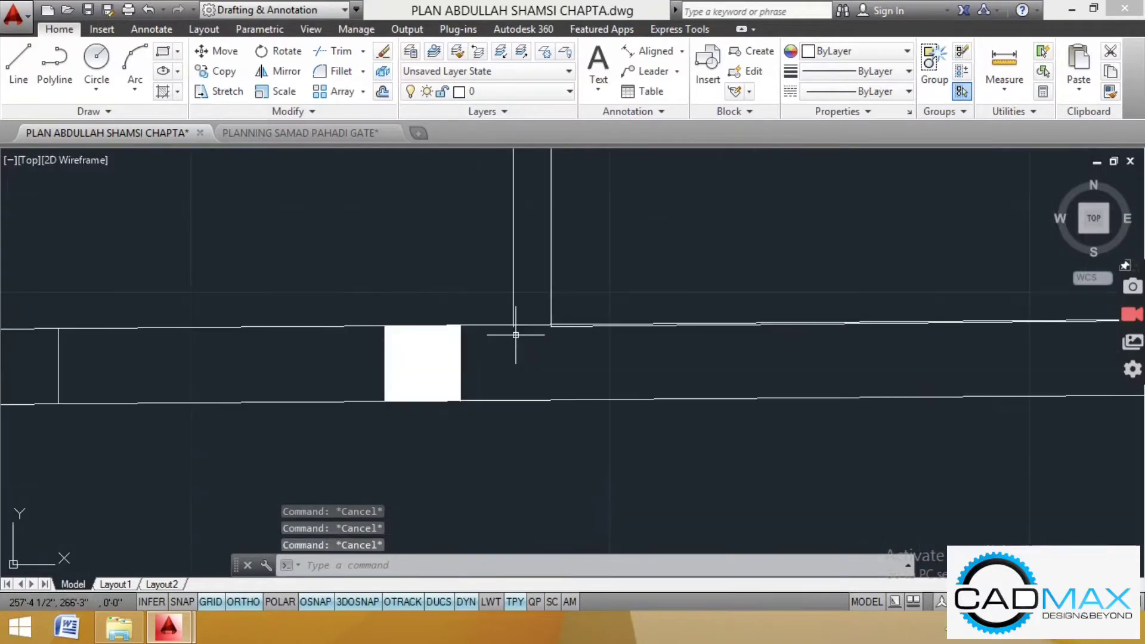
pyautogui.click(588, 328)
pyautogui.click(600, 303)
pyautogui.press('Delete')
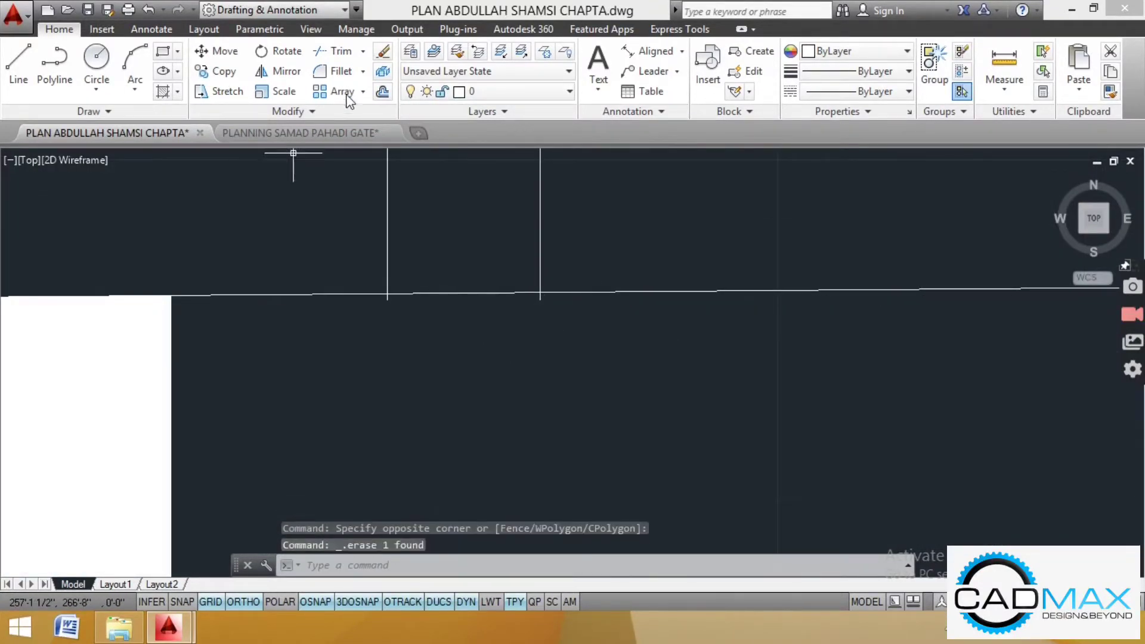
# Step: Draw a vertical line crossing the front wall a short distance inside the vertical partition
pyautogui.scroll(-5, 413, 335)
pyautogui.click(17, 74)
pyautogui.scroll(4, 545, 350)
pyautogui.click(408, 285)
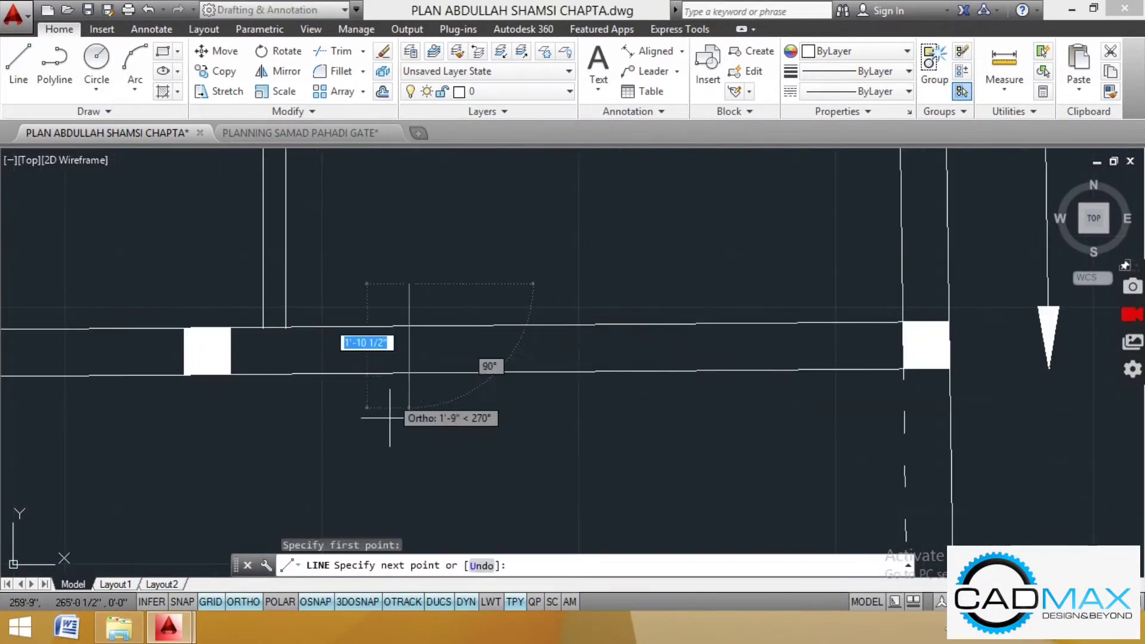
pyautogui.click(409, 441)
pyautogui.press('Escape')
# Step: Offset the vertical line across the front wall by 6' towards the right side wall
pyautogui.write('O')
pyautogui.press('Return')
pyautogui.write('6')
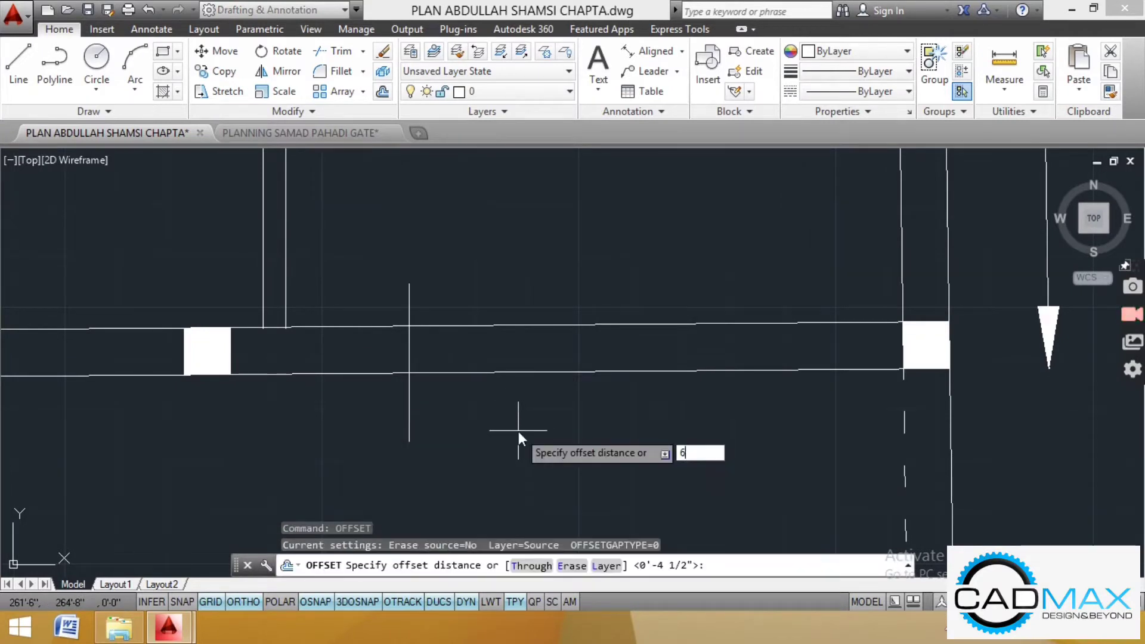
pyautogui.press('Return')
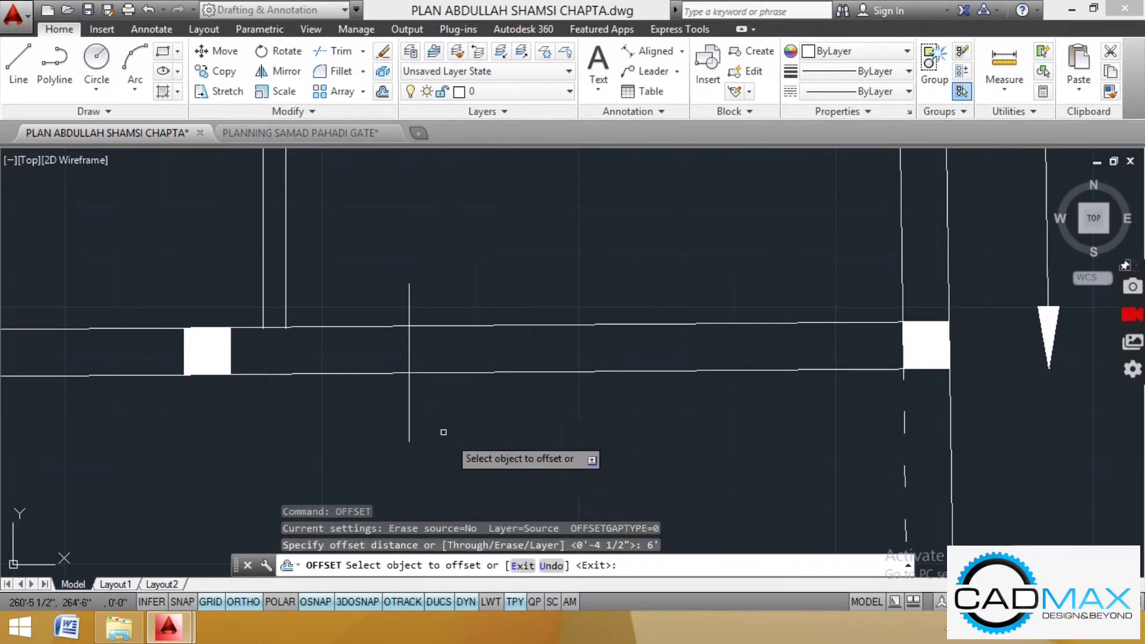
pyautogui.click(409, 409)
pyautogui.click(614, 425)
pyautogui.press('Escape')
pyautogui.press('Escape')
pyautogui.press('Escape')
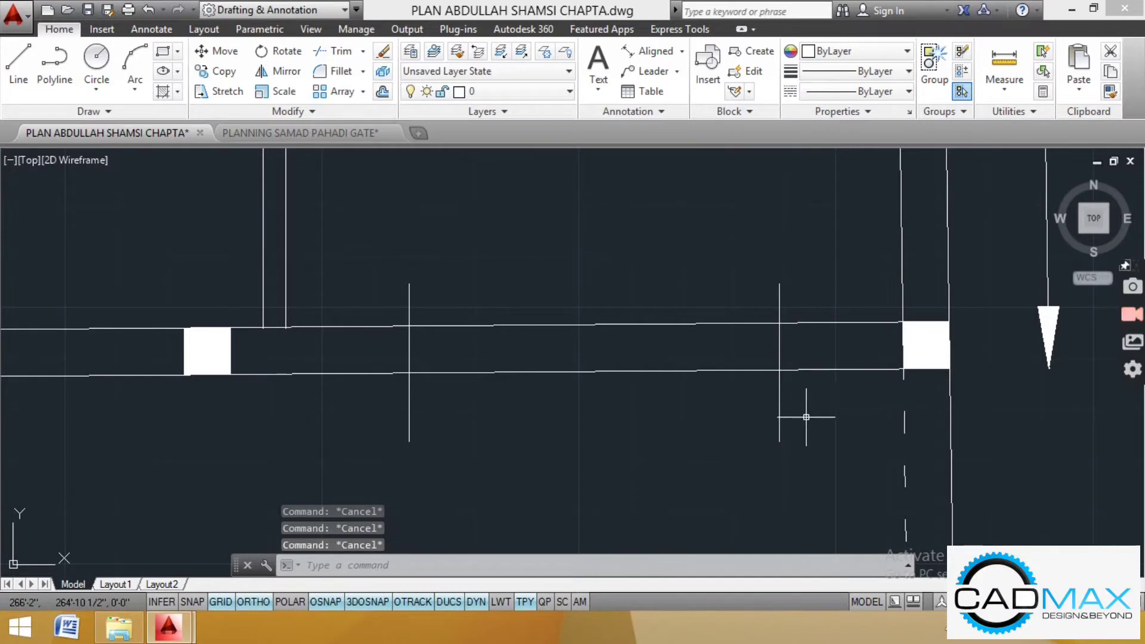
# Step: Trim both vertical lines above and below the front wall so they form the window's jambs
pyautogui.click(347, 60)
pyautogui.click(807, 409)
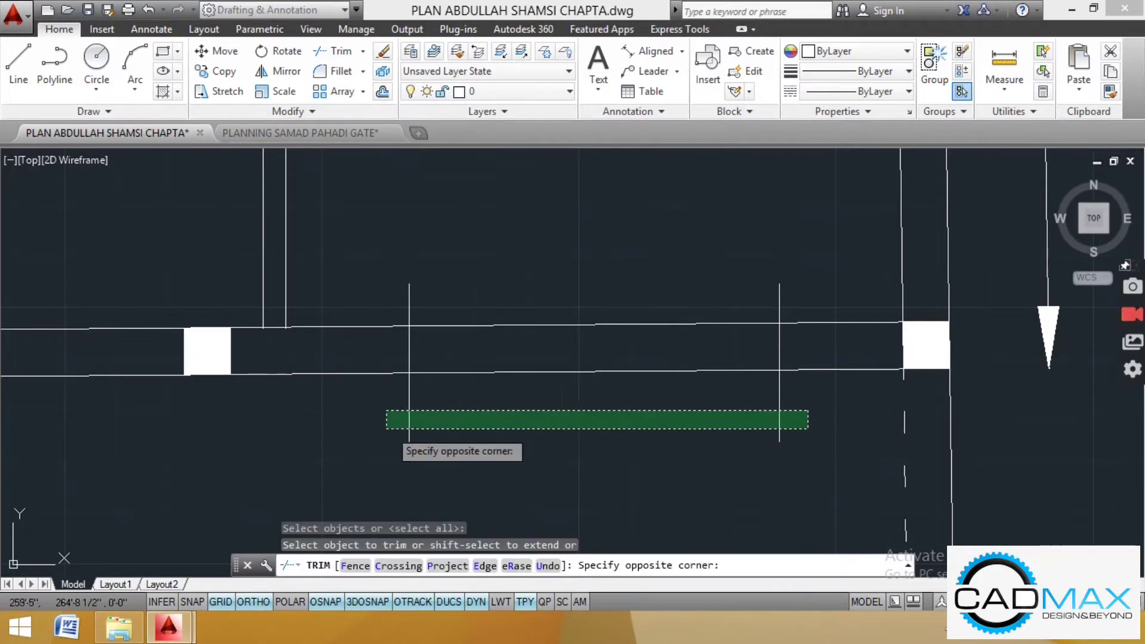
pyautogui.click(388, 424)
pyautogui.click(825, 261)
pyautogui.click(397, 302)
# Step: Draw a line joining the midpoints of the two window jambs
pyautogui.click(18, 60)
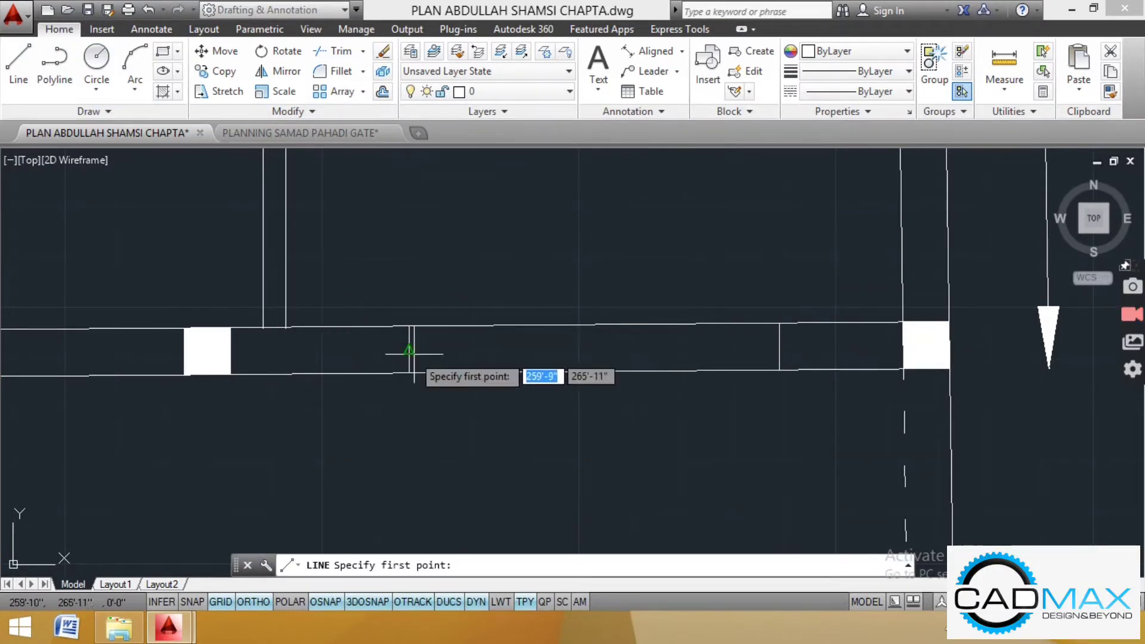
pyautogui.click(409, 350)
pyautogui.click(779, 348)
pyautogui.press('Escape')
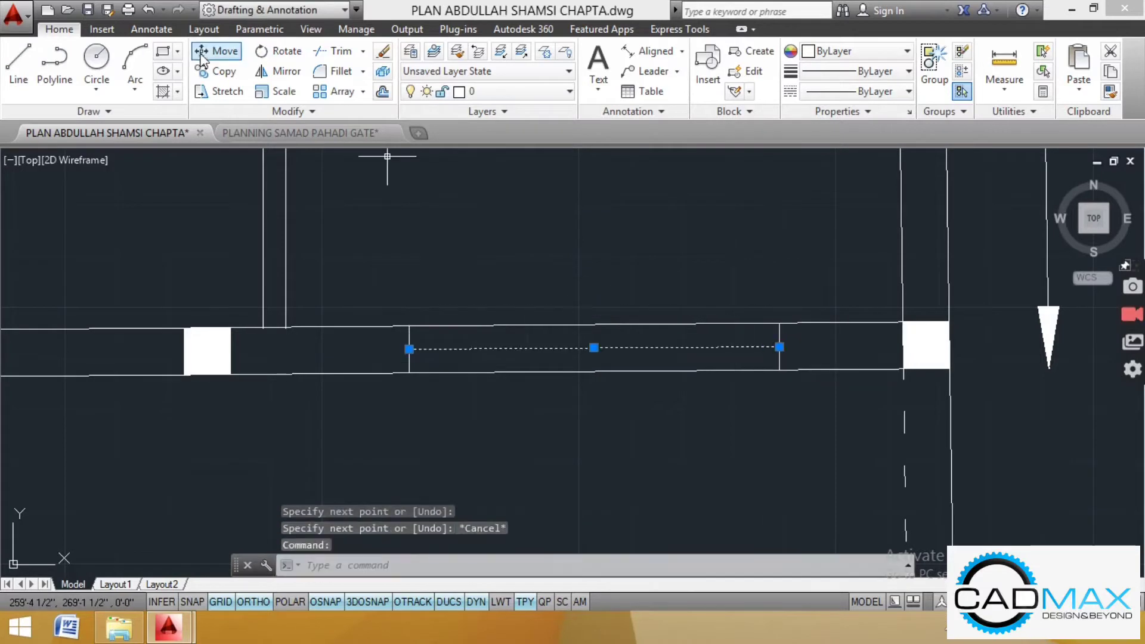
# Step: Copy the window's middle line a short distance down, within the front wall
pyautogui.click(206, 71)
pyautogui.scroll(2, 471, 353)
pyautogui.click(503, 420)
pyautogui.click(504, 443)
pyautogui.press('Escape')
pyautogui.press('Escape')
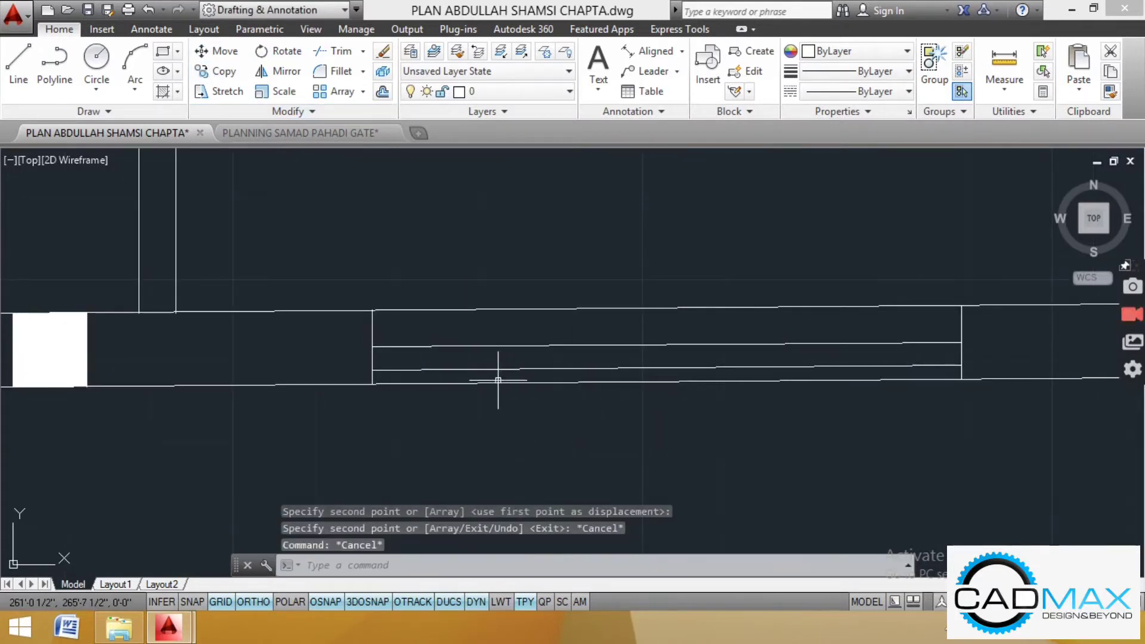
# Step: Move both window lines up by about 1" to centre them in the front wall
pyautogui.click(511, 381)
pyautogui.click(481, 336)
pyautogui.click(224, 51)
pyautogui.click(525, 466)
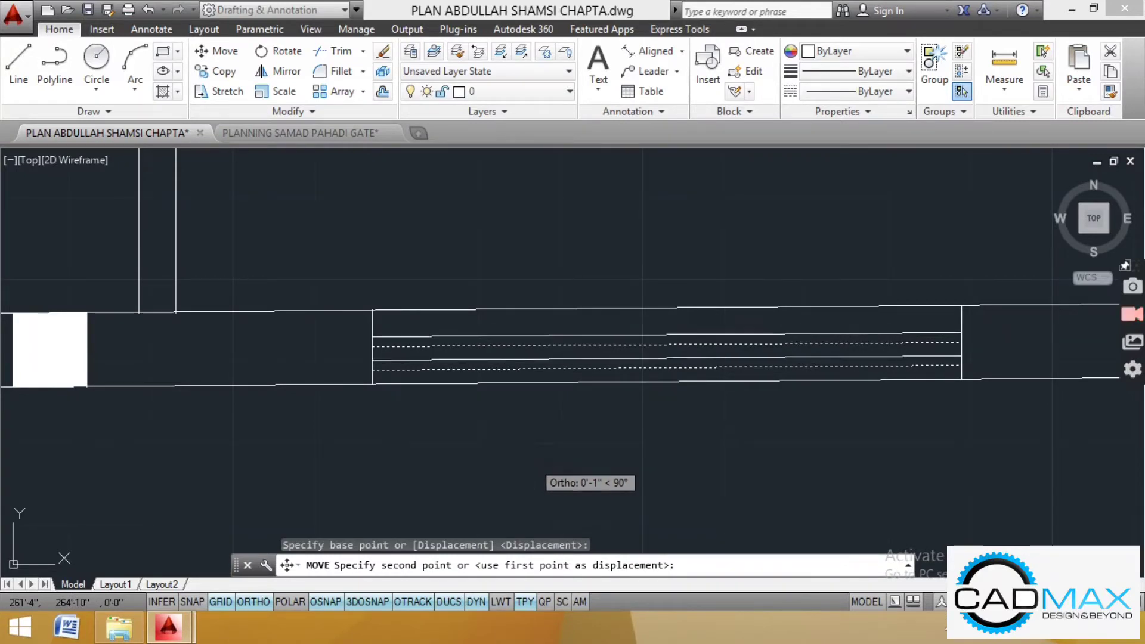
pyautogui.click(532, 455)
# Step: Extend the outer vertical partition line down to the front wall's outer line
pyautogui.scroll(-4, 566, 451)
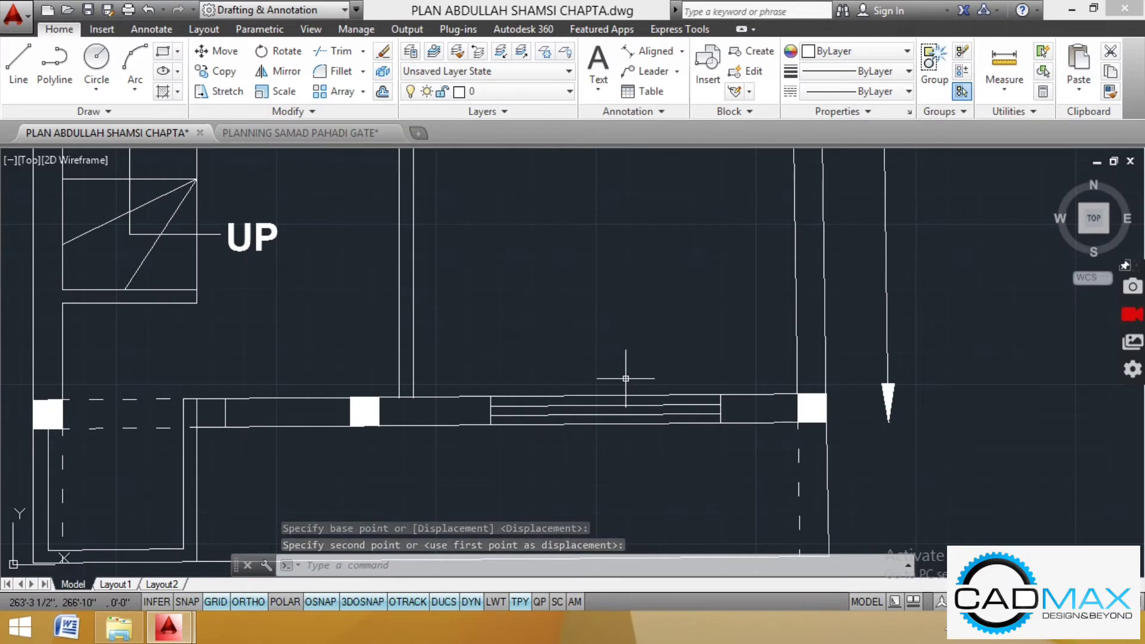
pyautogui.scroll(2, 385, 429)
pyautogui.write('x')
pyautogui.press('Return')
pyautogui.press('Return')
pyautogui.scroll(2, 416, 362)
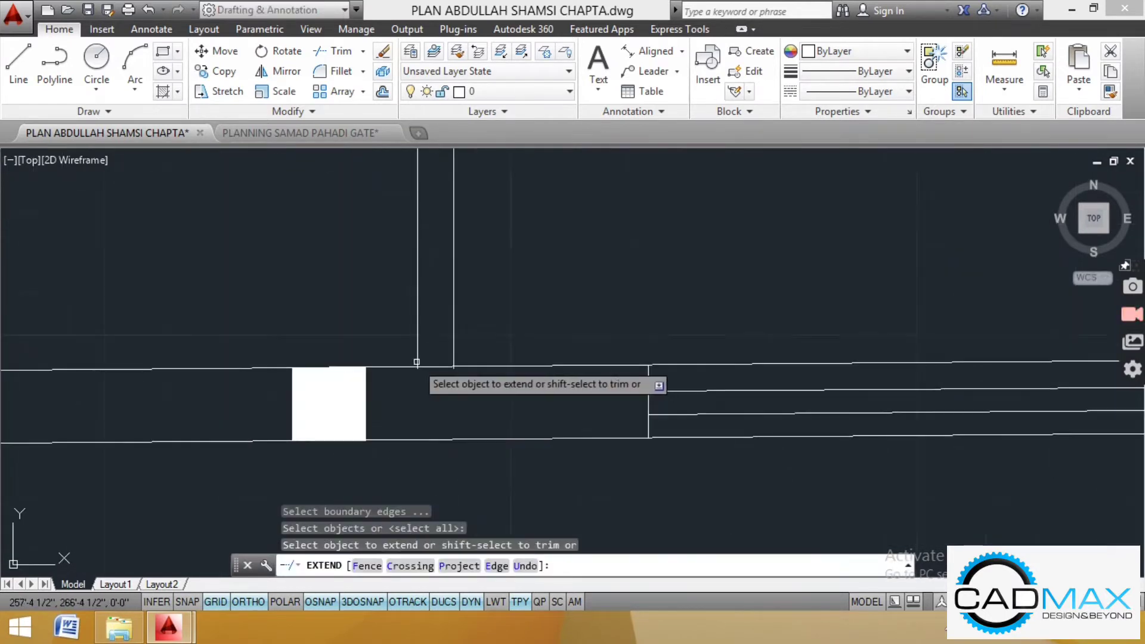
pyautogui.click(427, 341)
pyautogui.click(408, 344)
pyautogui.scroll(-2, 441, 418)
pyautogui.moveTo(440, 419); pyautogui.dragTo(521, 373, button='middle')
pyautogui.press('Escape')
pyautogui.press('Escape')
pyautogui.press('Escape')
pyautogui.press('Escape')
# Step: Trim both front wall lines on either side of the middle column, between the left bay's short wall end and the partition
pyautogui.click(338, 52)
pyautogui.press('Return')
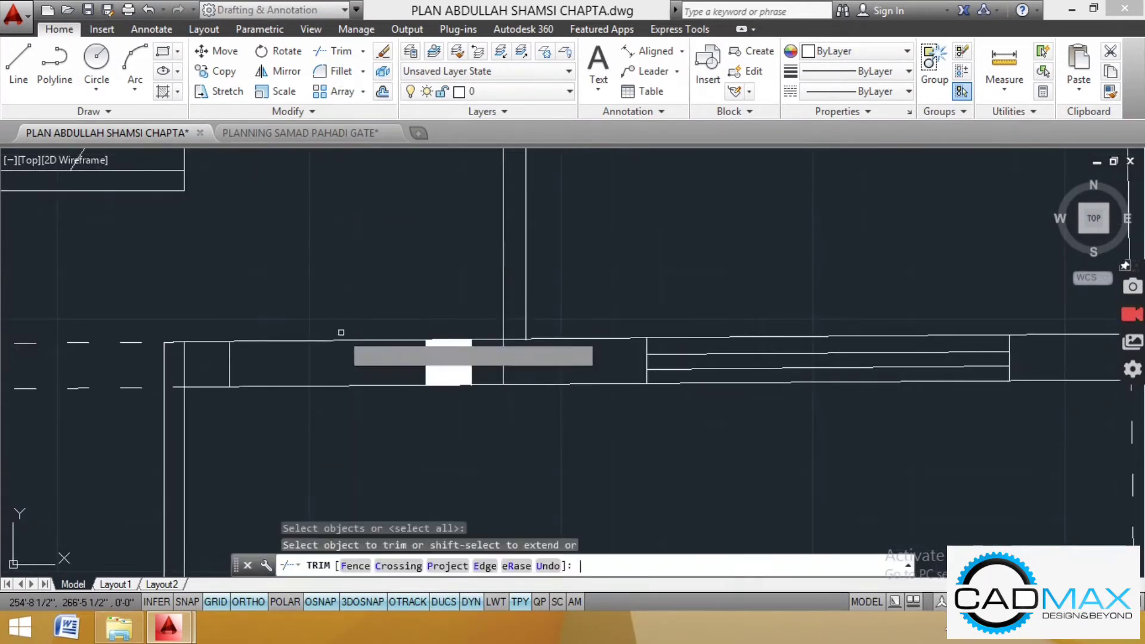
pyautogui.click(339, 331)
pyautogui.click(325, 436)
pyautogui.press('Escape')
pyautogui.press('Return')
pyautogui.press('Return')
pyautogui.click(495, 326)
pyautogui.click(492, 391)
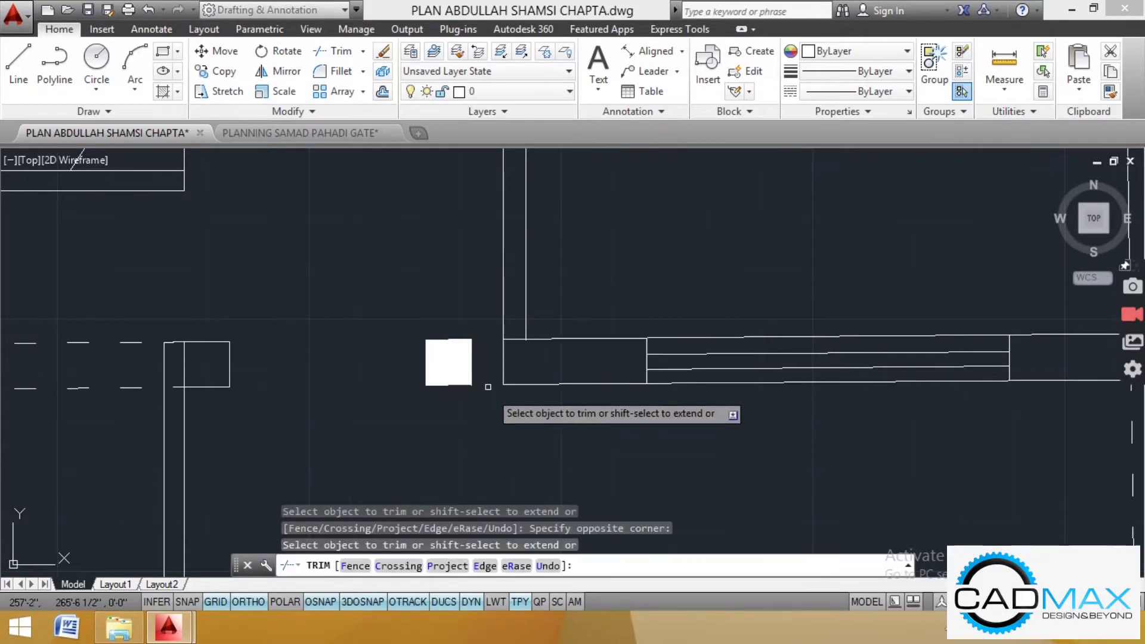
# Step: Delete the filled middle column between the left bay and the partition
pyautogui.press('Escape')
pyautogui.press('Escape')
pyautogui.click(485, 323)
pyautogui.click(403, 407)
pyautogui.press('Delete')
# Step: Trim the front wall's inner line between the two partition lines to open the wall corner
pyautogui.click(338, 51)
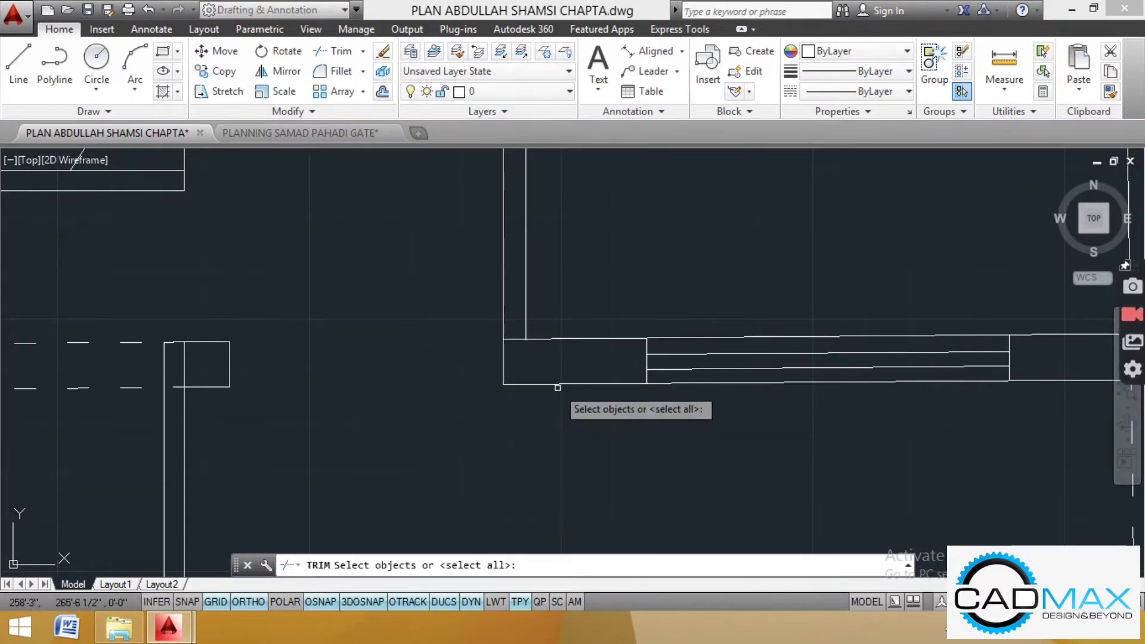
pyautogui.press('Return')
pyautogui.scroll(2, 430, 331)
pyautogui.click(473, 296)
pyautogui.scroll(-4, 507, 348)
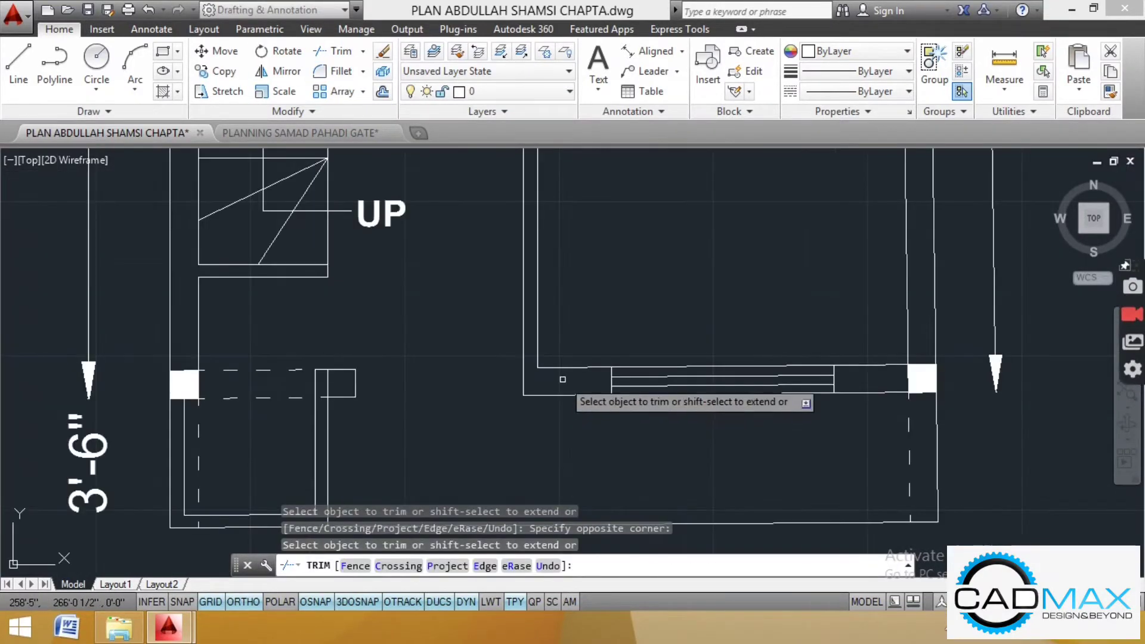
pyautogui.scroll(4, 508, 349)
pyautogui.press('Escape')
# Step: Delete the small rectangle's remaining lines beside the upper end of the left bay's right-hand wall
pyautogui.scroll(5, 492, 352)
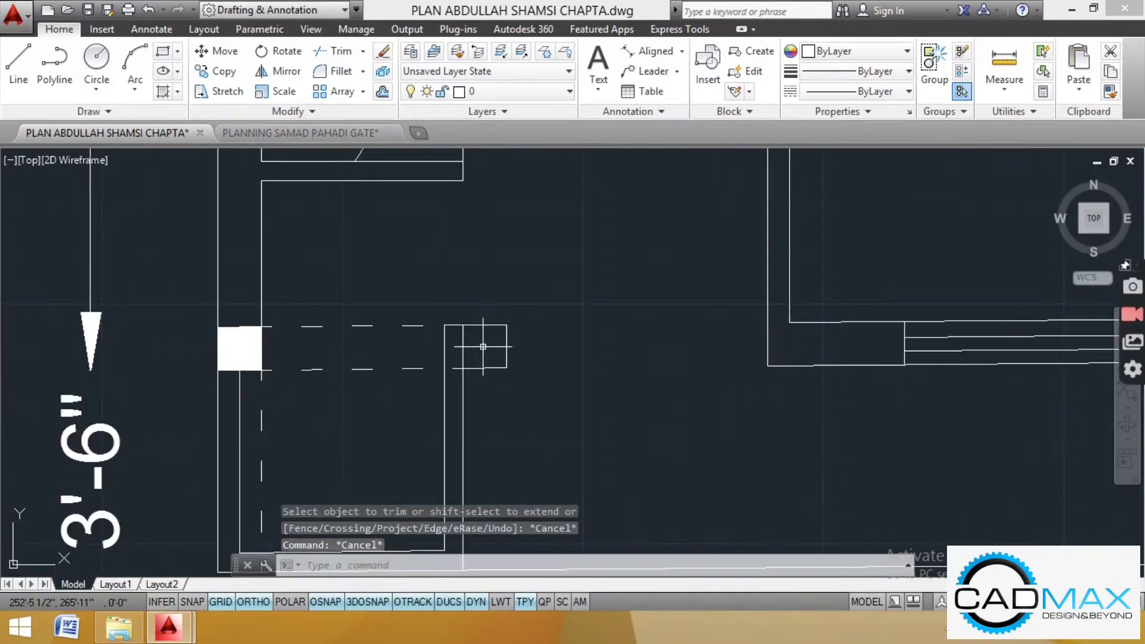
pyautogui.click(486, 346)
pyautogui.click(483, 314)
pyautogui.click(491, 353)
pyautogui.click(489, 379)
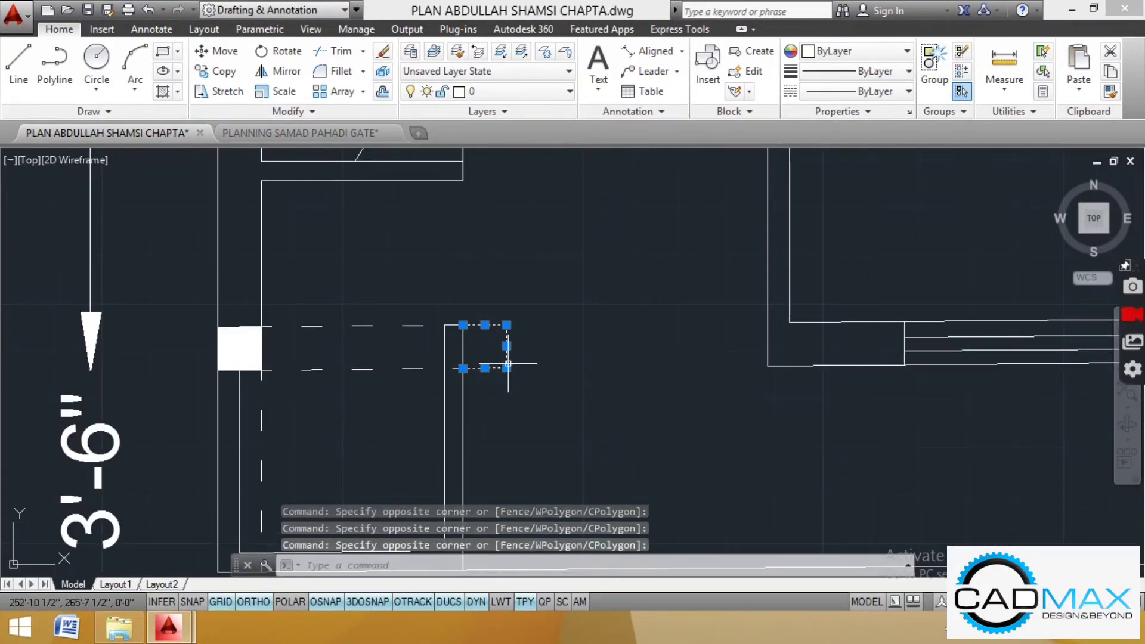
pyautogui.press('Delete')
# Step: Trim the leftover short horizontal line inside the left bay's right-hand wall
pyautogui.click(337, 53)
pyautogui.press('Return')
pyautogui.scroll(4, 458, 379)
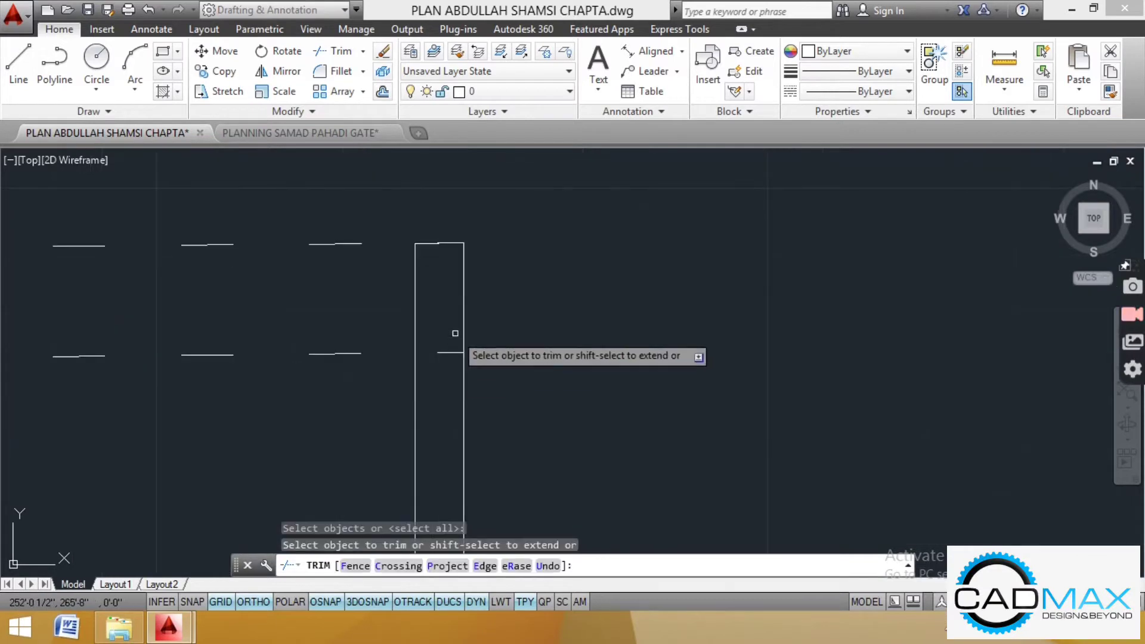
pyautogui.click(455, 333)
pyautogui.click(447, 361)
pyautogui.scroll(-6, 424, 359)
pyautogui.press('Escape')
# Step: Draw a line from the left bay's right-hand wall to the outer corner of the partition and front wall
pyautogui.click(21, 68)
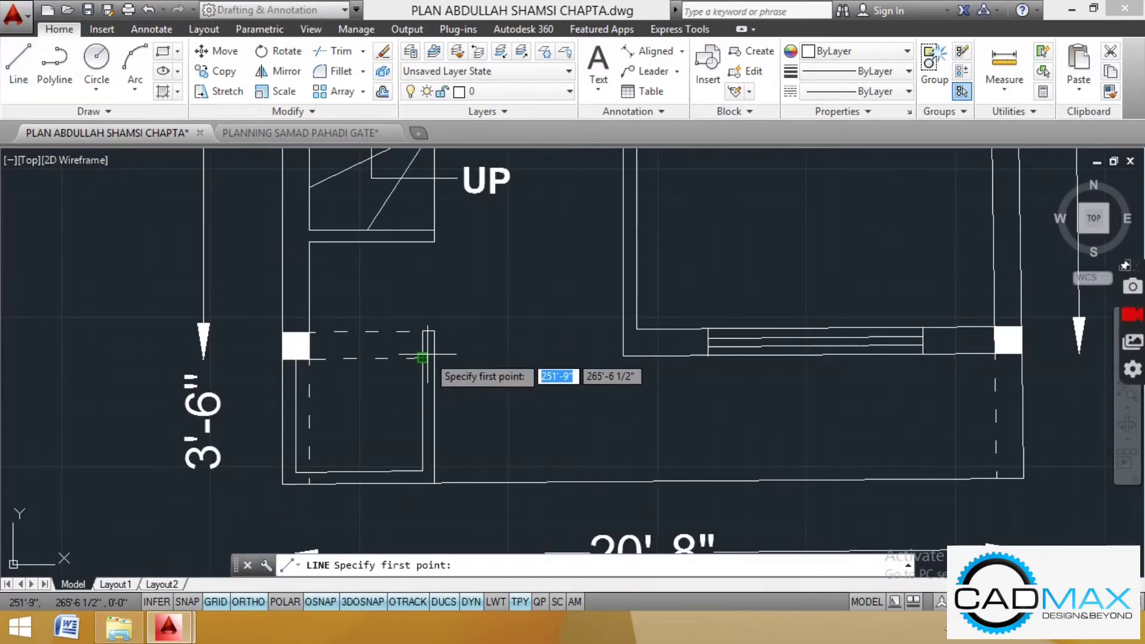
pyautogui.click(425, 357)
pyautogui.click(623, 356)
pyautogui.press('Escape')
pyautogui.press('Escape')
pyautogui.press('Escape')
# Step: Trim the new line inside the bay's wall and delete the dashed vertical line below the right column
pyautogui.click(332, 56)
pyautogui.press('Return')
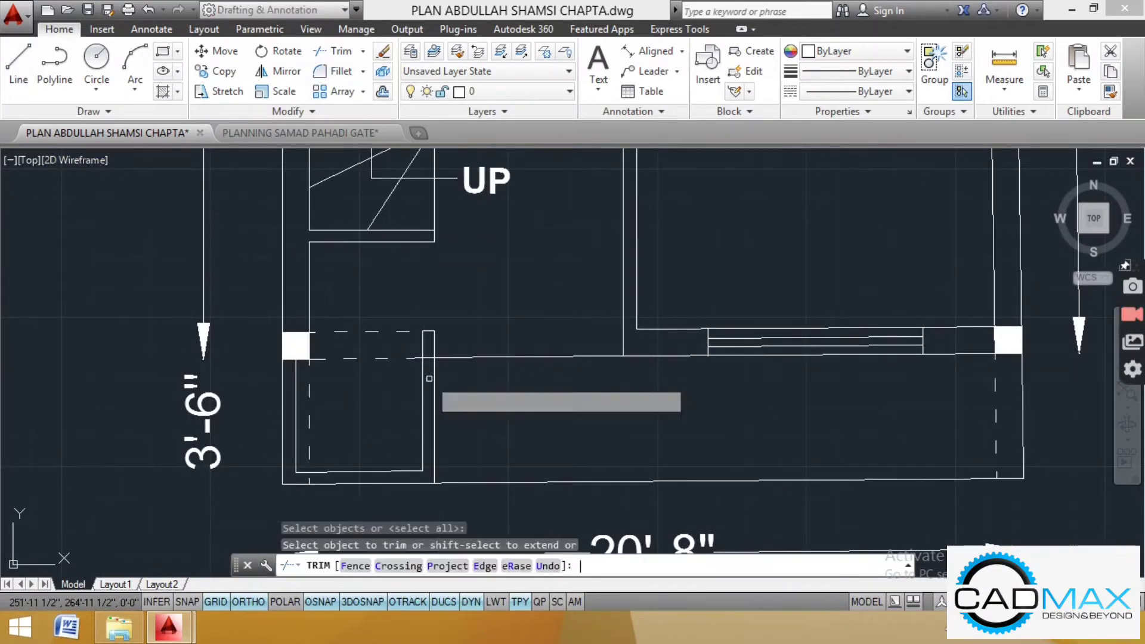
pyautogui.scroll(5, 426, 346)
pyautogui.scroll(-7, 582, 390)
pyautogui.press('Escape')
pyautogui.scroll(4, 661, 364)
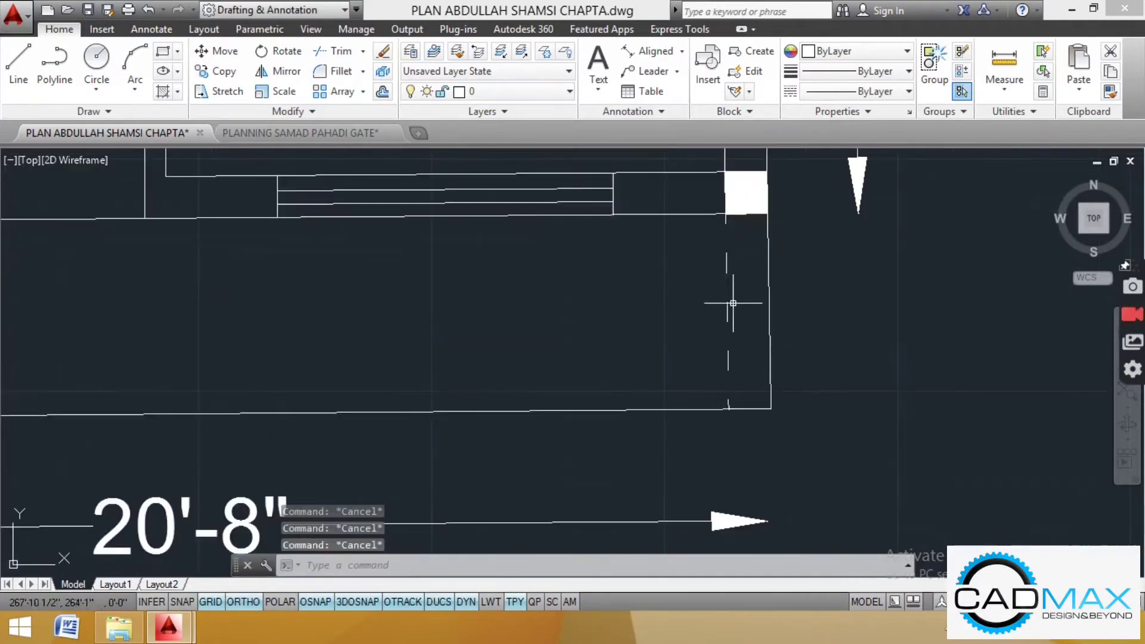
pyautogui.scroll(-5, 708, 314)
# Step: Offset the front projection's right and bottom outer lines 3" inward
pyautogui.write('o')
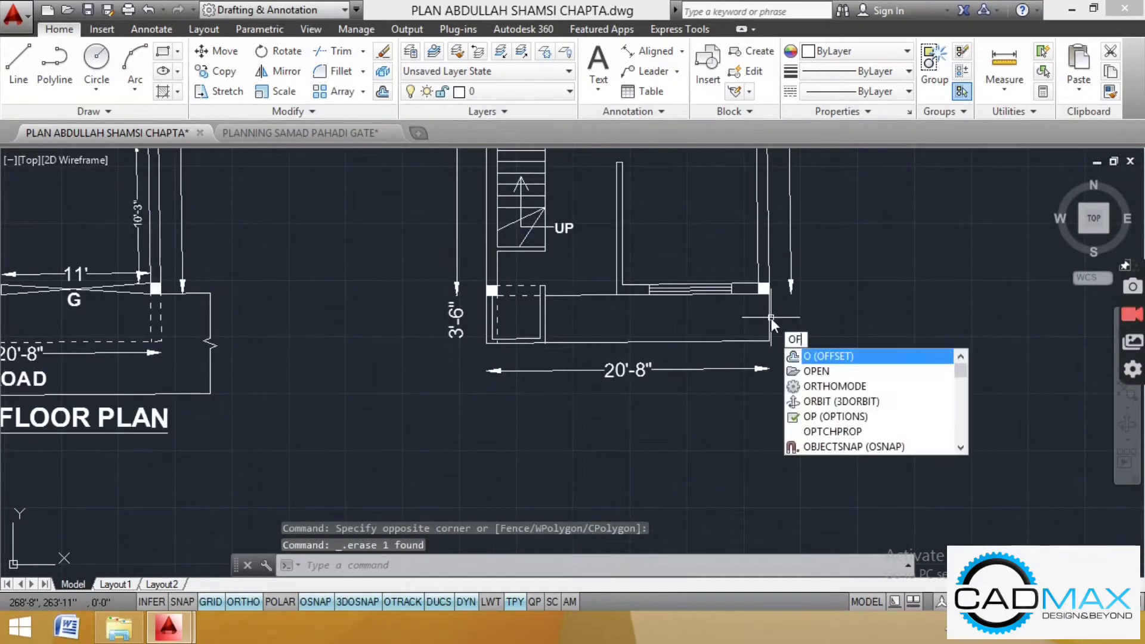
pyautogui.press('Return')
pyautogui.write("4.5'")
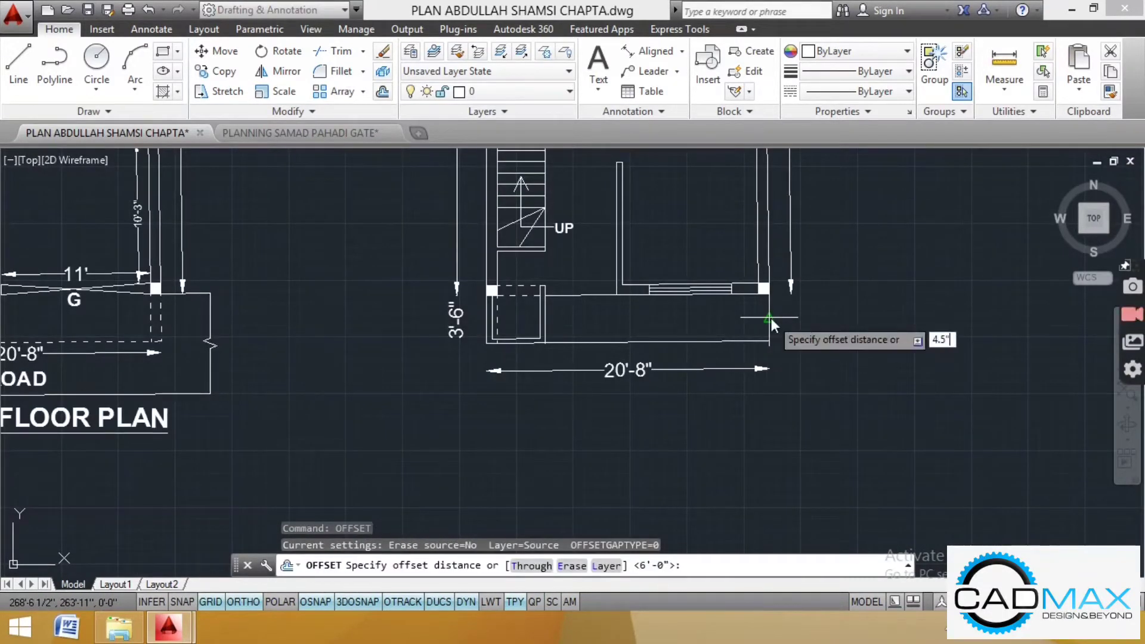
pyautogui.press('BackSpace')
pyautogui.press('BackSpace')
pyautogui.press('BackSpace')
pyautogui.press('BackSpace')
pyautogui.write('3"')
pyautogui.press('Return')
pyautogui.scroll(4, 715, 310)
pyautogui.click(687, 302)
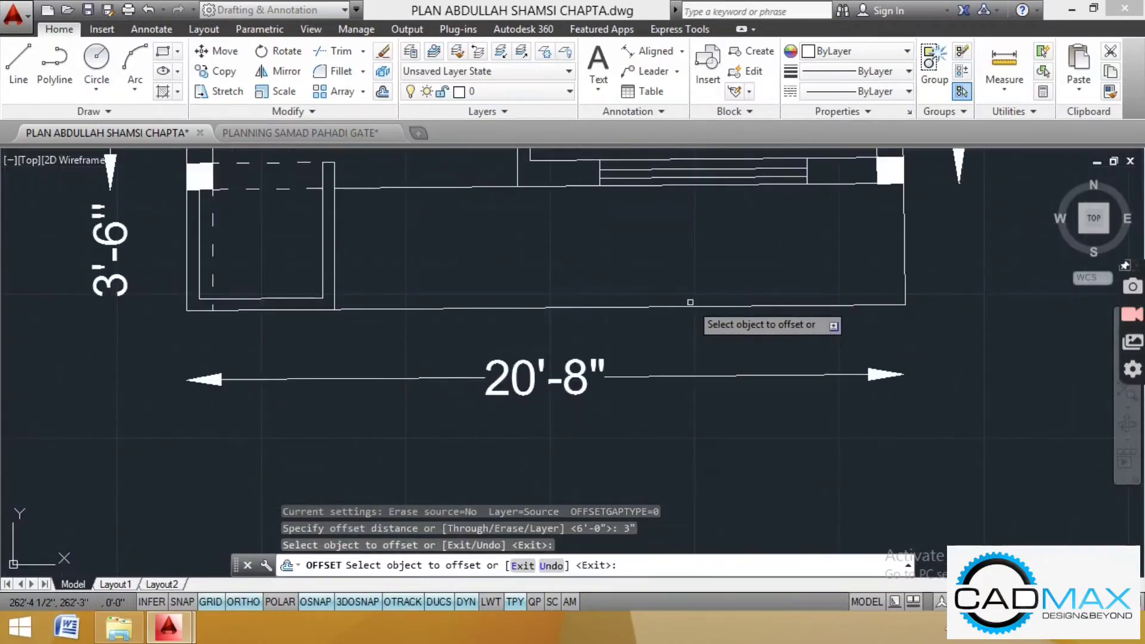
pyautogui.click(691, 304)
pyautogui.click(761, 301)
# Step: Trim the part of the offset bottom line that runs through the left bay
pyautogui.click(334, 50)
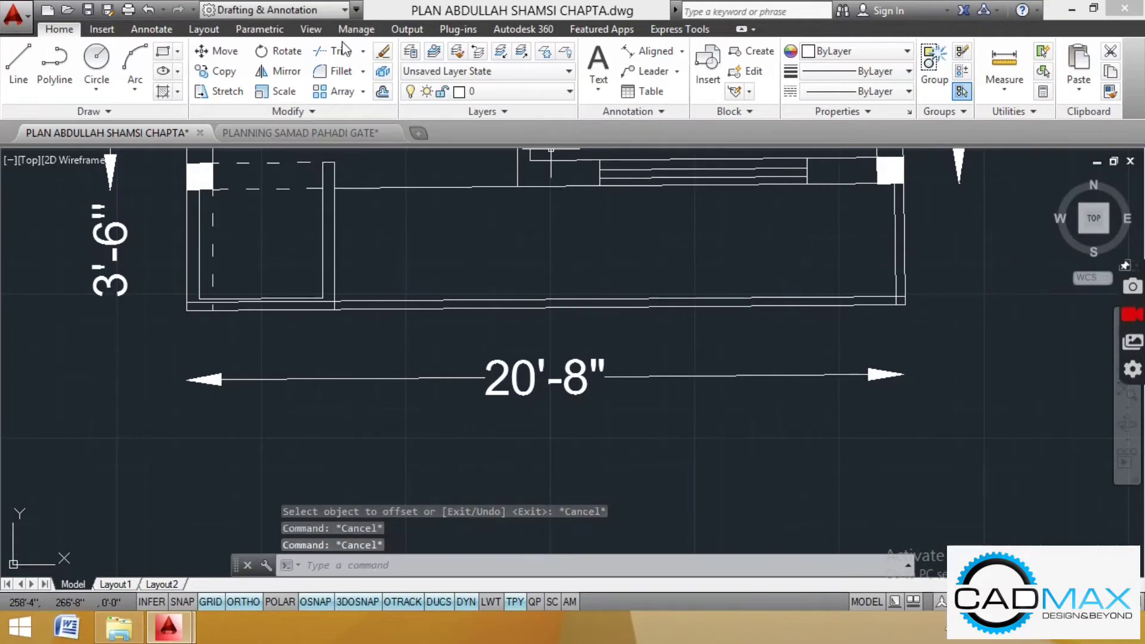
pyautogui.press('Return')
pyautogui.scroll(5, 371, 301)
pyautogui.click(370, 303)
pyautogui.scroll(-3, 456, 320)
pyautogui.press('Escape')
pyautogui.press('Escape')
# Step: Delete the dashed vertical line inside the left bay
pyautogui.scroll(3, 332, 321)
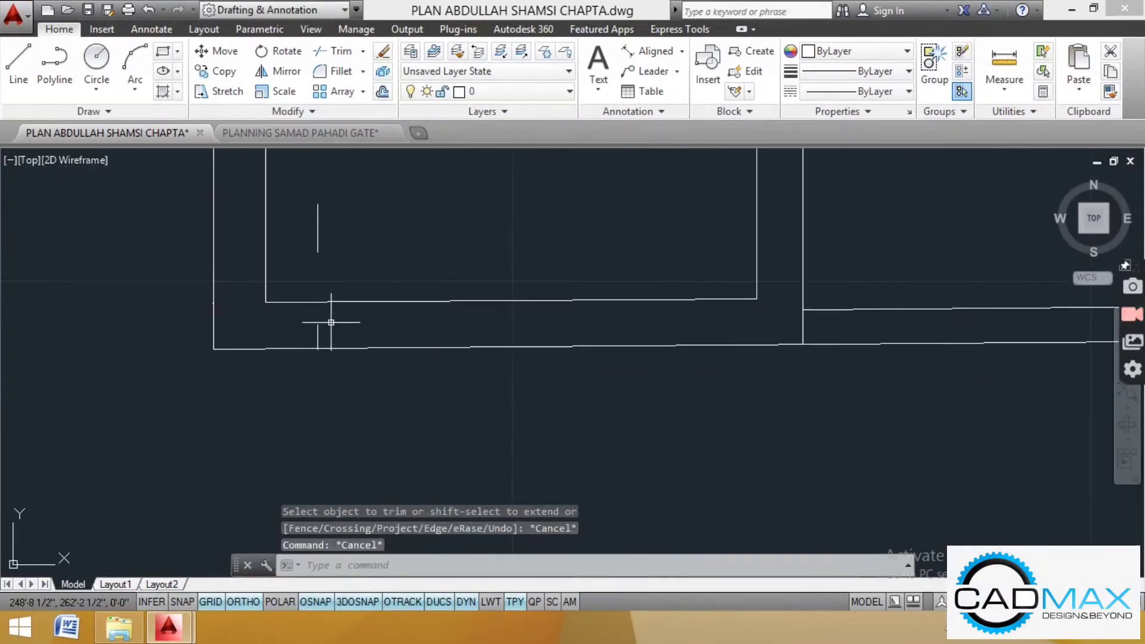
pyautogui.scroll(-2, 363, 342)
pyautogui.press('Escape')
pyautogui.press('Escape')
pyautogui.scroll(-2, 381, 301)
pyautogui.scroll(2, 371, 282)
pyautogui.moveTo(371, 282); pyautogui.dragTo(382, 303, button='middle')
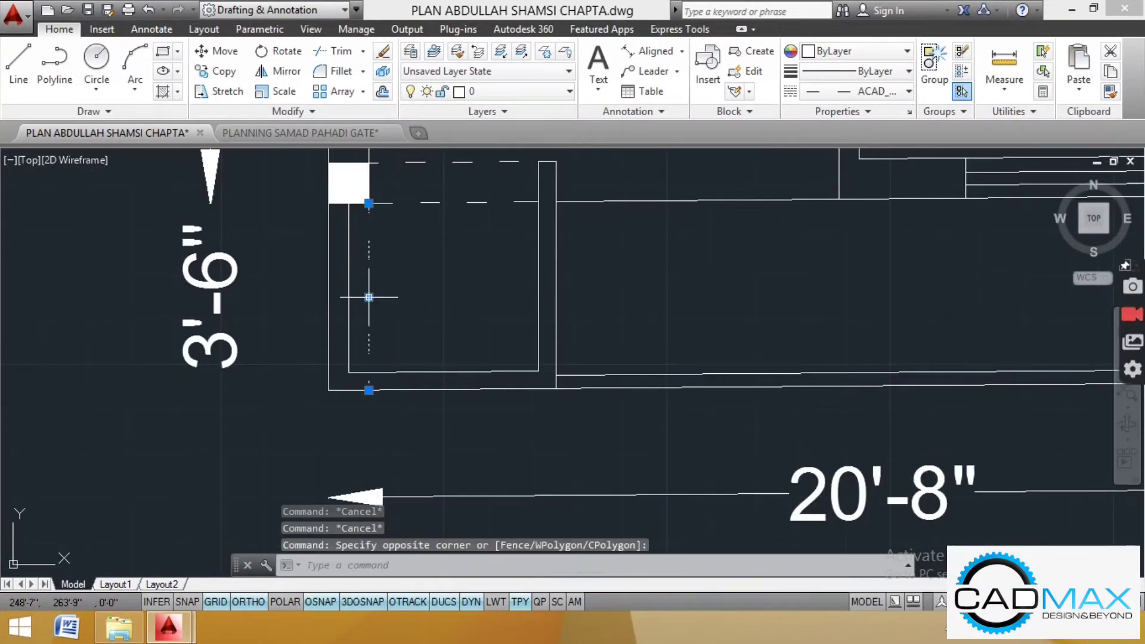
pyautogui.scroll(-2, 369, 297)
pyautogui.scroll(-2, 685, 322)
pyautogui.scroll(2, 685, 322)
# Step: Trim the crossing ends of the offset lines at the projection's lower right corner
pyautogui.click(335, 51)
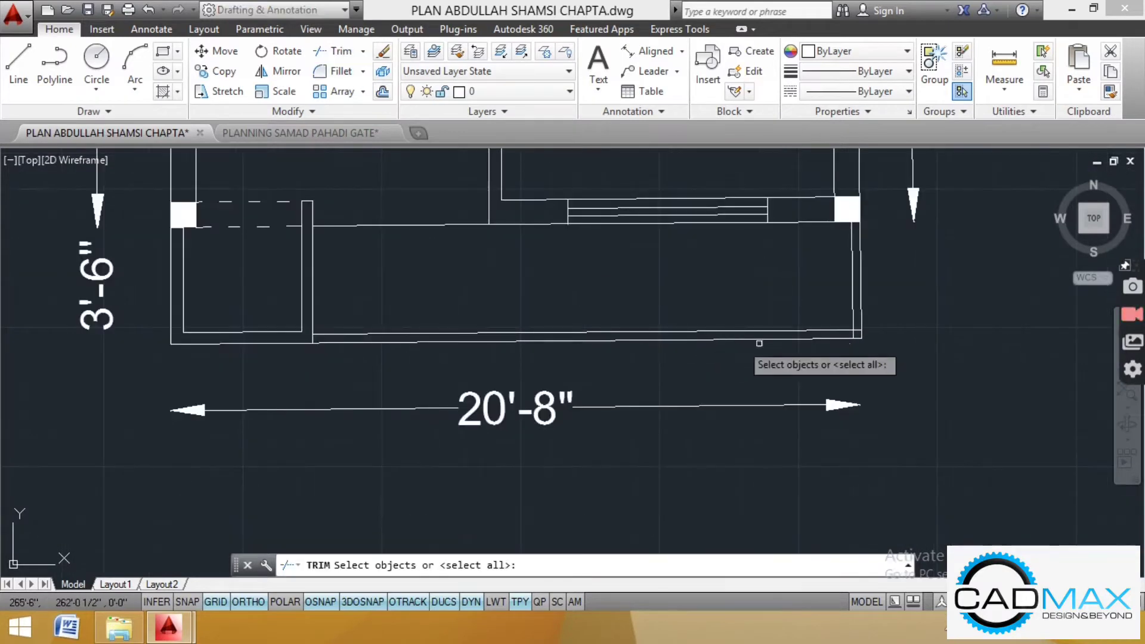
pyautogui.press('Return')
pyautogui.scroll(5, 851, 332)
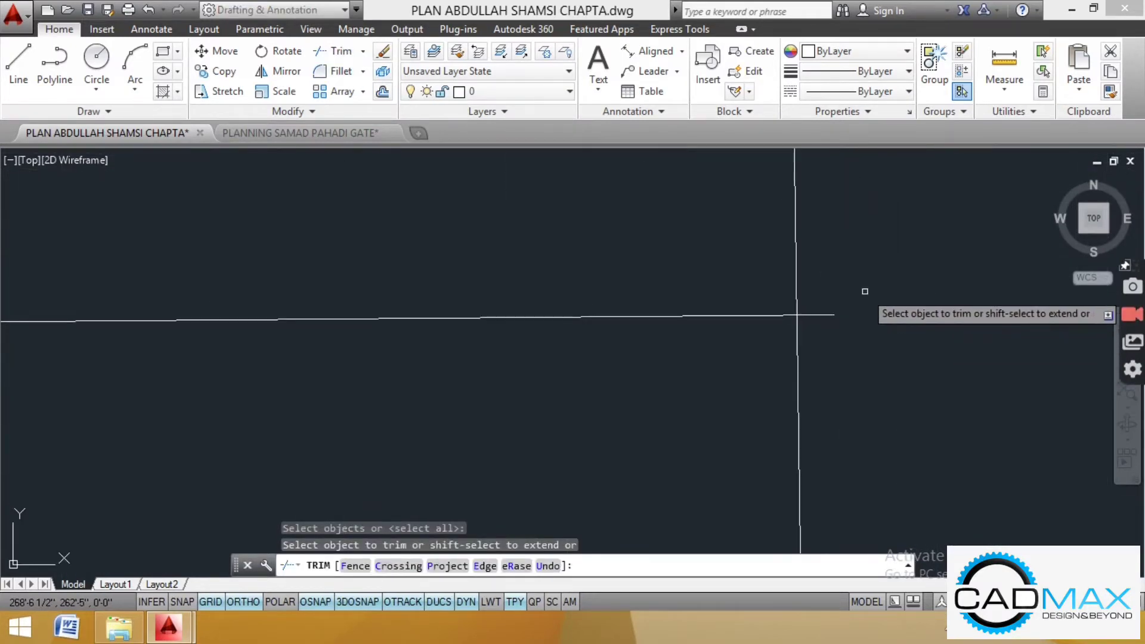
pyautogui.click(865, 292)
pyautogui.click(825, 331)
pyautogui.scroll(-6, 836, 324)
pyautogui.click(737, 326)
pyautogui.click(730, 350)
pyautogui.click(724, 364)
pyautogui.click(612, 405)
pyautogui.scroll(-5, 761, 417)
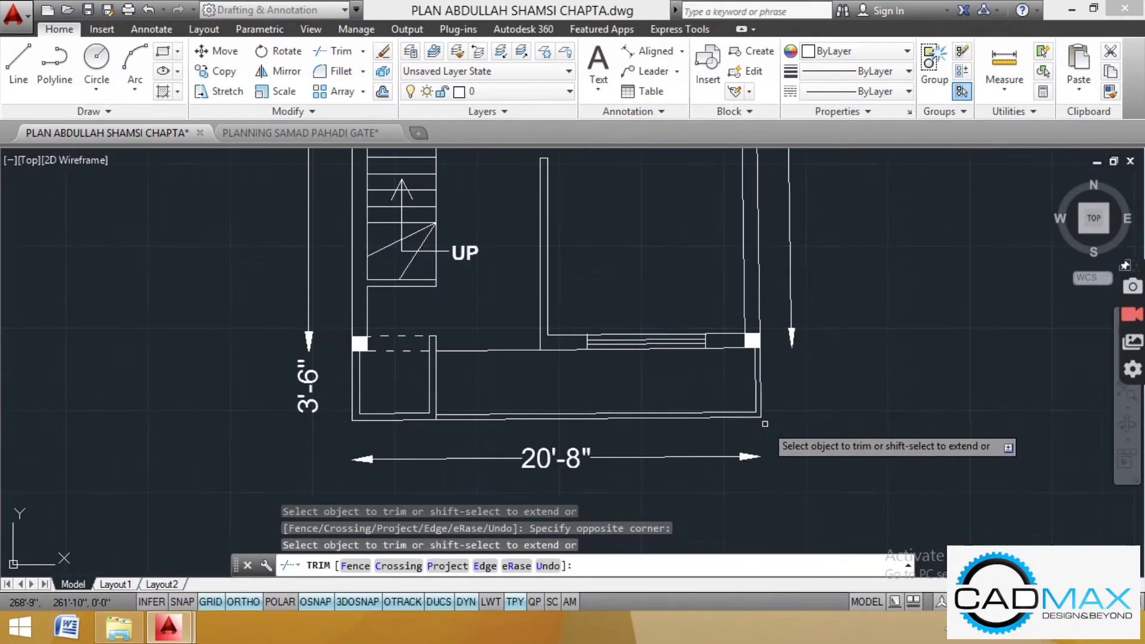
pyautogui.press('Escape')
pyautogui.press('Escape')
pyautogui.press('Escape')
# Step: Save the drawing
pyautogui.click(14, 15)
pyautogui.click(51, 179)
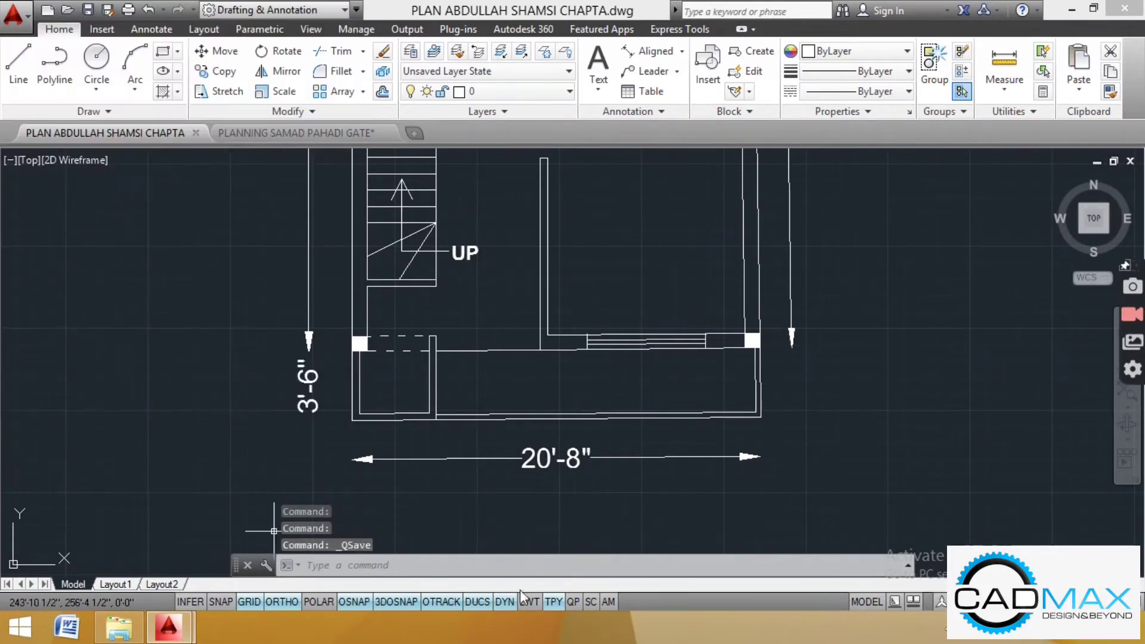
# Step: Copy the UP label to just below the staircase and change the copy's text to D
pyautogui.scroll(-2, 537, 310)
pyautogui.scroll(4, 521, 285)
pyautogui.click(221, 71)
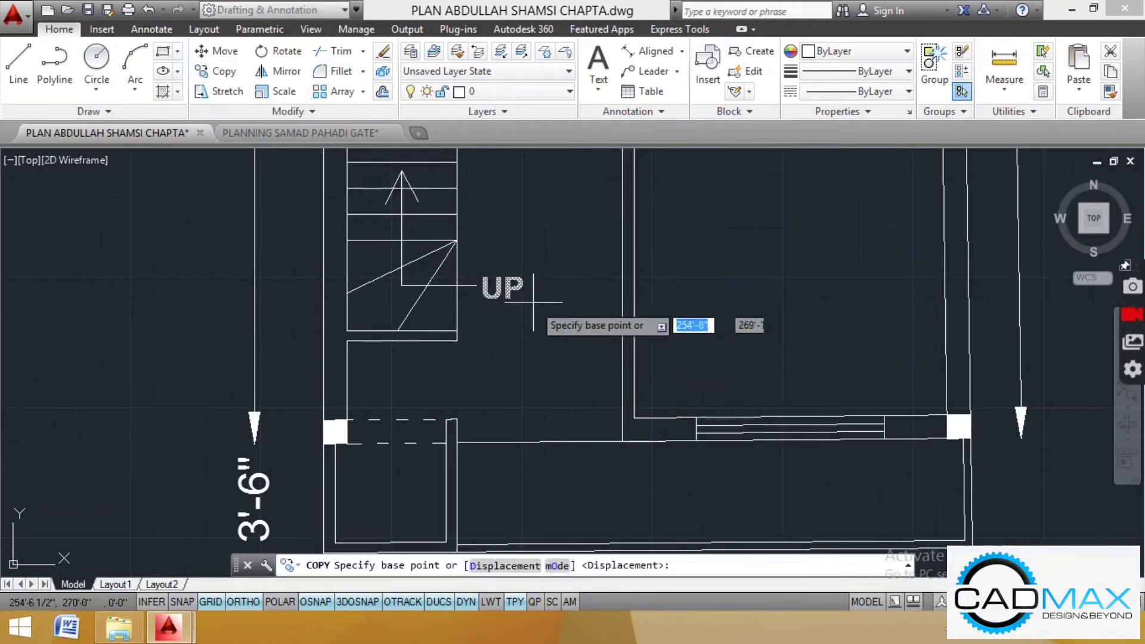
pyautogui.click(463, 275)
pyautogui.click(463, 334)
pyautogui.press('Escape')
pyautogui.doubleClick(512, 348)
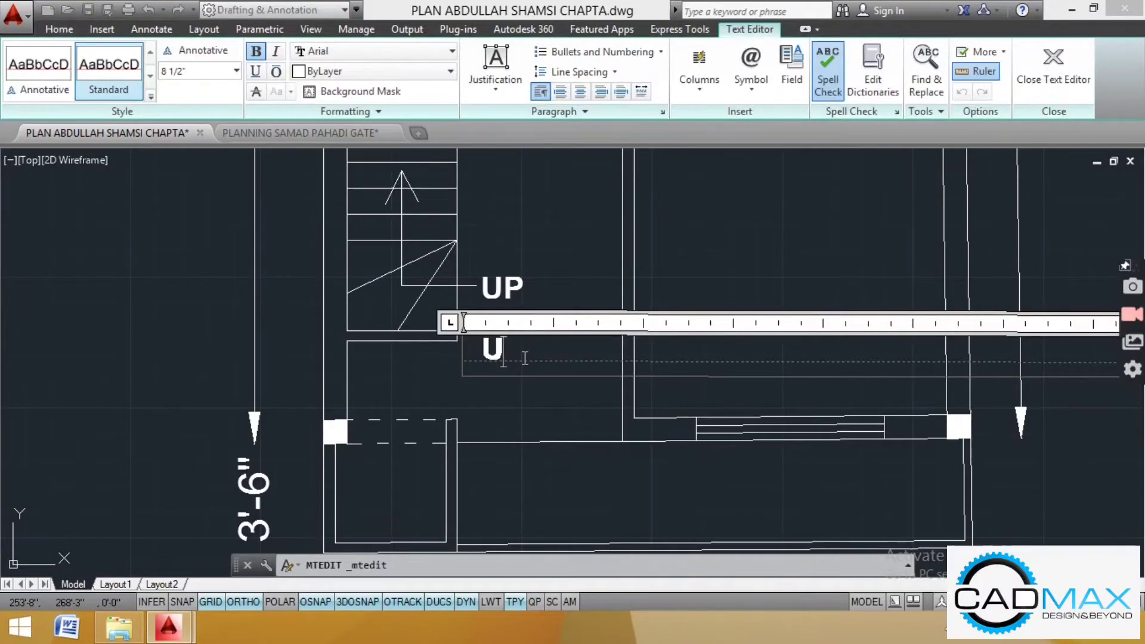
pyautogui.click(508, 390)
# Step: Move the D label to the opening just above the left bay's right-hand wall
pyautogui.click(475, 350)
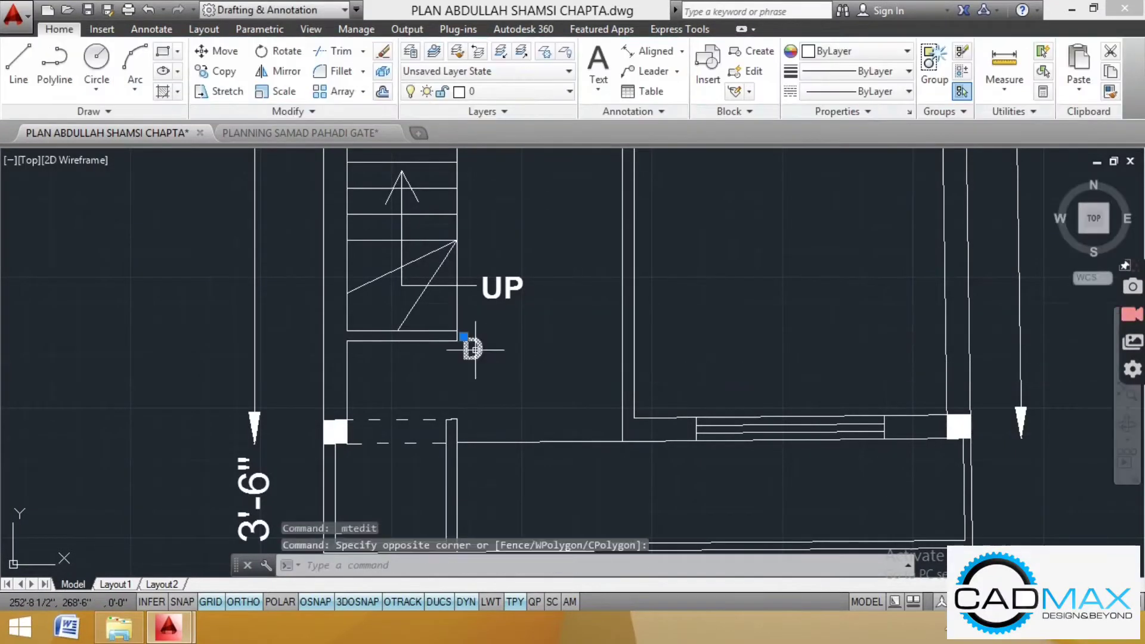
pyautogui.click(224, 50)
pyautogui.scroll(2, 474, 366)
pyautogui.click(471, 357)
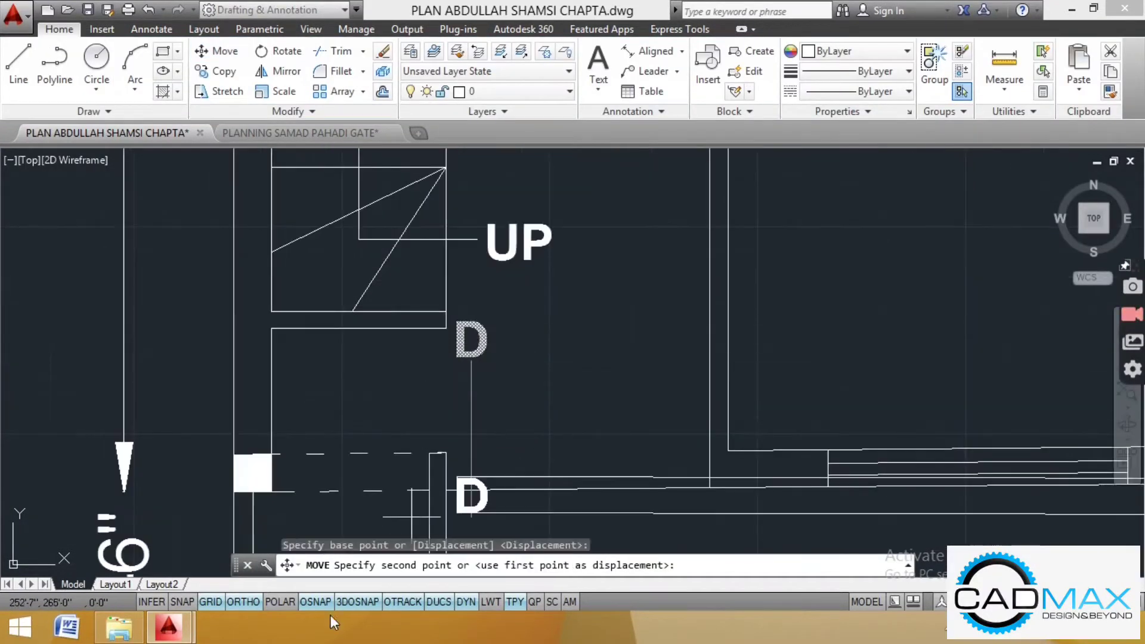
pyautogui.click(435, 411)
# Step: Copy the D label to the room's door opening, between the dashed beam lines above the partition's end
pyautogui.click(266, 165)
pyautogui.click(216, 71)
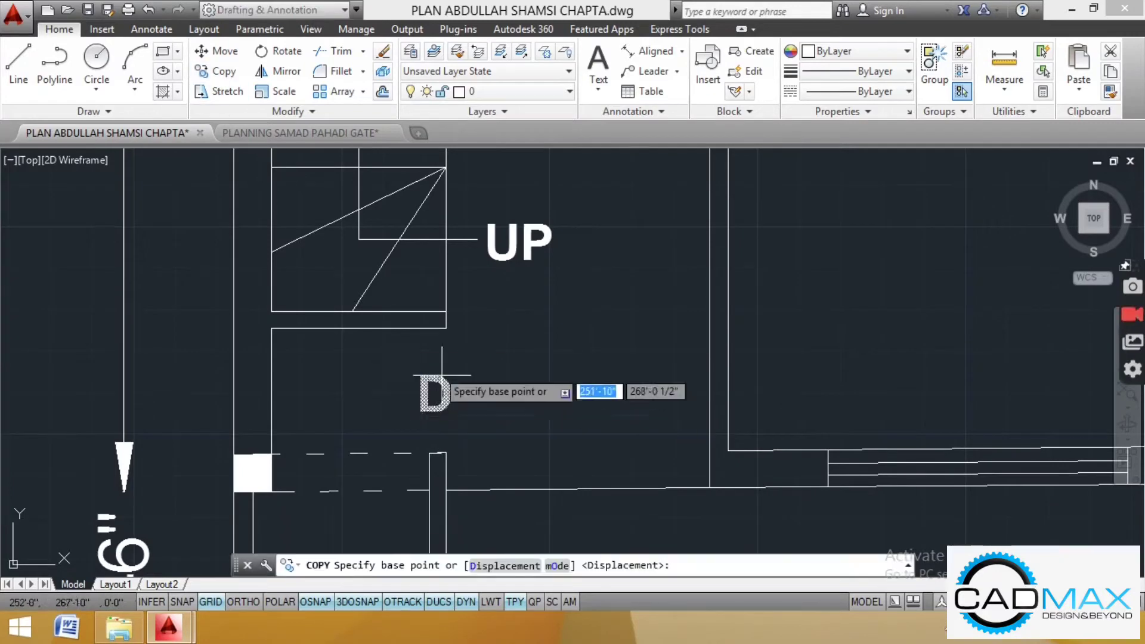
pyautogui.click(421, 377)
pyautogui.scroll(-3, 441, 384)
pyautogui.scroll(4, 410, 351)
pyautogui.scroll(1, 410, 351)
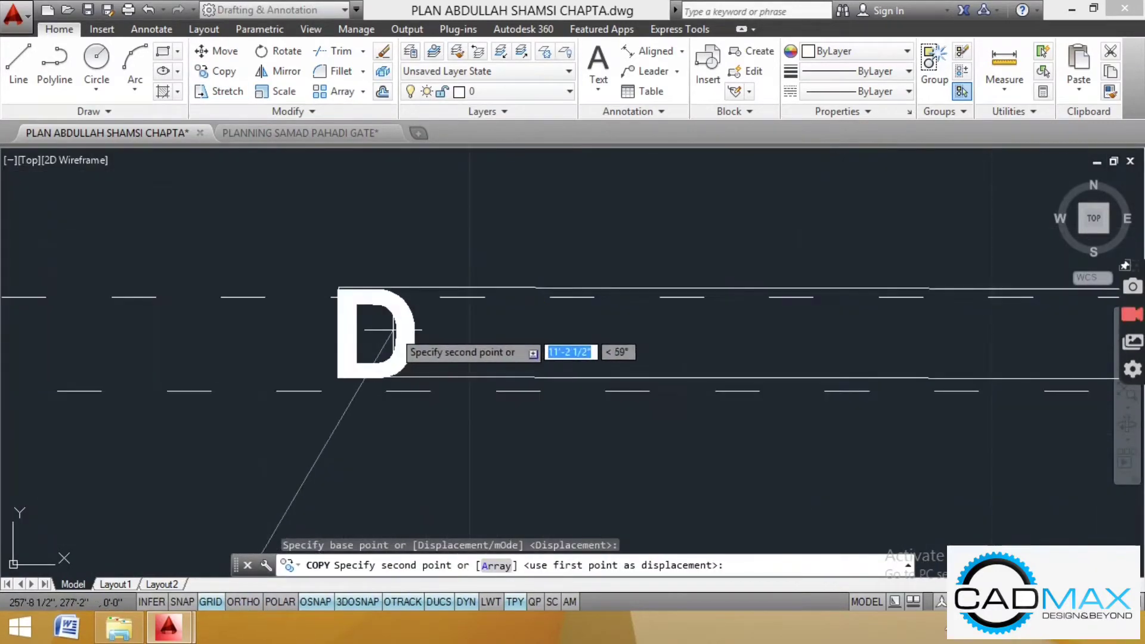
pyautogui.scroll(-2, 410, 350)
pyautogui.scroll(2, 411, 347)
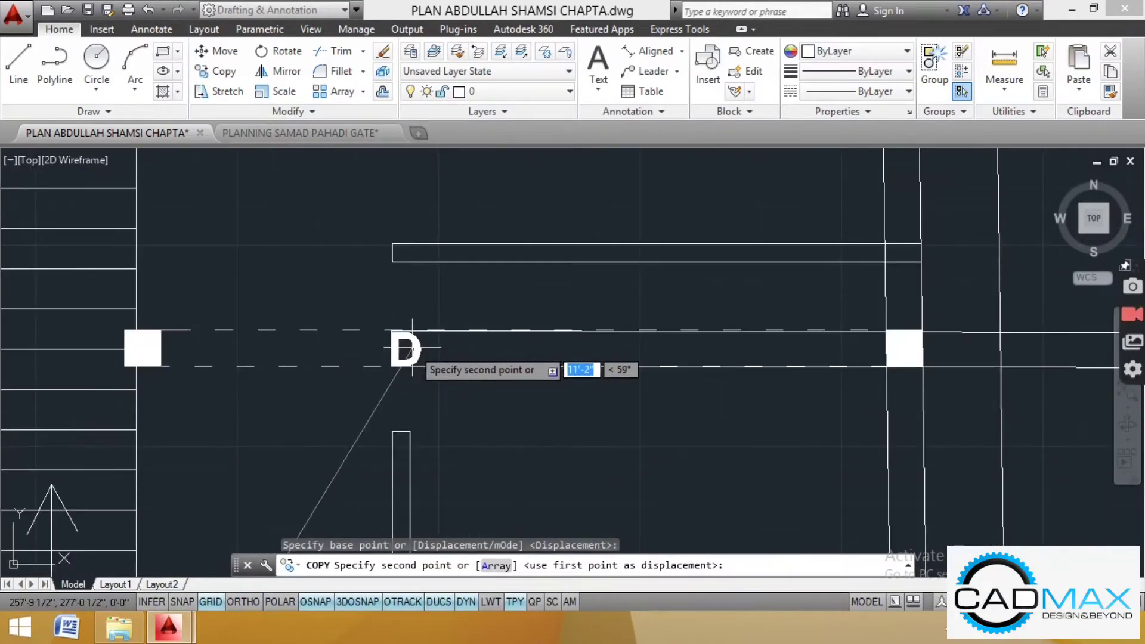
pyautogui.click(411, 347)
# Step: Place another copy of the D label below the front window and change its text to W
pyautogui.scroll(1, 412, 349)
pyautogui.scroll(-3, 412, 350)
pyautogui.scroll(2, 418, 322)
pyautogui.scroll(5, 481, 379)
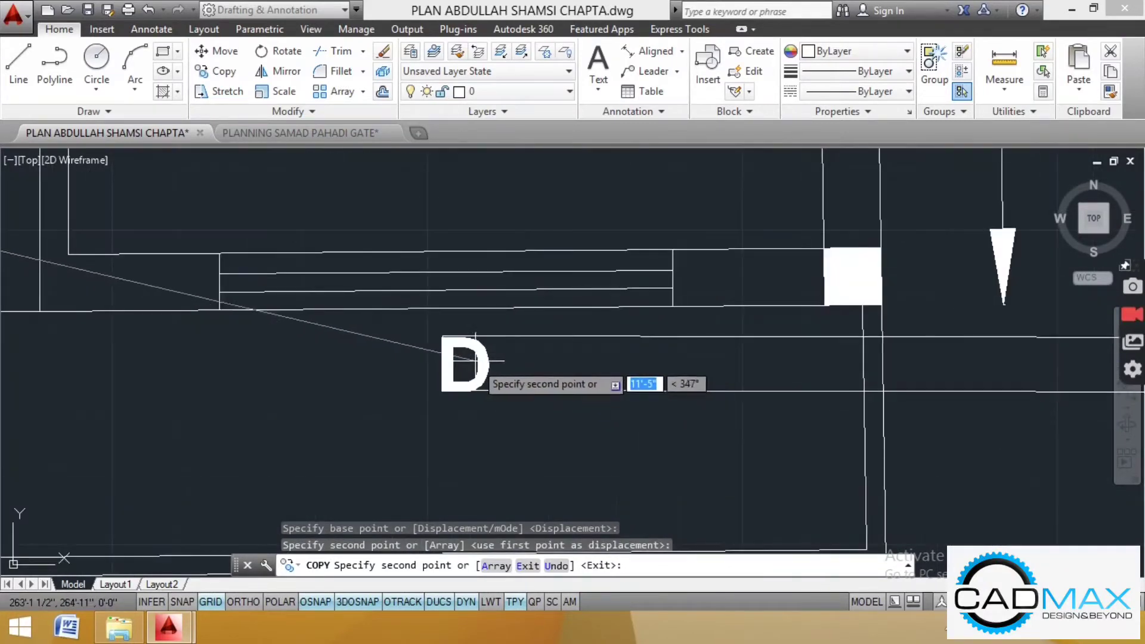
pyautogui.press('Escape')
pyautogui.click(469, 346)
pyautogui.doubleClick(468, 346)
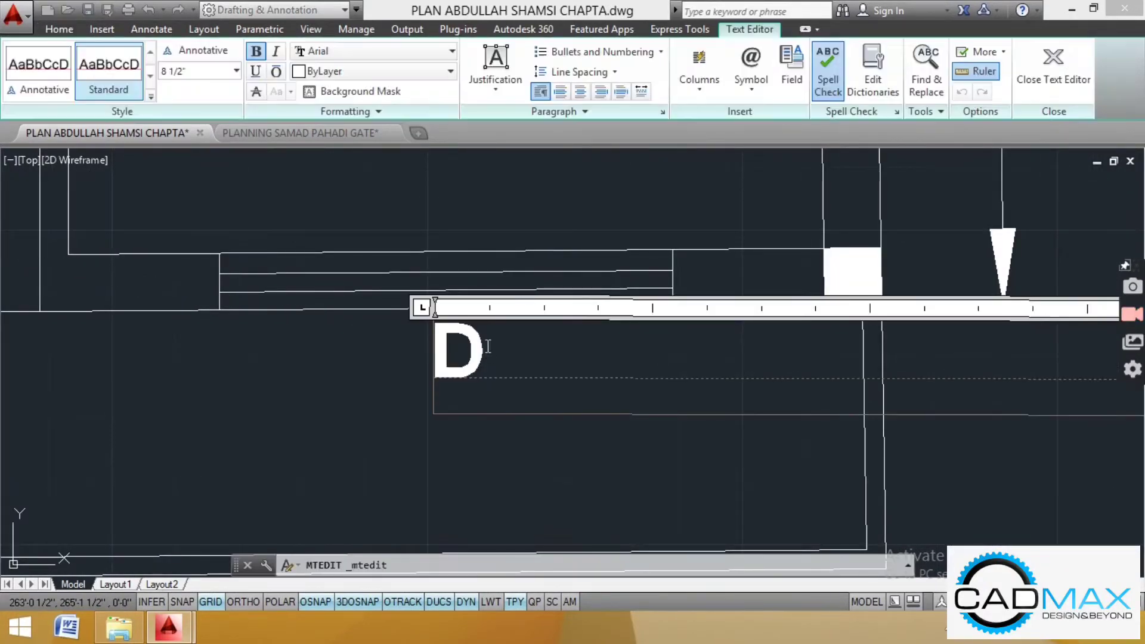
pyautogui.write('W')
pyautogui.click(455, 223)
pyautogui.scroll(-4, 593, 325)
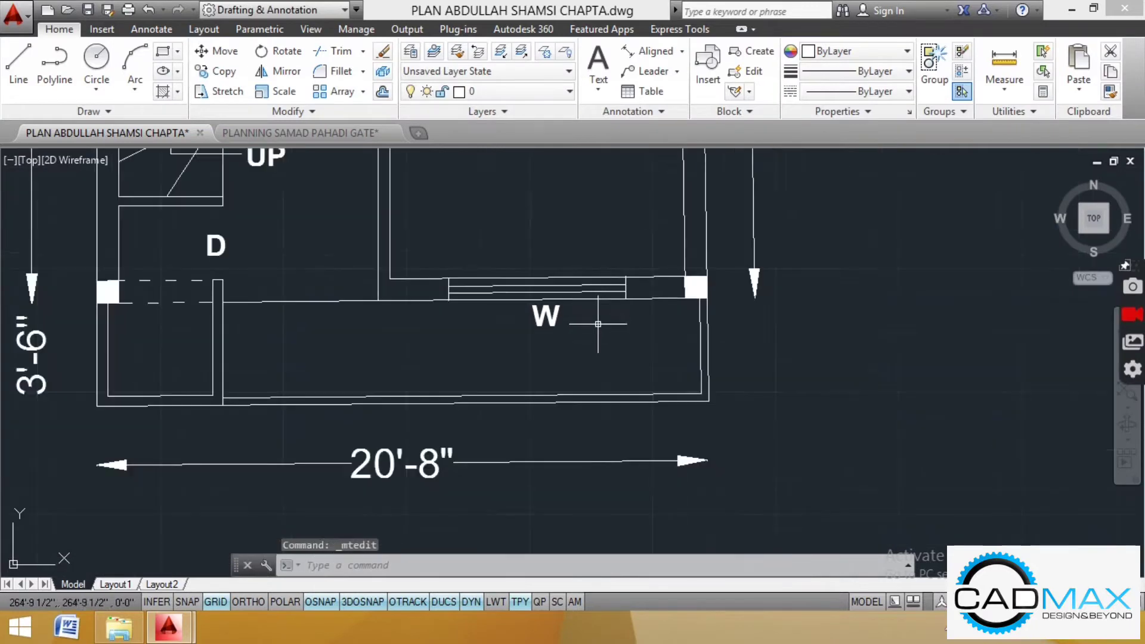
# Step: Move the W label so it sits centred just below the front window
pyautogui.scroll(3, 607, 262)
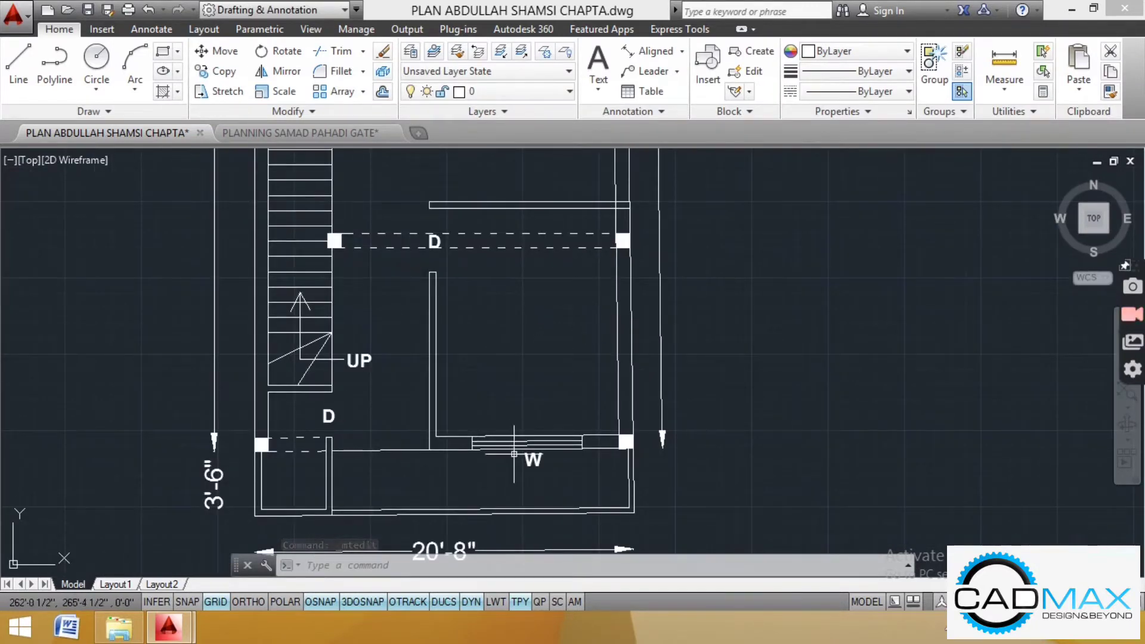
pyautogui.scroll(4, 513, 454)
pyautogui.click(226, 51)
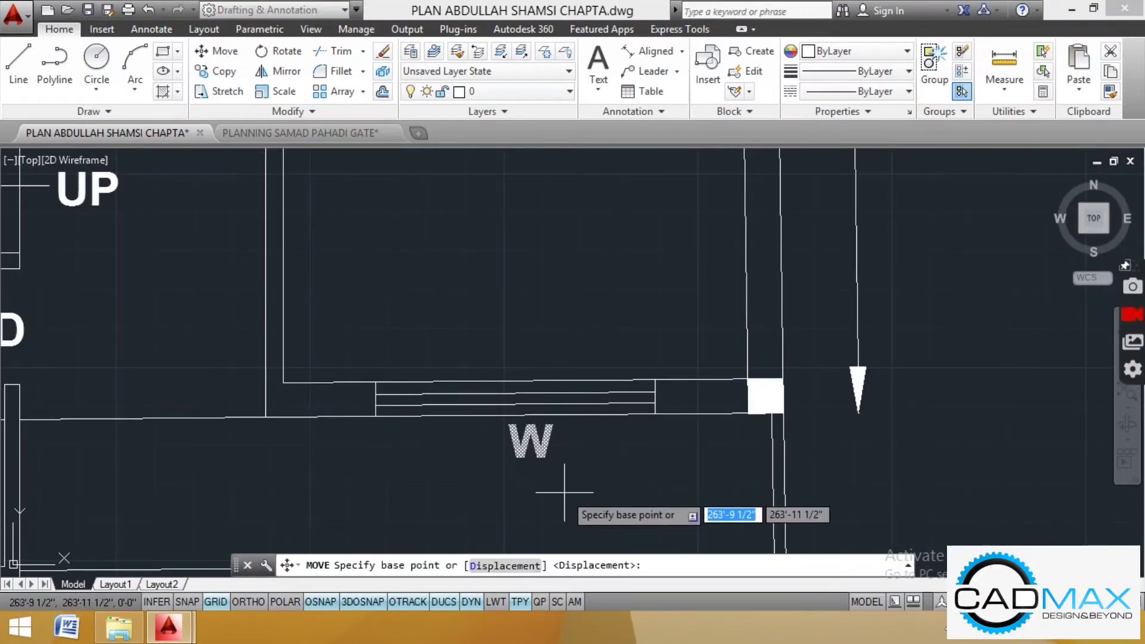
pyautogui.click(547, 485)
pyautogui.scroll(-4, 547, 485)
# Step: Copy the W label into the middle of the front projection and change the copy's text to BALCONY
pyautogui.click(525, 413)
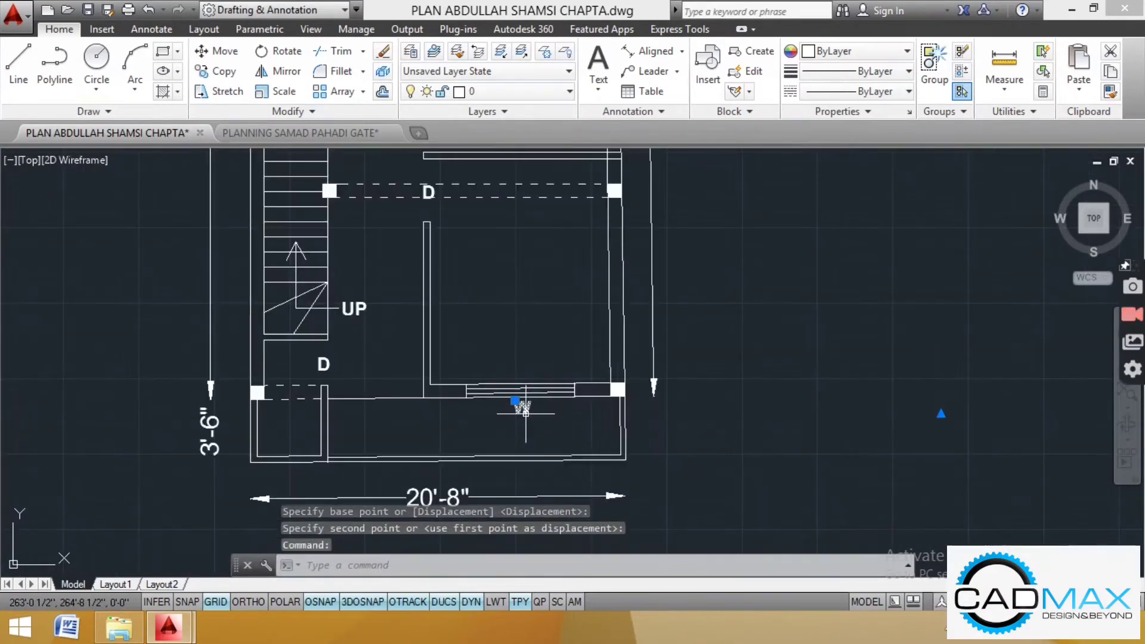
pyautogui.click(230, 78)
pyautogui.scroll(3, 507, 436)
pyautogui.click(519, 379)
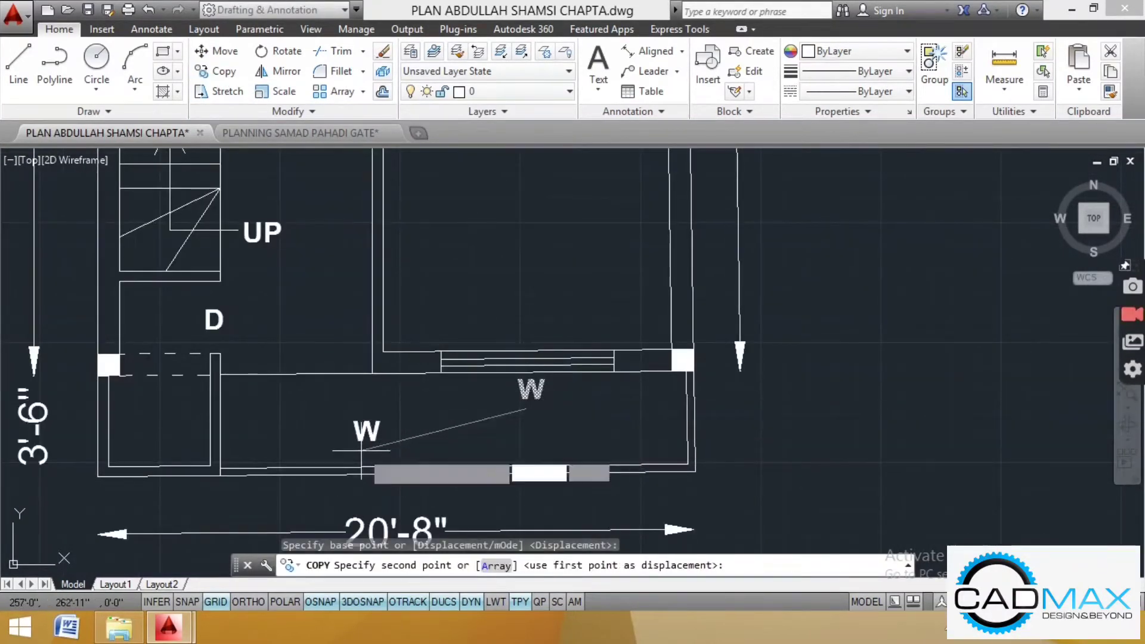
pyautogui.click(353, 419)
pyautogui.press('Escape')
pyautogui.doubleClick(376, 430)
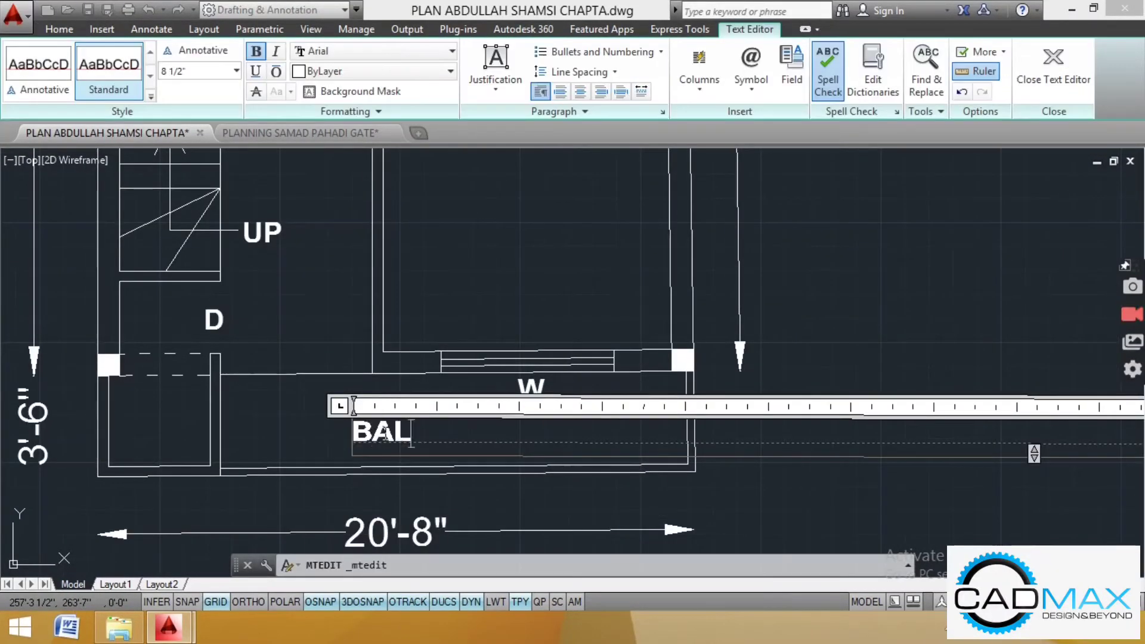
pyautogui.click(221, 308)
# Step: Finish editing the BALCONY text and move the label slightly to the right inside the balcony
pyautogui.scroll(-4, 554, 354)
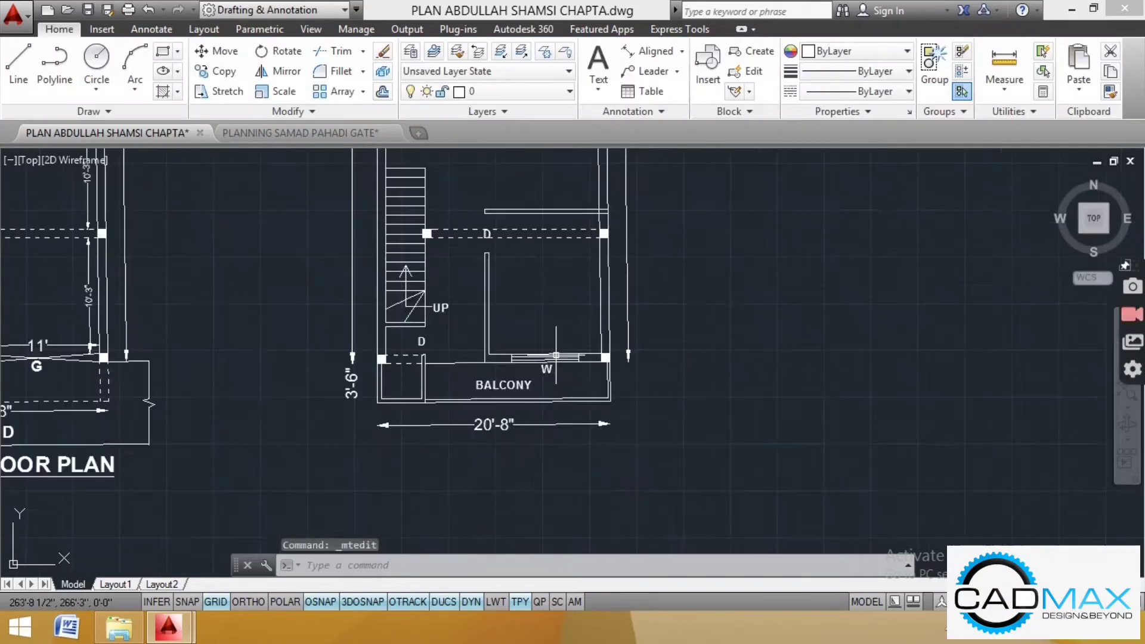
pyautogui.scroll(4, 491, 389)
pyautogui.click(518, 378)
pyautogui.click(236, 60)
pyautogui.click(525, 385)
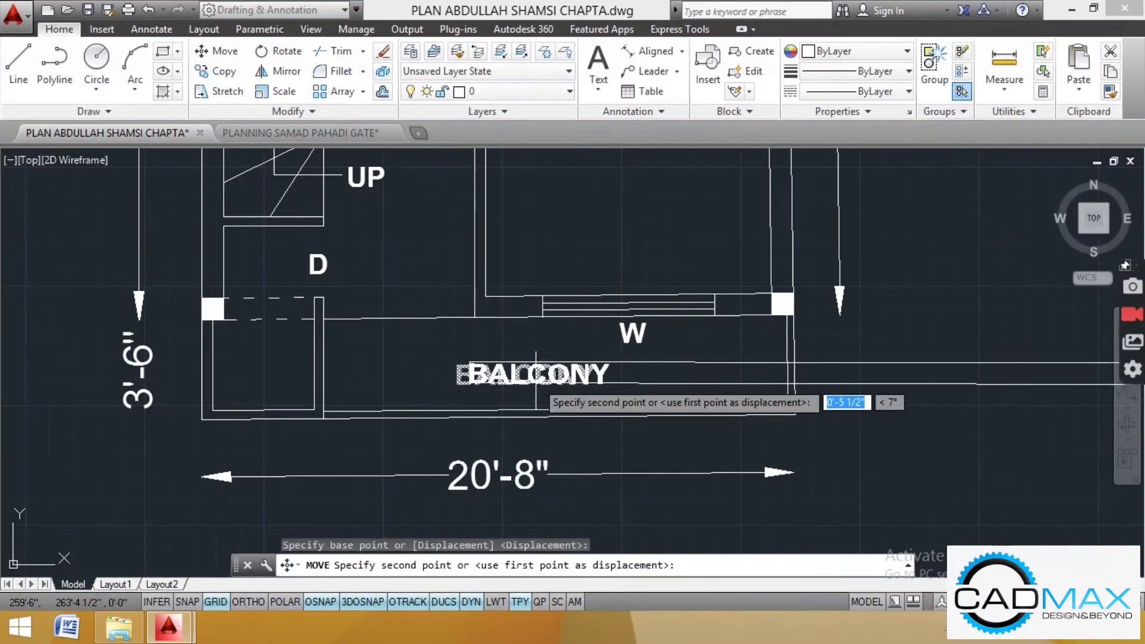
pyautogui.click(537, 387)
pyautogui.scroll(-5, 652, 365)
# Step: Copy the BATH. label with its size line from the first floor plan into the small room beside the balcony
pyautogui.scroll(8, 294, 324)
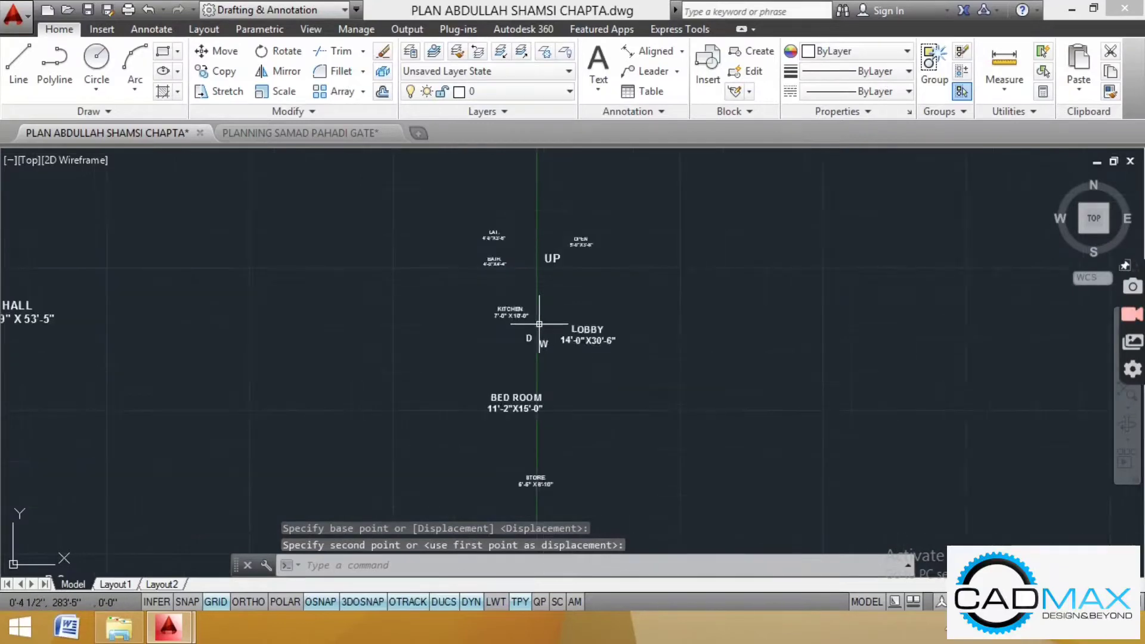
pyautogui.scroll(-2, 468, 236)
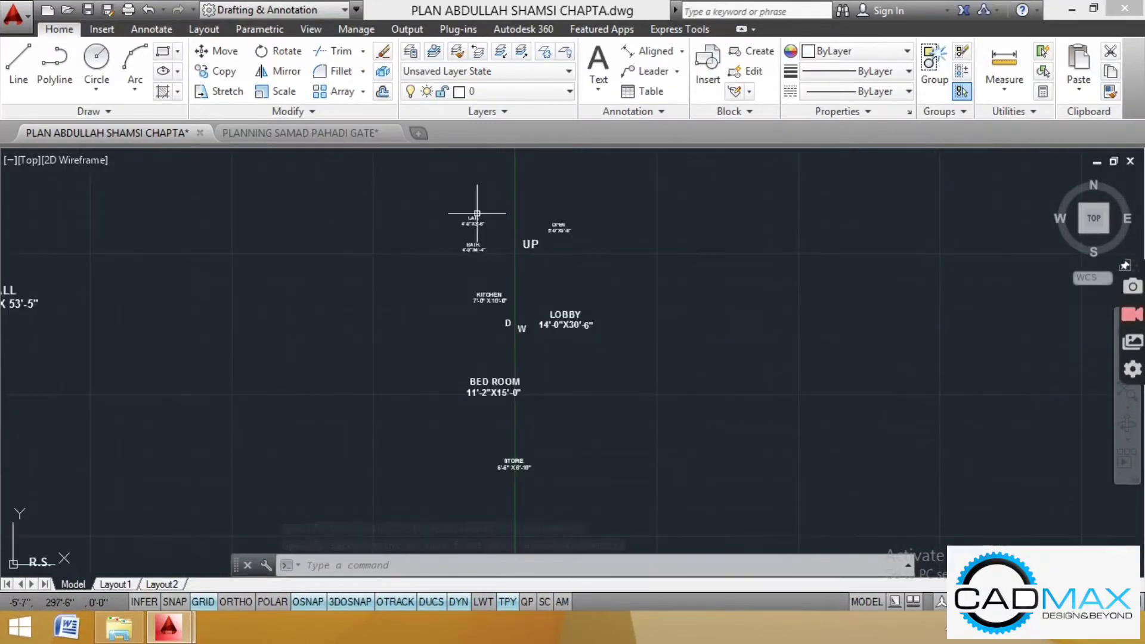
pyautogui.click(478, 246)
pyautogui.scroll(4, 477, 246)
pyautogui.click(227, 70)
pyautogui.click(446, 264)
pyautogui.scroll(-8, 202, 252)
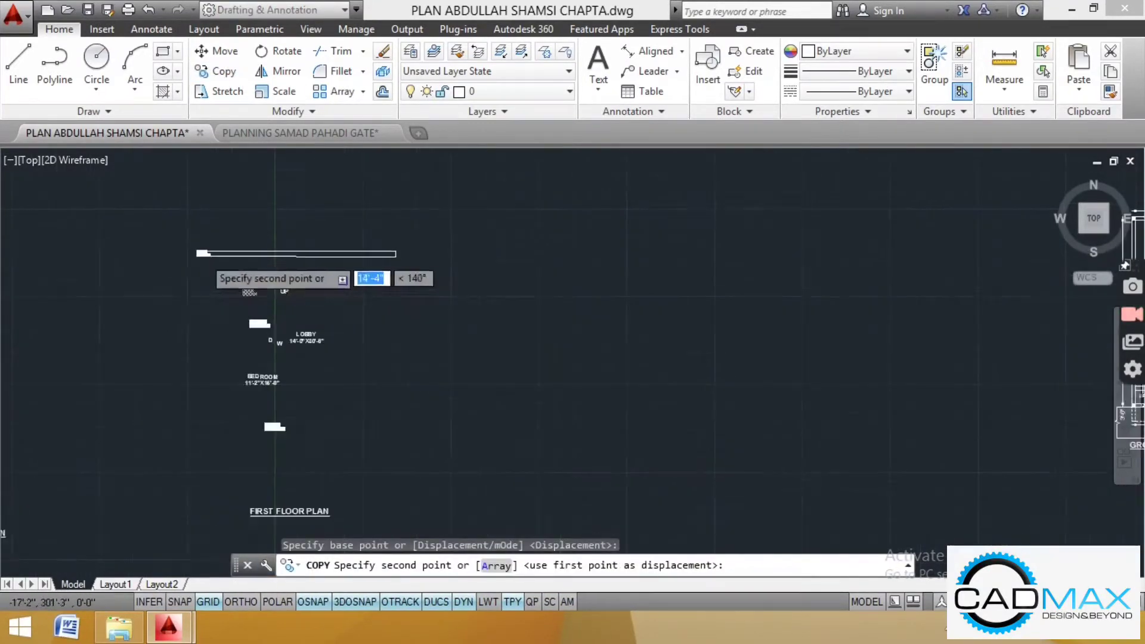
pyautogui.scroll(4, 633, 285)
pyautogui.scroll(4, 650, 379)
pyautogui.scroll(3, 650, 386)
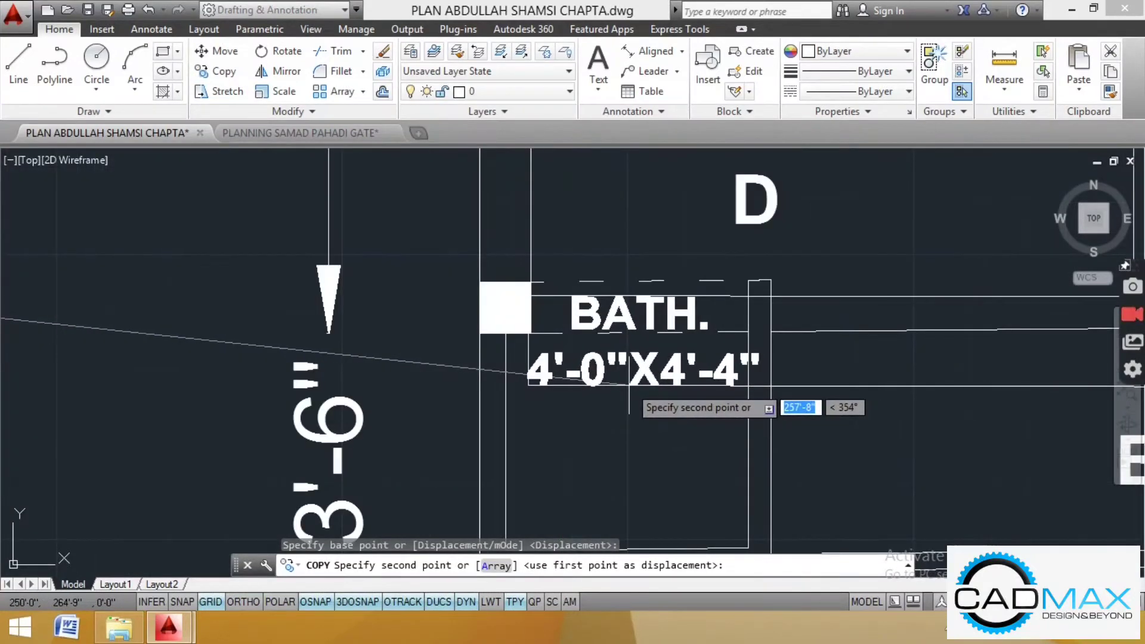
pyautogui.scroll(-2, 620, 393)
pyautogui.scroll(4, 608, 387)
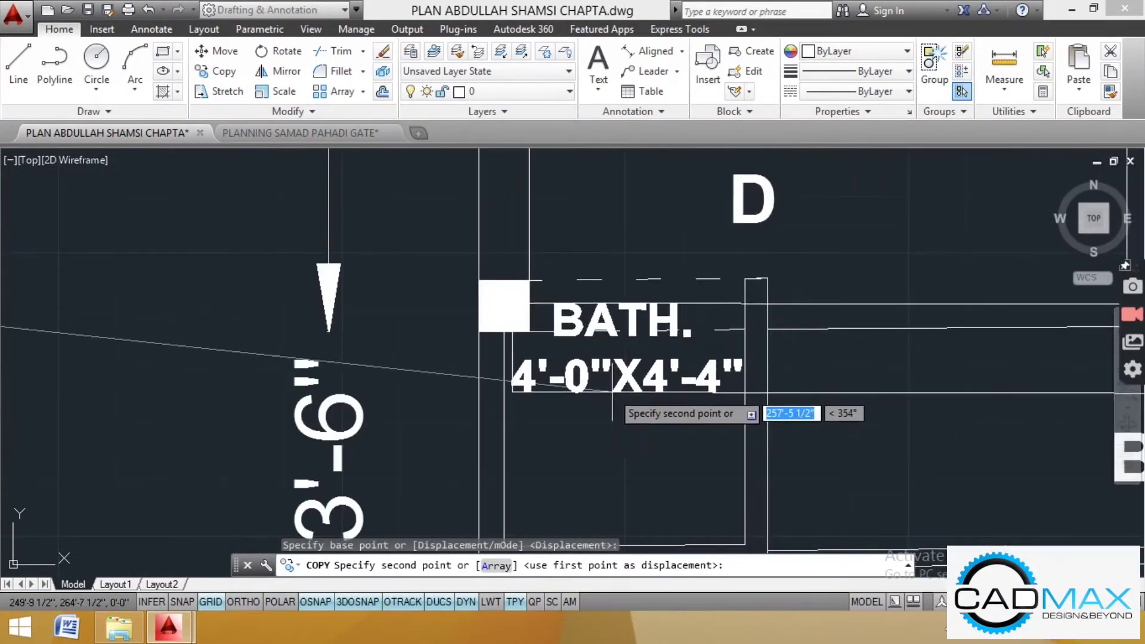
pyautogui.press('Escape')
# Step: Change the heading of the copied BATH. label to TOILET
pyautogui.doubleClick(601, 360)
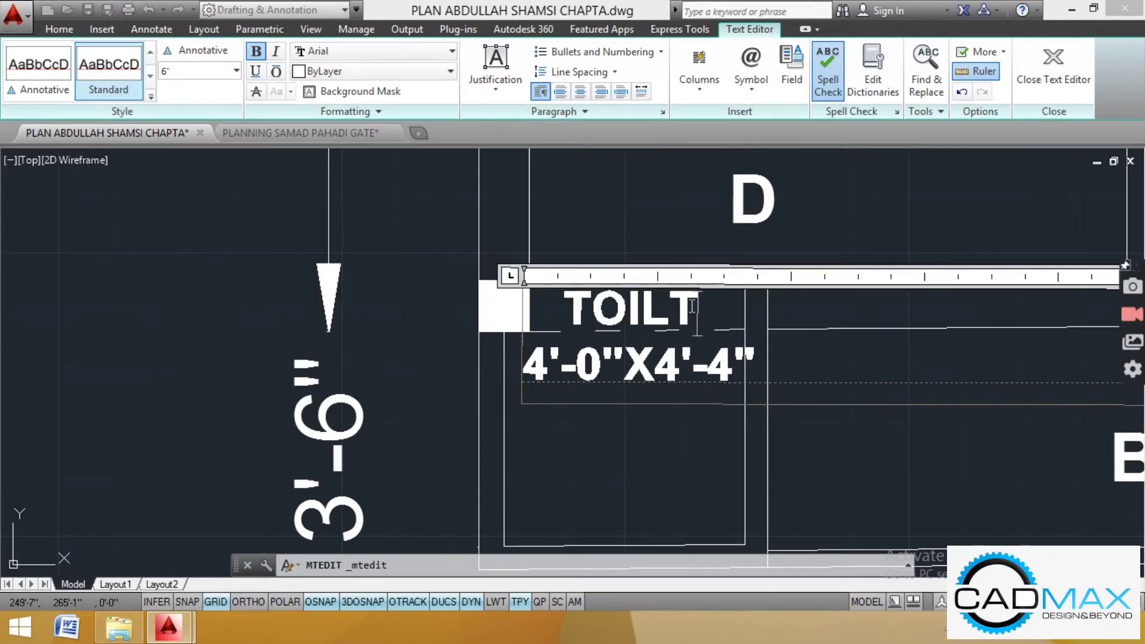
pyautogui.click(645, 420)
pyautogui.scroll(-2, 608, 334)
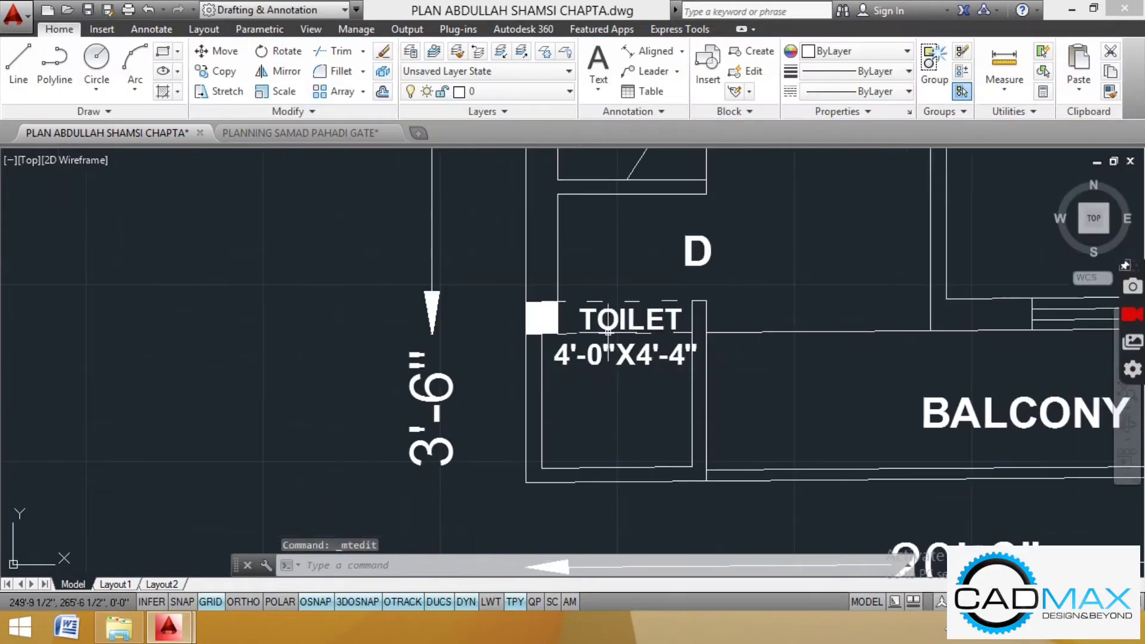
# Step: Scale the TOILET label down to a text height of about 5" to suit the small room's width
pyautogui.click(274, 90)
pyautogui.scroll(3, 605, 388)
pyautogui.click(605, 387)
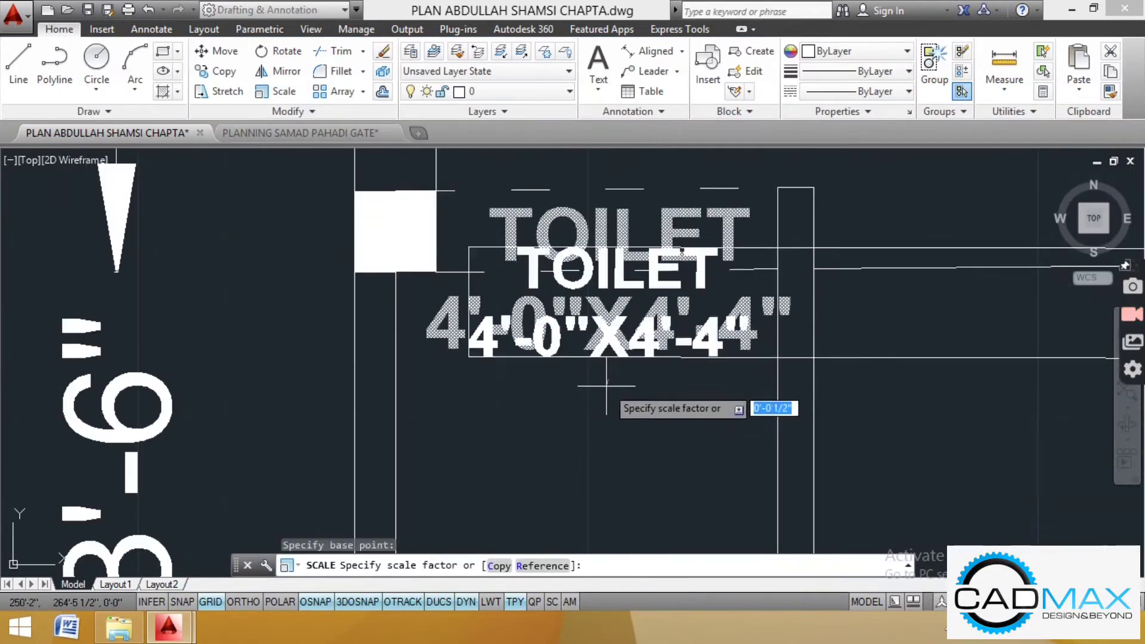
pyautogui.click(605, 387)
# Step: Move the TOILET label up and slightly left, onto the dashed beam lines beside the column
pyautogui.click(579, 341)
pyautogui.click(540, 304)
pyautogui.click(224, 52)
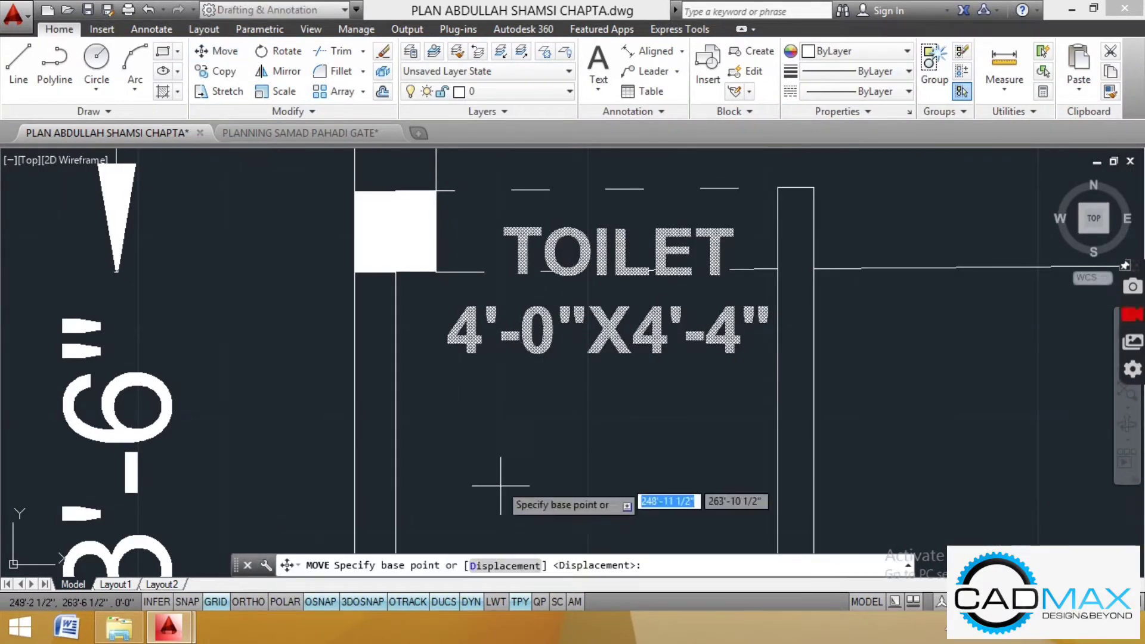
pyautogui.click(672, 441)
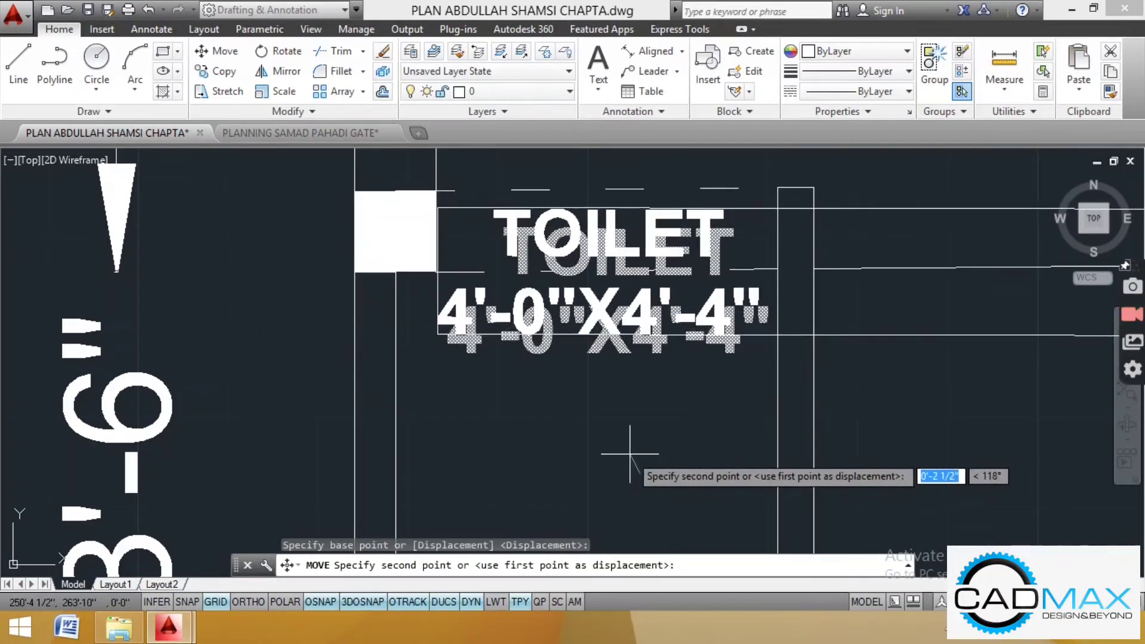
pyautogui.click(662, 423)
pyautogui.scroll(-3, 662, 422)
# Step: Change the size line of the TOILET label to 3'-3"X6'-6" and recentre the heading above it
pyautogui.doubleClick(609, 369)
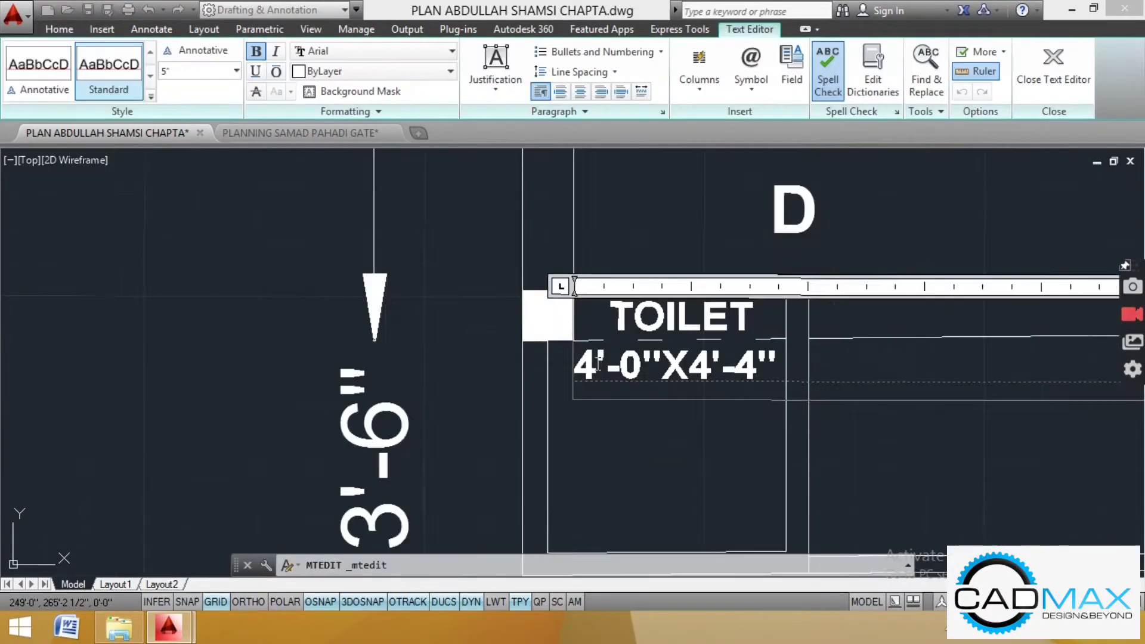
pyautogui.scroll(-3, 609, 372)
pyautogui.scroll(4, 614, 374)
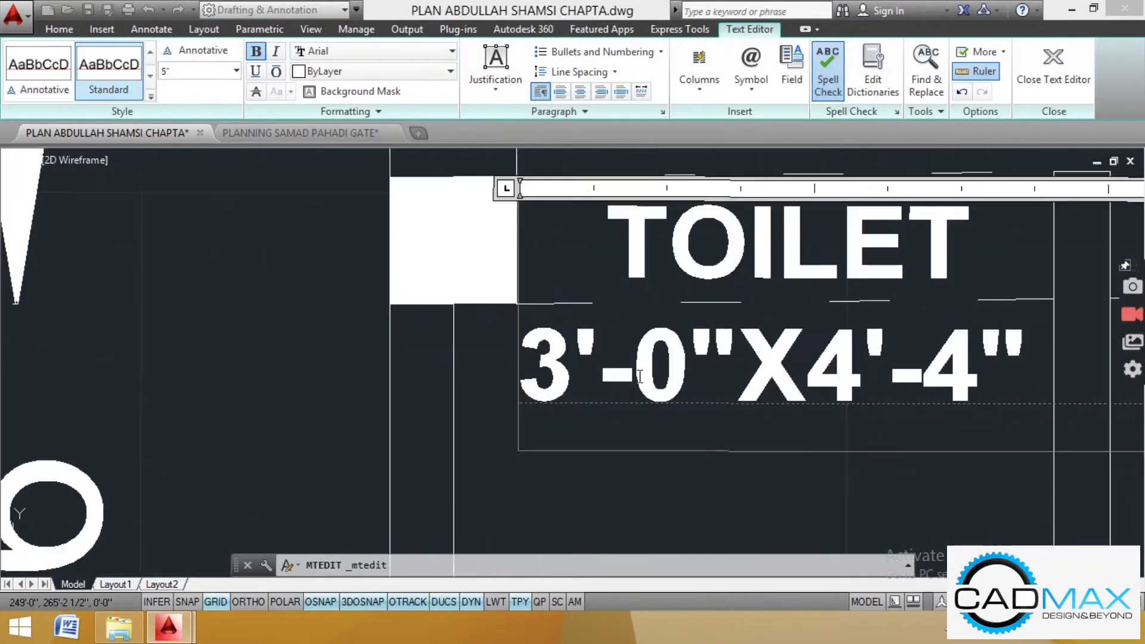
pyautogui.press('BackSpace')
pyautogui.write('3')
pyautogui.scroll(-4, 453, 256)
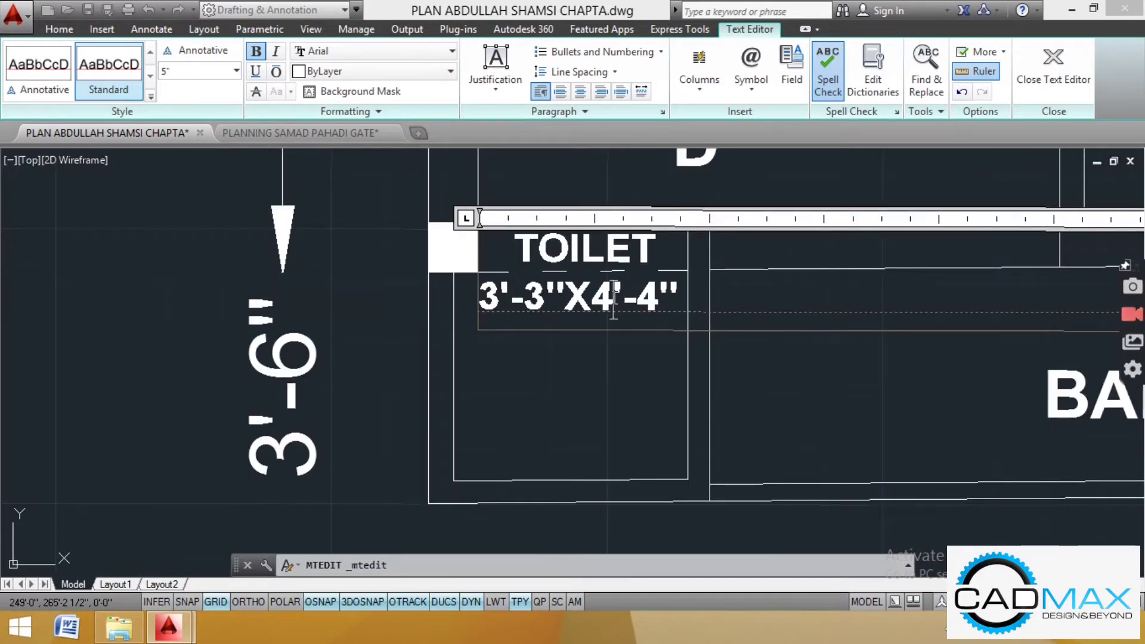
pyautogui.press('BackSpace')
pyautogui.write('6')
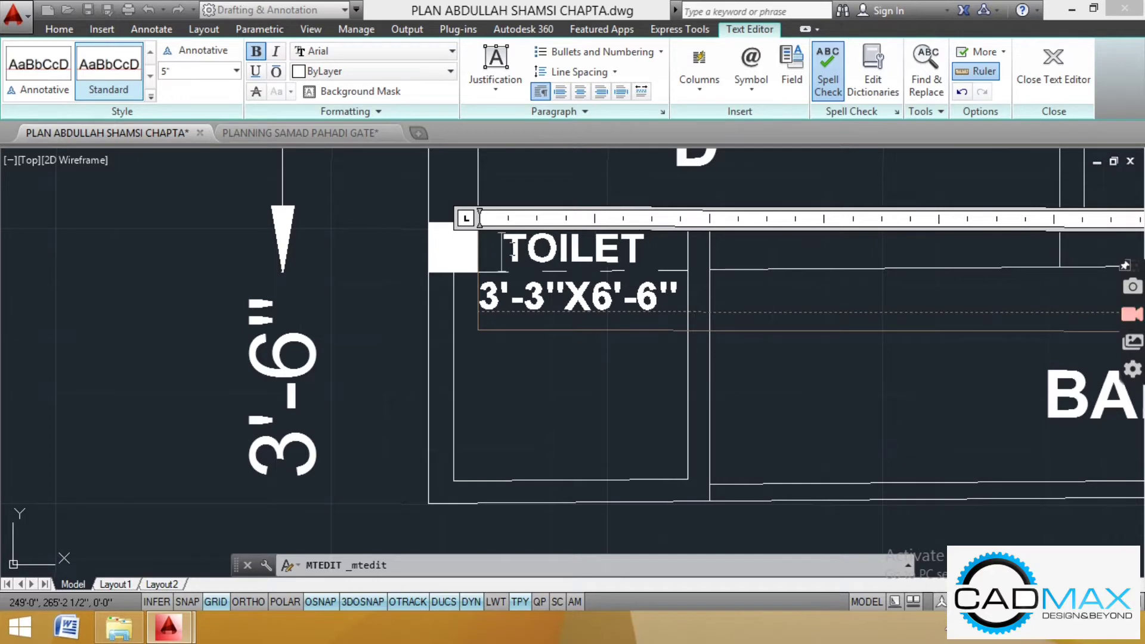
pyautogui.click(545, 356)
pyautogui.scroll(-4, 540, 356)
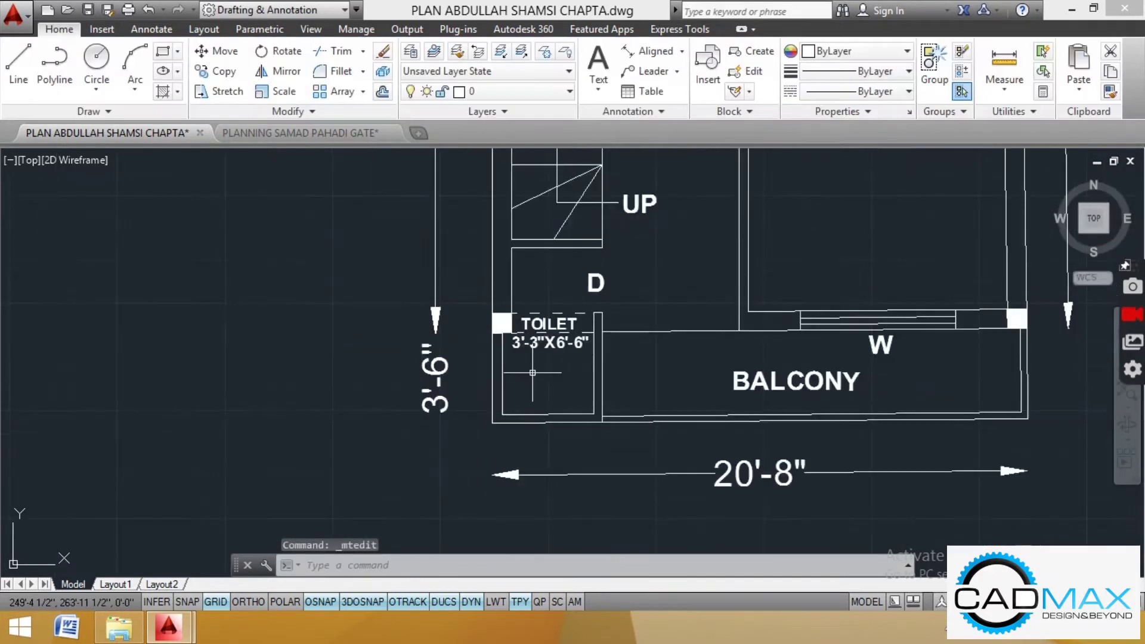
pyautogui.scroll(4, 533, 357)
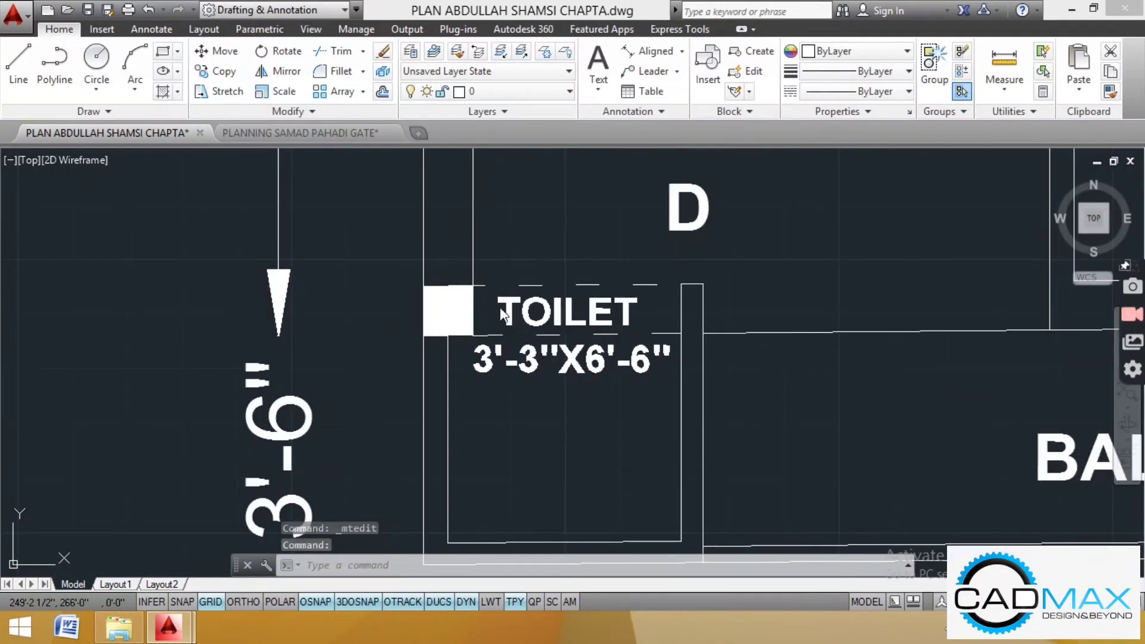
pyautogui.doubleClick(520, 390)
pyautogui.click(520, 391)
pyautogui.scroll(-4, 519, 390)
# Step: Save the drawing under its existing file name
pyautogui.click(11, 16)
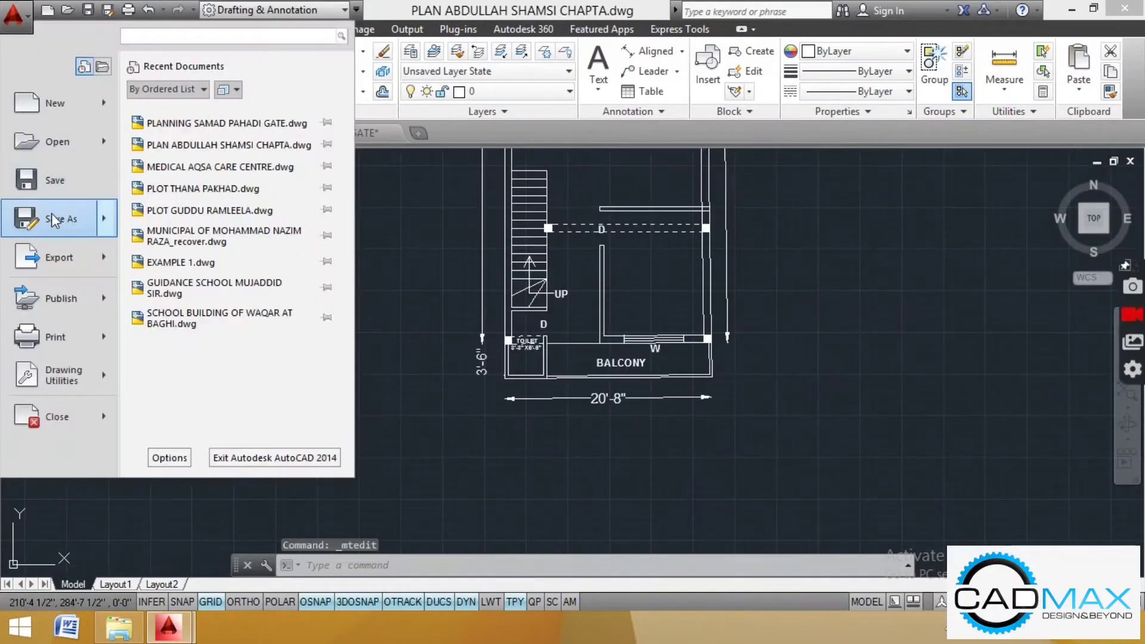
pyautogui.click(36, 182)
pyautogui.scroll(5, 565, 336)
pyautogui.scroll(-2, 565, 337)
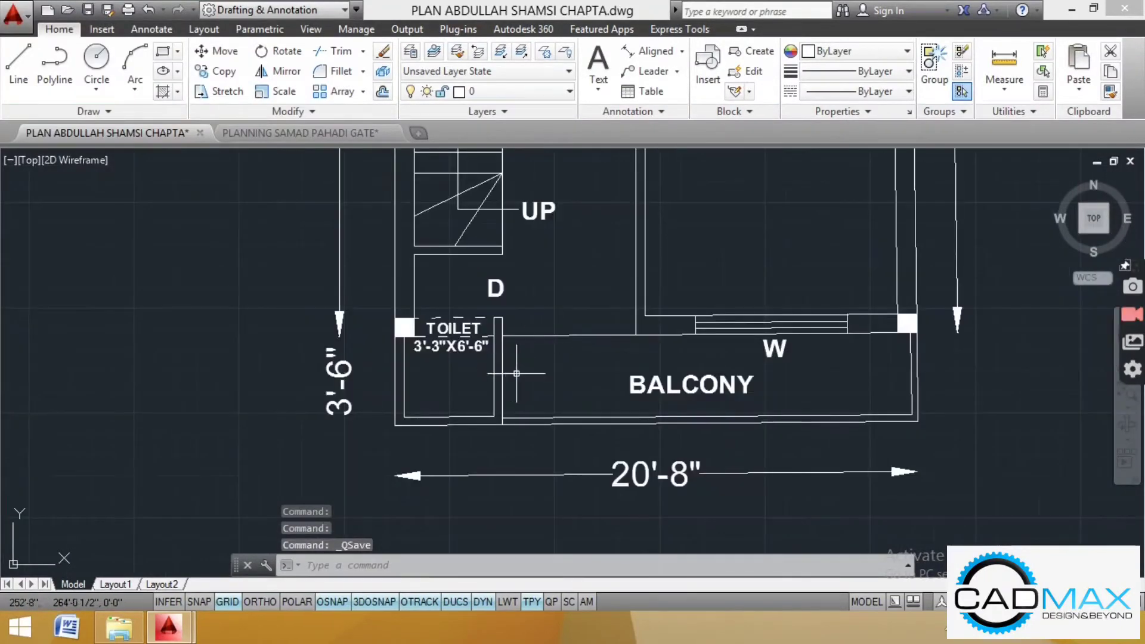
pyautogui.scroll(-3, 487, 391)
pyautogui.scroll(2, 531, 298)
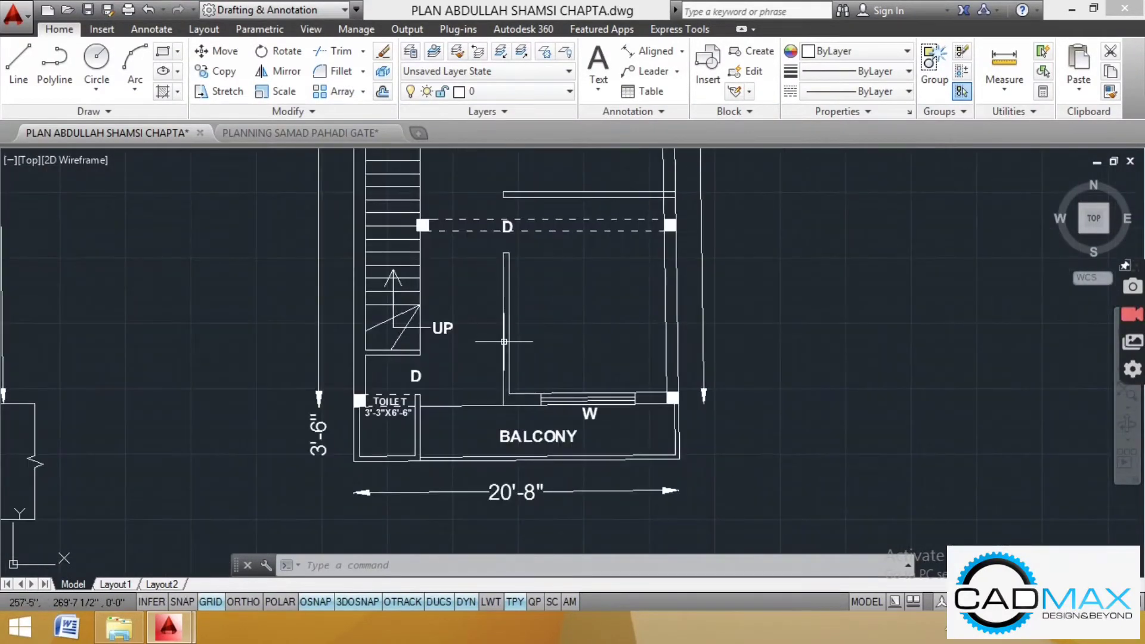
pyautogui.scroll(-2, 525, 380)
pyautogui.scroll(2, 525, 379)
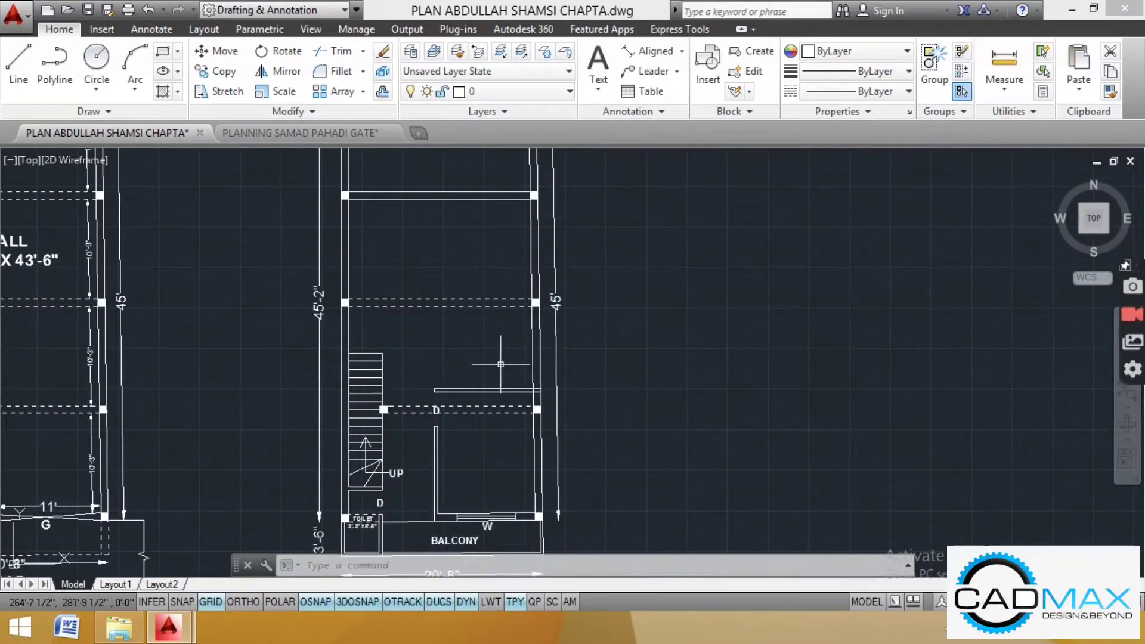
pyautogui.click(328, 59)
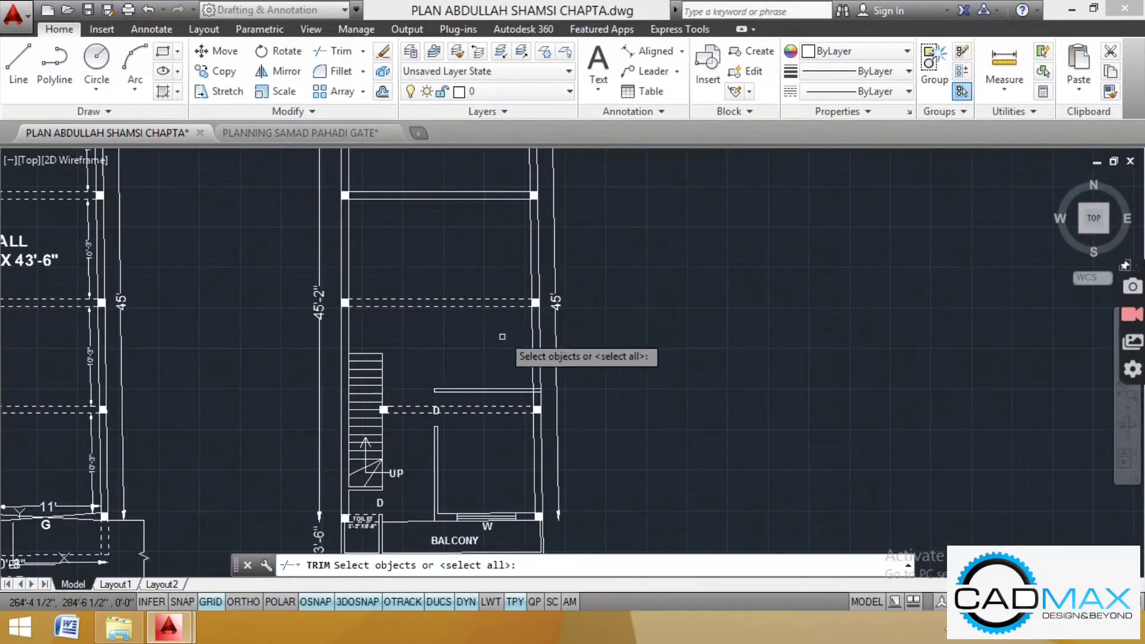
pyautogui.press('Escape')
pyautogui.press('Escape')
# Step: Offset the inner face of the 45' side wall by 4.5" into the wall's thickness
pyautogui.scroll(3, 509, 358)
pyautogui.write('of')
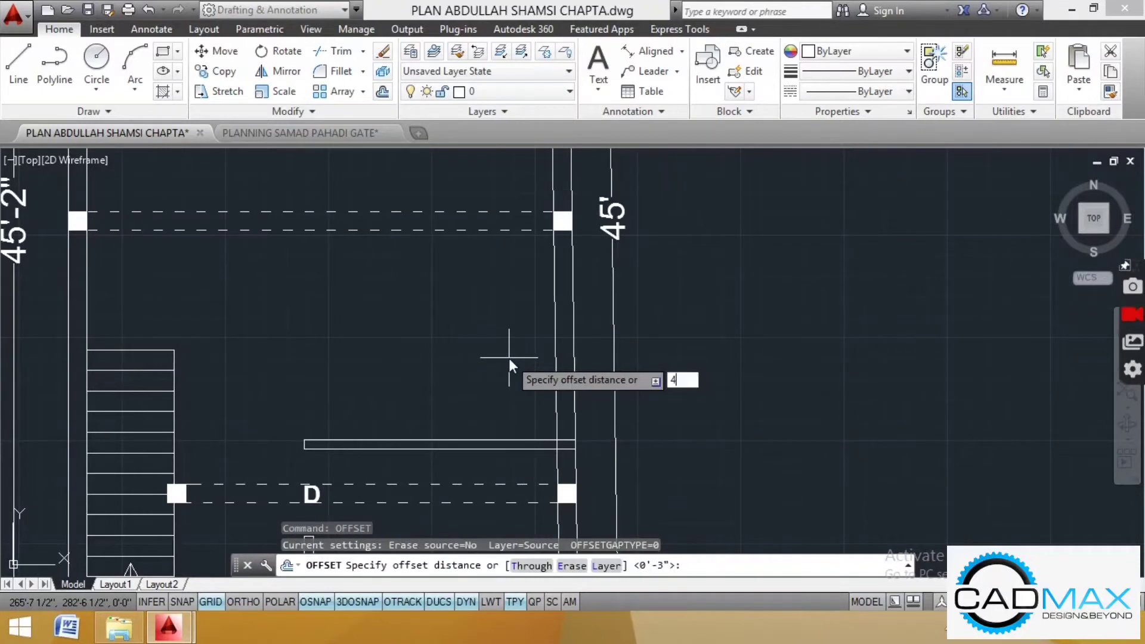
pyautogui.write('.5')
pyautogui.press('Return')
pyautogui.click(556, 307)
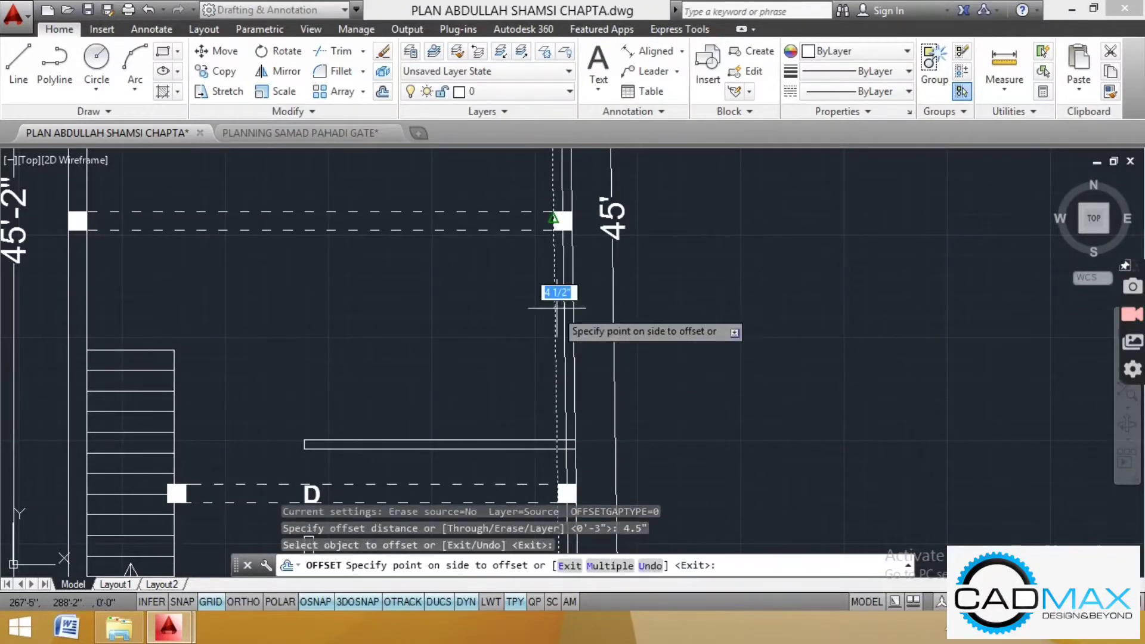
pyautogui.click(558, 308)
pyautogui.press('Escape')
pyautogui.press('Escape')
pyautogui.press('Escape')
# Step: Trim the offset wall line between the horizontal partition's two lines and erase its remainder below the partition
pyautogui.click(349, 57)
pyautogui.press('Return')
pyautogui.scroll(5, 549, 448)
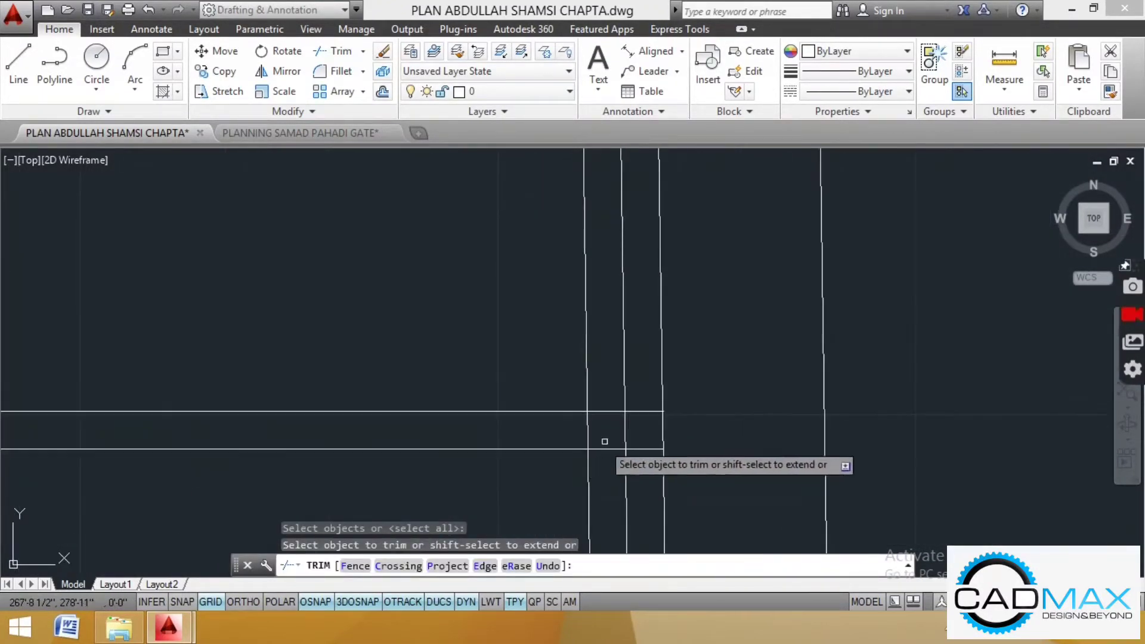
pyautogui.click(638, 428)
pyautogui.click(608, 437)
pyautogui.press('Escape')
pyautogui.press('Escape')
pyautogui.press('Escape')
pyautogui.click(637, 459)
pyautogui.click(618, 471)
pyautogui.press('Delete')
pyautogui.scroll(-8, 617, 474)
# Step: Trim away the offset wall line above the side-wall column at the middle dashed beam
pyautogui.moveTo(586, 298); pyautogui.dragTo(592, 431, button='middle')
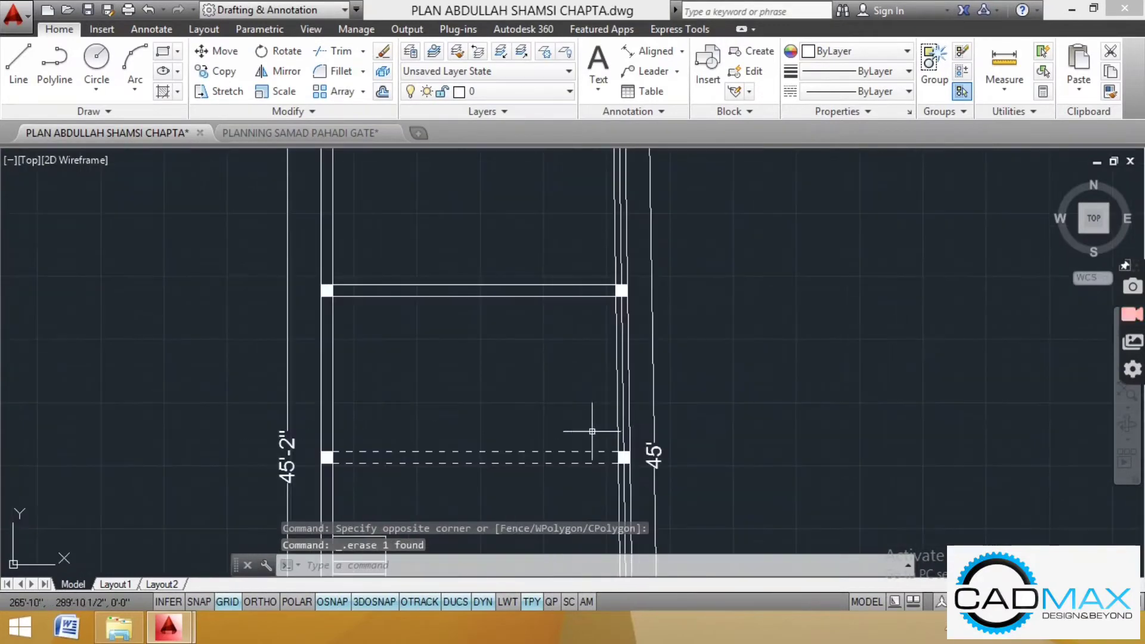
pyautogui.click(348, 58)
pyautogui.press('Return')
pyautogui.scroll(4, 624, 448)
pyautogui.click(624, 423)
pyautogui.click(622, 427)
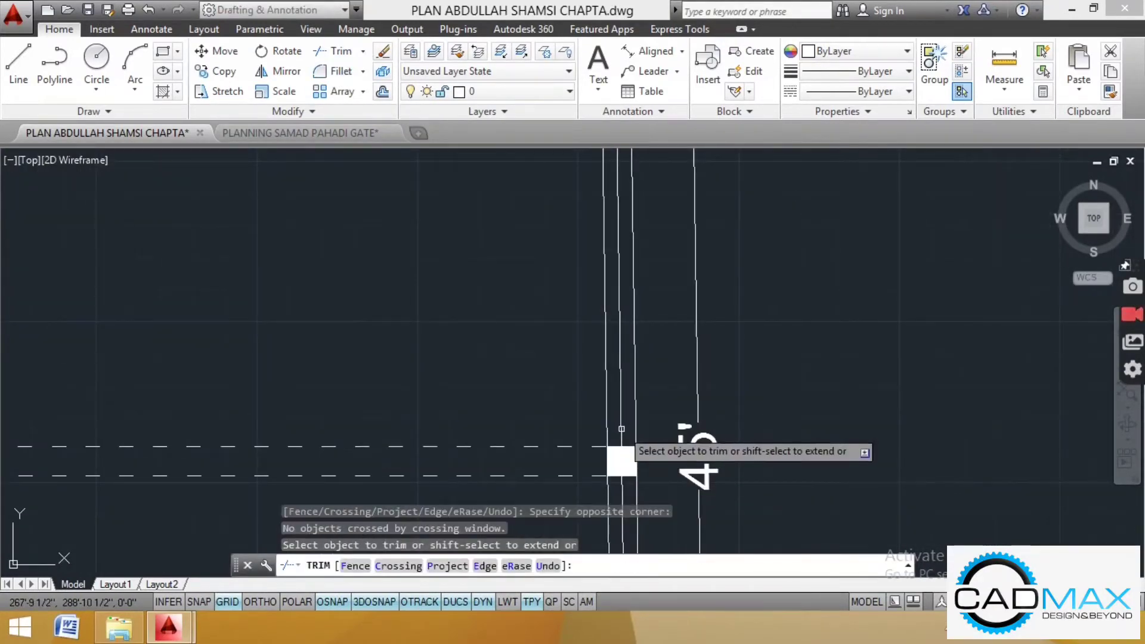
pyautogui.click(620, 429)
# Step: Trim the side wall's original inner face between that column and the horizontal partition, thinning this stretch to 4.5"
pyautogui.scroll(-4, 622, 446)
pyautogui.scroll(-4, 623, 446)
pyautogui.scroll(5, 623, 448)
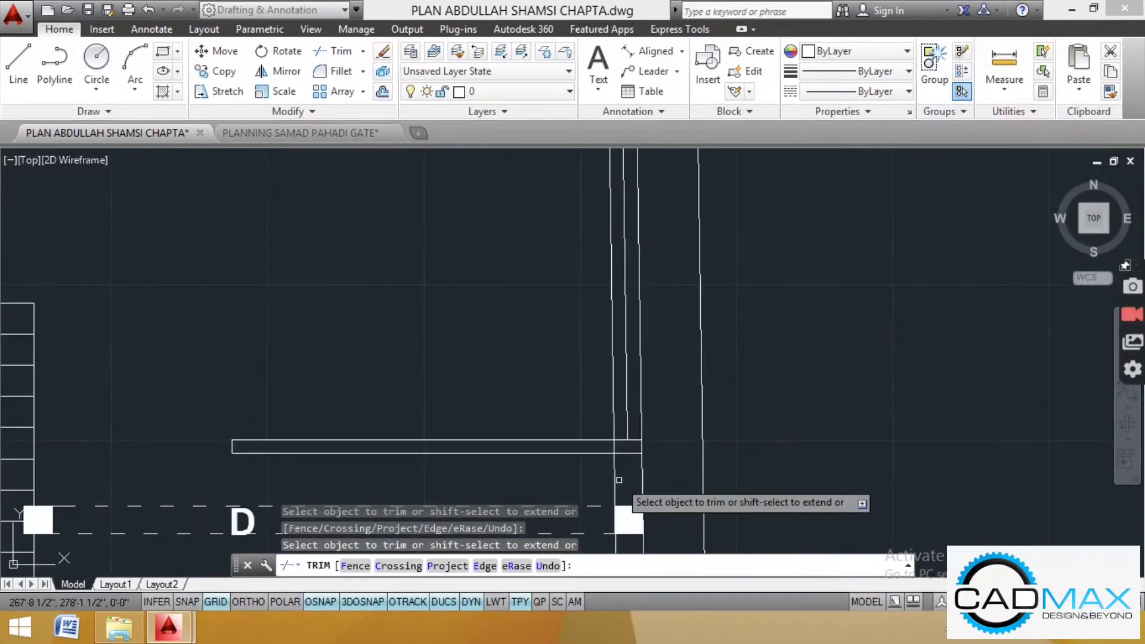
pyautogui.scroll(-1, 620, 451)
pyautogui.click(611, 424)
# Step: Trim the surplus line pieces where the horizontal partition meets the side wall to leave an open wall junction
pyautogui.scroll(6, 616, 486)
pyautogui.scroll(-4, 628, 408)
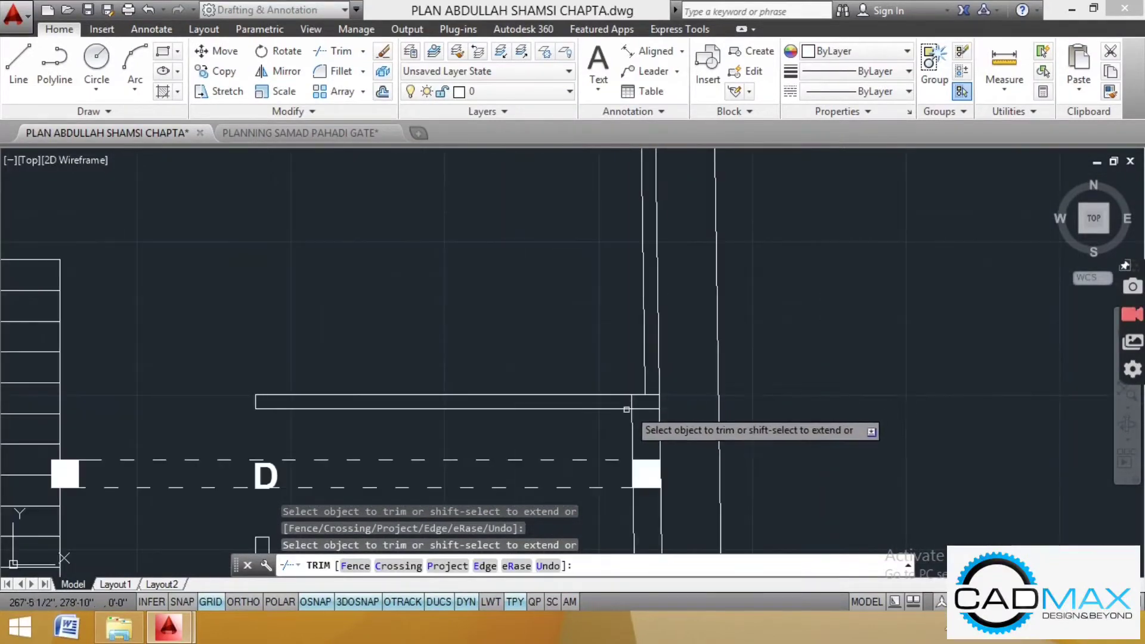
pyautogui.scroll(6, 629, 407)
pyautogui.click(643, 380)
pyautogui.click(624, 389)
pyautogui.scroll(-3, 660, 401)
pyautogui.scroll(3, 663, 358)
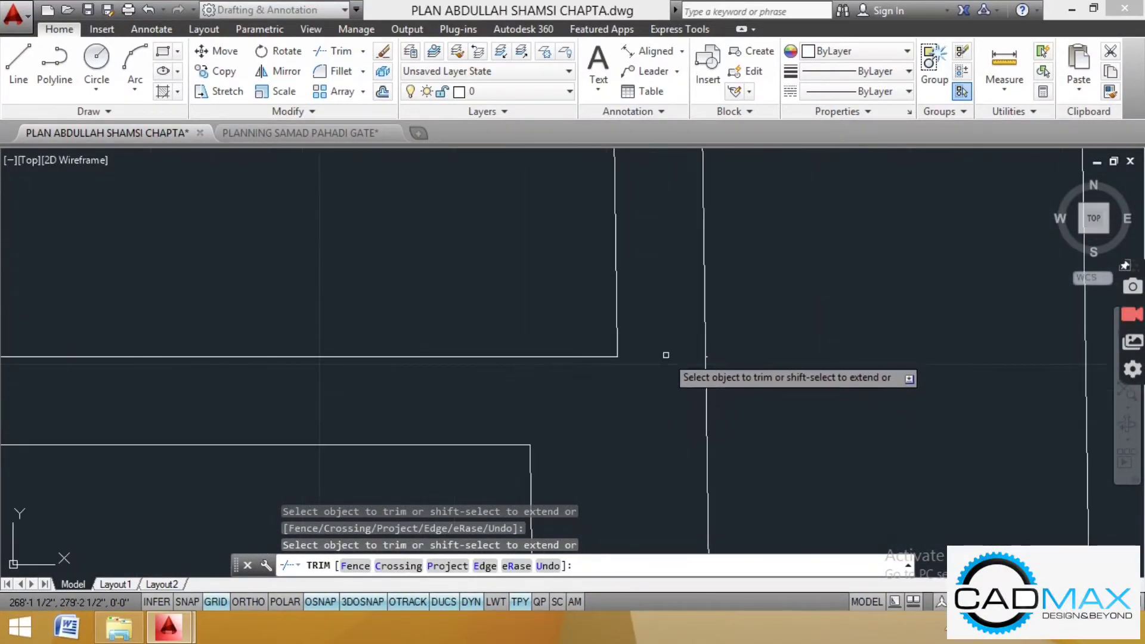
pyautogui.scroll(3, 680, 346)
pyautogui.press('Escape')
# Step: Erase the tiny leftover line stub on the side wall's outer face beside the partition junction
pyautogui.click(661, 324)
pyautogui.click(608, 363)
pyautogui.click(618, 332)
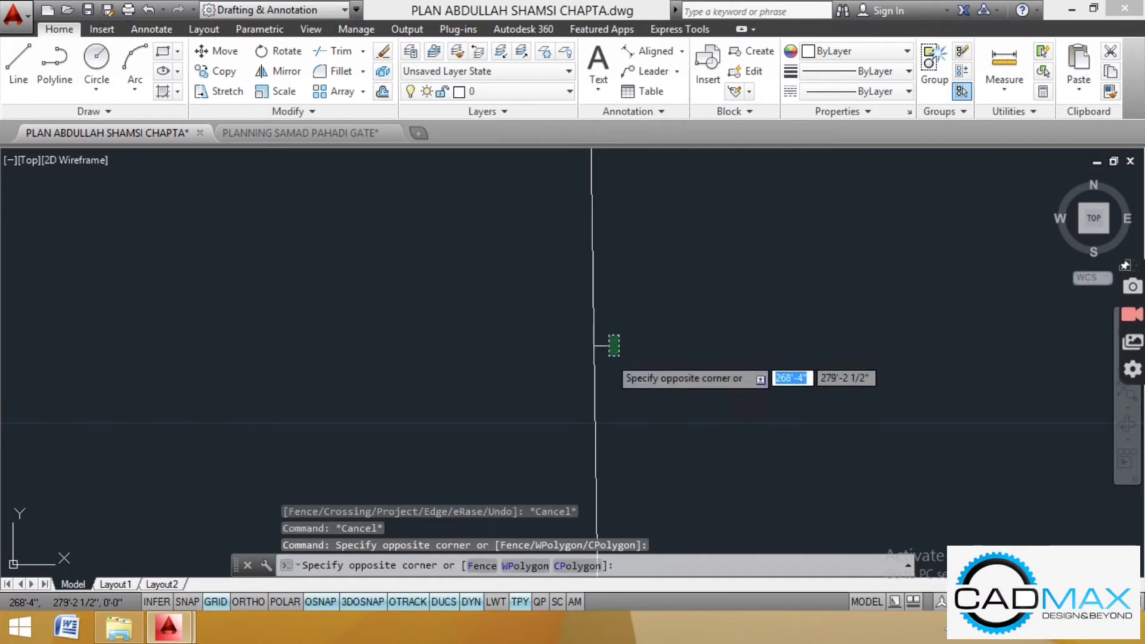
pyautogui.click(608, 355)
pyautogui.click(613, 341)
pyautogui.click(616, 365)
pyautogui.press('Delete')
pyautogui.scroll(-4, 702, 403)
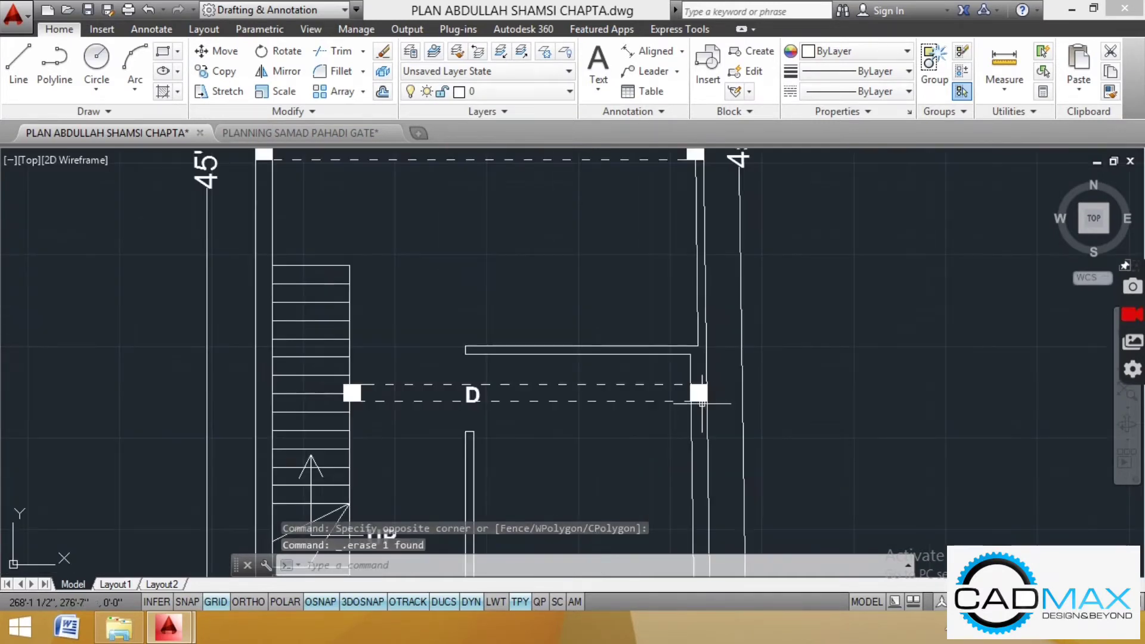
# Step: Draw a 6' line along the horizontal partition's upper face from the side wall, then a vertical line up past the middle dashed beam
pyautogui.click(24, 66)
pyautogui.scroll(3, 722, 334)
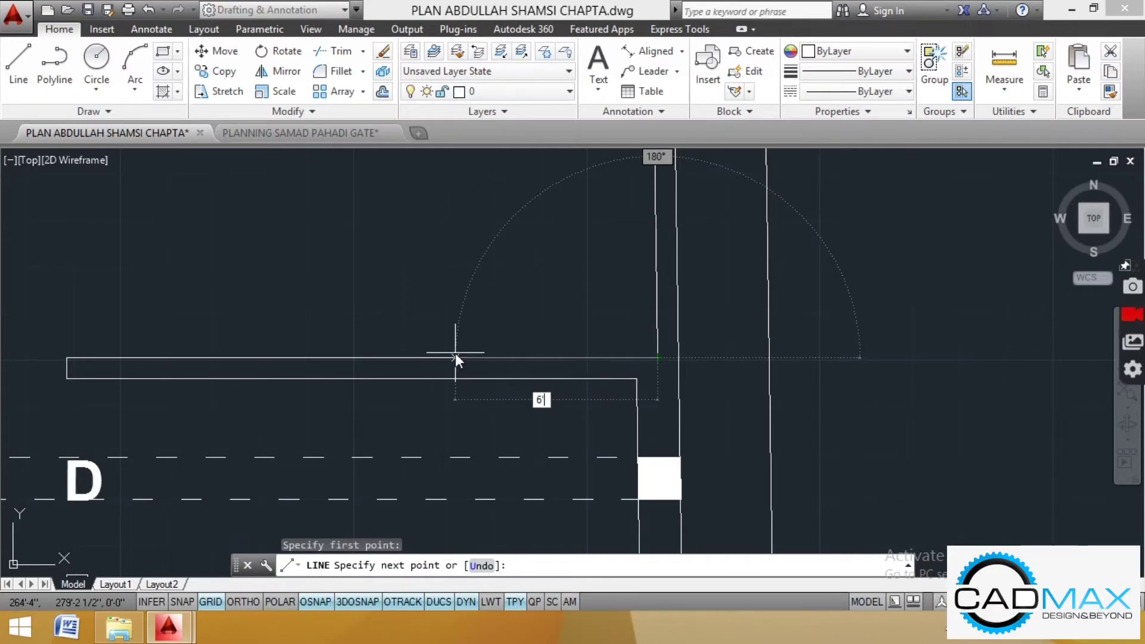
pyautogui.press('Return')
pyautogui.click(248, 602)
pyautogui.scroll(-4, 816, 466)
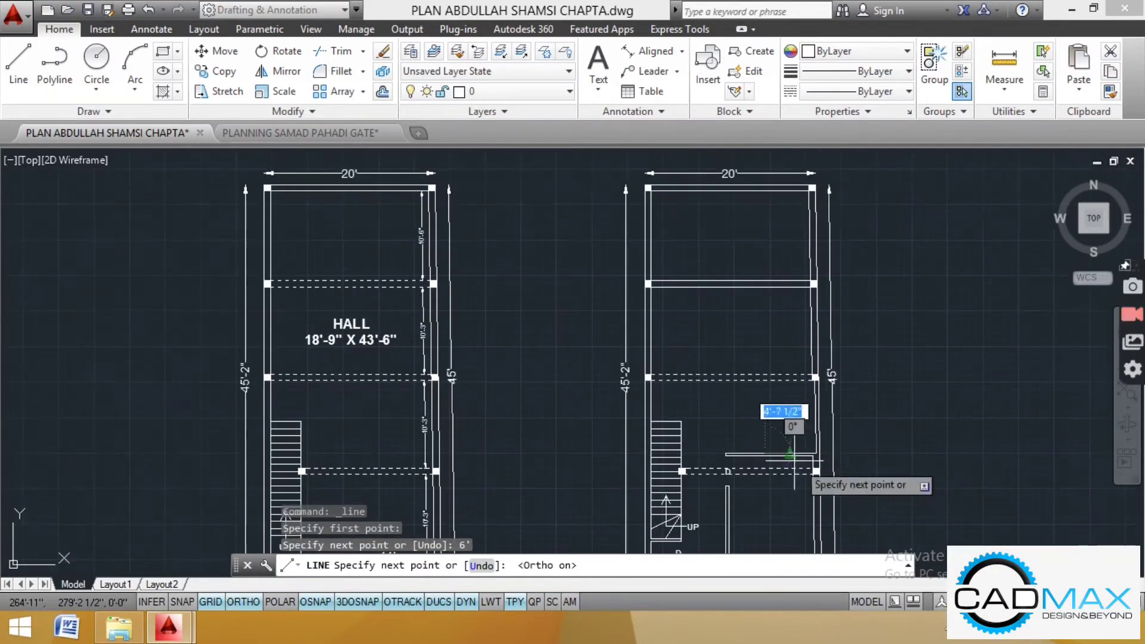
pyautogui.scroll(2, 766, 343)
pyautogui.click(767, 361)
pyautogui.press('Escape')
pyautogui.scroll(-3, 741, 295)
pyautogui.press('Escape')
pyautogui.press('Escape')
pyautogui.scroll(3, 767, 323)
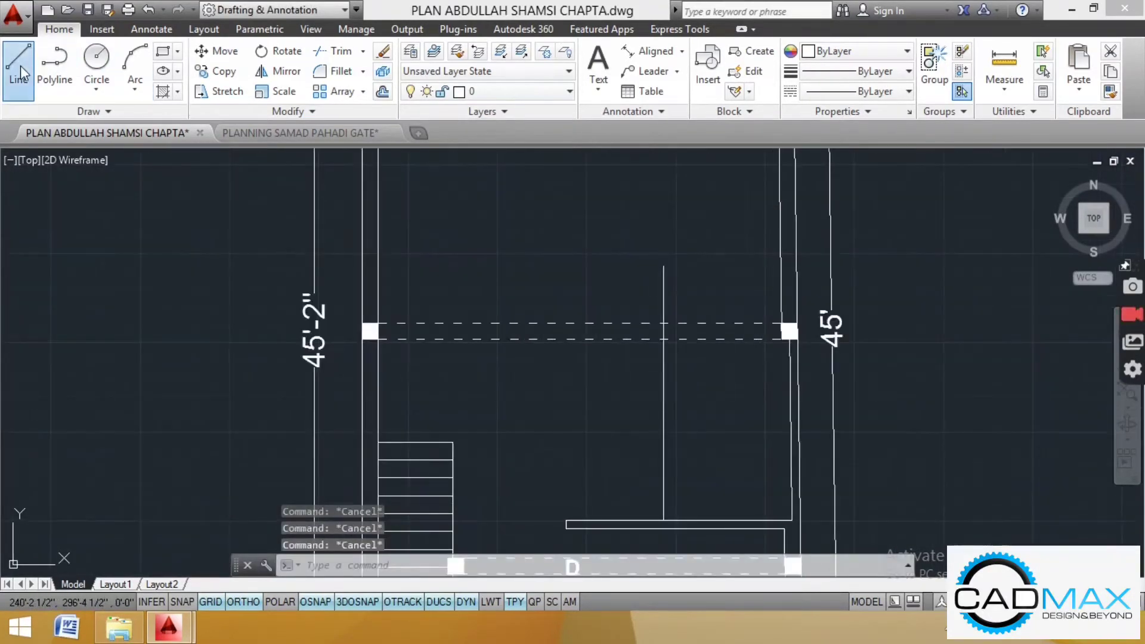
# Step: Draw a solid line over the dashed beam's upper edge from the new vertical line to the side-wall column
pyautogui.click(19, 70)
pyautogui.click(797, 323)
pyautogui.press('Escape')
pyautogui.press('Escape')
pyautogui.press('Escape')
pyautogui.press('Escape')
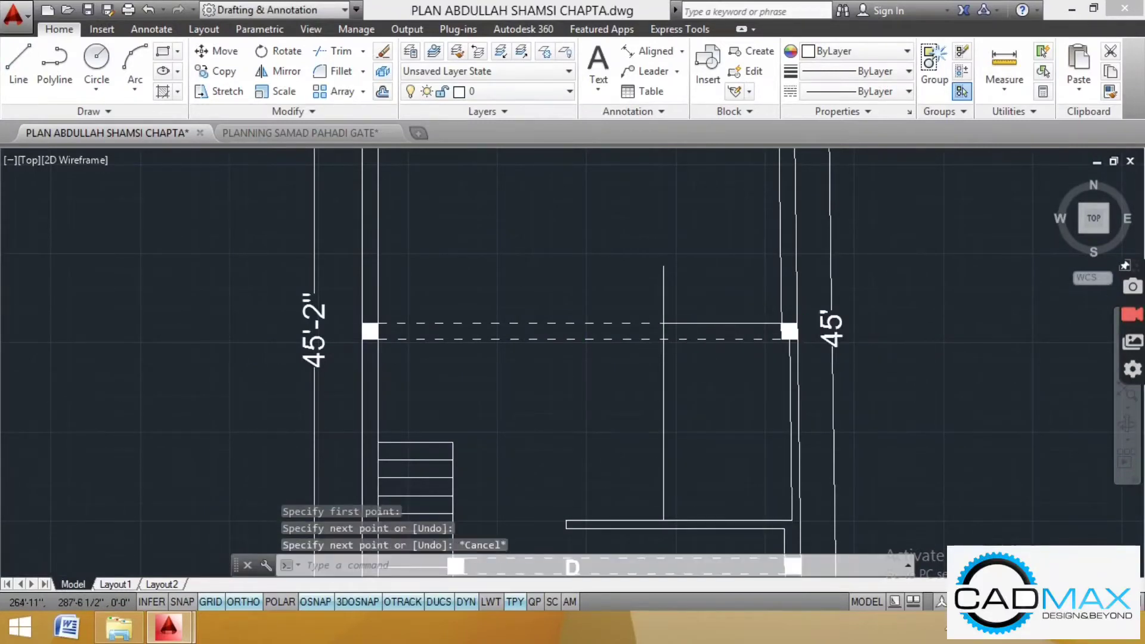
# Step: Draw a matching solid line over the dashed beam's lower edge from the vertical line to the column's outer corner
pyautogui.scroll(3, 729, 345)
pyautogui.click(19, 71)
pyautogui.click(564, 329)
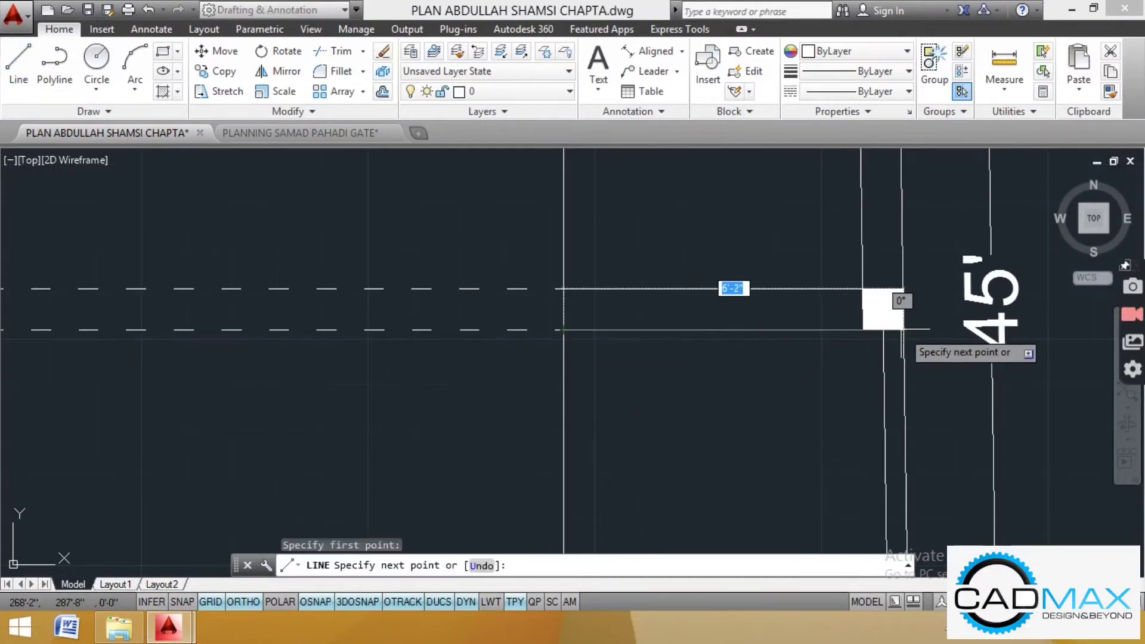
pyautogui.click(902, 330)
pyautogui.press('Escape')
pyautogui.press('Escape')
pyautogui.press('Escape')
pyautogui.press('Escape')
pyautogui.scroll(-2, 616, 397)
pyautogui.scroll(-1, 658, 280)
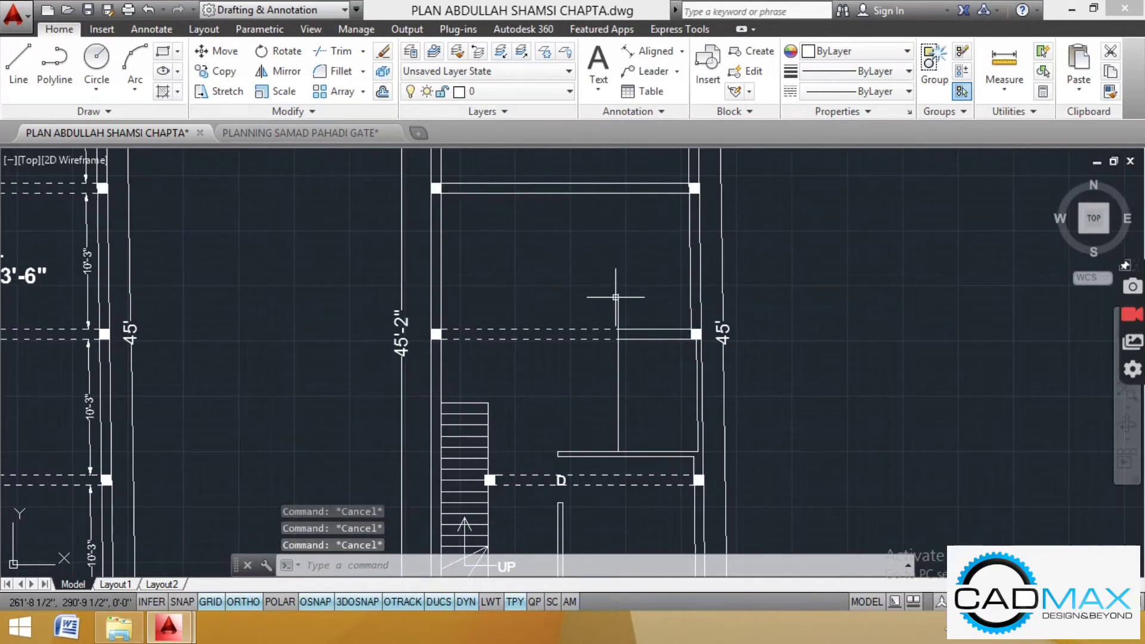
# Step: Offset the vertical line 4 1/2" toward the staircase side to give the new partition its thickness
pyautogui.write('o')
pyautogui.press('Return')
pyautogui.press('Return')
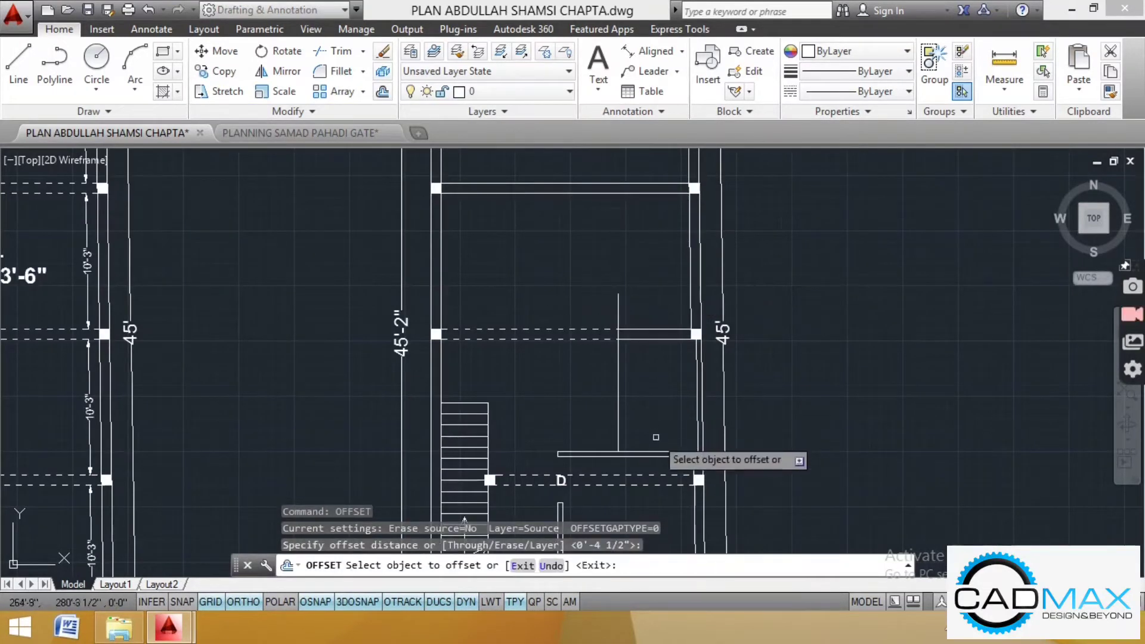
pyautogui.scroll(2, 642, 437)
pyautogui.click(602, 421)
pyautogui.click(548, 384)
pyautogui.press('Escape')
pyautogui.press('Escape')
pyautogui.press('Escape')
# Step: Trim both vertical partition lines where they project above the beam
pyautogui.click(337, 52)
pyautogui.press('Return')
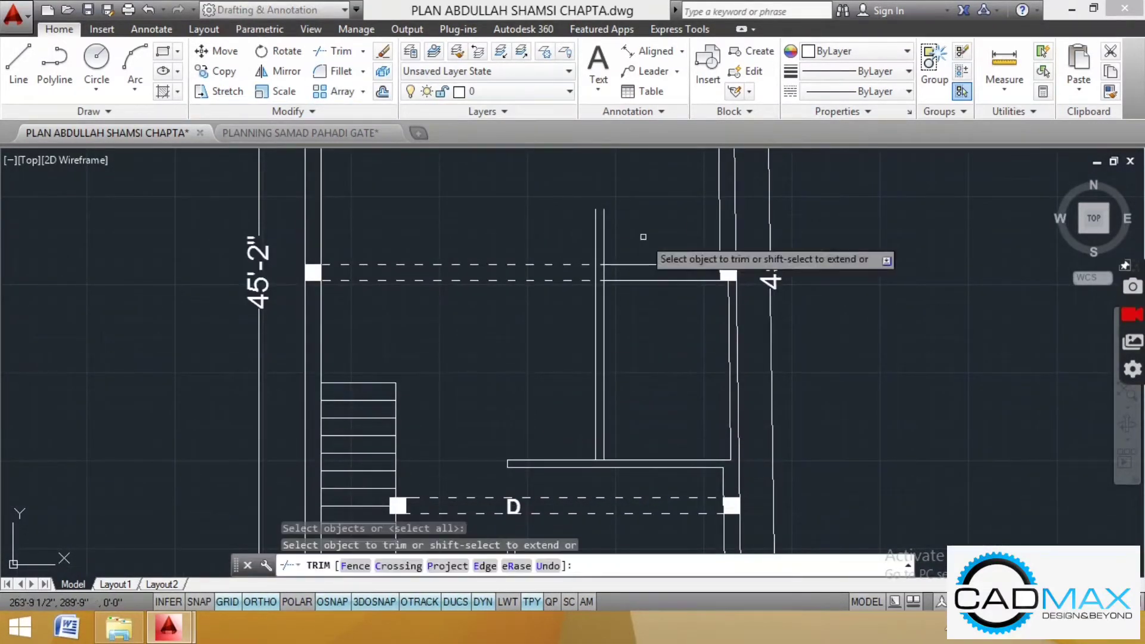
pyautogui.click(643, 237)
pyautogui.click(584, 244)
pyautogui.scroll(3, 617, 275)
pyautogui.press('Escape')
pyautogui.press('Escape')
# Step: Stretch the upper solid wall line's end to the outer partition line to close the corner
pyautogui.click(599, 240)
pyautogui.press('Escape')
pyautogui.click(598, 242)
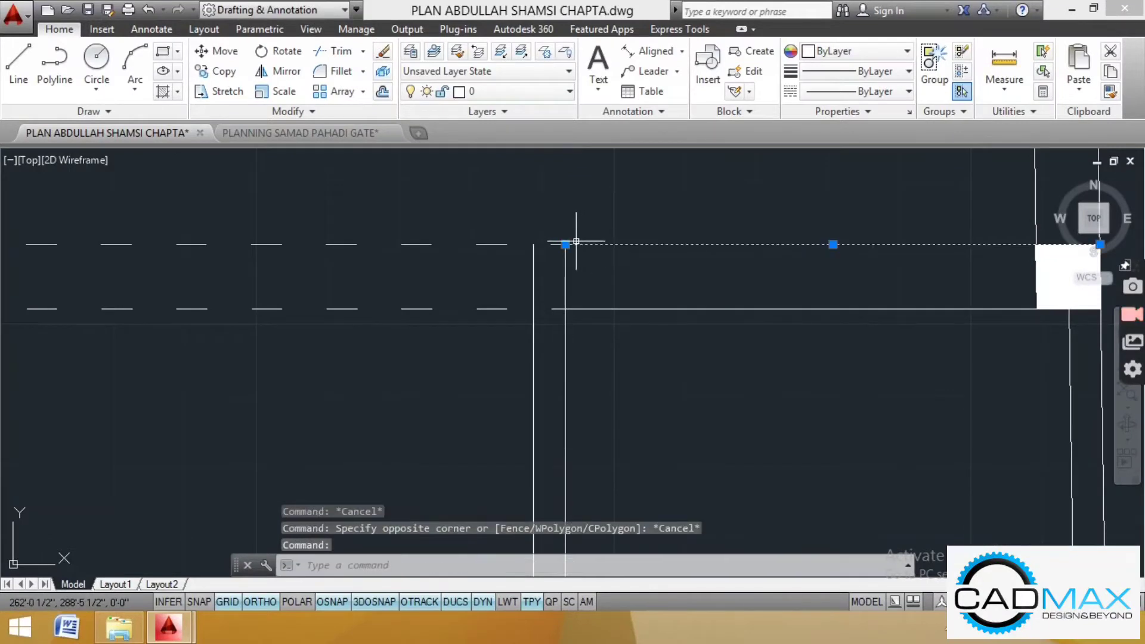
pyautogui.click(565, 244)
pyautogui.press('Escape')
pyautogui.press('Escape')
# Step: Trim the lower beam line where it crosses between the two vertical partition lines
pyautogui.click(617, 309)
pyautogui.click(574, 309)
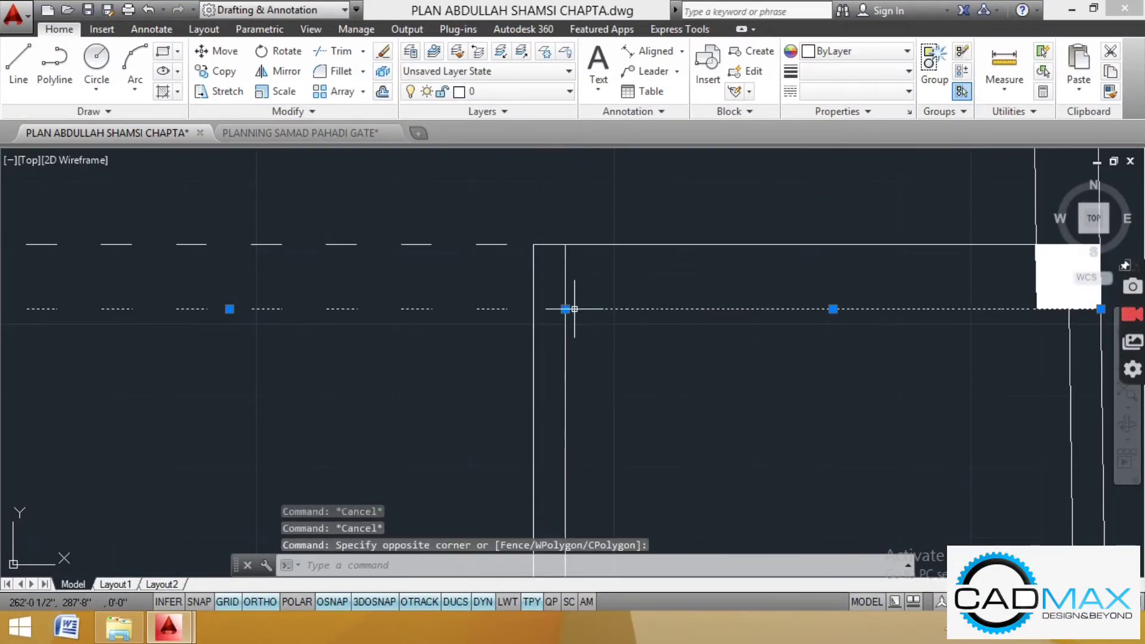
pyautogui.click(339, 52)
pyautogui.press('Return')
pyautogui.scroll(3, 549, 323)
pyautogui.click(569, 279)
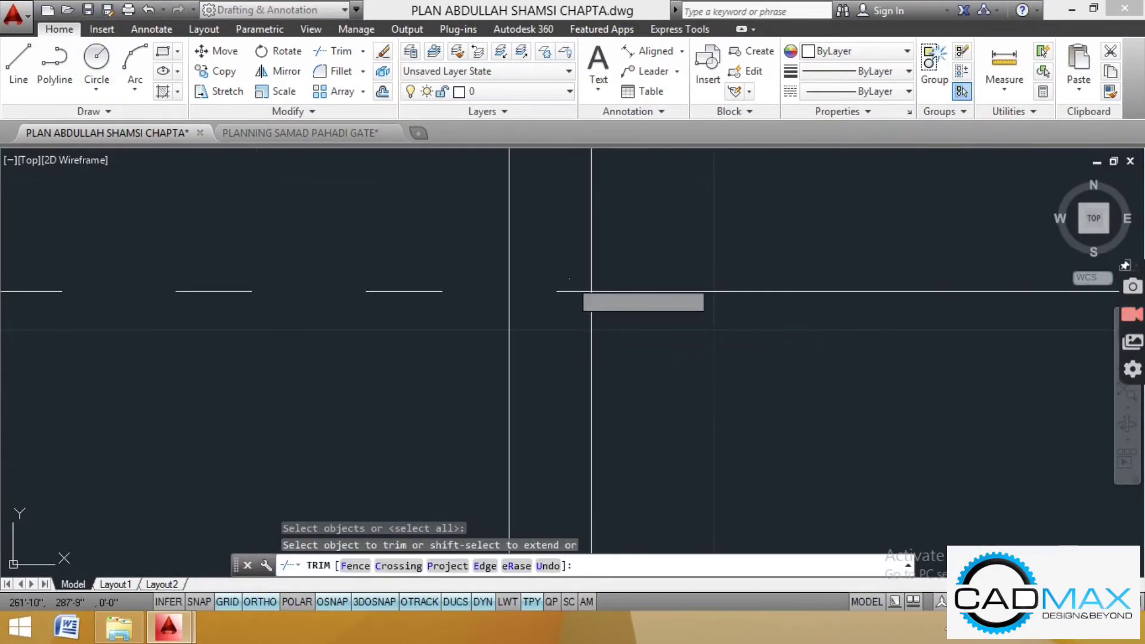
pyautogui.click(538, 317)
pyautogui.scroll(-4, 511, 363)
pyautogui.scroll(2, 524, 311)
pyautogui.scroll(-4, 561, 310)
pyautogui.press('Escape')
pyautogui.press('Escape')
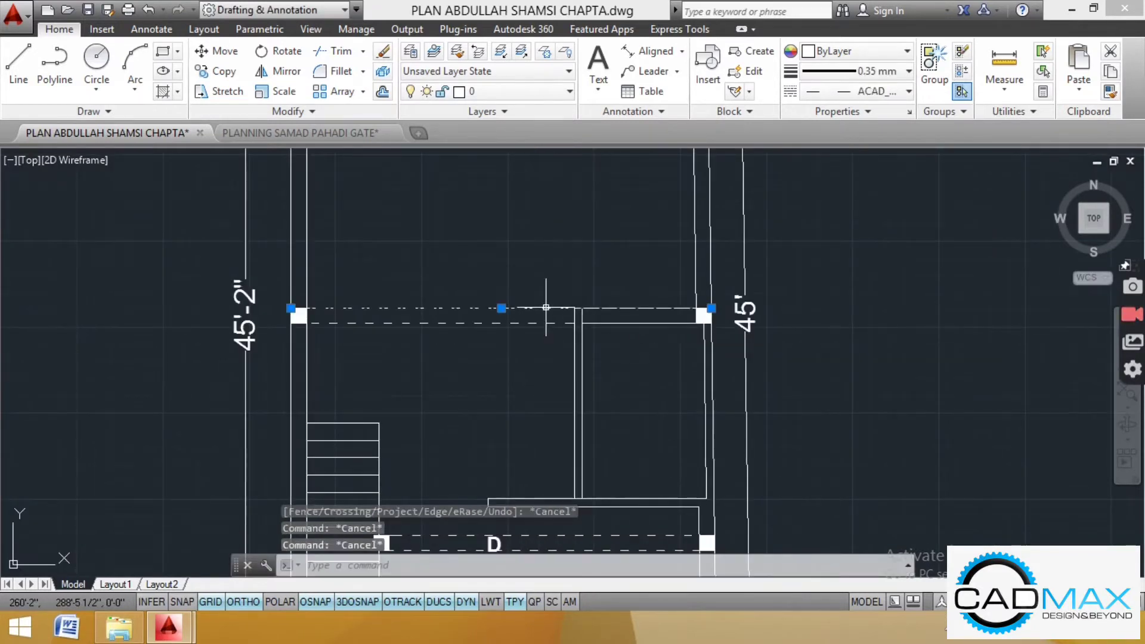
# Step: Shorten the upper dashed beam line from the side-wall column back to the new partition corner
pyautogui.scroll(2, 691, 311)
pyautogui.click(722, 303)
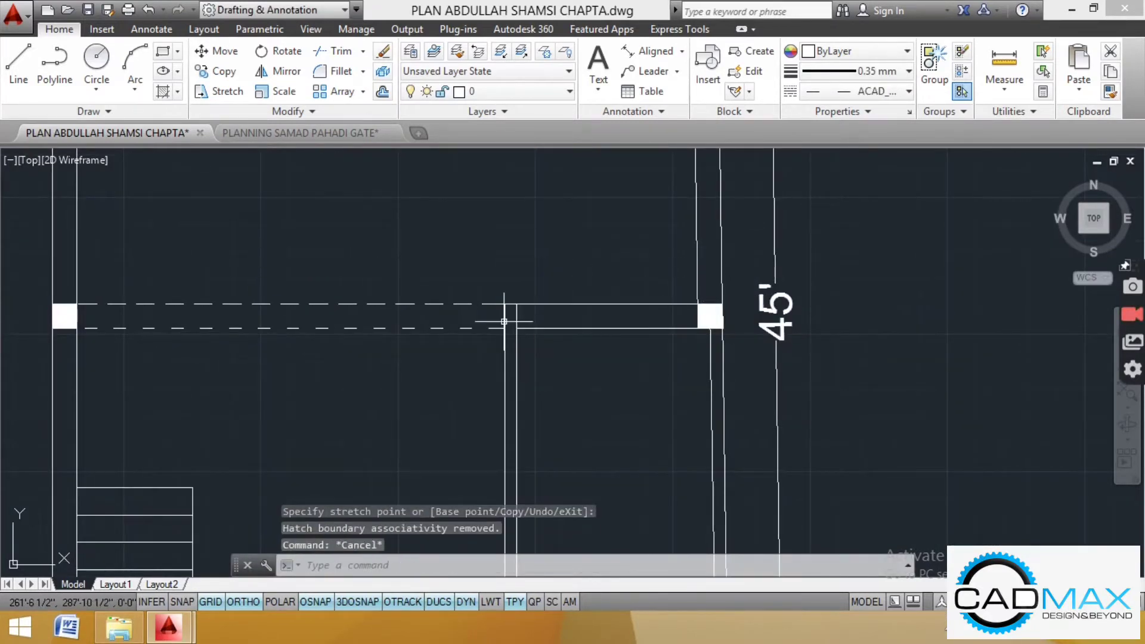
pyautogui.scroll(2, 481, 338)
pyautogui.moveTo(496, 312); pyautogui.dragTo(489, 329)
pyautogui.scroll(-4, 627, 327)
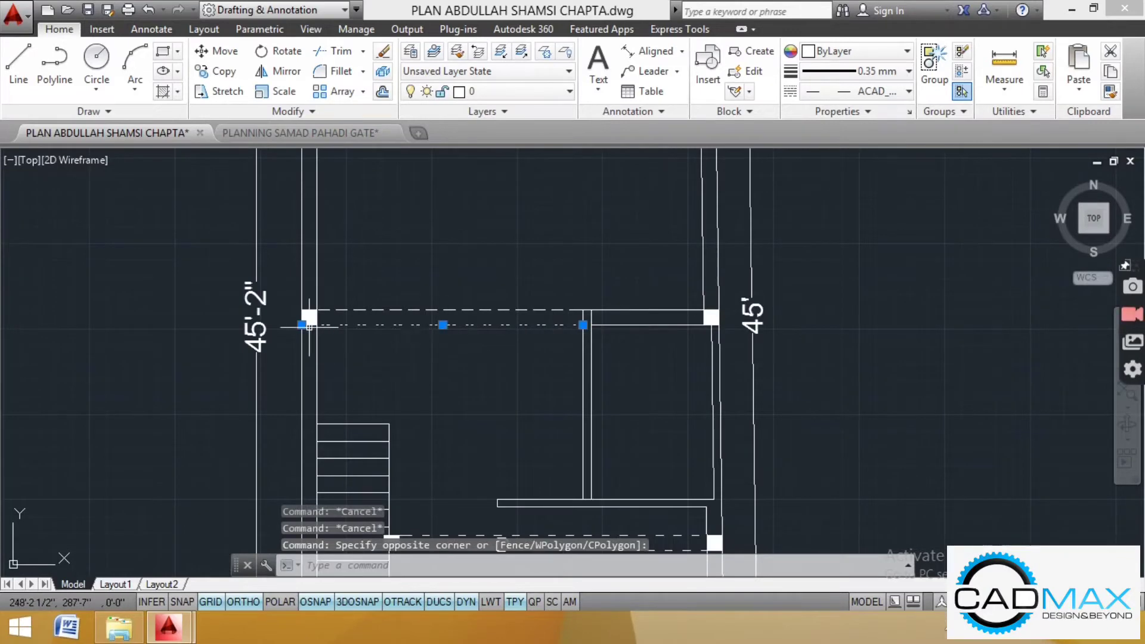
pyautogui.press('Escape')
pyautogui.scroll(3, 298, 323)
pyautogui.scroll(-3, 437, 301)
pyautogui.scroll(3, 516, 276)
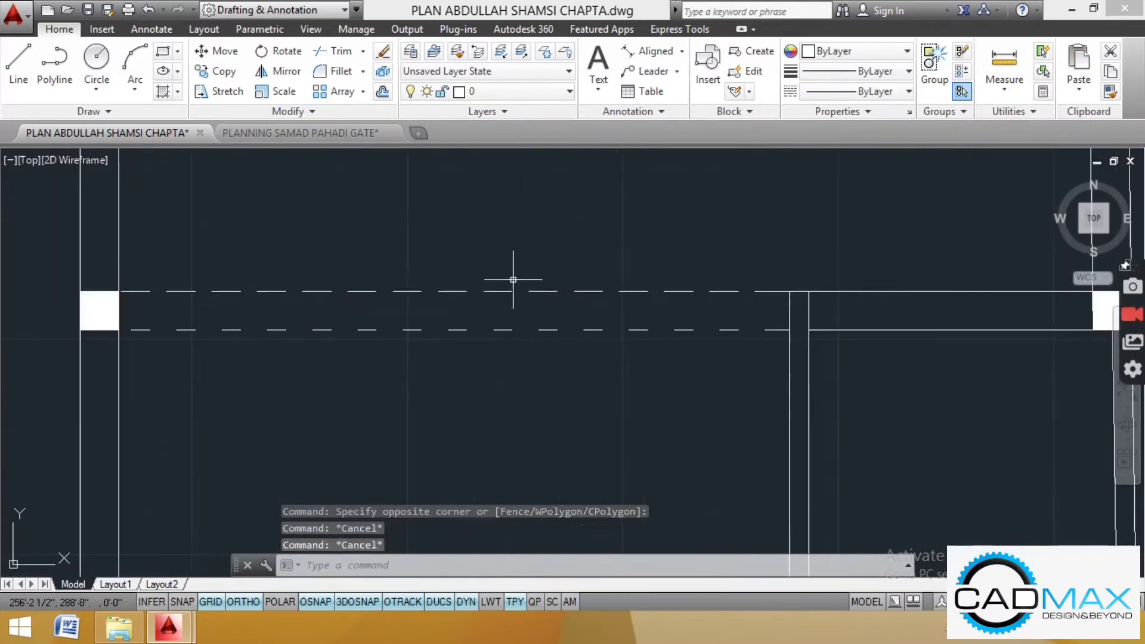
# Step: Shorten the upper dashed beam line so its end meets the left face of the vertical partition wall
pyautogui.scroll(-3, 384, 263)
pyautogui.scroll(2, 659, 282)
pyautogui.click(659, 282)
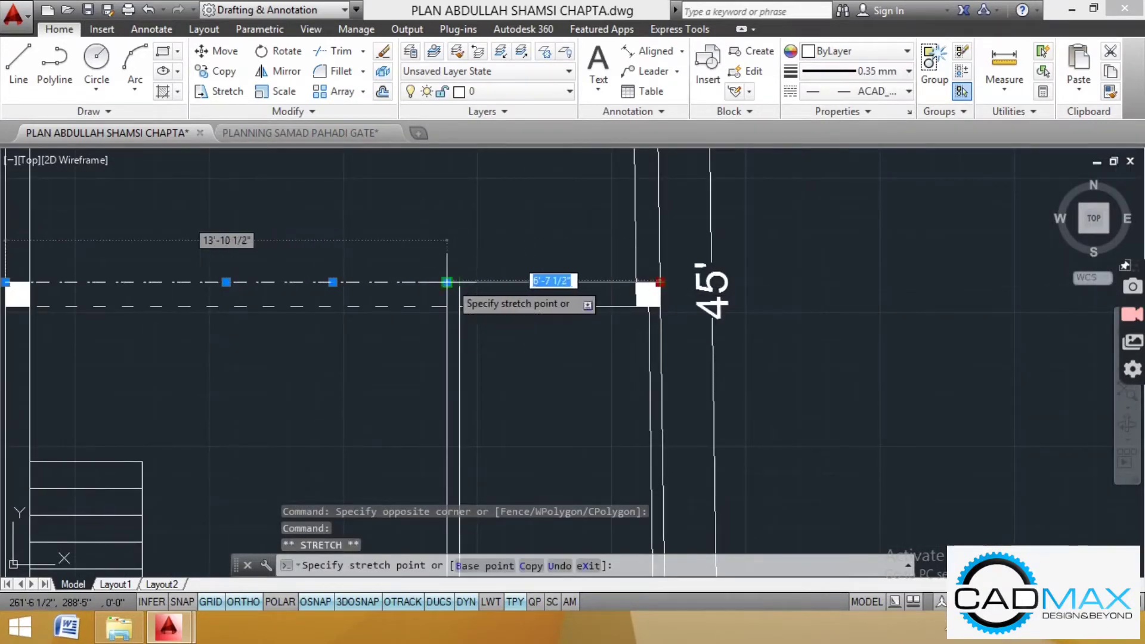
pyautogui.scroll(-2, 525, 317)
pyautogui.scroll(3, 471, 304)
pyautogui.click(475, 305)
pyautogui.click(464, 297)
pyautogui.press('Escape')
pyautogui.scroll(-2, 588, 320)
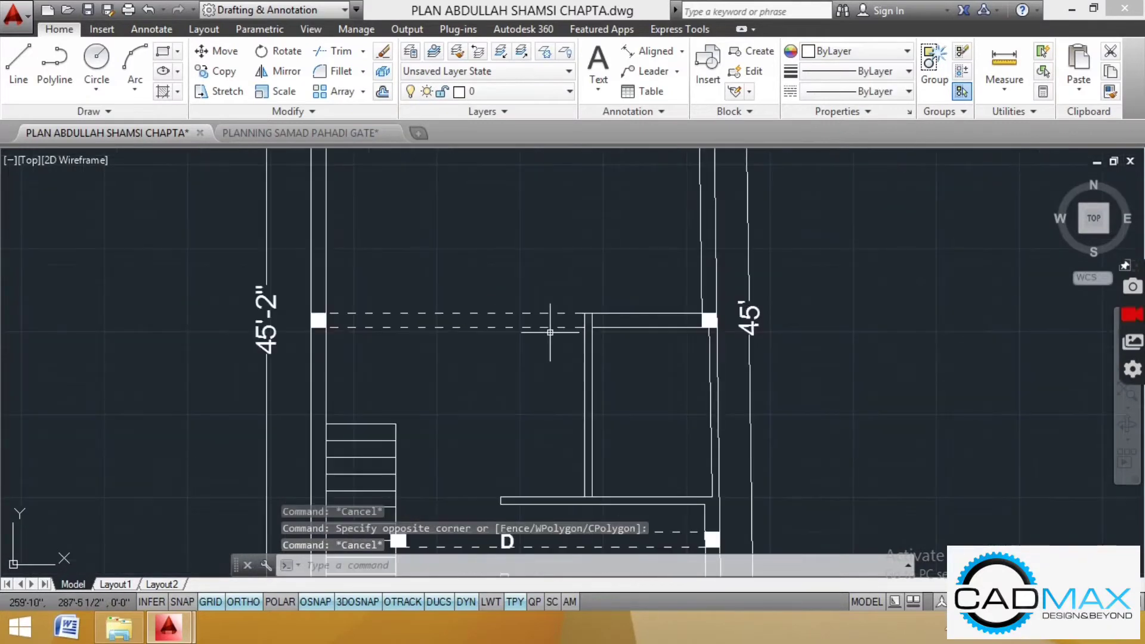
# Step: Extend the lower line of the short horizontal wall across the vertical partition to its left face
pyautogui.scroll(3, 632, 352)
pyautogui.write('EX')
pyautogui.press('space')
pyautogui.press('space')
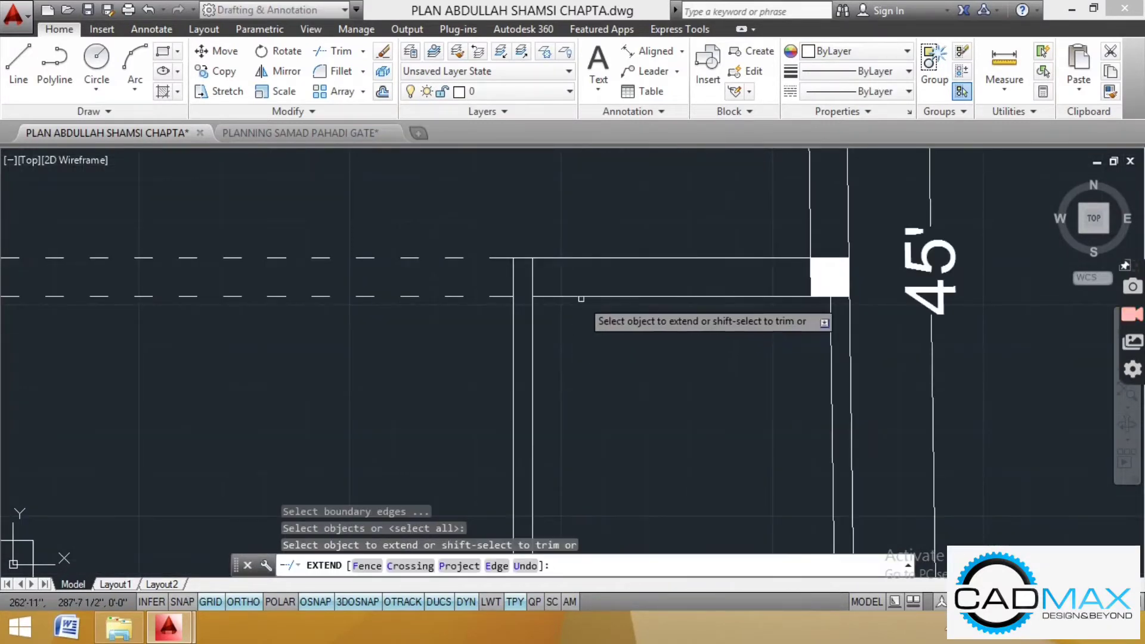
pyautogui.click(579, 298)
pyautogui.press('Escape')
# Step: Draw a 3' line down the partition's left face from the wall junction, then a horizontal line across the partition
pyautogui.click(19, 63)
pyautogui.click(512, 296)
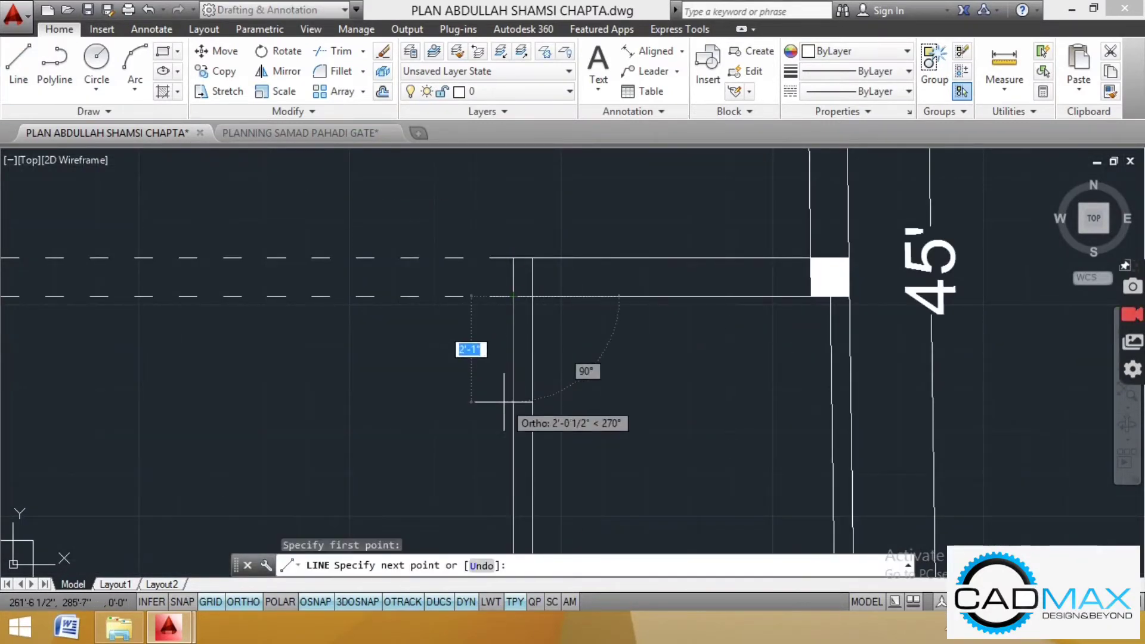
pyautogui.write("3'")
pyautogui.press('Return')
pyautogui.scroll(-4, 541, 354)
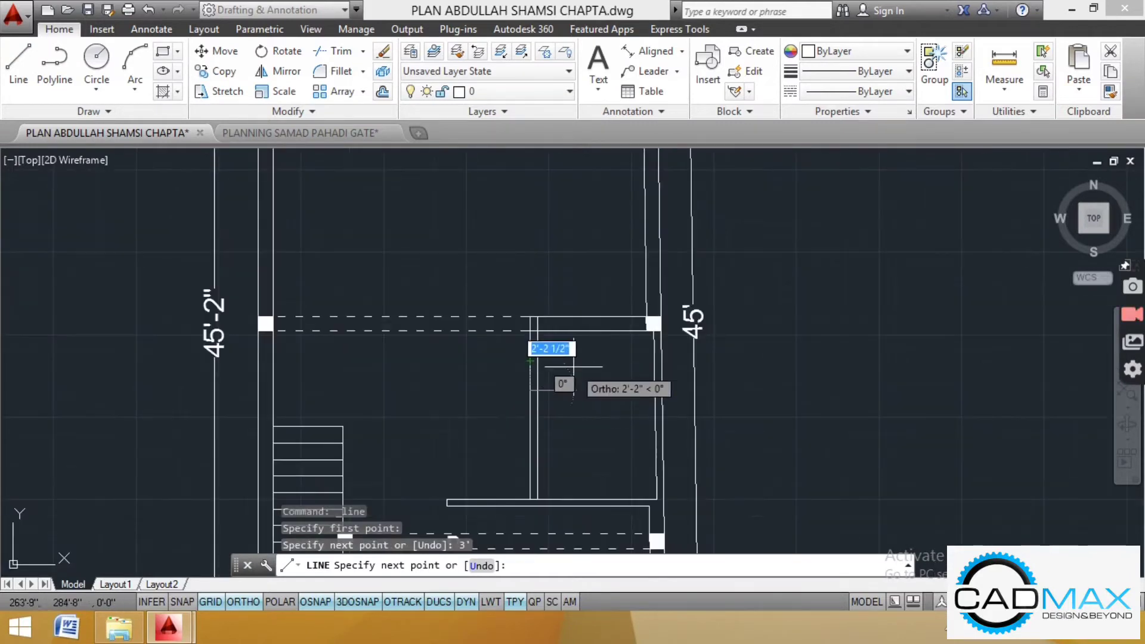
pyautogui.click(581, 367)
pyautogui.press('Escape')
pyautogui.press('Escape')
pyautogui.press('Escape')
pyautogui.press('Escape')
# Step: Trim the partition lines above the new horizontal line to open the doorway, and trim that line's overhang
pyautogui.click(341, 52)
pyautogui.press('space')
pyautogui.click(550, 356)
pyautogui.click(534, 365)
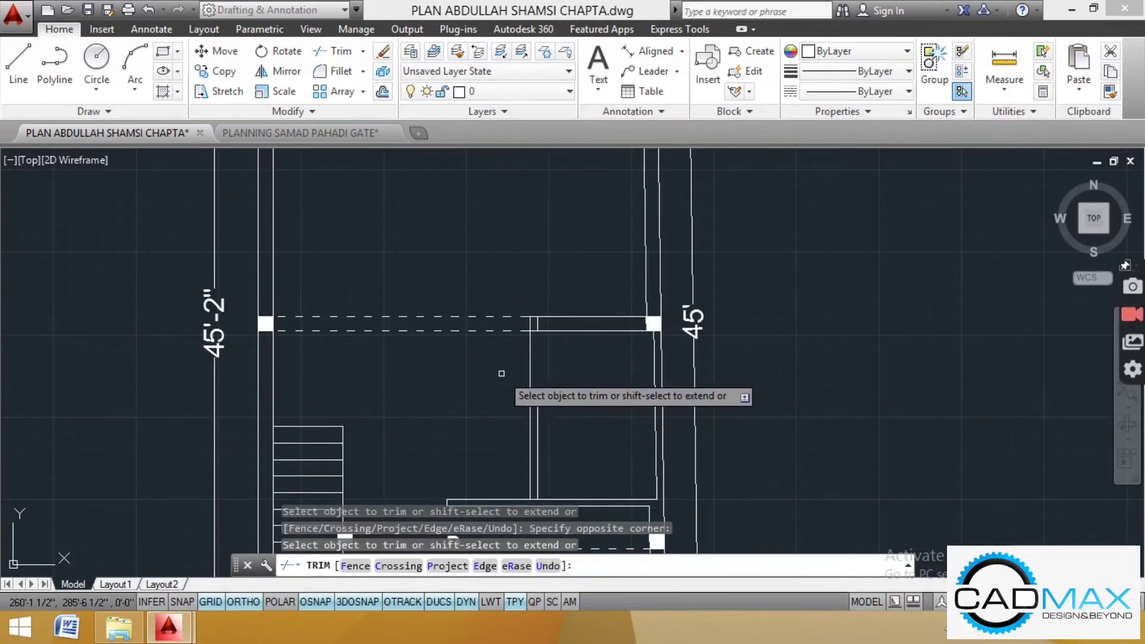
pyautogui.click(523, 361)
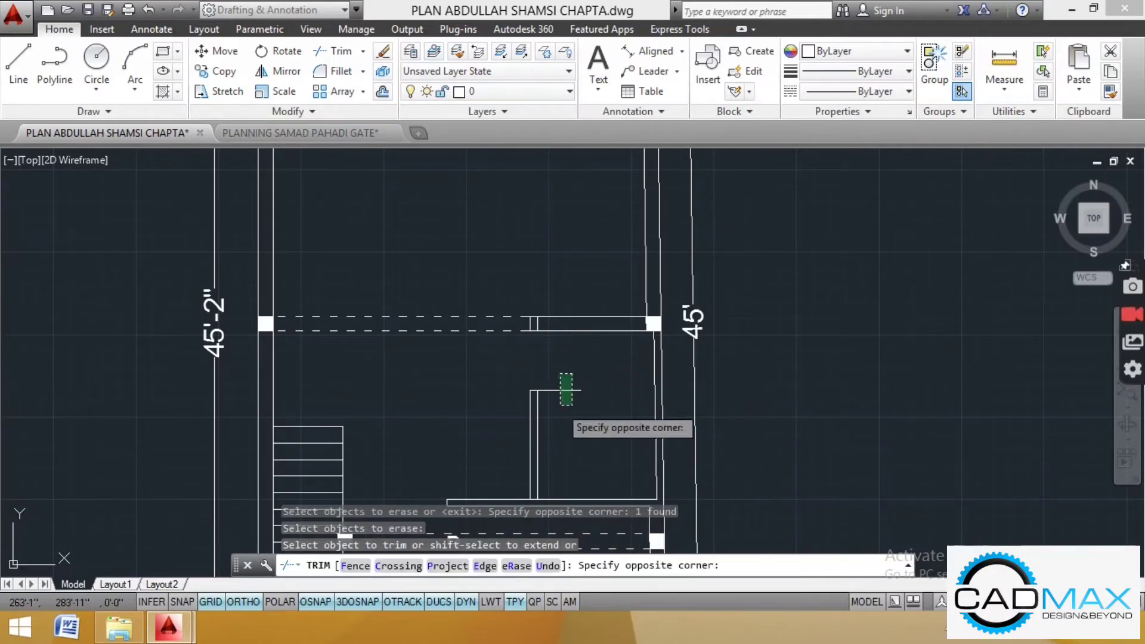
pyautogui.press('Escape')
pyautogui.press('Escape')
# Step: Erase the leftover vertical partition line inside the short horizontal wall above the doorway
pyautogui.scroll(7, 540, 313)
pyautogui.click(531, 305)
pyautogui.press('Delete')
pyautogui.scroll(-4, 525, 394)
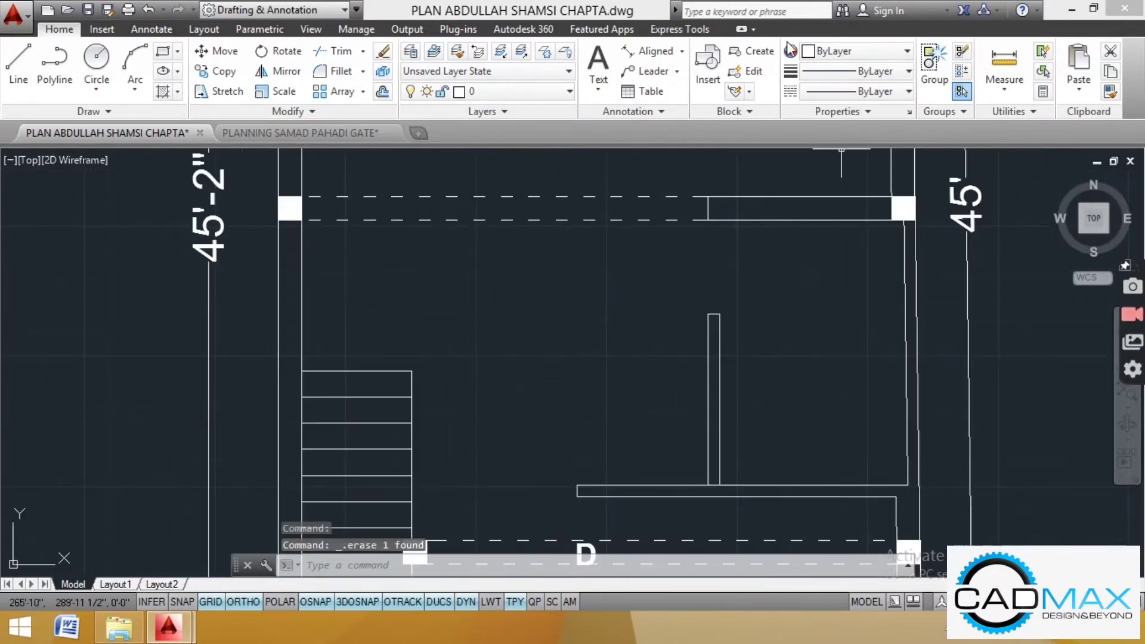
# Step: Offset the partition's end line 14" downward to mark the upper edge of the window opening
pyautogui.press('Return')
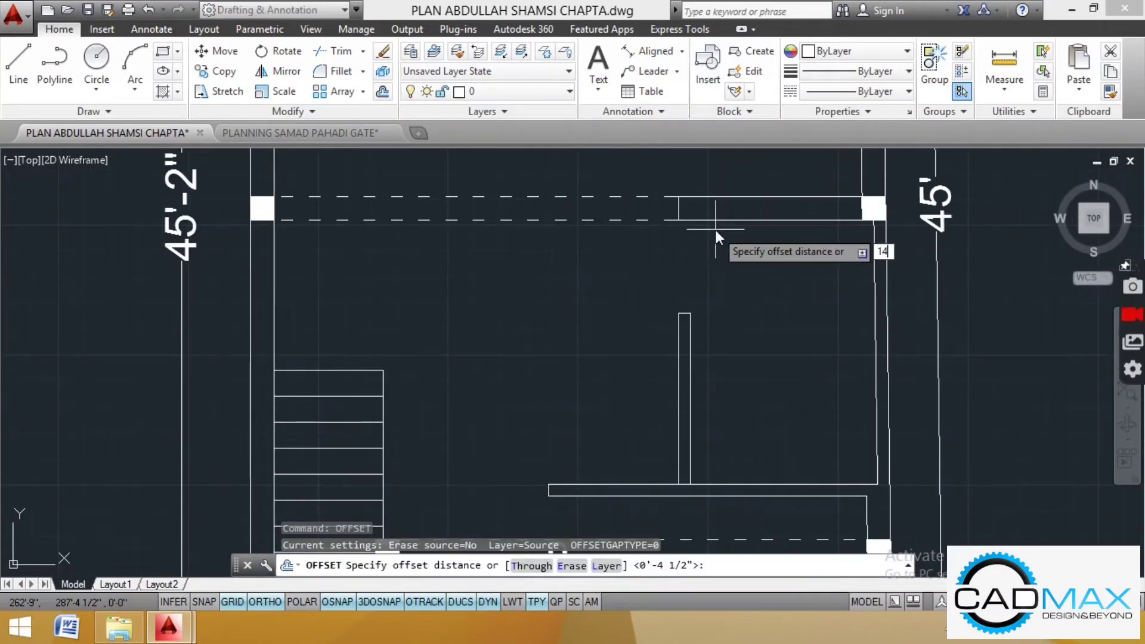
pyautogui.write('14')
pyautogui.press('Return')
pyautogui.scroll(3, 683, 315)
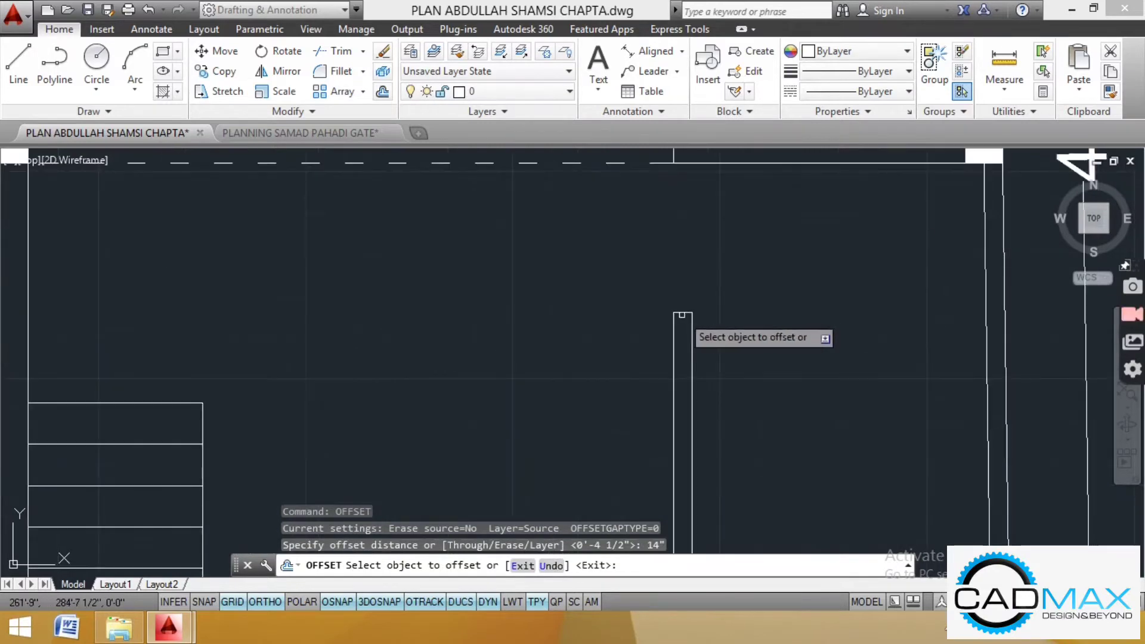
pyautogui.click(682, 314)
pyautogui.click(611, 393)
pyautogui.scroll(-3, 650, 292)
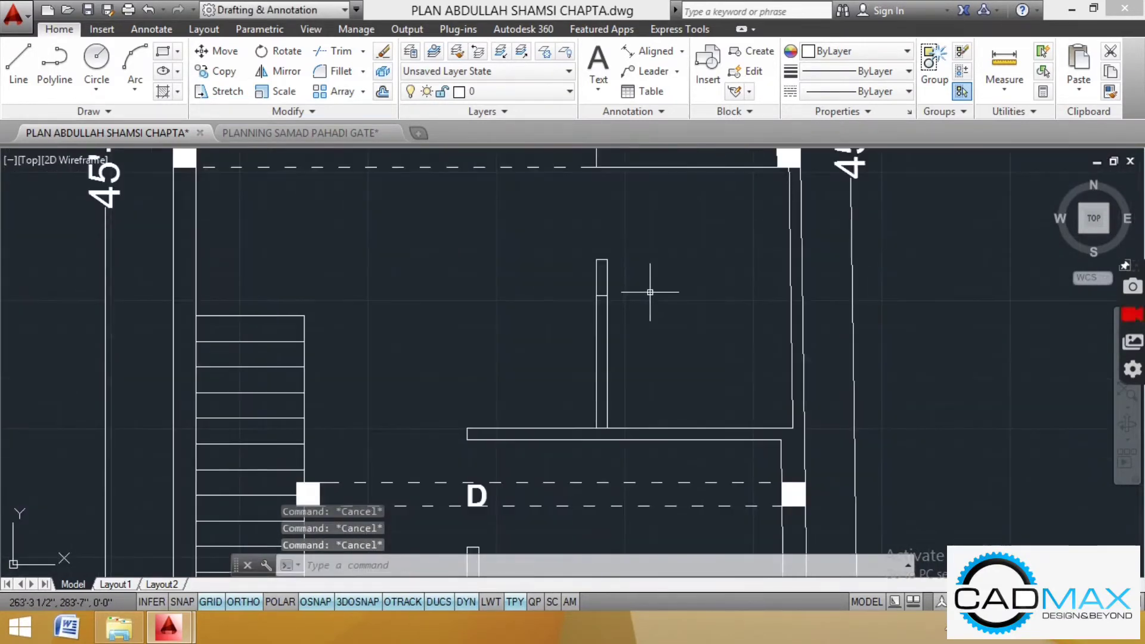
# Step: Offset the window opening's upper edge 3' downward to mark its lower edge
pyautogui.press('Return')
pyautogui.press('Return')
pyautogui.write("3'")
pyautogui.press('Return')
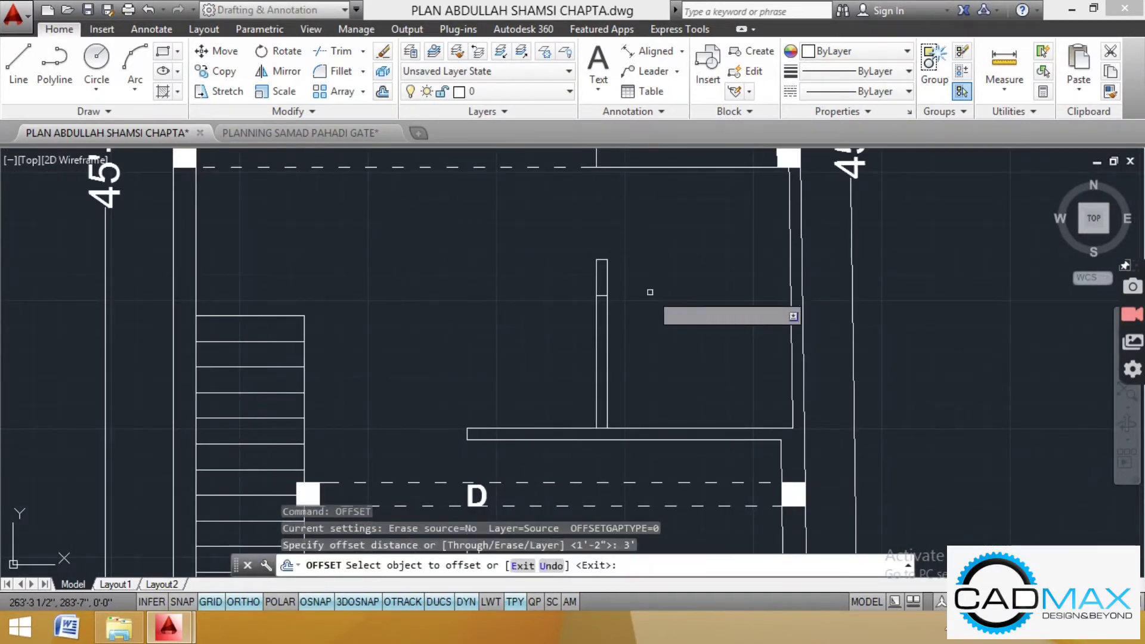
pyautogui.scroll(4, 626, 292)
pyautogui.click(642, 288)
pyautogui.scroll(-4, 599, 287)
pyautogui.click(560, 352)
pyautogui.press('Escape')
pyautogui.press('Escape')
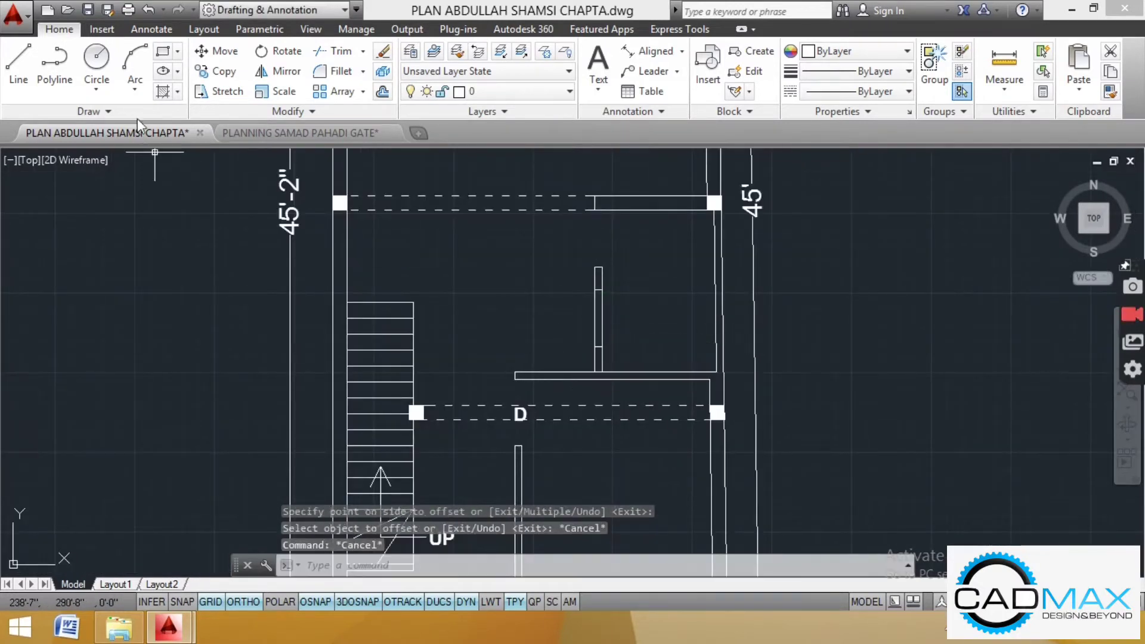
# Step: Draw a vertical line between the midpoints of the window opening's lower and upper edges
pyautogui.click(18, 62)
pyautogui.scroll(4, 598, 354)
pyautogui.click(591, 334)
pyautogui.scroll(-2, 590, 334)
pyautogui.scroll(2, 588, 245)
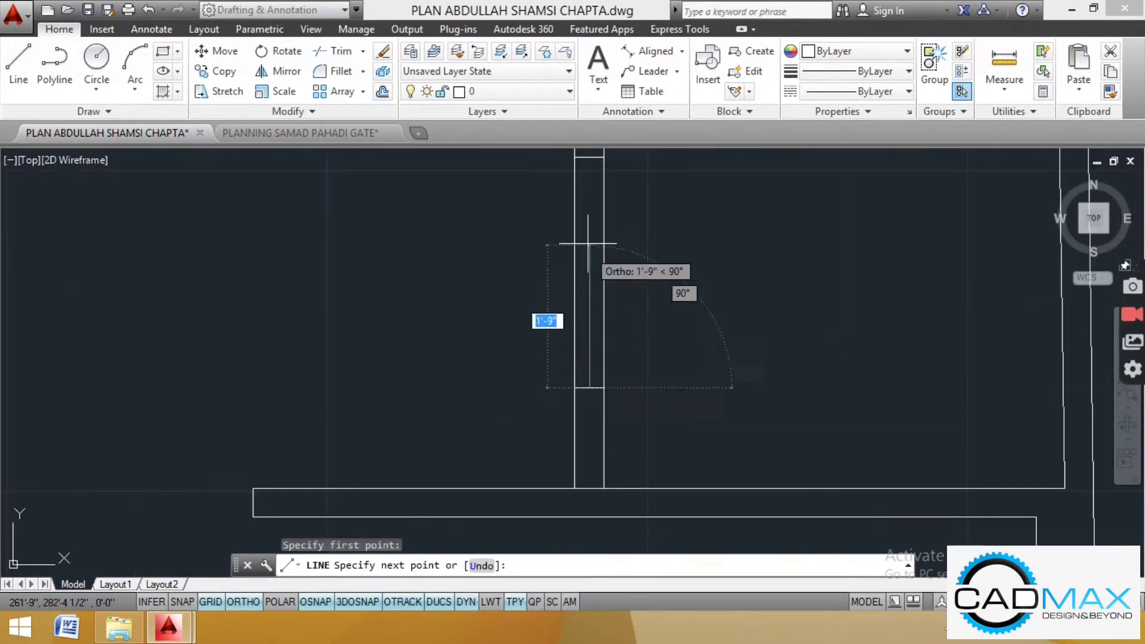
pyautogui.scroll(-2, 589, 239)
pyautogui.scroll(4, 595, 208)
pyautogui.click(577, 173)
pyautogui.press('Escape')
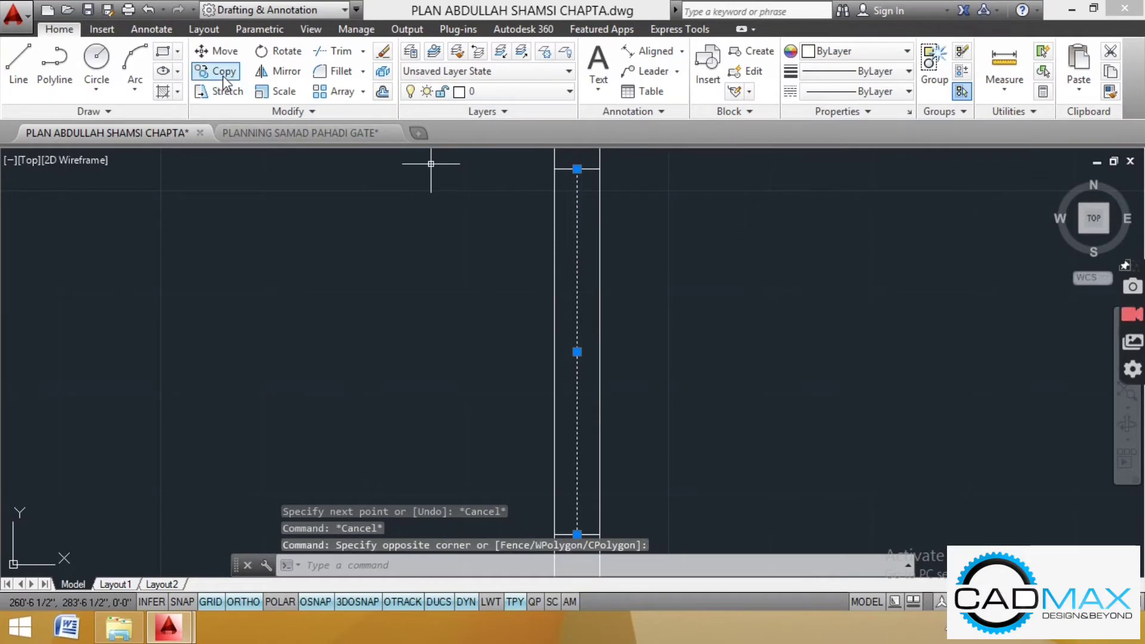
# Step: Copy the window's centre line a short distance to the right to form the second glazing line
pyautogui.click(224, 78)
pyautogui.scroll(-2, 334, 507)
pyautogui.scroll(4, 486, 334)
pyautogui.click(567, 365)
pyautogui.click(587, 363)
pyautogui.press('Escape')
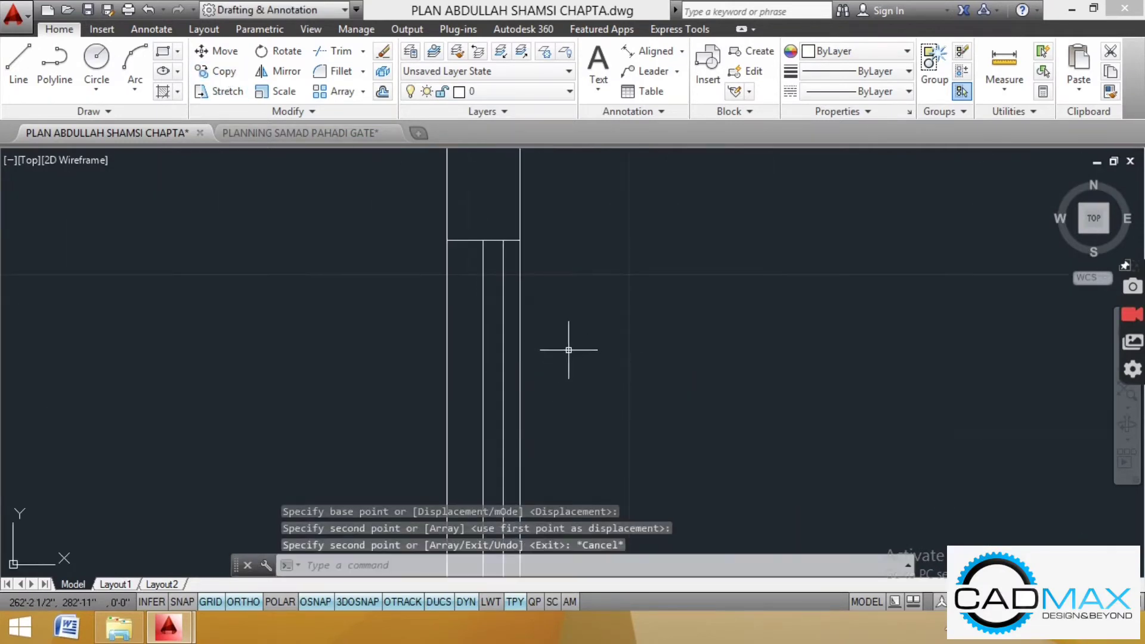
pyautogui.press('Escape')
# Step: Move both glazing lines about 1/2" to the left to centre them in the partition
pyautogui.click(505, 314)
pyautogui.click(477, 324)
pyautogui.click(229, 57)
pyautogui.scroll(2, 511, 272)
pyautogui.click(681, 307)
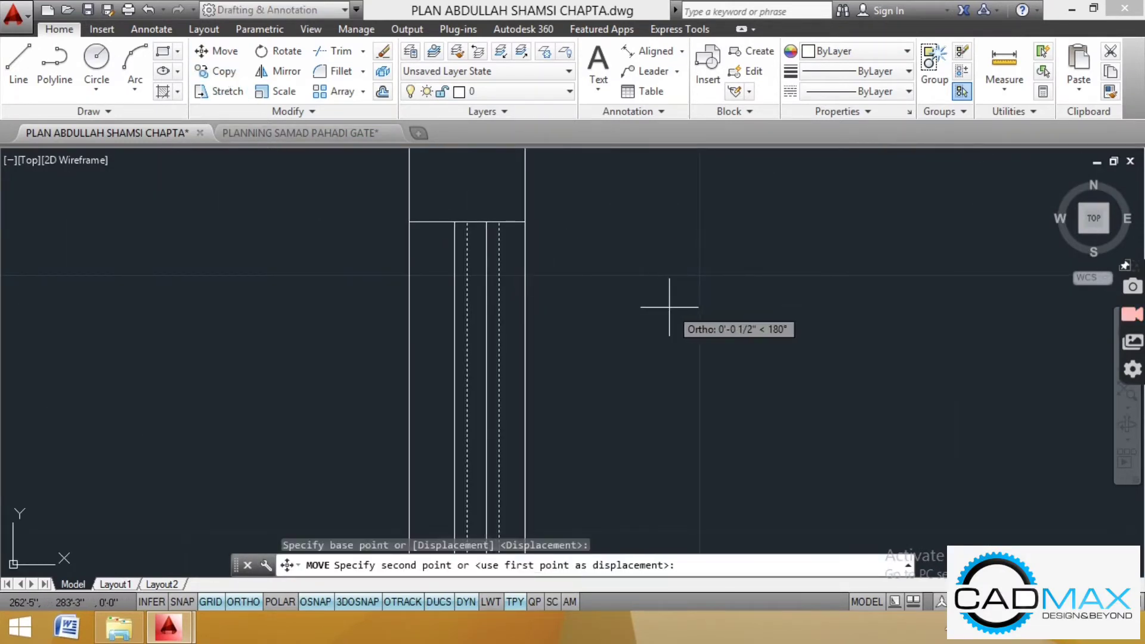
pyautogui.click(666, 307)
pyautogui.scroll(-3, 659, 266)
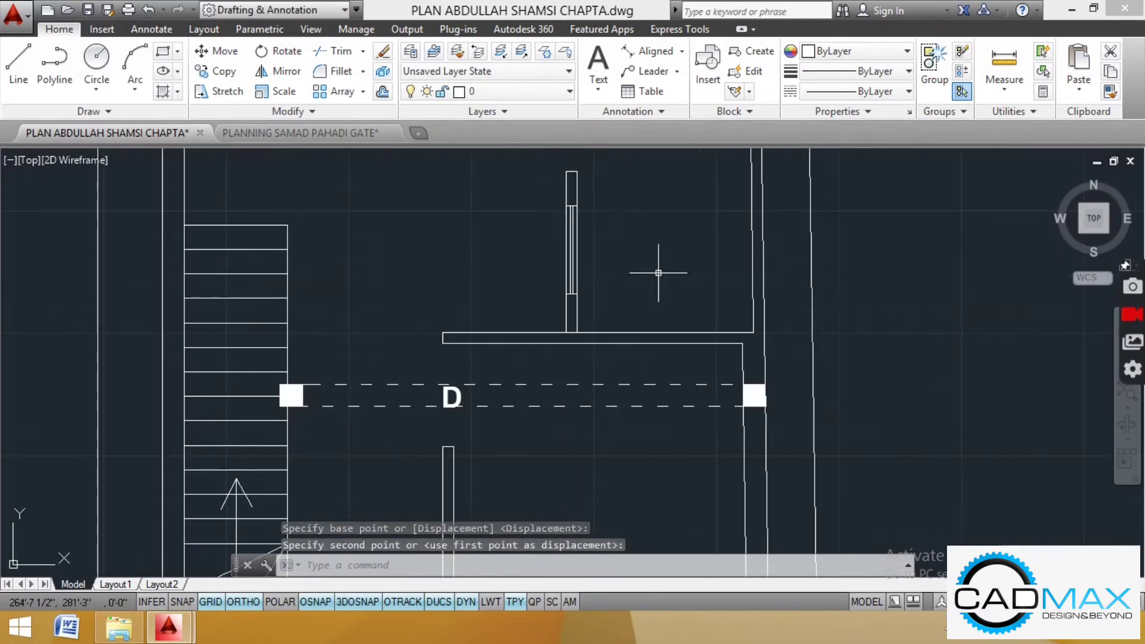
# Step: Offset the upper line of the horizontal wall below the partition 2' upward into the small room
pyautogui.scroll(2, 690, 453)
pyautogui.scroll(-4, 629, 293)
pyautogui.scroll(2, 647, 397)
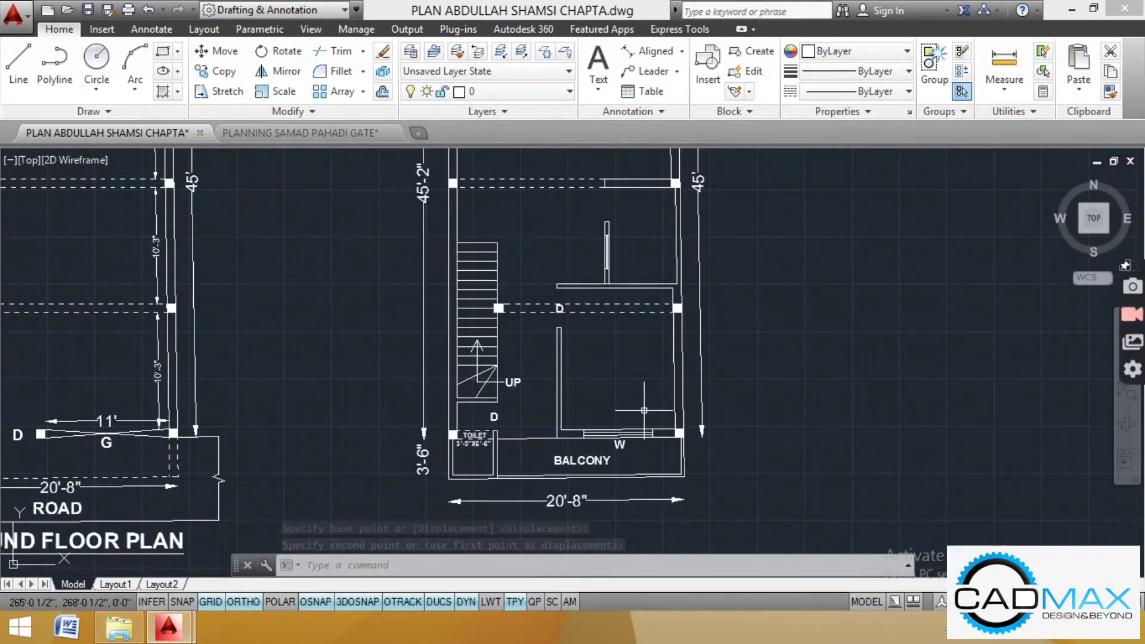
pyautogui.write('o')
pyautogui.press('Return')
pyautogui.write("2'")
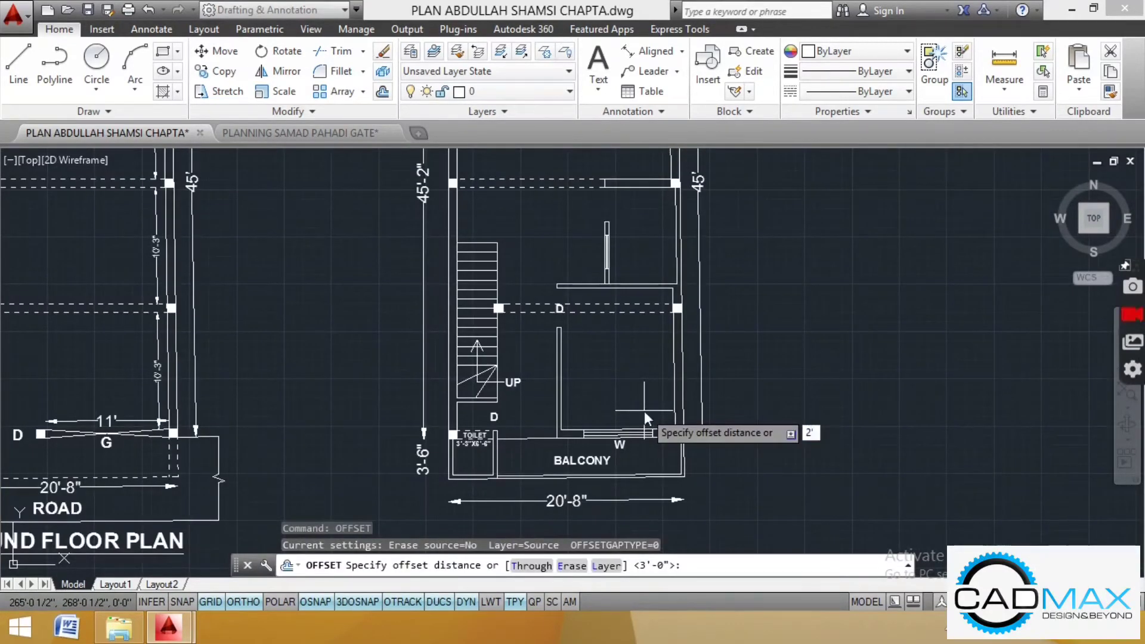
pyautogui.press('Return')
pyautogui.scroll(4, 642, 320)
pyautogui.click(642, 338)
pyautogui.click(639, 305)
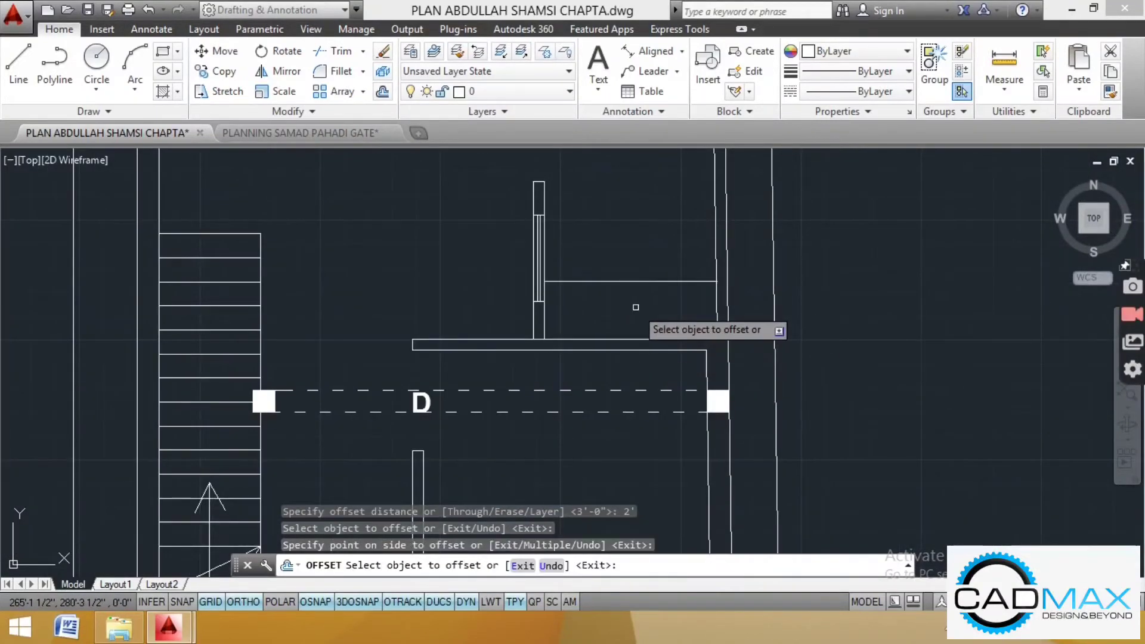
# Step: Offset the inner line of the right outer wall 2' to the left into the small room
pyautogui.moveTo(705, 207); pyautogui.dragTo(685, 294, button='middle')
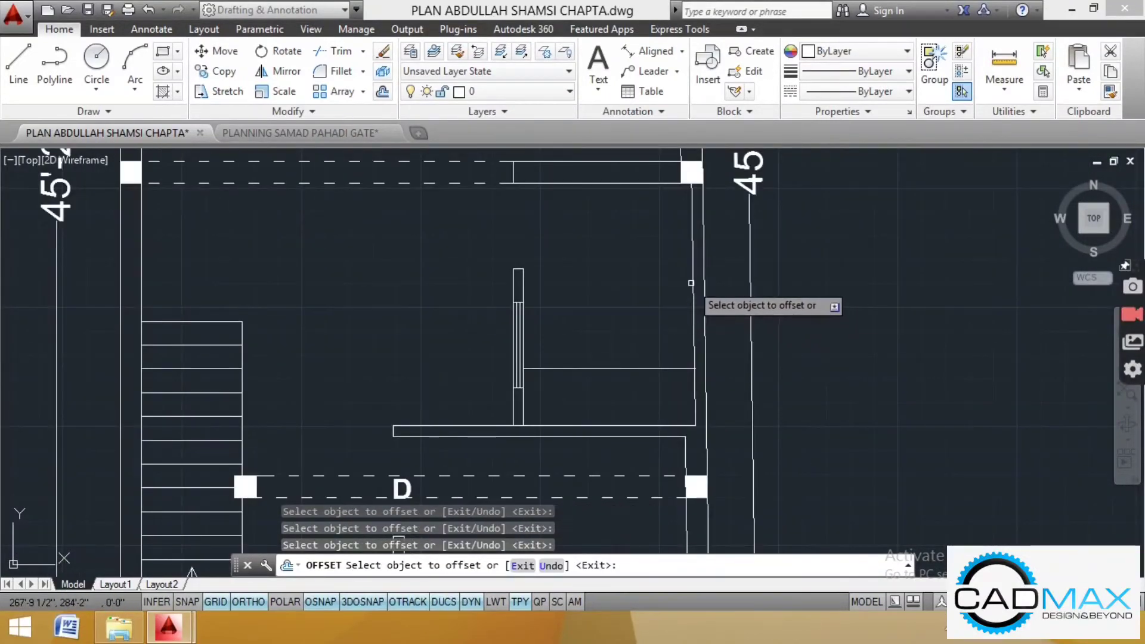
pyautogui.click(692, 283)
pyautogui.click(636, 281)
pyautogui.press('Escape')
pyautogui.press('Escape')
pyautogui.press('Escape')
# Step: Trim the new vertical offset line where it overruns the horizontal walls above and below the small room
pyautogui.click(324, 56)
pyautogui.press('Return')
pyautogui.scroll(2, 646, 173)
pyautogui.click(642, 174)
pyautogui.click(613, 175)
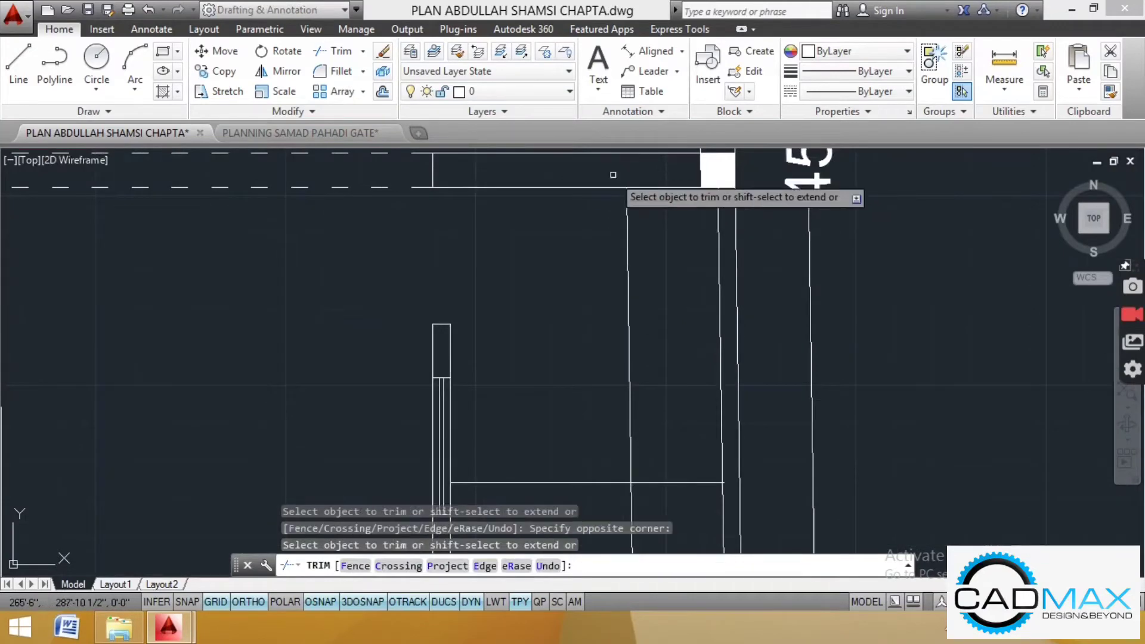
pyautogui.scroll(-3, 613, 175)
pyautogui.scroll(3, 629, 253)
pyautogui.scroll(2, 577, 336)
pyautogui.scroll(3, 577, 338)
pyautogui.click(577, 338)
pyautogui.click(552, 334)
pyautogui.scroll(-3, 554, 373)
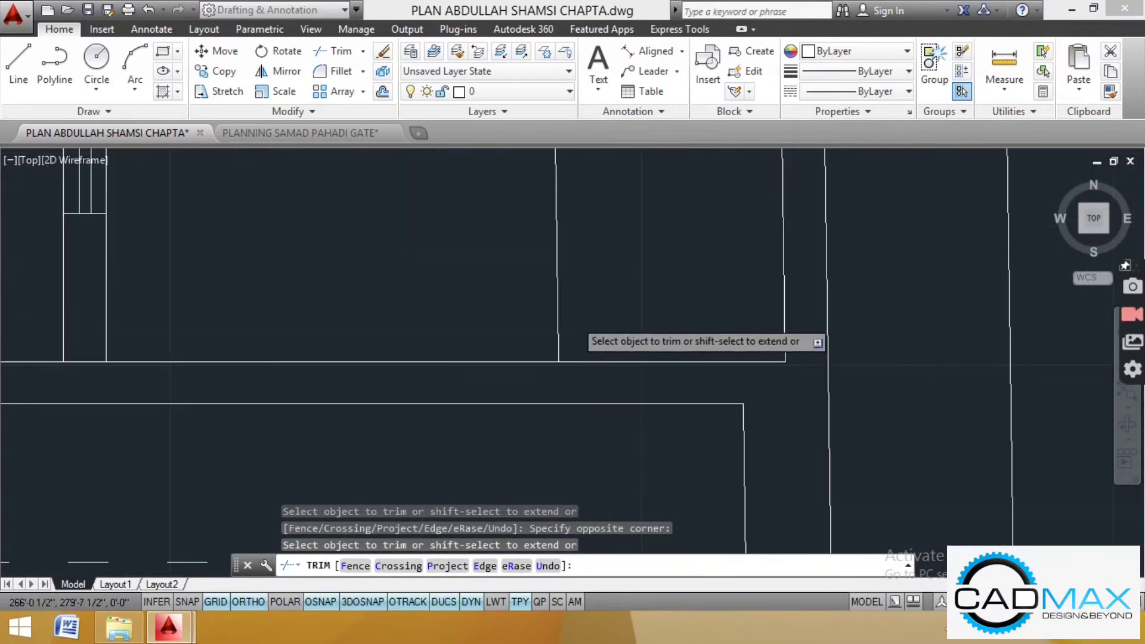
# Step: Trim the overhanging ends of the two 2' offset lines so they meet in a clean corner
pyautogui.scroll(-3, 575, 320)
pyautogui.click(614, 264)
pyautogui.click(606, 277)
pyautogui.scroll(3, 624, 276)
pyautogui.scroll(4, 619, 264)
pyautogui.click(618, 274)
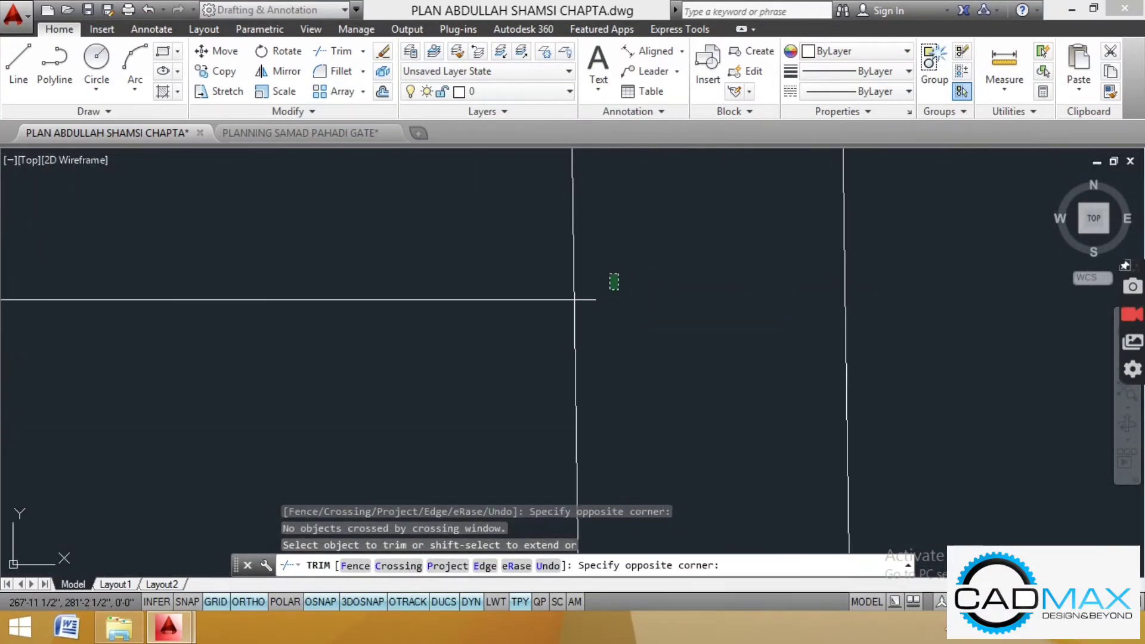
pyautogui.click(615, 284)
pyautogui.scroll(-6, 630, 312)
pyautogui.press('Escape')
pyautogui.press('Escape')
pyautogui.press('Escape')
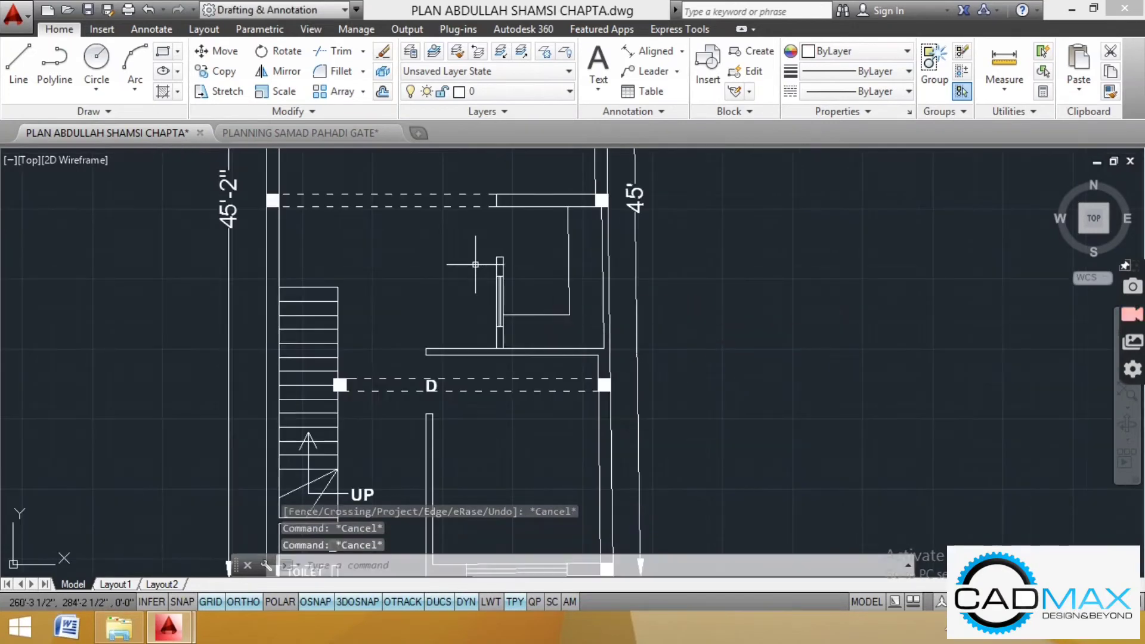
# Step: Copy the door label D from the dashed beam to the new doorway above the partition, with Ortho off
pyautogui.scroll(-3, 475, 265)
pyautogui.scroll(3, 506, 381)
pyautogui.scroll(3, 504, 376)
pyautogui.click(503, 372)
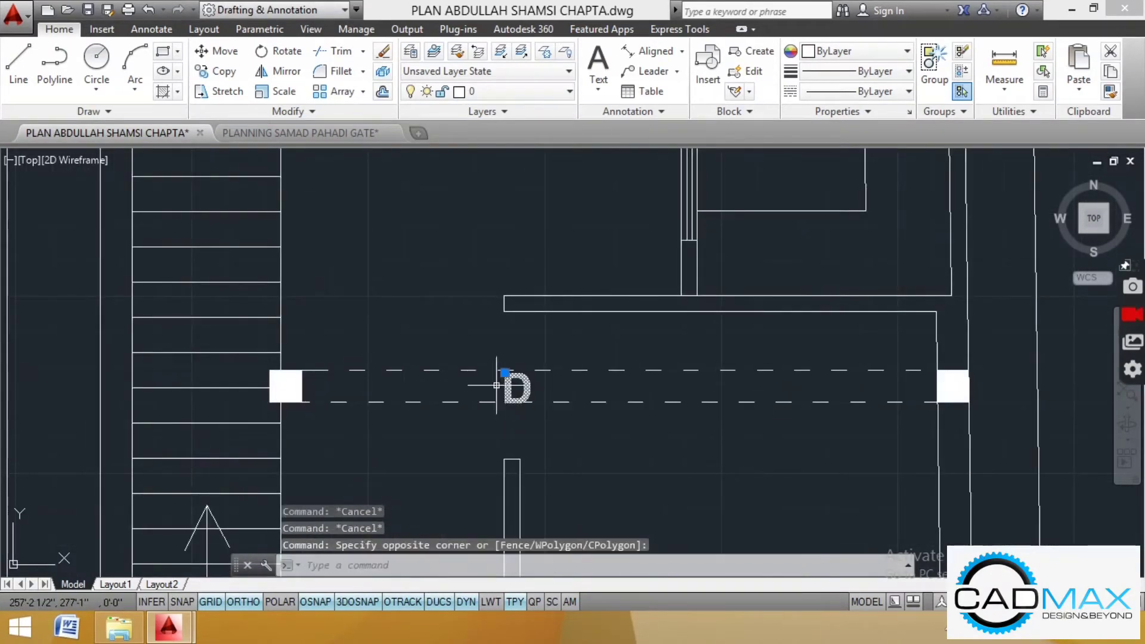
pyautogui.click(217, 71)
pyautogui.click(507, 387)
pyautogui.scroll(-4, 486, 474)
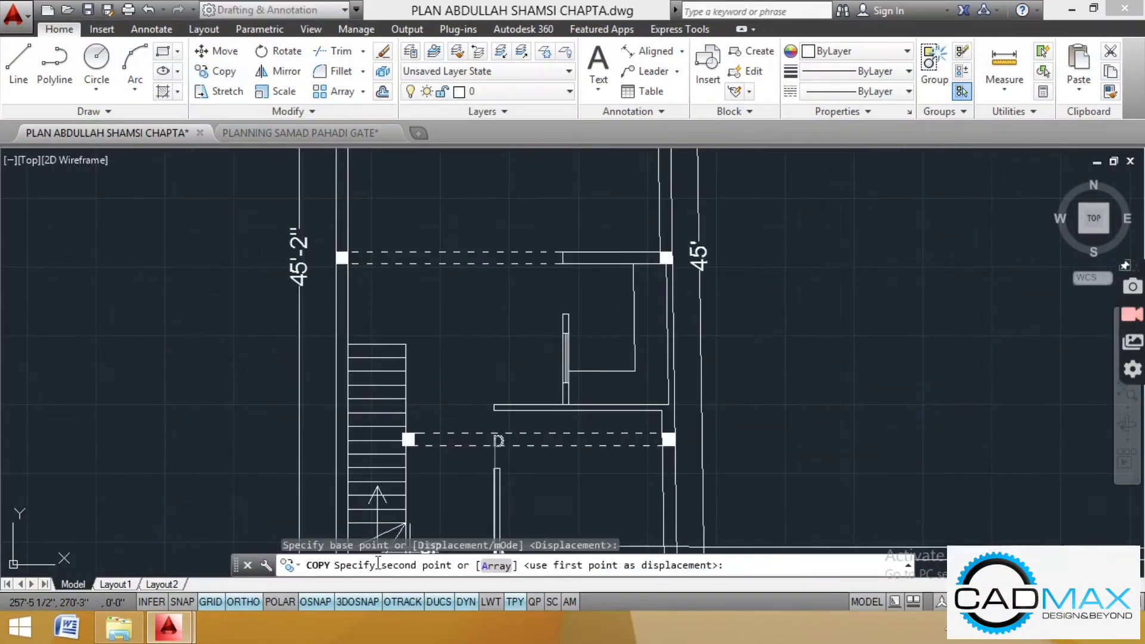
pyautogui.click(254, 602)
pyautogui.scroll(5, 566, 263)
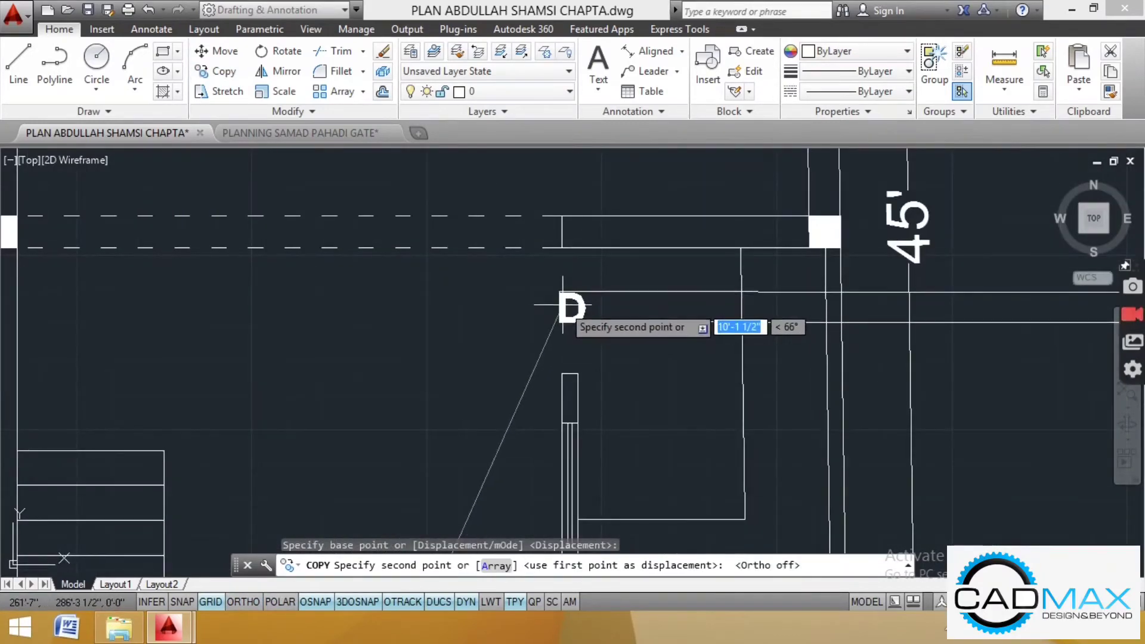
pyautogui.scroll(-6, 518, 227)
pyautogui.press('Escape')
# Step: Copy the window label W from the balcony window to the left side of the new partition window
pyautogui.click(542, 463)
pyautogui.click(217, 72)
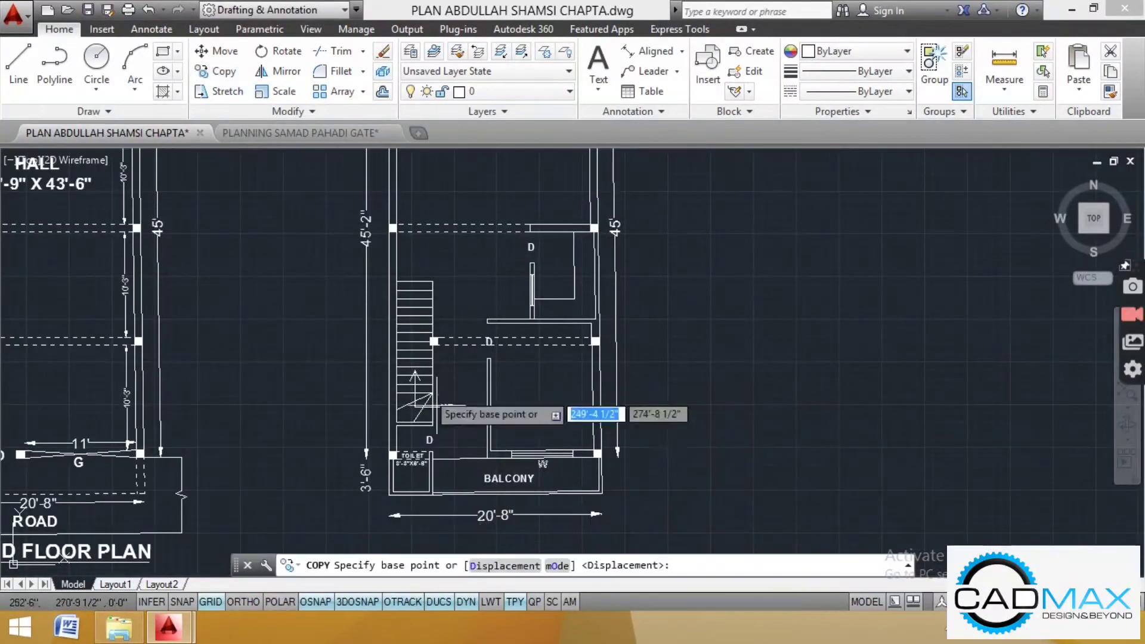
pyautogui.scroll(4, 528, 464)
pyautogui.click(577, 475)
pyautogui.scroll(-4, 525, 429)
pyautogui.scroll(6, 525, 370)
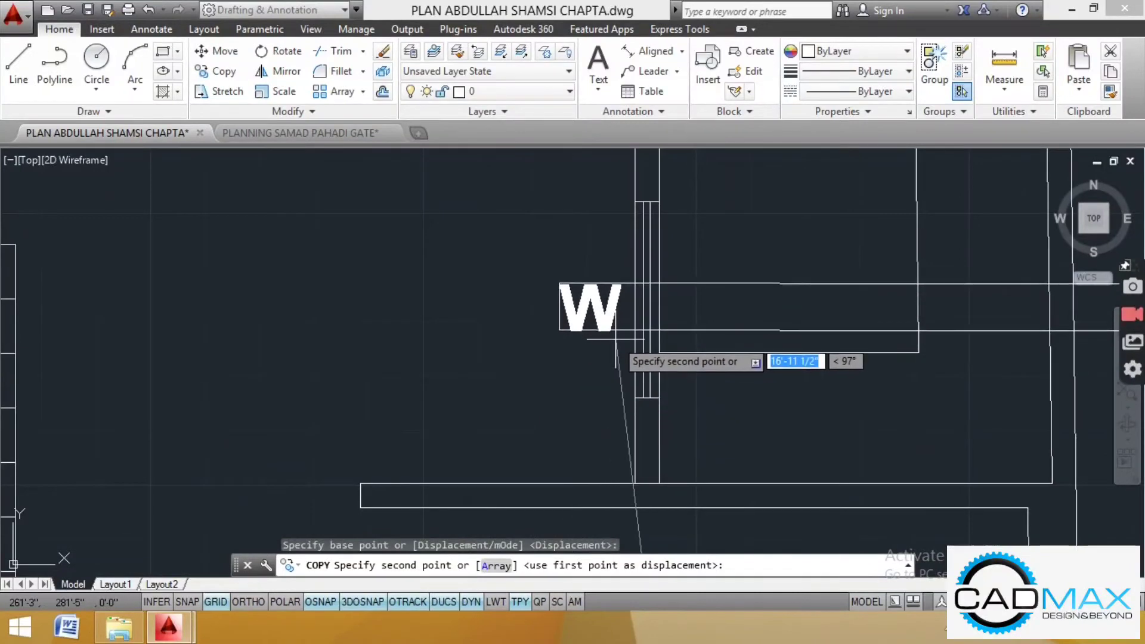
pyautogui.click(615, 335)
pyautogui.press('Escape')
pyautogui.scroll(-4, 553, 351)
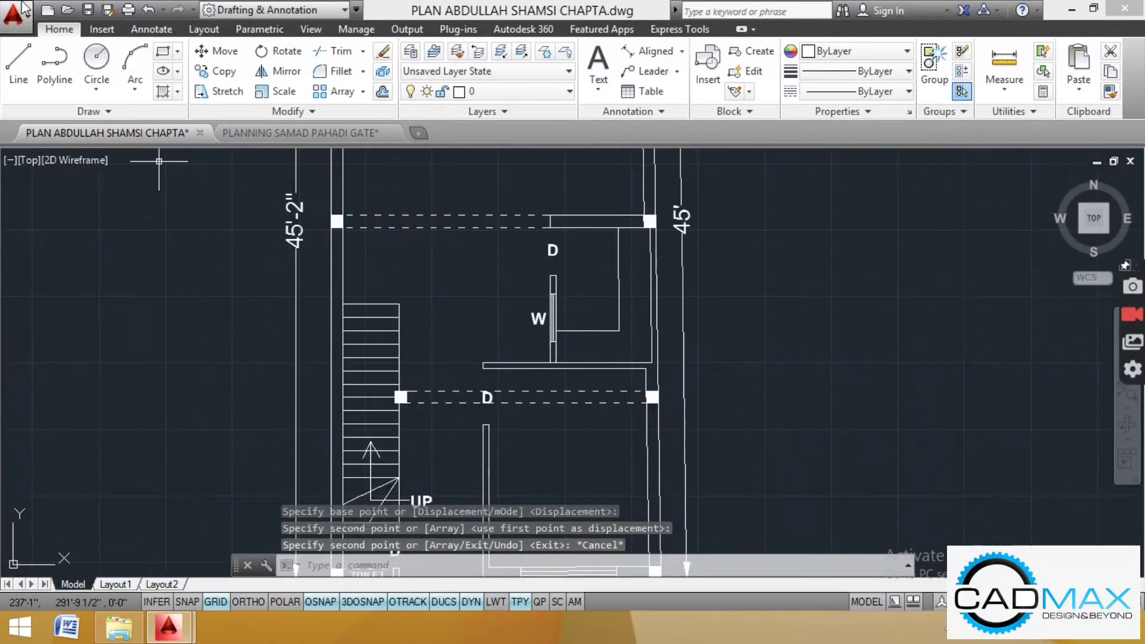
# Step: Draw a dashed outline in linetype ACAD_ISO03W100 with Ortho on, from the partition's upper end leftward and down to the horizontal wall's end
pyautogui.click(18, 60)
pyautogui.click(853, 92)
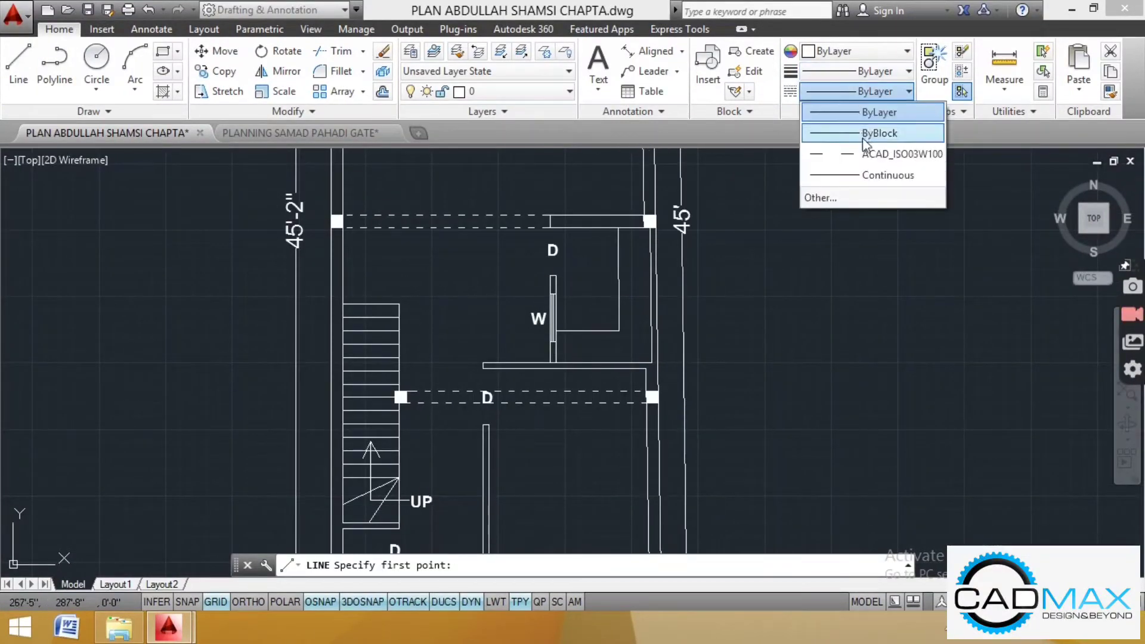
pyautogui.click(882, 145)
pyautogui.click(18, 60)
pyautogui.scroll(4, 561, 276)
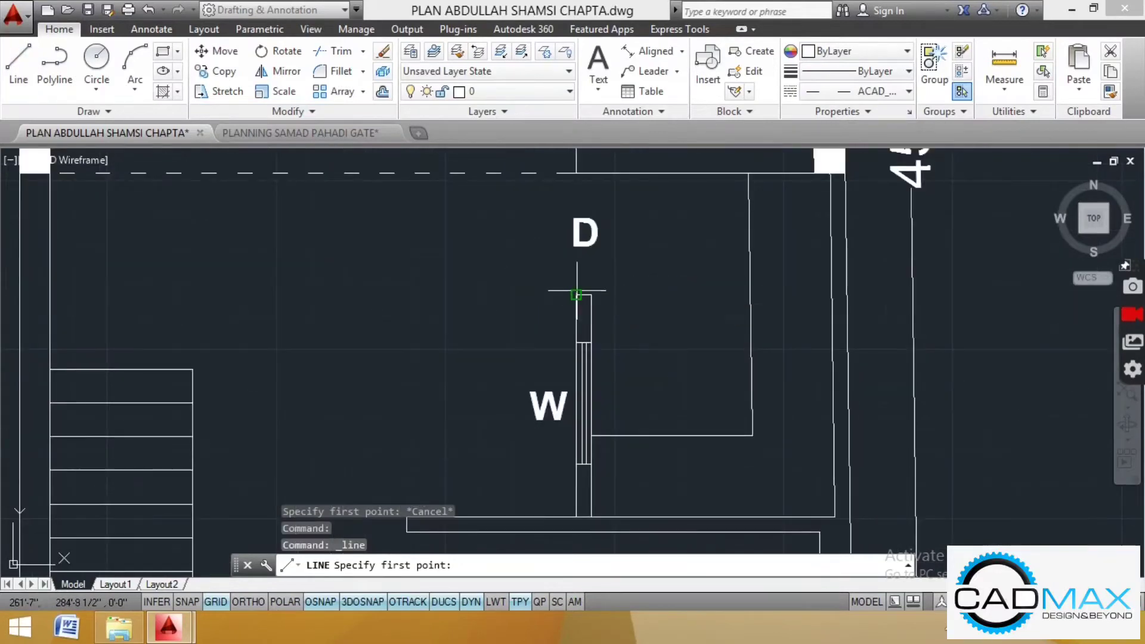
pyautogui.click(575, 293)
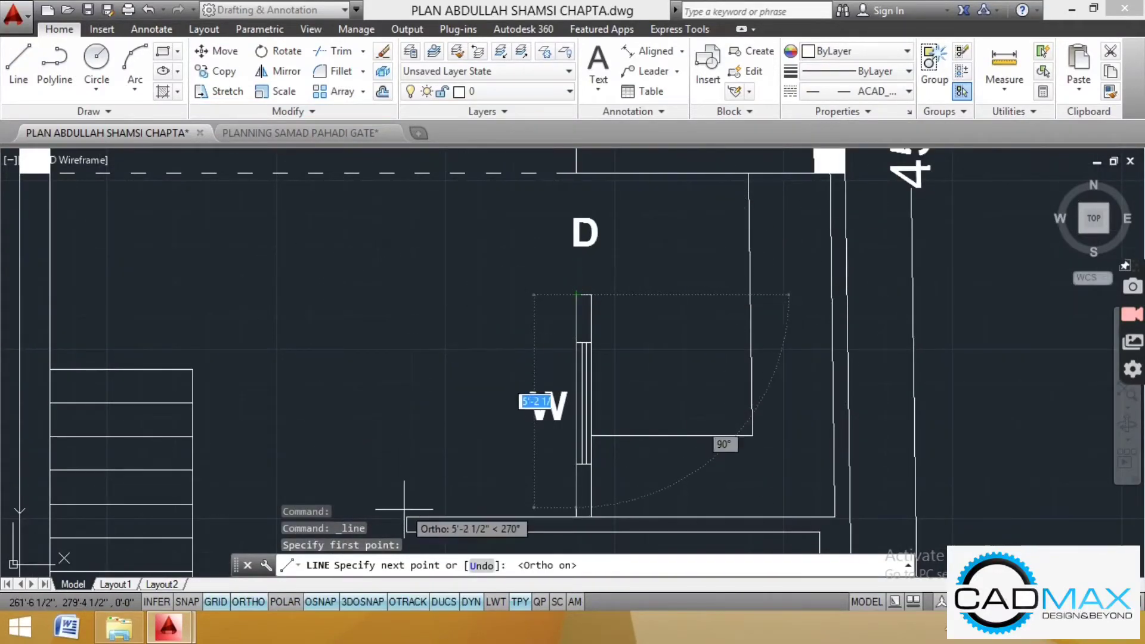
pyautogui.click(452, 295)
pyautogui.scroll(-4, 420, 227)
pyautogui.scroll(4, 447, 286)
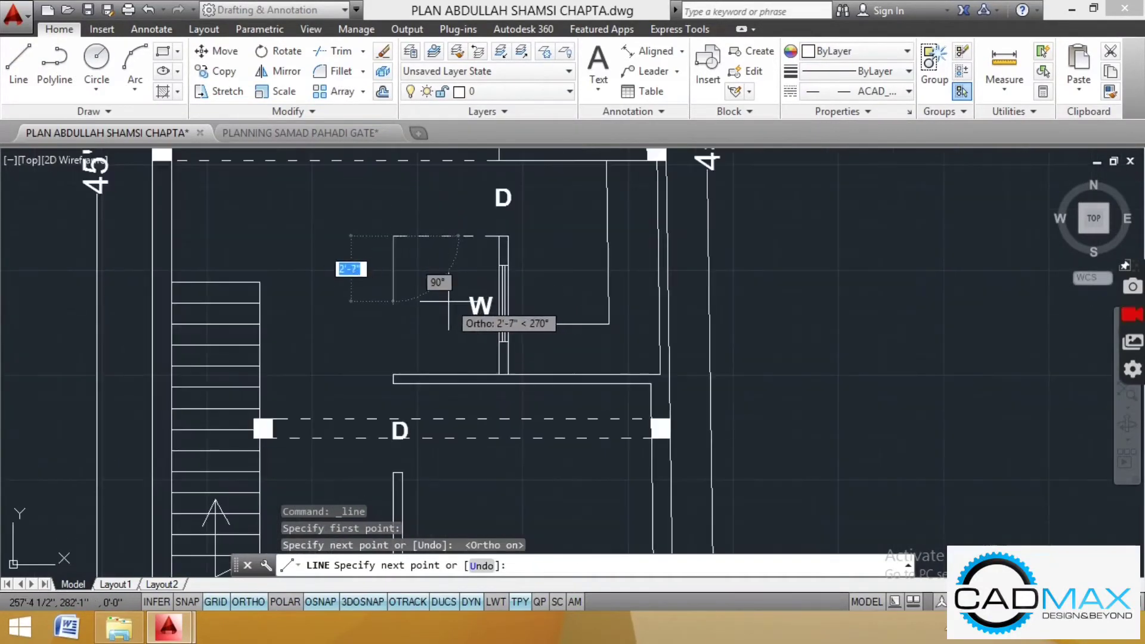
pyautogui.click(357, 417)
pyautogui.press('Escape')
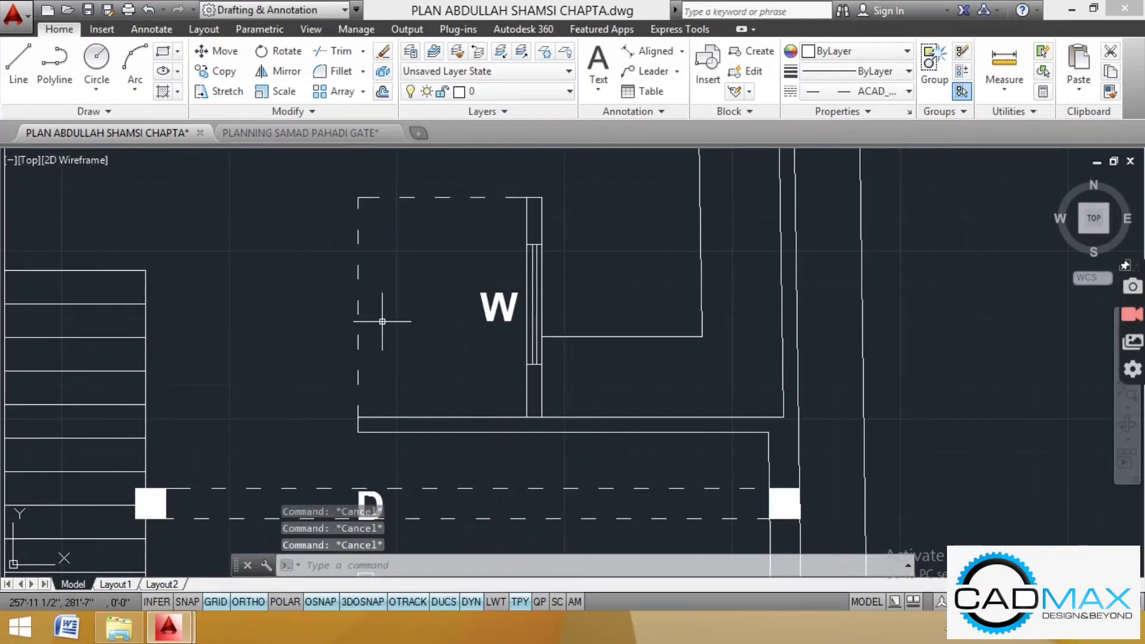
# Step: Offset the vertical dashed line 9" toward the partition window
pyautogui.press('Return')
pyautogui.write('9"')
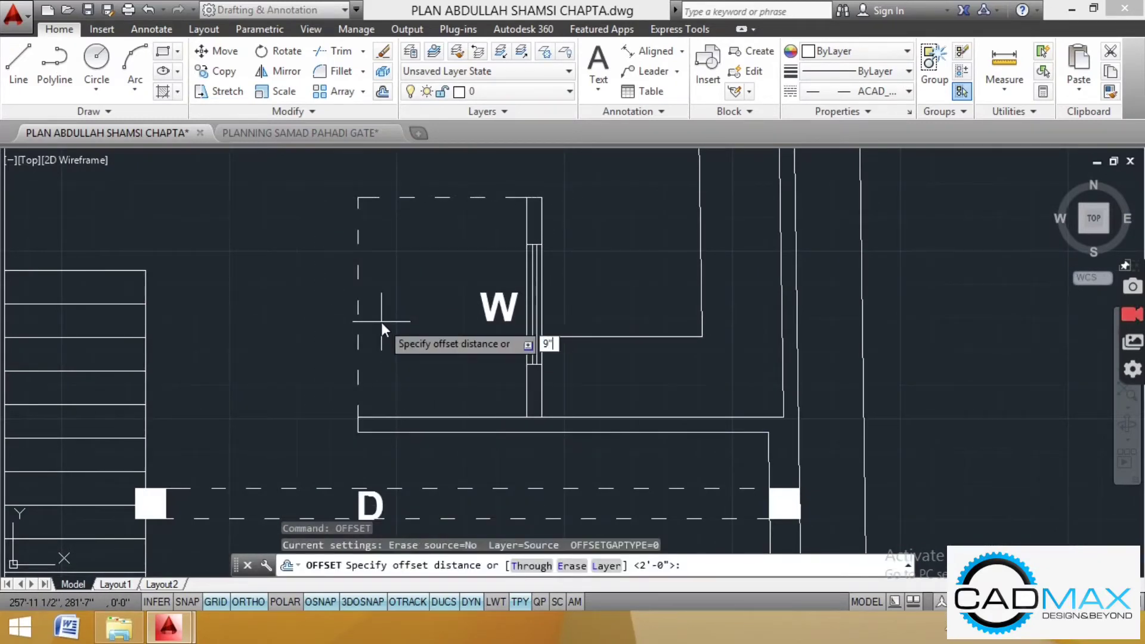
pyautogui.press('Return')
pyautogui.press('Escape')
pyautogui.press('Escape')
pyautogui.press('Escape')
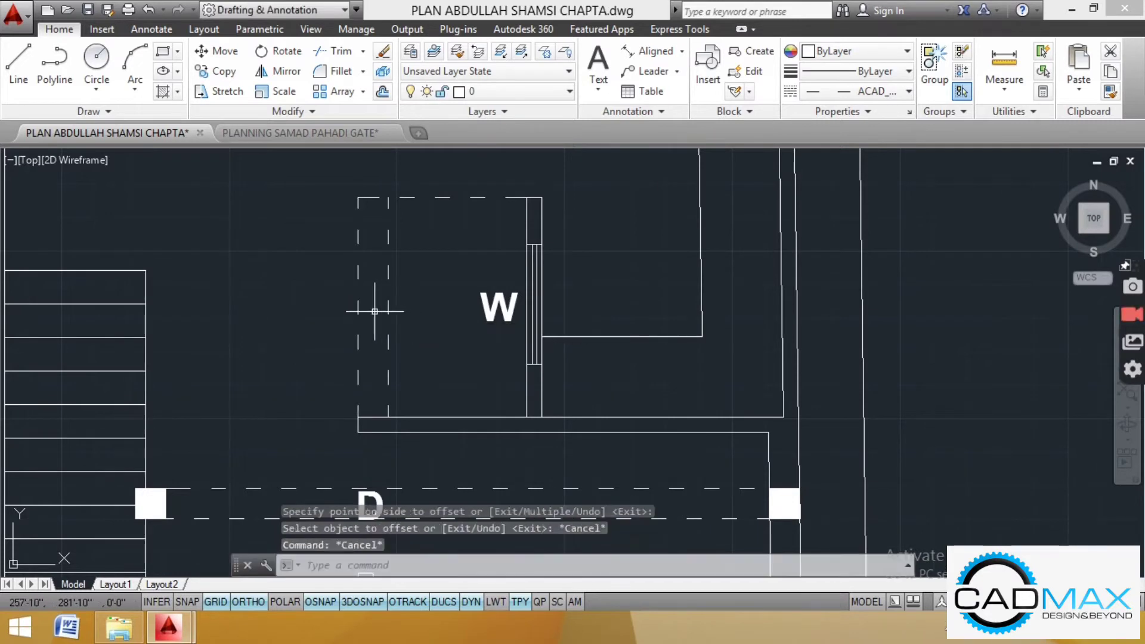
# Step: Draw a dashed line 2' up the inner vertical dashed line from the wall, continuing horizontally into the partition window
pyautogui.scroll(-2, 454, 254)
pyautogui.scroll(3, 436, 352)
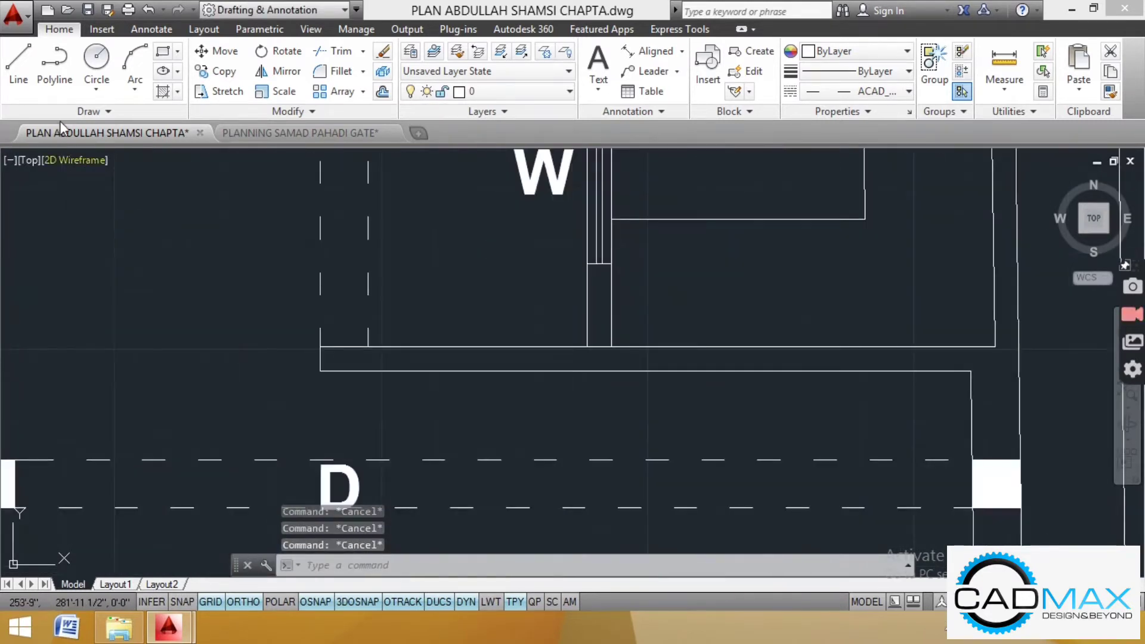
pyautogui.write('l')
pyautogui.press('Return')
pyautogui.write('2')
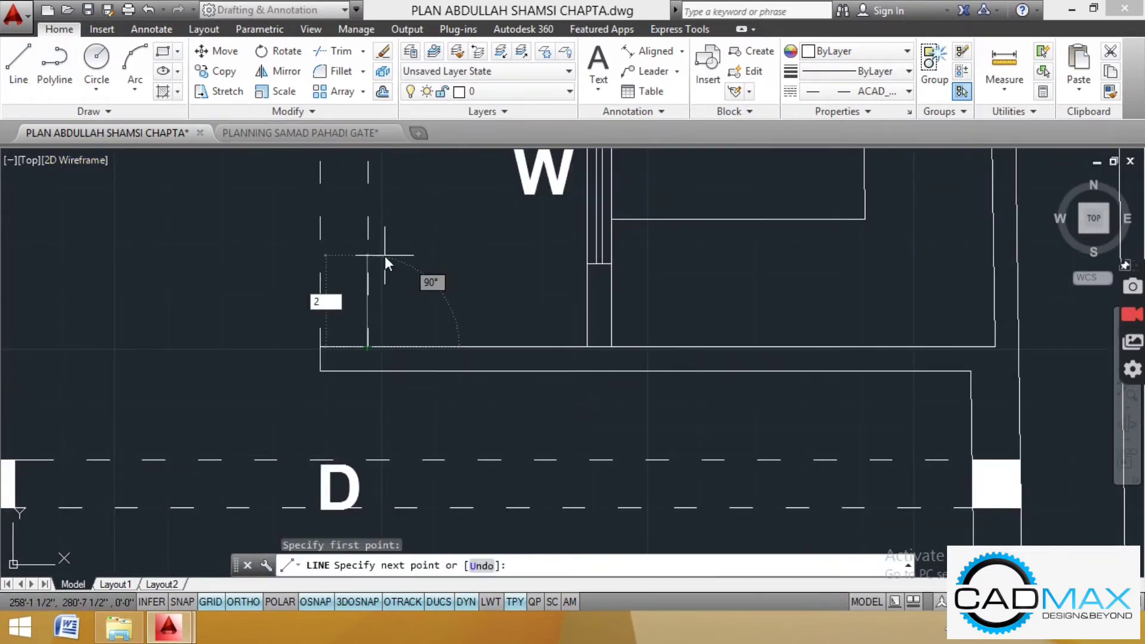
pyautogui.write("'")
pyautogui.press('Return')
pyautogui.scroll(-1, 396, 256)
pyautogui.scroll(1, 407, 245)
pyautogui.scroll(-2, 400, 310)
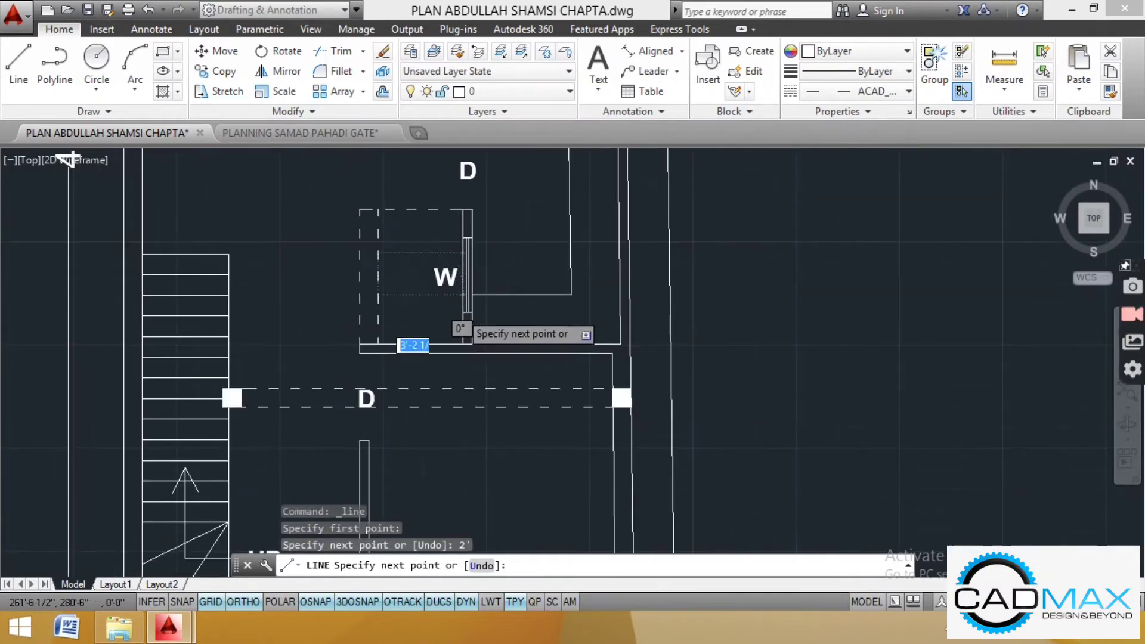
pyautogui.scroll(4, 461, 311)
pyautogui.scroll(2, 454, 195)
pyautogui.click(459, 219)
pyautogui.press('Escape')
pyautogui.press('Escape')
pyautogui.press('Escape')
# Step: Trim the end of the lower horizontal dashed line that overruns into the partition window
pyautogui.click(18, 63)
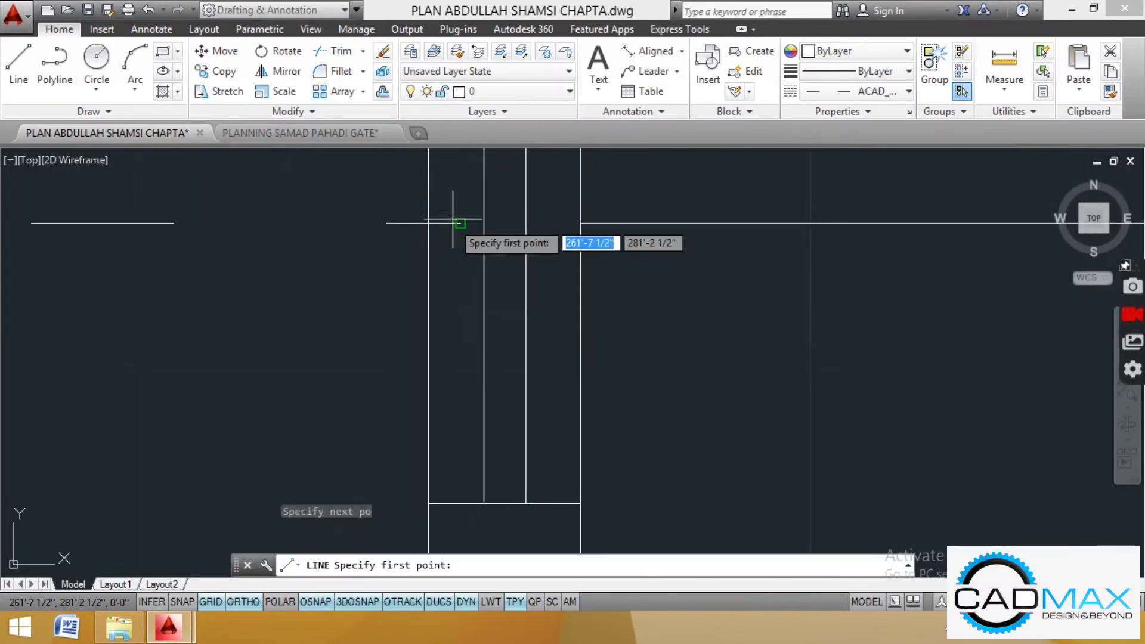
pyautogui.press('Escape')
pyautogui.click(337, 50)
pyautogui.press('Escape')
pyautogui.click(341, 52)
pyautogui.press('Return')
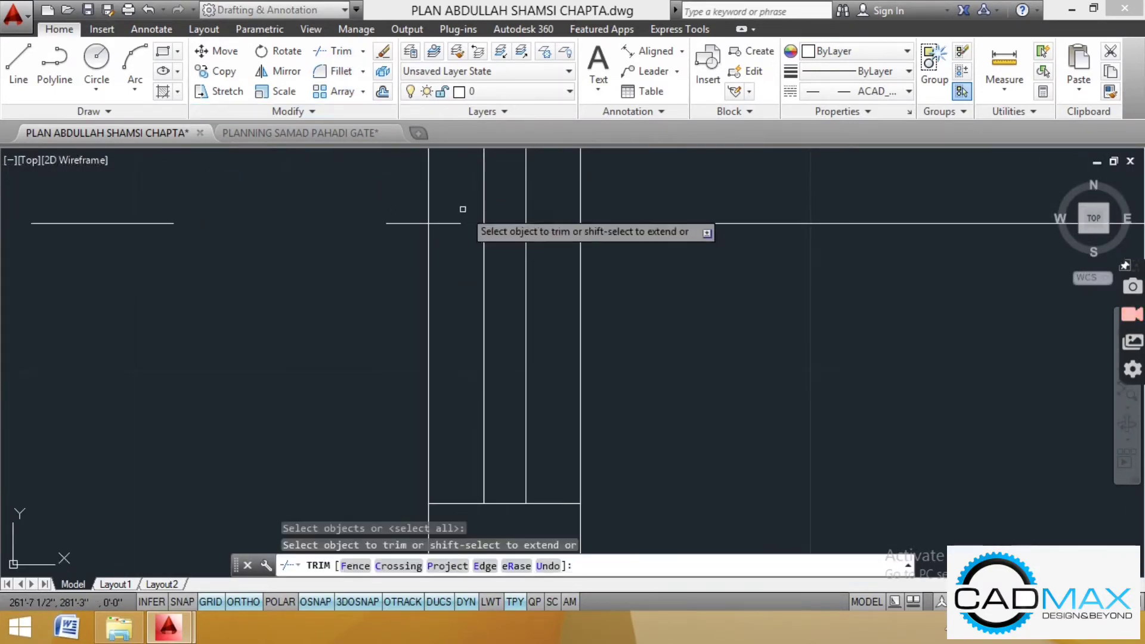
pyautogui.click(462, 210)
pyautogui.click(446, 239)
pyautogui.press('Escape')
# Step: Draw a line 6" leftward from the window face along the lower dashed edge, continuing vertically up past the upper dashed edge
pyautogui.click(19, 62)
pyautogui.click(429, 223)
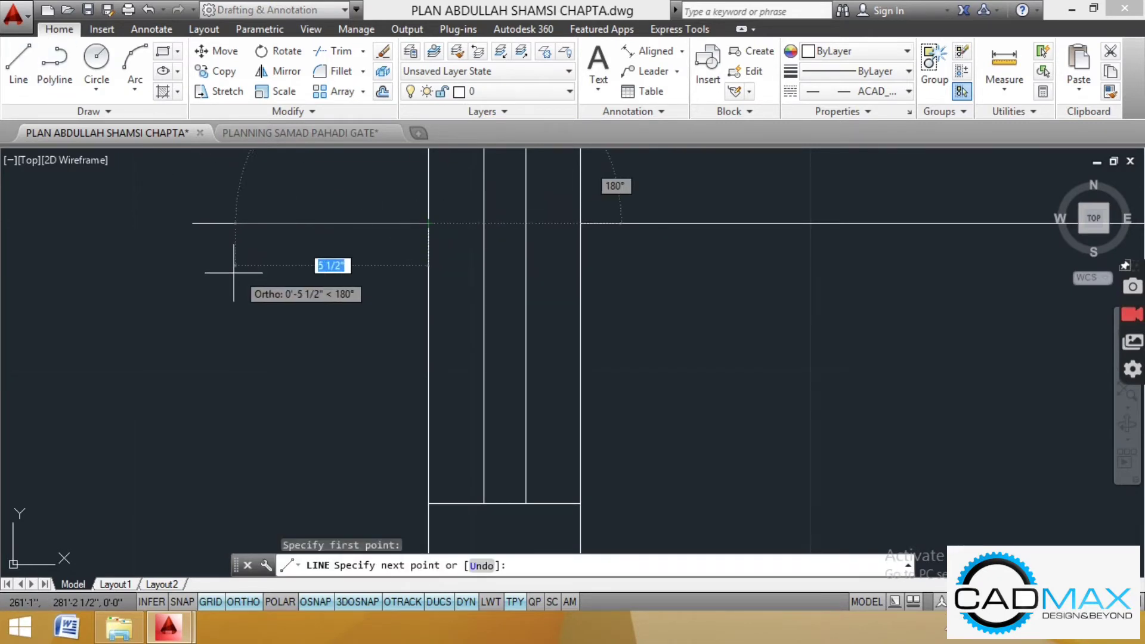
pyautogui.press('Return')
pyautogui.scroll(-12, 395, 343)
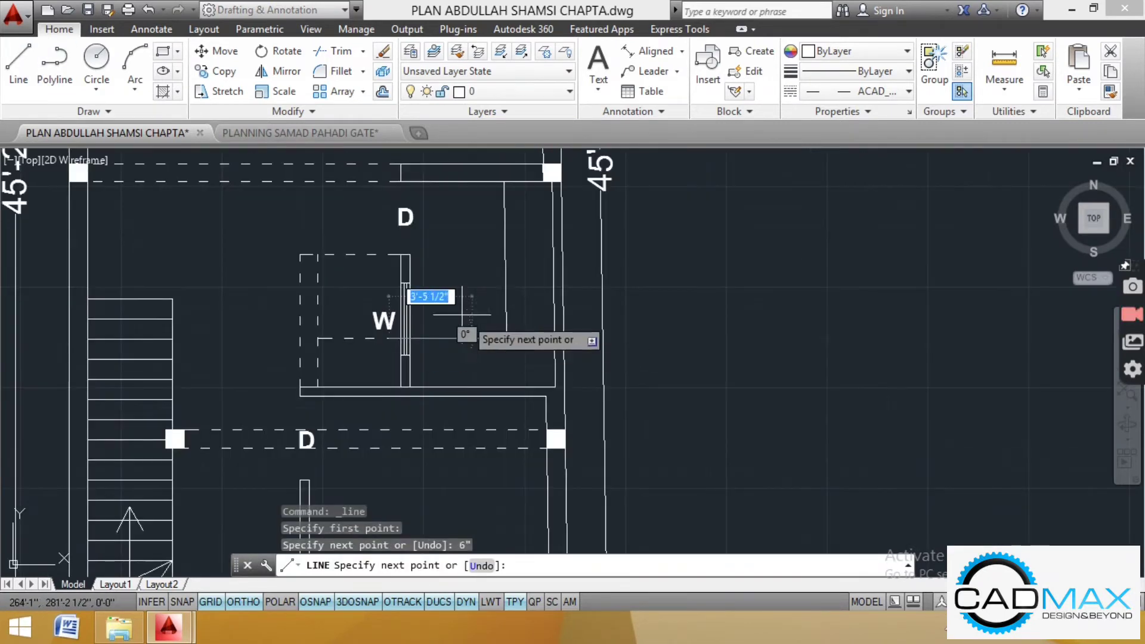
pyautogui.scroll(4, 388, 260)
pyautogui.click(368, 216)
pyautogui.press('Escape')
pyautogui.press('Escape')
# Step: Trim the new vertical dashed line above the upper dashed edge, plus the piece of that edge reaching the partition
pyautogui.click(327, 53)
pyautogui.press('Return')
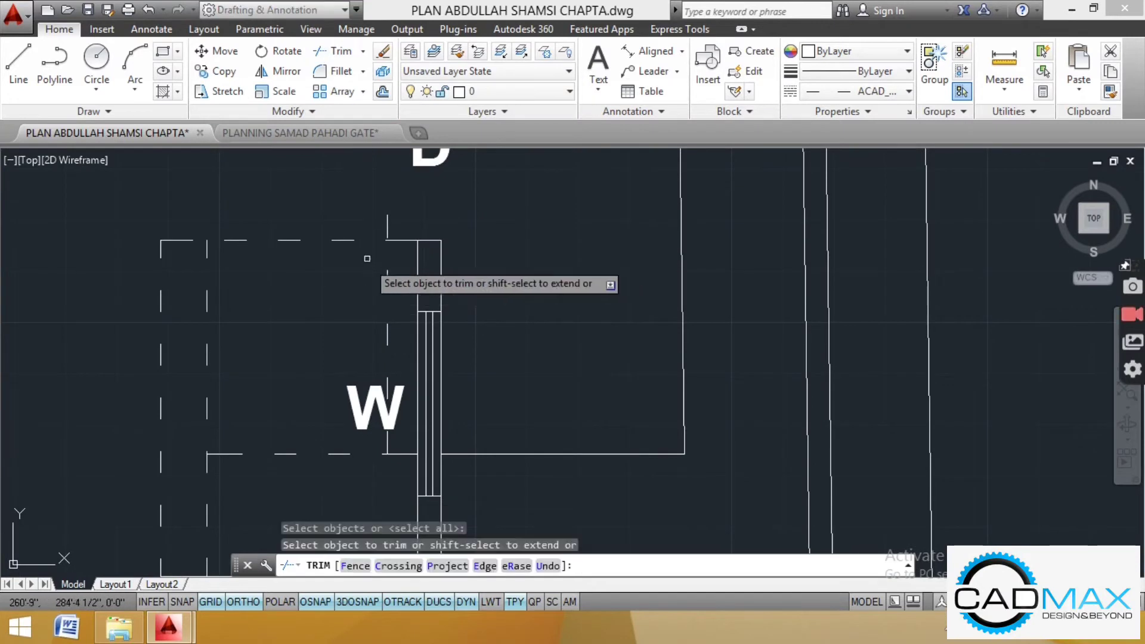
pyautogui.click(384, 205)
pyautogui.click(396, 257)
pyautogui.scroll(2, 399, 253)
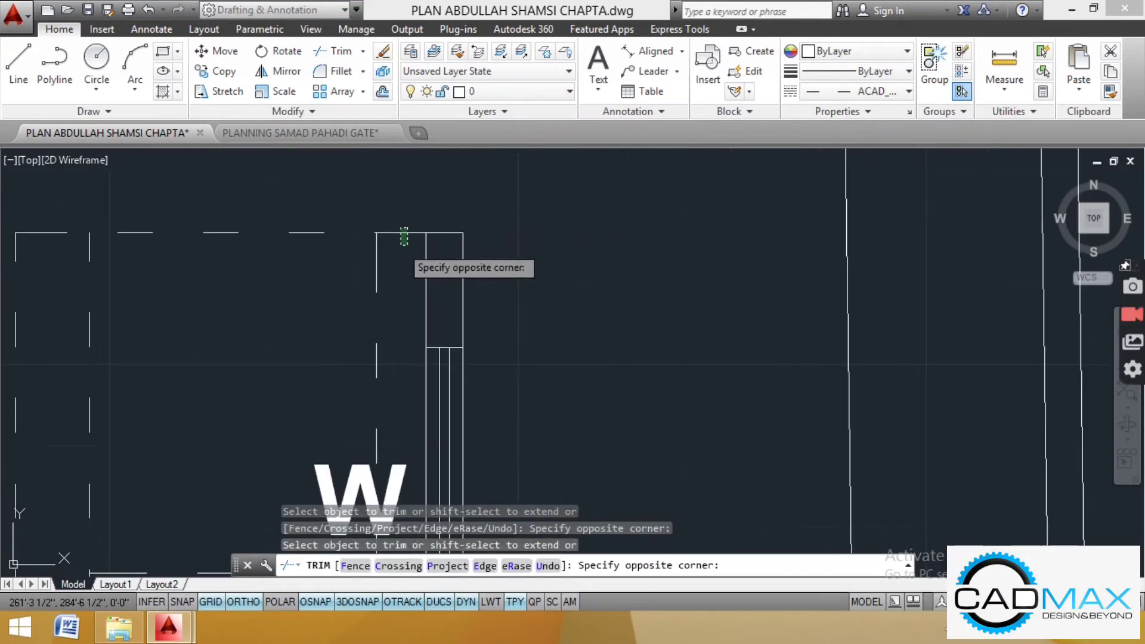
pyautogui.click(407, 244)
pyautogui.scroll(-2, 407, 244)
pyautogui.scroll(2, 403, 276)
pyautogui.press('Escape')
# Step: Erase the short 6" line connecting the lower dashed edge to the partition window
pyautogui.click(407, 280)
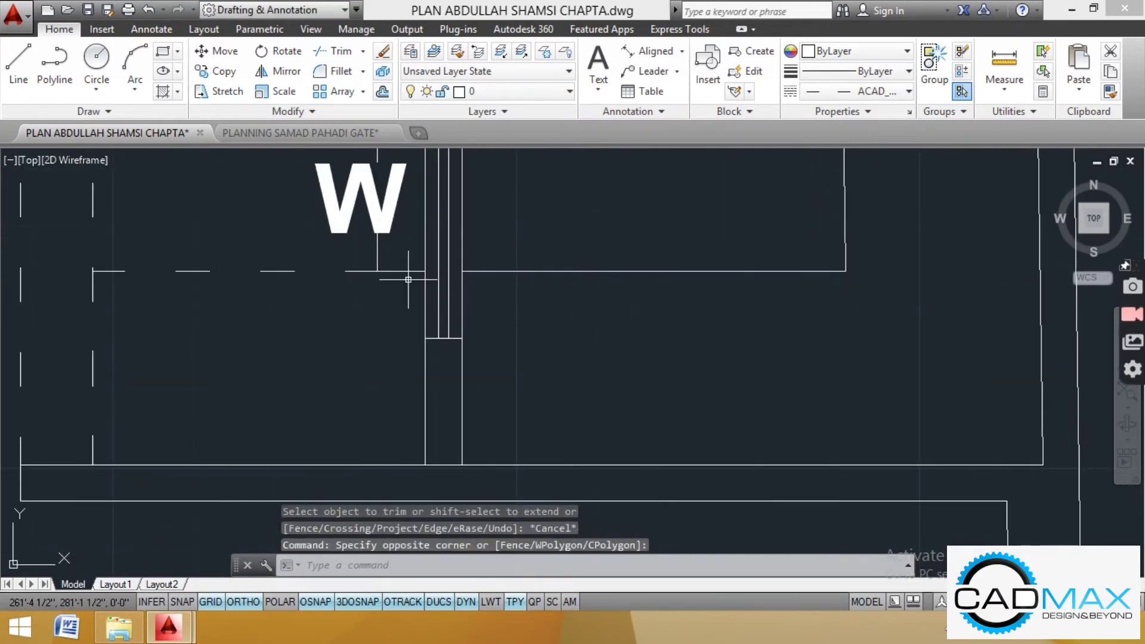
pyautogui.press('Delete')
pyautogui.scroll(-3, 398, 280)
pyautogui.scroll(2, 388, 302)
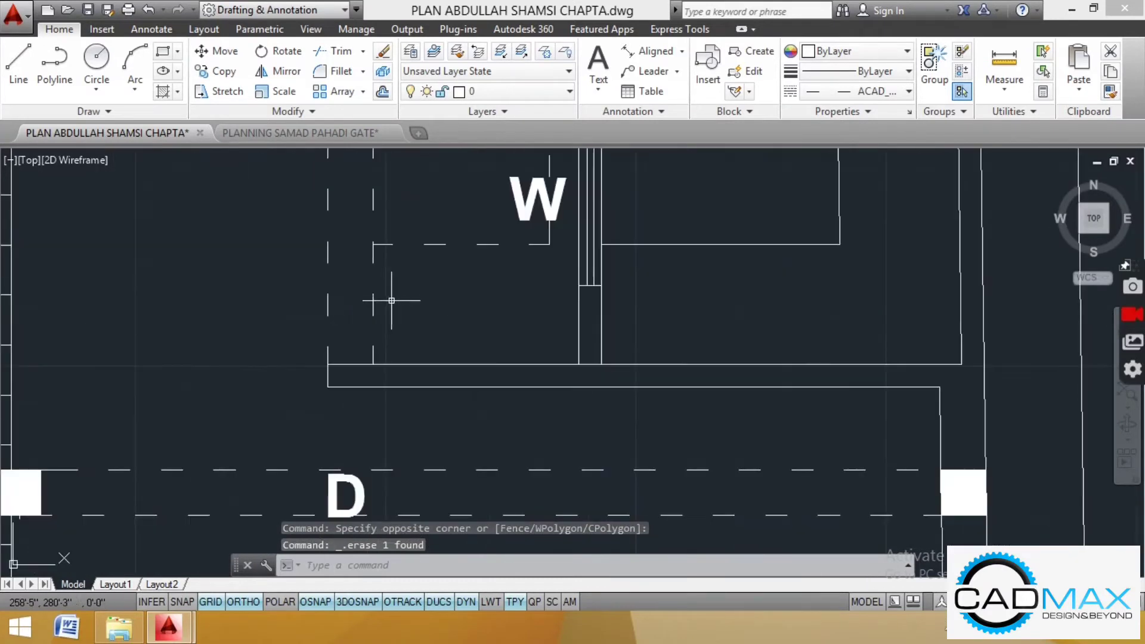
# Step: Remove the part of the inner vertical dashed line between the lower dashed edge and the wall by trimming and erasing
pyautogui.scroll(-1, 412, 309)
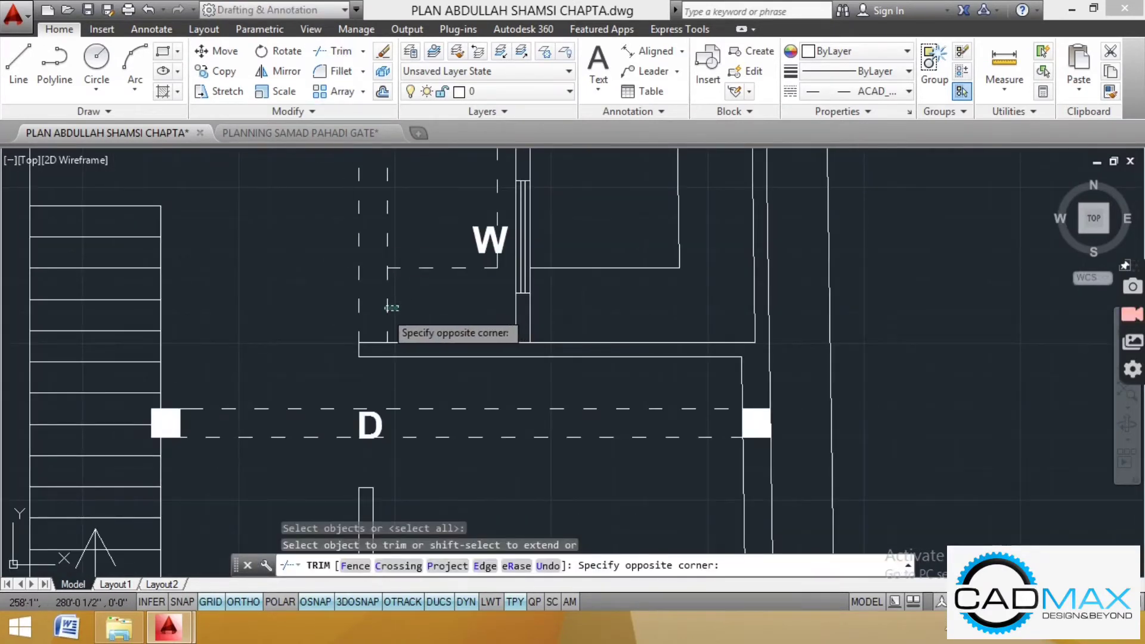
pyautogui.click(386, 308)
pyautogui.press('Escape')
pyautogui.press('space')
pyautogui.click(387, 304)
pyautogui.press('Escape')
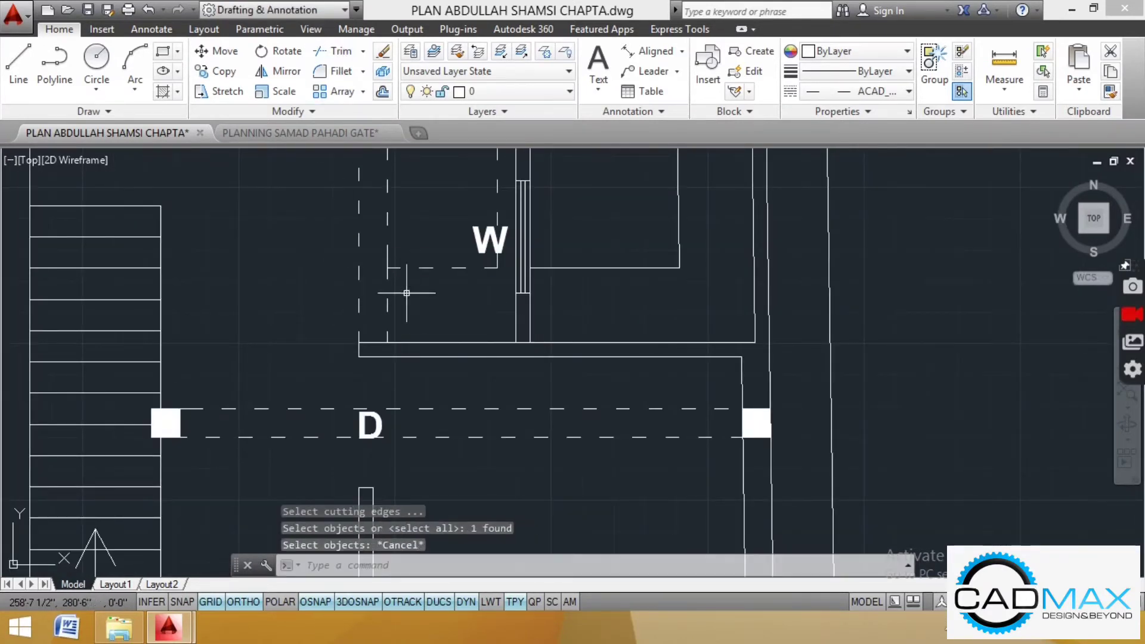
pyautogui.press('Delete')
pyautogui.scroll(-2, 463, 306)
pyautogui.scroll(1, 432, 269)
# Step: Trim the upper dashed edge beyond the inner vertical line and erase the outer vertical dashed line
pyautogui.click(347, 54)
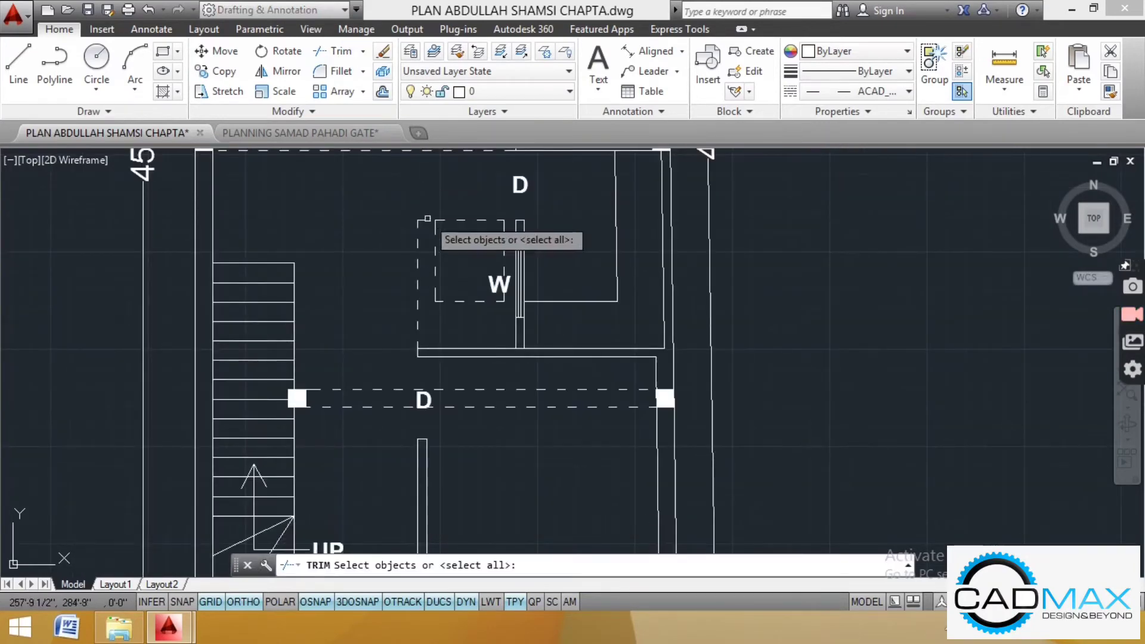
pyautogui.press('space')
pyautogui.scroll(2, 424, 219)
pyautogui.scroll(2, 428, 218)
pyautogui.click(423, 207)
pyautogui.click(388, 238)
pyautogui.scroll(-4, 427, 223)
pyautogui.press('Escape')
pyautogui.press('Escape')
pyautogui.click(426, 229)
pyautogui.click(396, 248)
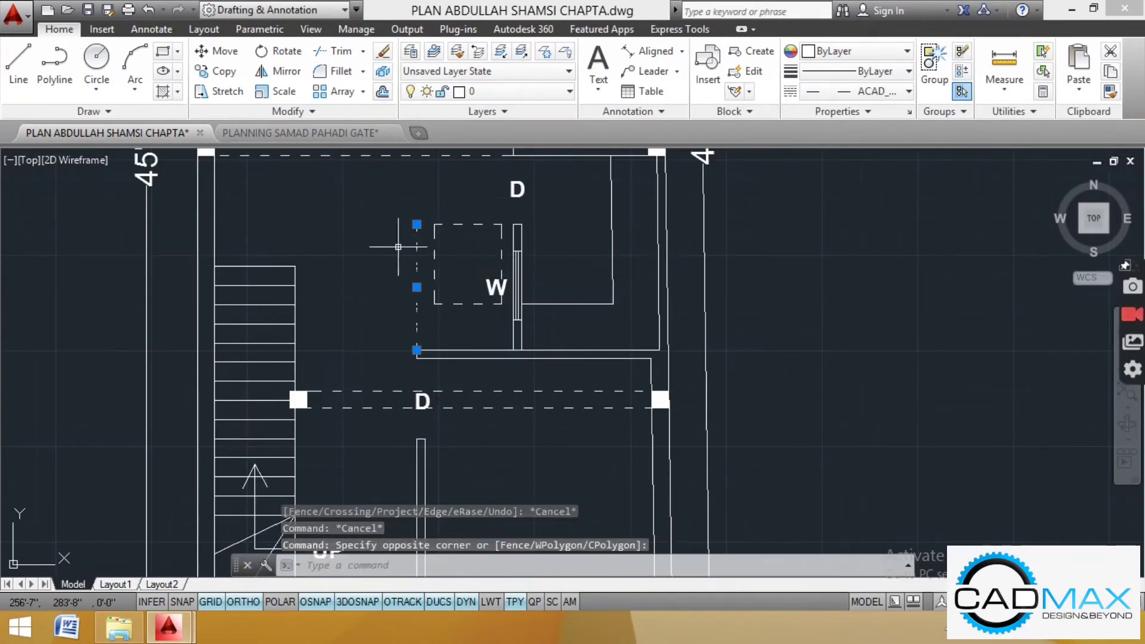
pyautogui.press('Delete')
# Step: Draw two dashed diagonals from corner to corner across the dashed rectangle beside the partition window
pyautogui.click(8, 62)
pyautogui.scroll(3, 391, 228)
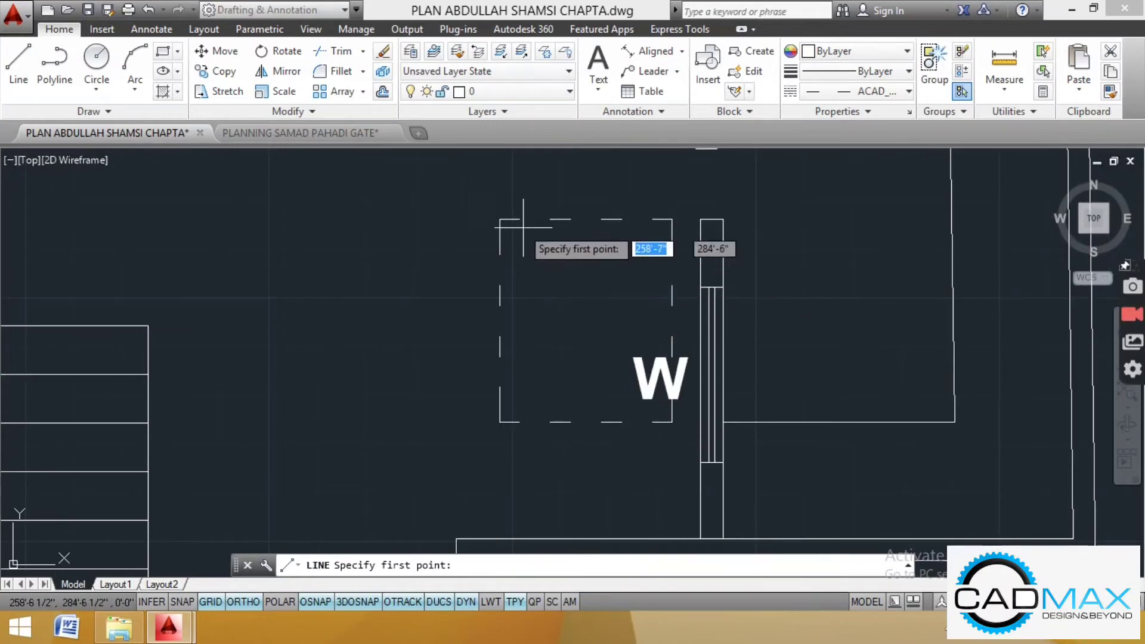
pyautogui.click(499, 219)
pyautogui.press('Escape')
pyautogui.click(15, 60)
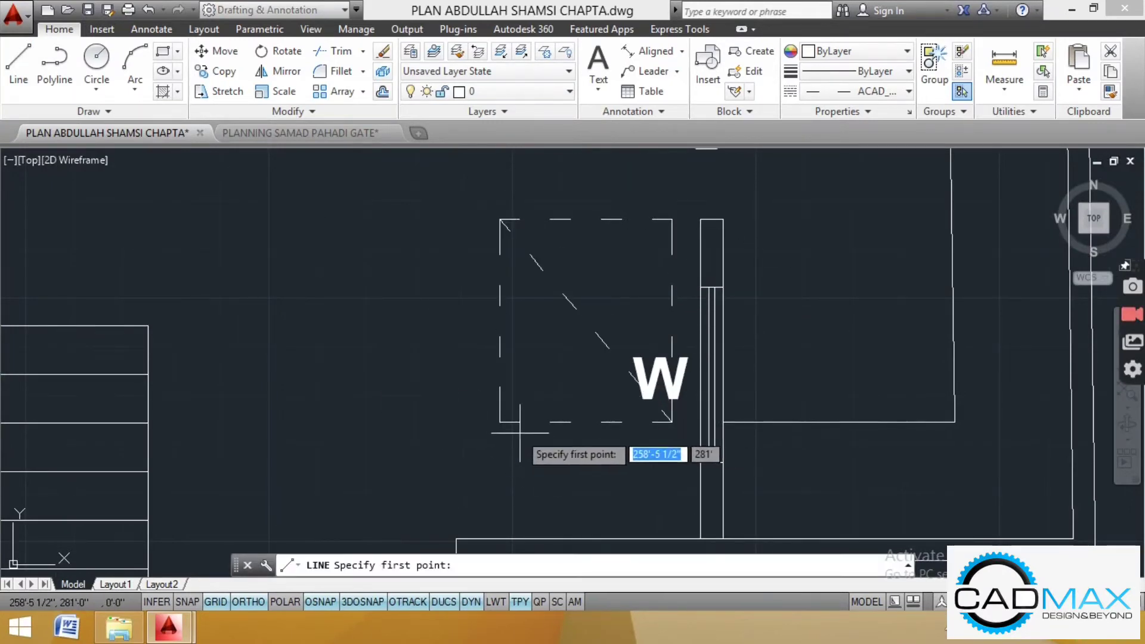
pyautogui.press('Escape')
pyautogui.scroll(-5, 475, 266)
pyautogui.press('Escape')
pyautogui.press('Escape')
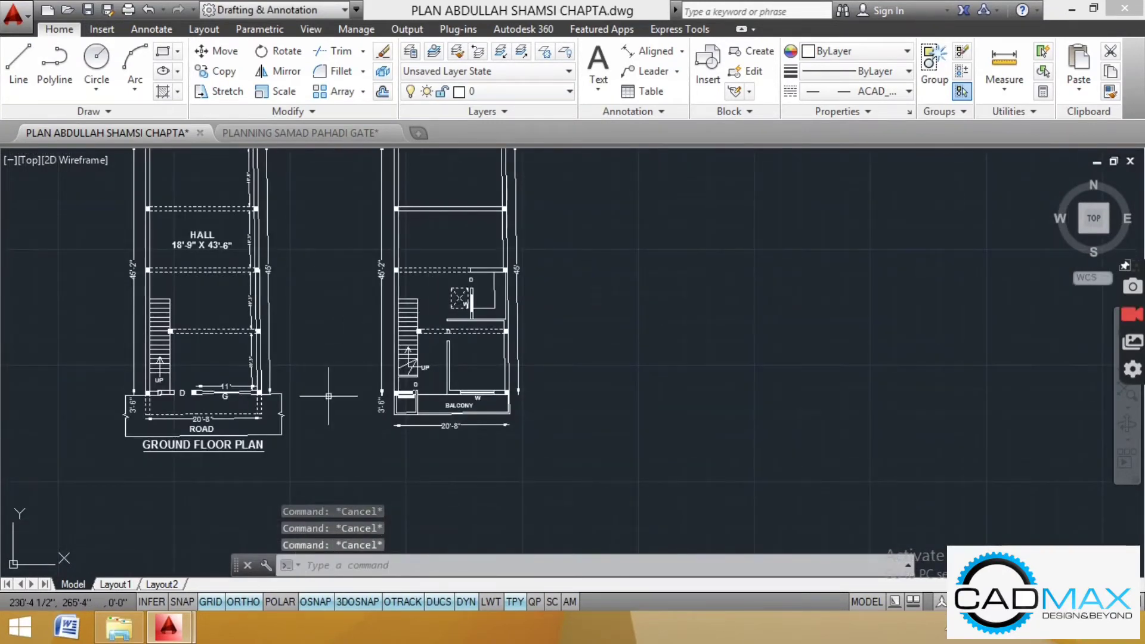
# Step: Copy the OPEN 5'-0"X3'-8" label from the spare first floor plan labels into the crossed dashed rectangle, with Ortho off
pyautogui.scroll(-3, 650, 397)
pyautogui.scroll(4, 74, 374)
pyautogui.scroll(-1, 507, 200)
pyautogui.scroll(1, 506, 251)
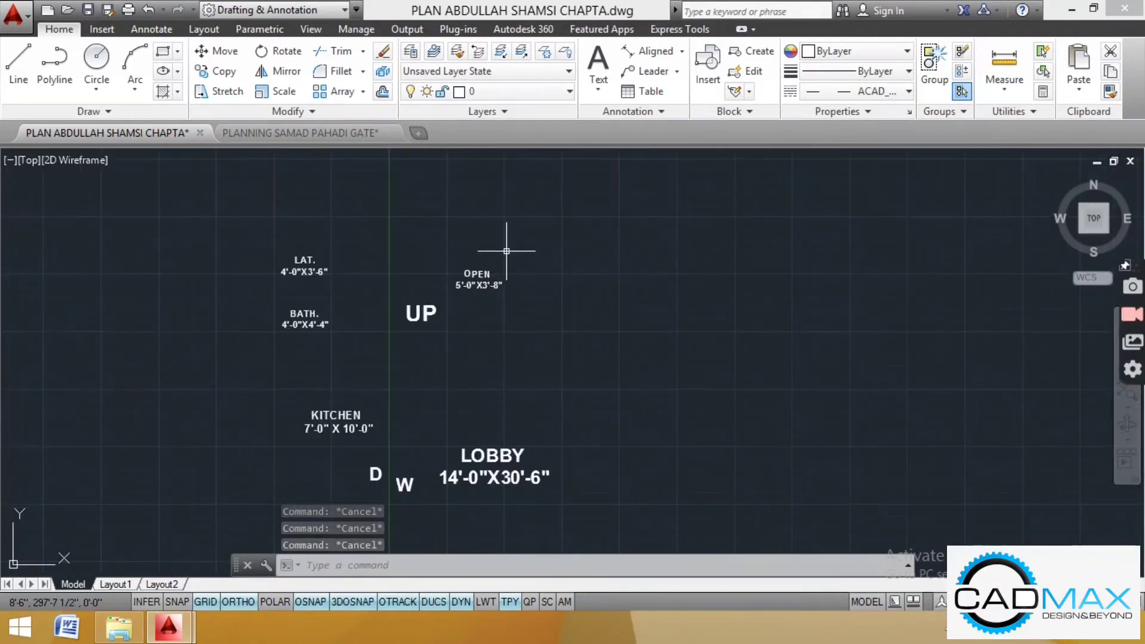
pyautogui.click(507, 251)
pyautogui.click(481, 291)
pyautogui.click(221, 73)
pyautogui.click(483, 292)
pyautogui.click(245, 602)
pyautogui.scroll(-5, 135, 350)
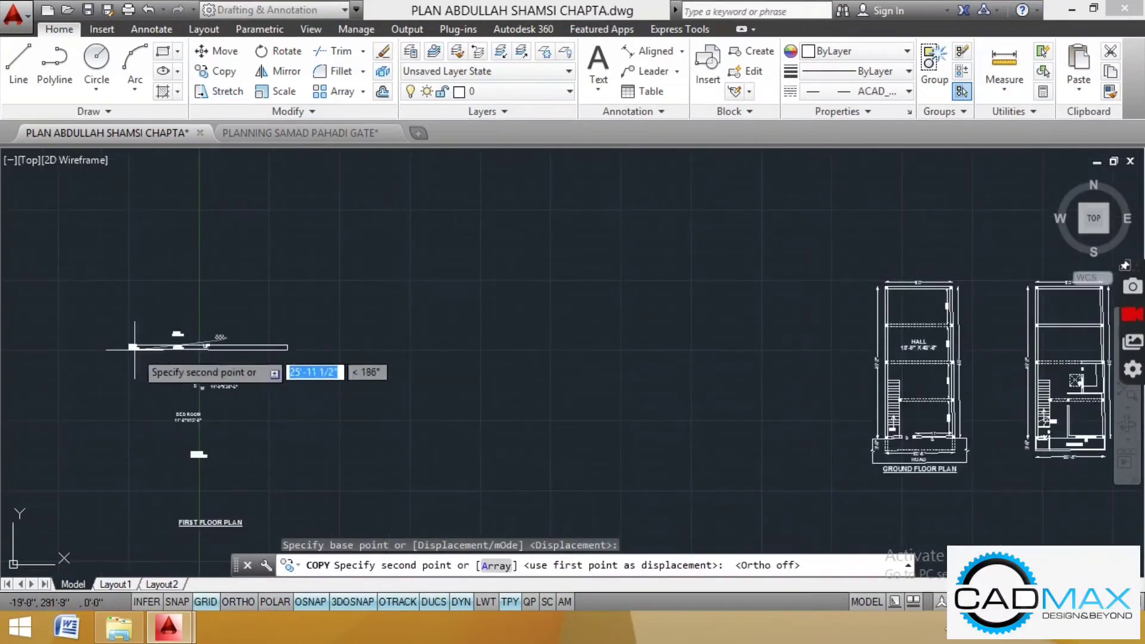
pyautogui.scroll(-2, 340, 291)
pyautogui.scroll(4, 758, 323)
pyautogui.scroll(-3, 558, 303)
pyautogui.scroll(3, 348, 314)
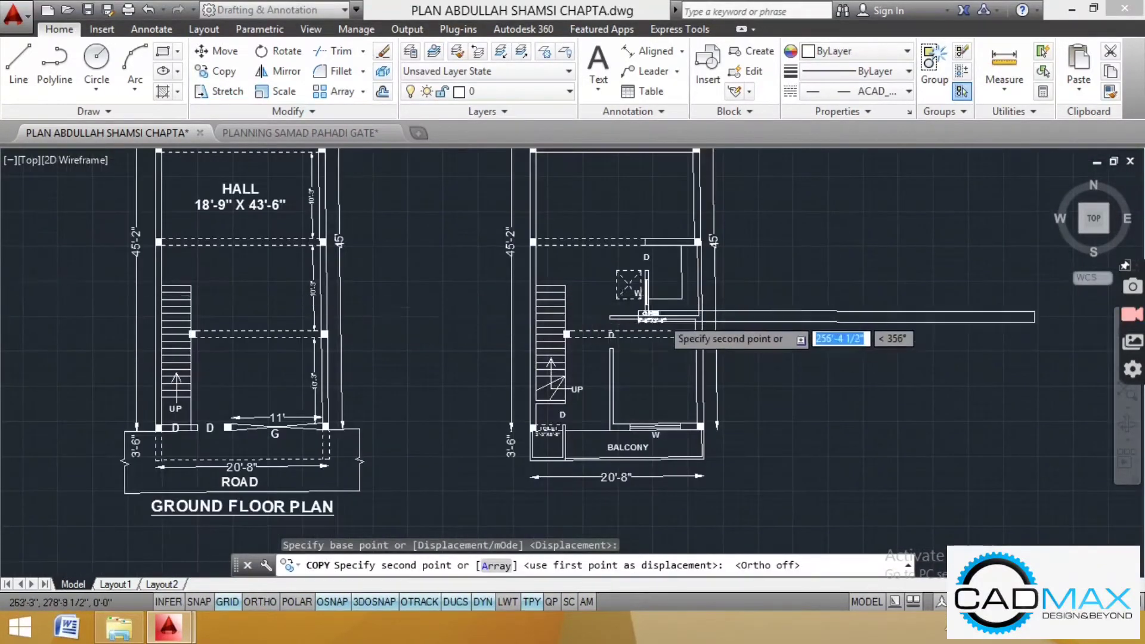
pyautogui.scroll(7, 655, 288)
pyautogui.click(408, 319)
pyautogui.press('Escape')
pyautogui.press('Escape')
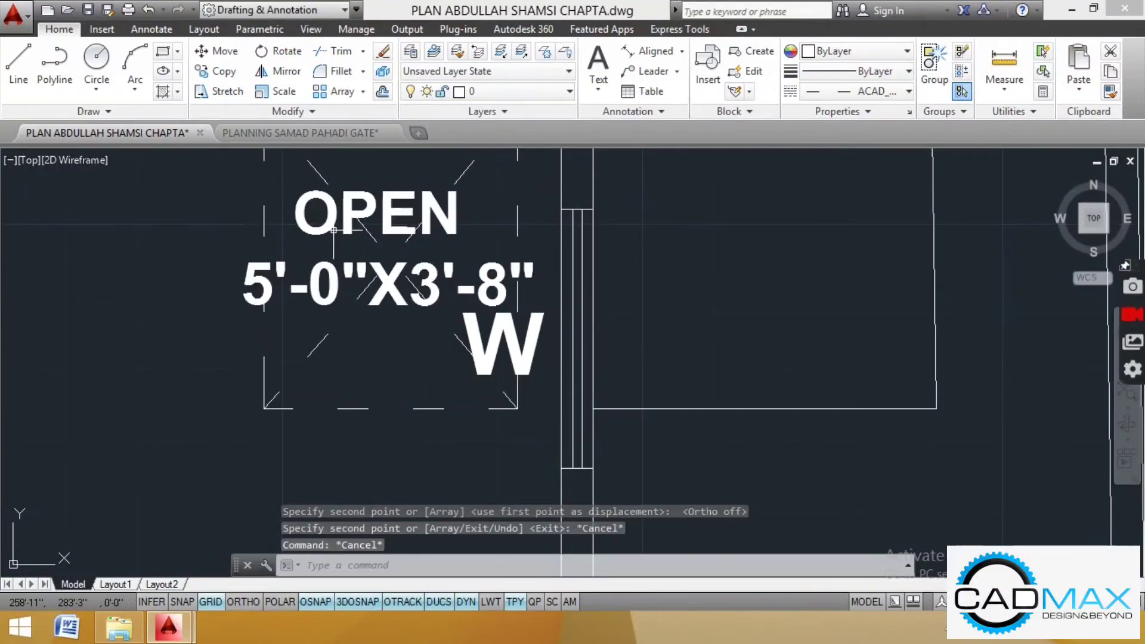
# Step: Delete the size line from the copied label so its text is only OPEN
pyautogui.doubleClick(544, 276)
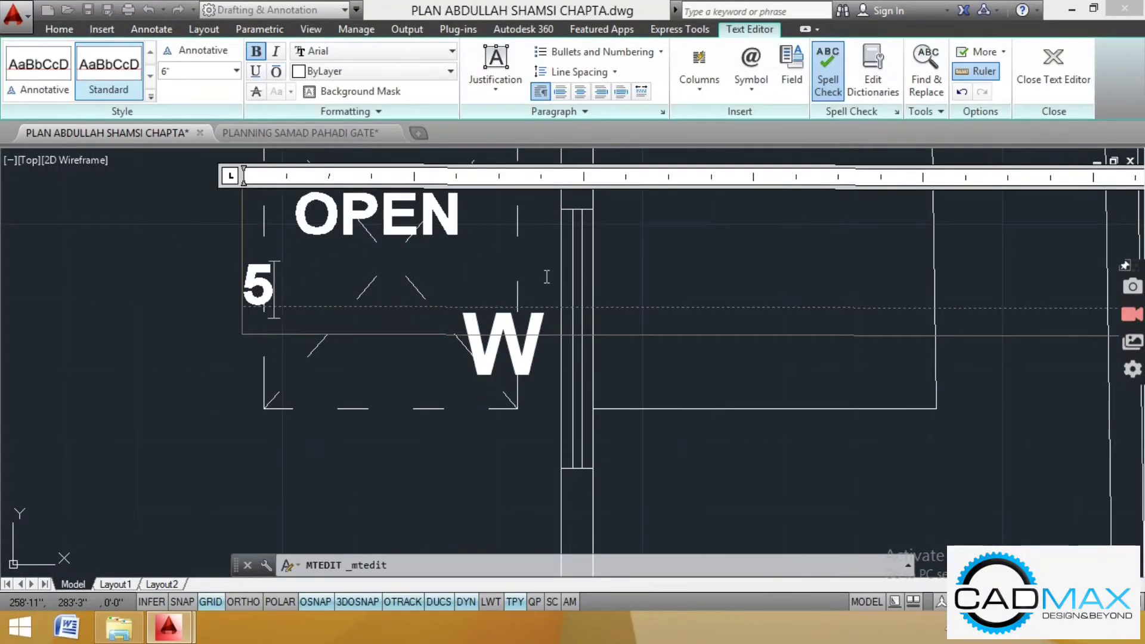
pyautogui.press('BackSpace')
pyautogui.click(151, 276)
# Step: Move the OPEN label to the centre of the crossed dashed rectangle
pyautogui.click(319, 247)
pyautogui.click(290, 214)
pyautogui.scroll(-6, 417, 427)
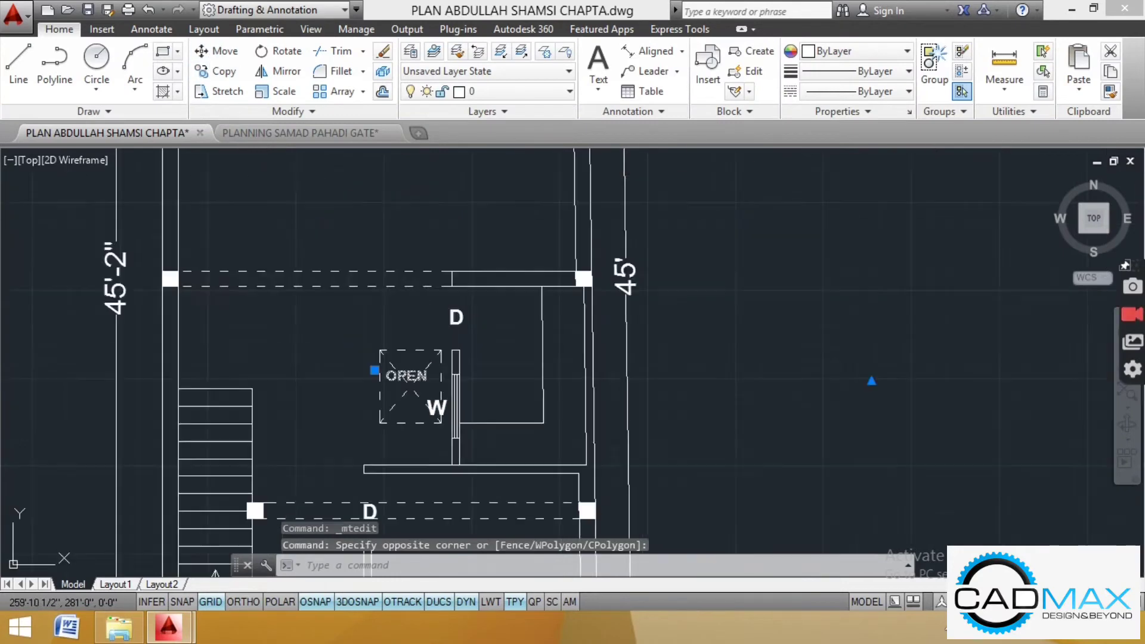
pyautogui.scroll(6, 386, 377)
pyautogui.click(223, 50)
pyautogui.click(476, 371)
pyautogui.scroll(-4, 453, 334)
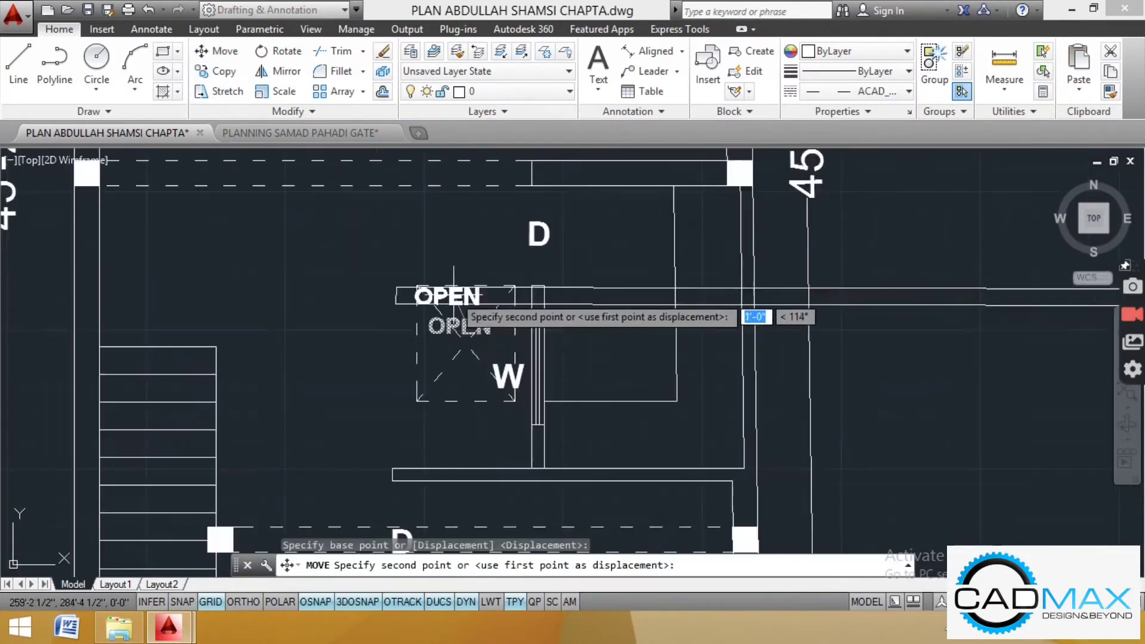
pyautogui.scroll(8, 456, 352)
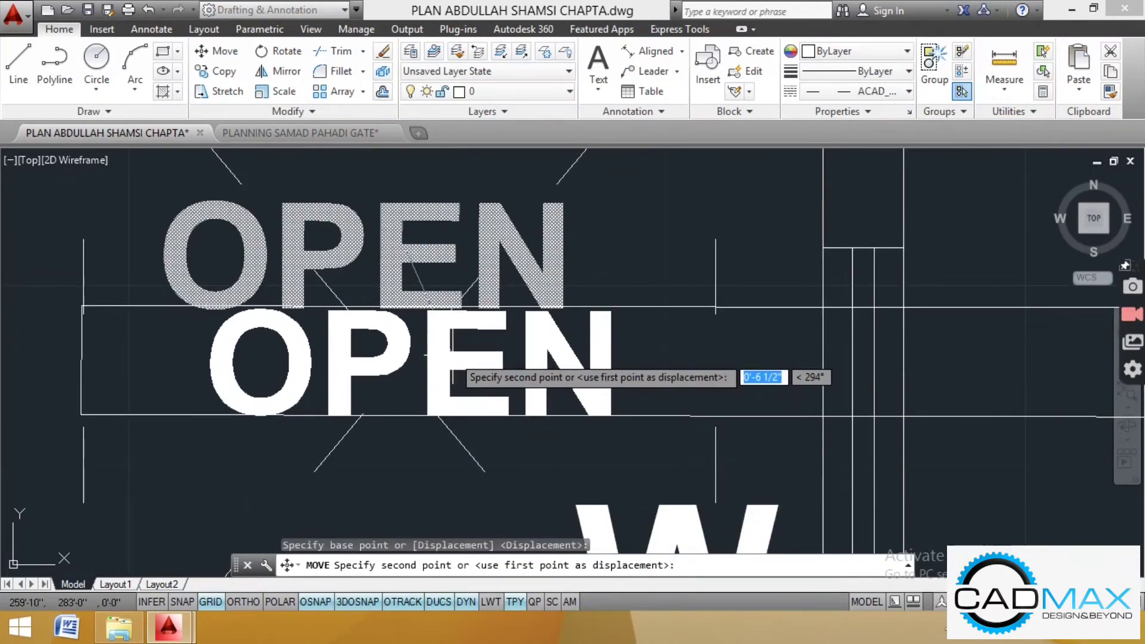
pyautogui.click(459, 355)
# Step: Trim the horizontal wall line between the two partition faces where the partition meets the wall
pyautogui.scroll(-8, 459, 354)
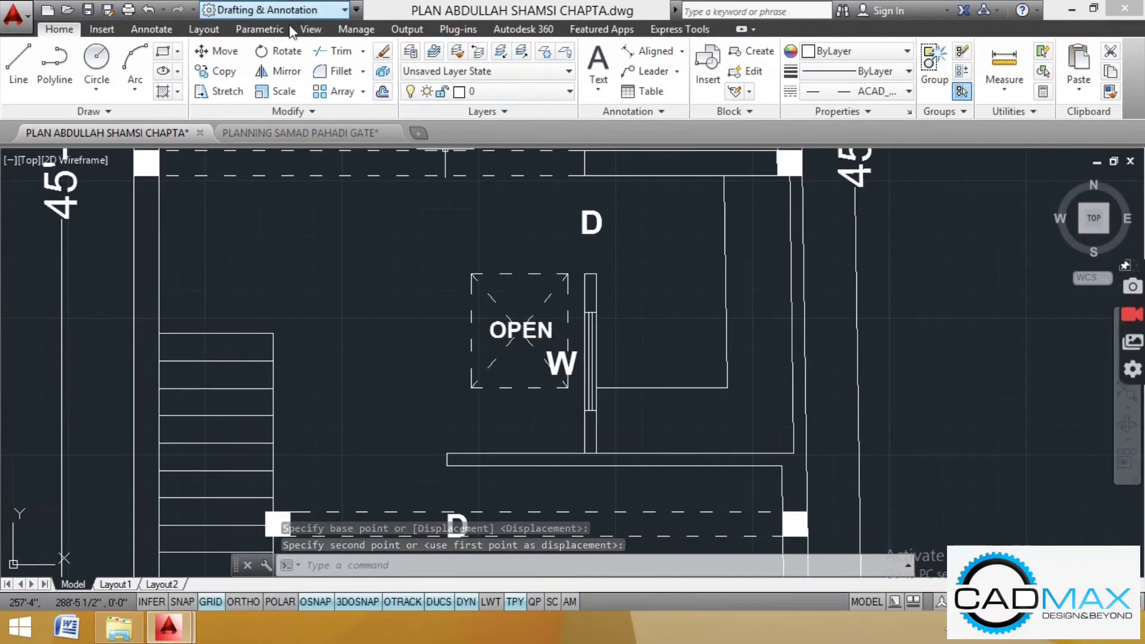
pyautogui.click(340, 50)
pyautogui.press('Return')
pyautogui.scroll(4, 578, 452)
pyautogui.click(616, 446)
pyautogui.click(608, 465)
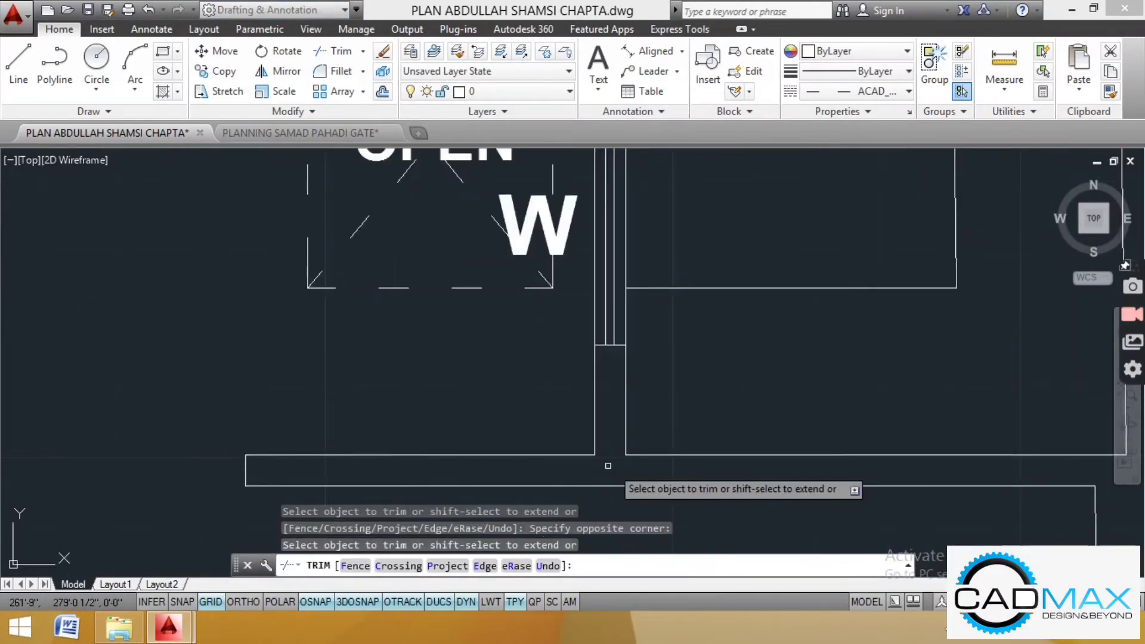
# Step: Add two stair treads beyond the upper end of the flight by offsetting the last tread 10" upward twice
pyautogui.scroll(-5, 608, 466)
pyautogui.press('Escape')
pyautogui.press('Escape')
pyautogui.press('Escape')
pyautogui.scroll(5, 674, 329)
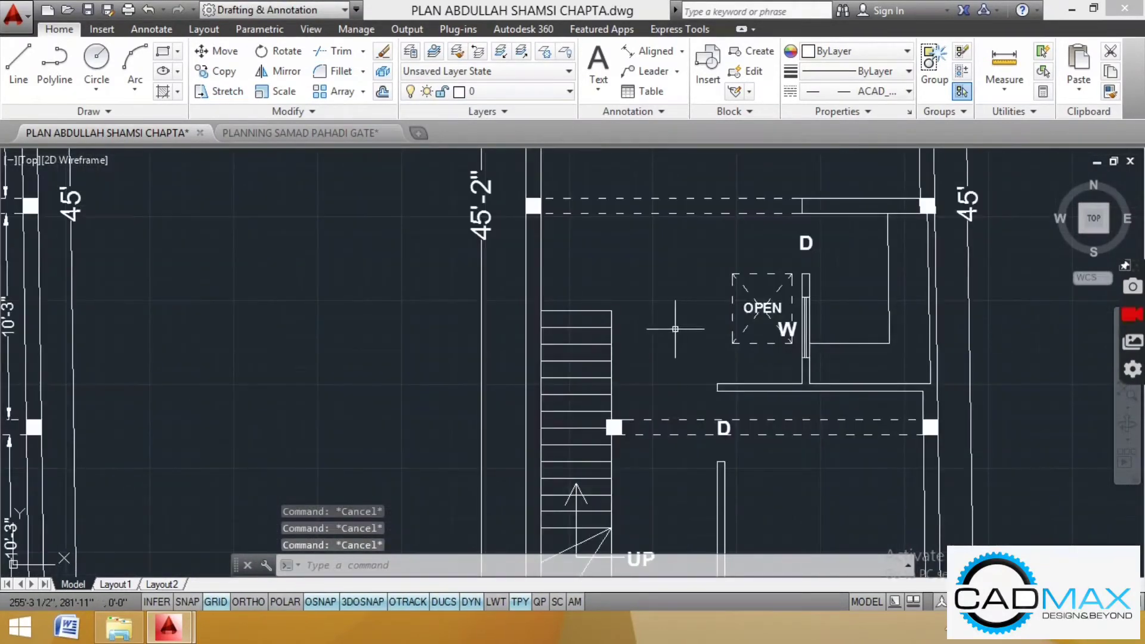
pyautogui.press('Return')
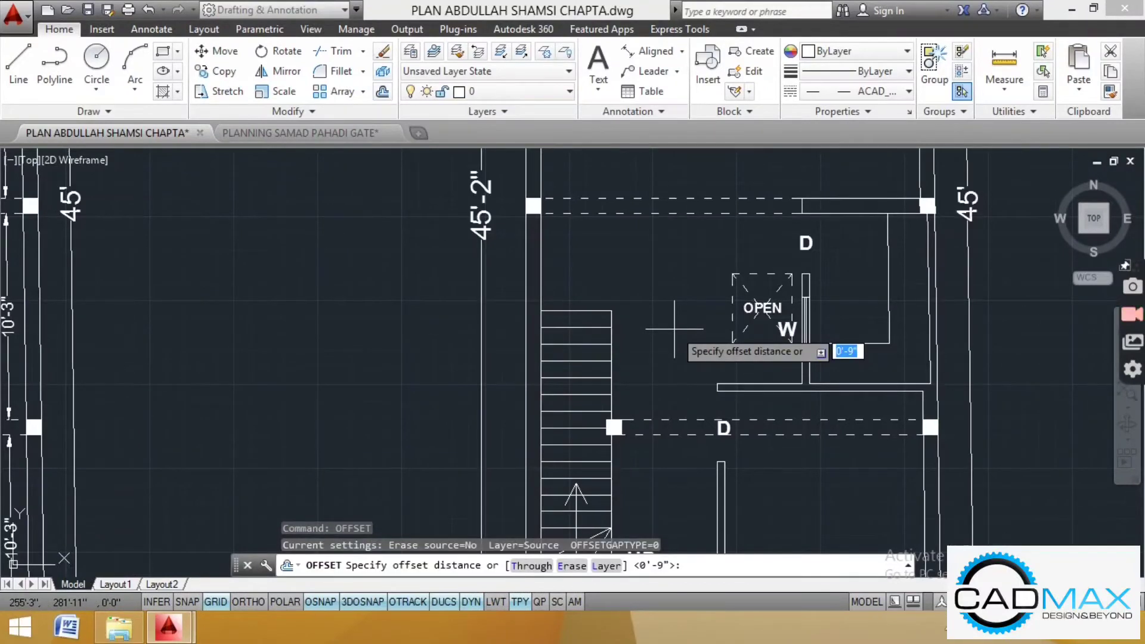
pyautogui.write('10')
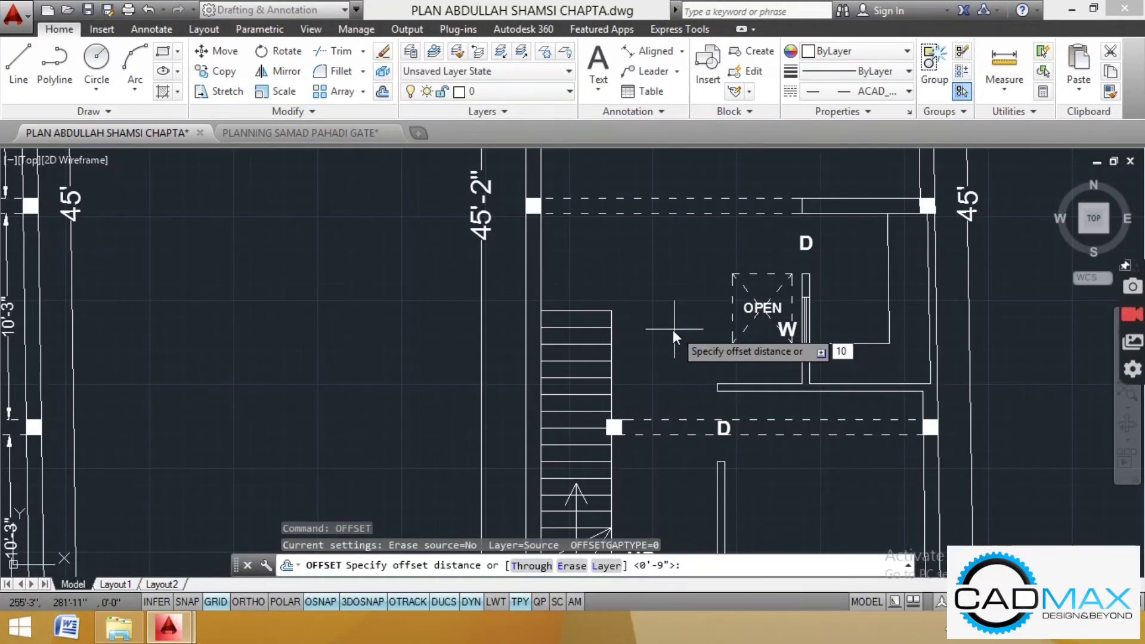
pyautogui.press('Return')
pyautogui.scroll(2, 565, 303)
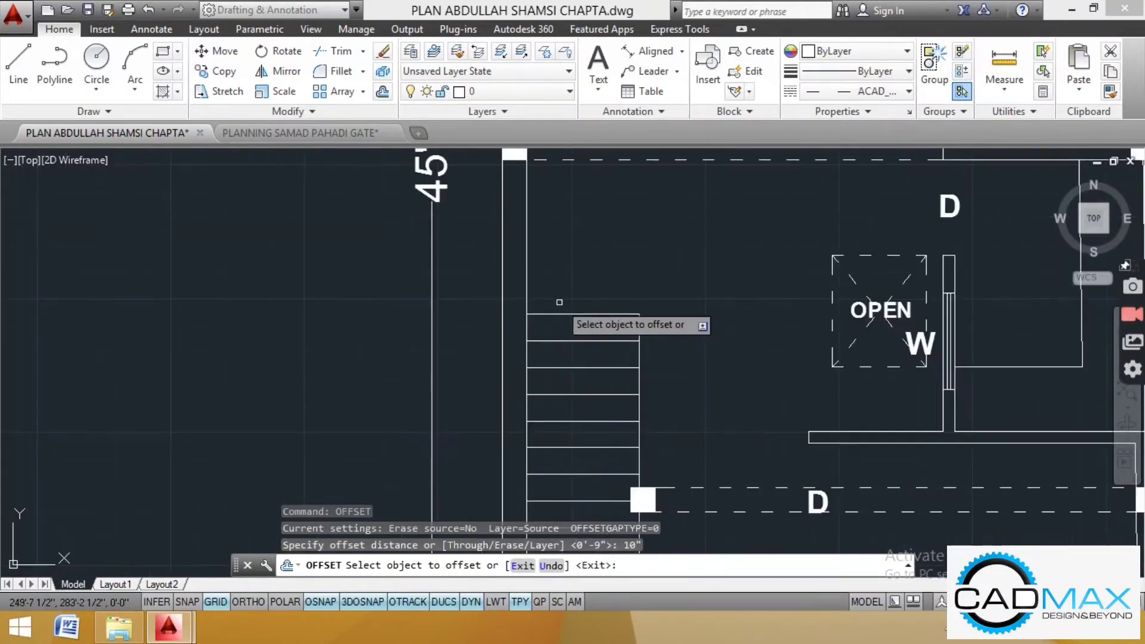
pyautogui.click(581, 313)
pyautogui.click(581, 301)
pyautogui.click(567, 287)
pyautogui.click(570, 277)
pyautogui.press('Escape')
pyautogui.press('Escape')
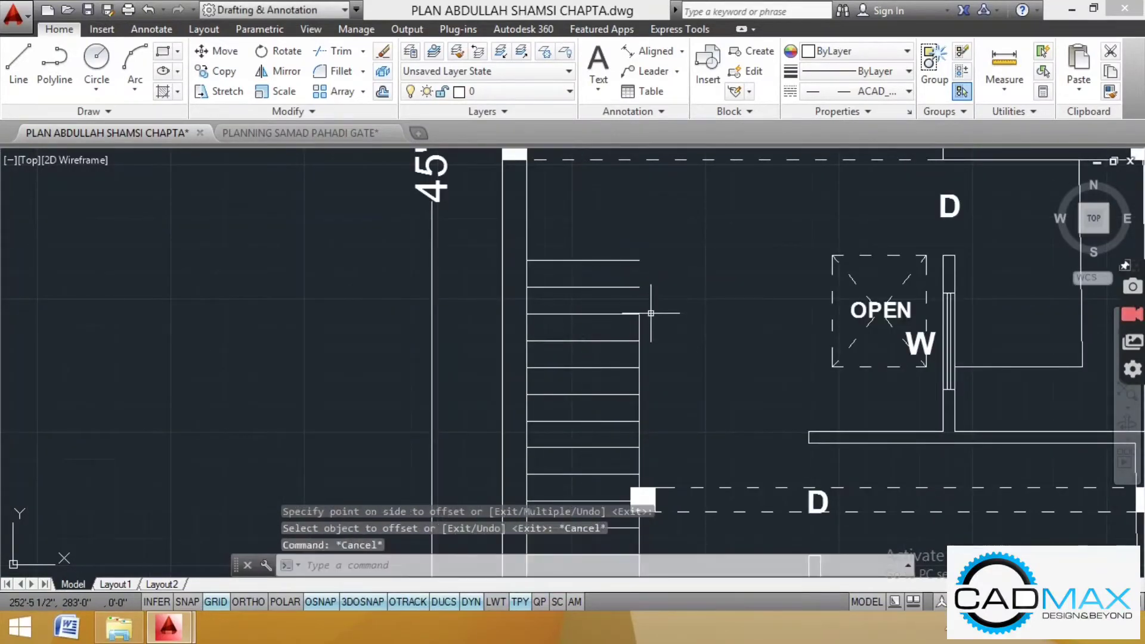
# Step: Stretch the stair's right side line up to the end of the newly added top tread
pyautogui.moveTo(651, 312); pyautogui.dragTo(633, 318)
pyautogui.click(638, 315)
pyautogui.press('Escape')
# Step: Draw a vertical line with Ortho on from just above the top tread down through the middle of the upper treads
pyautogui.scroll(-10, 312, 270)
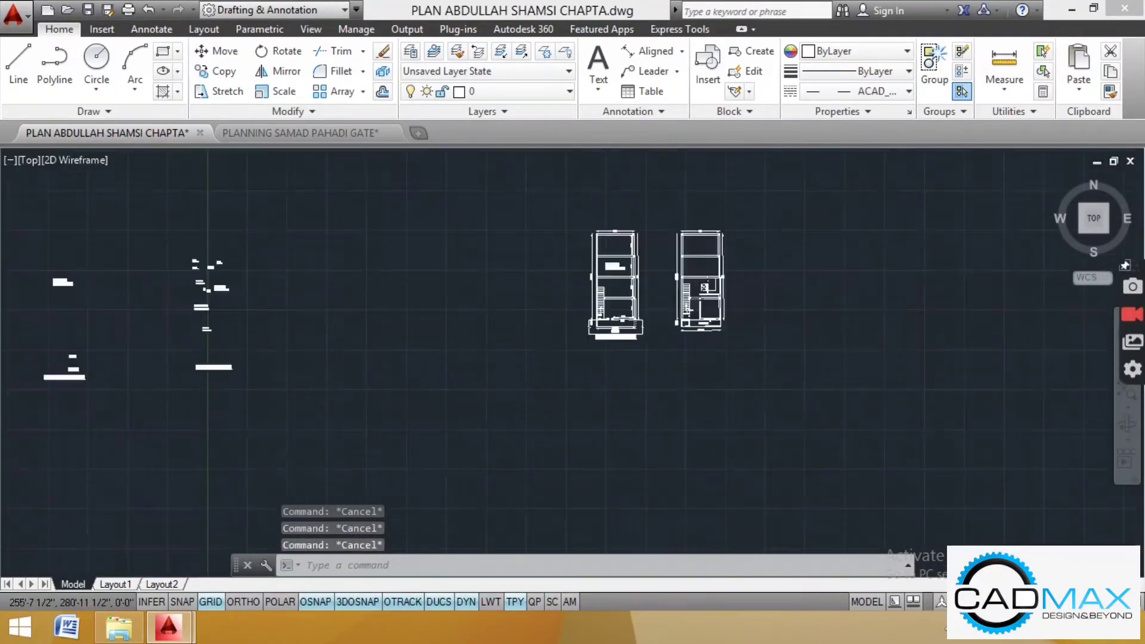
pyautogui.scroll(4, 367, 320)
pyautogui.scroll(-10, 392, 288)
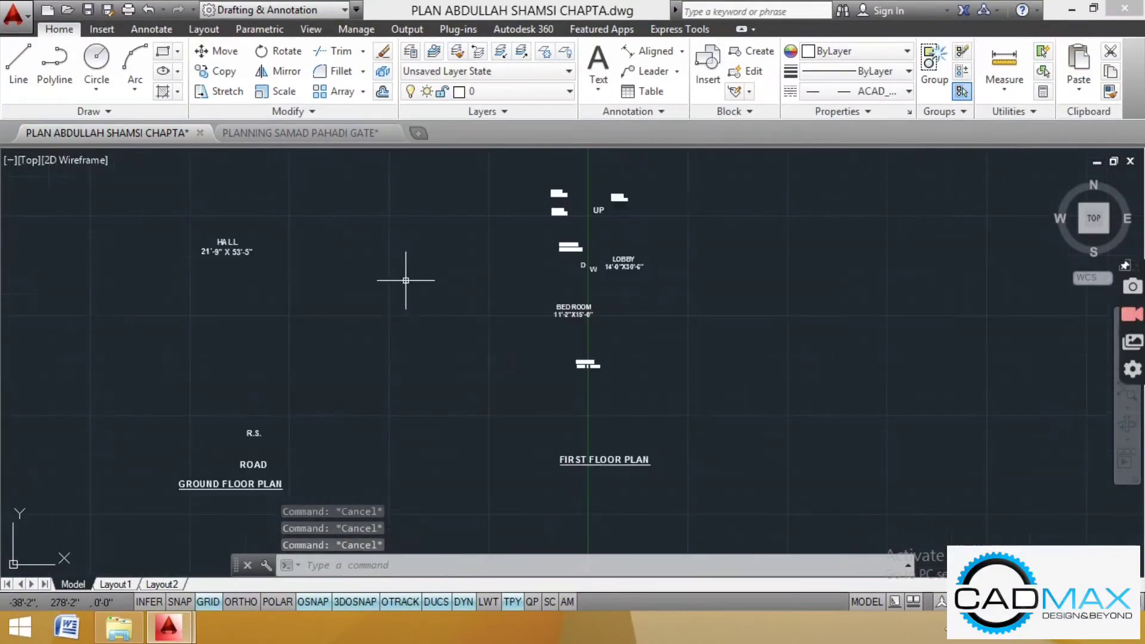
pyautogui.scroll(6, 628, 261)
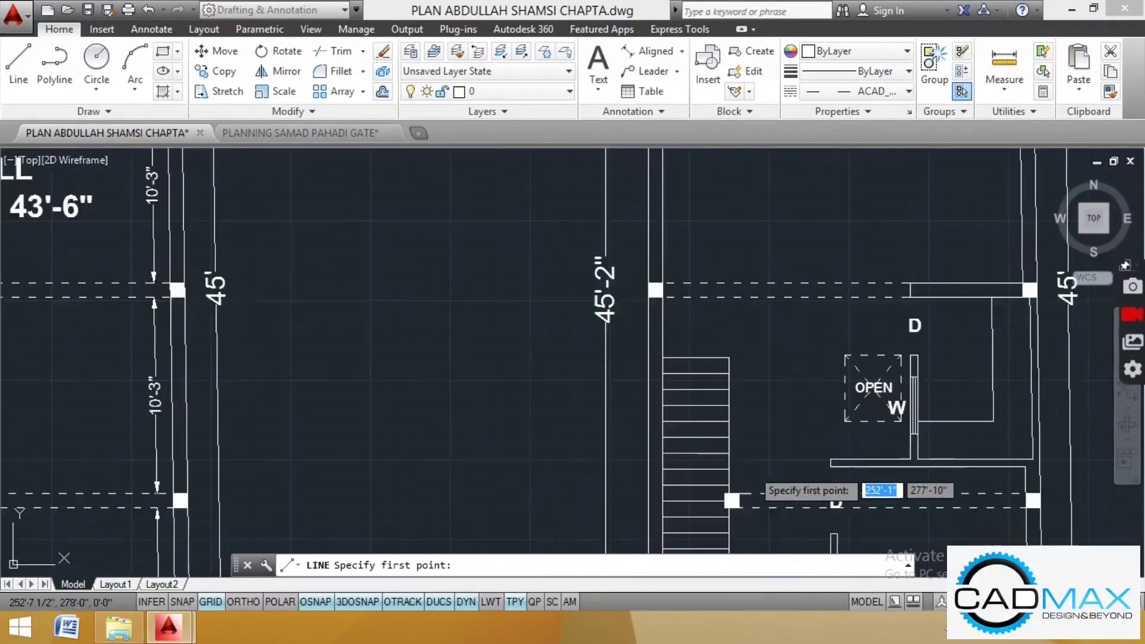
pyautogui.click(572, 259)
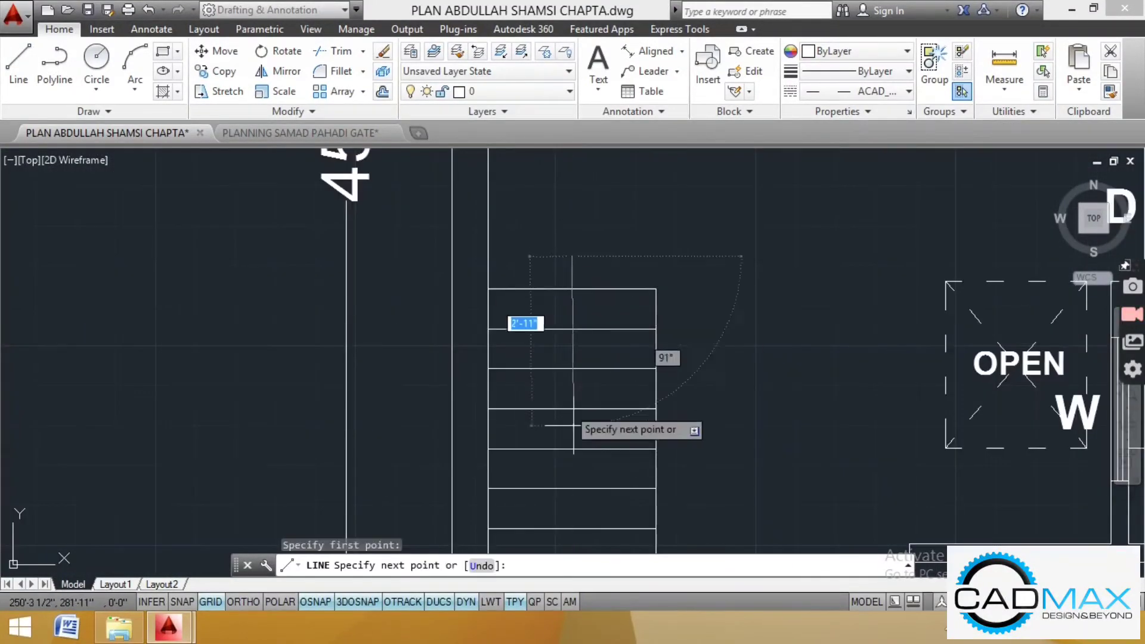
pyautogui.scroll(2, 624, 398)
pyautogui.click(569, 444)
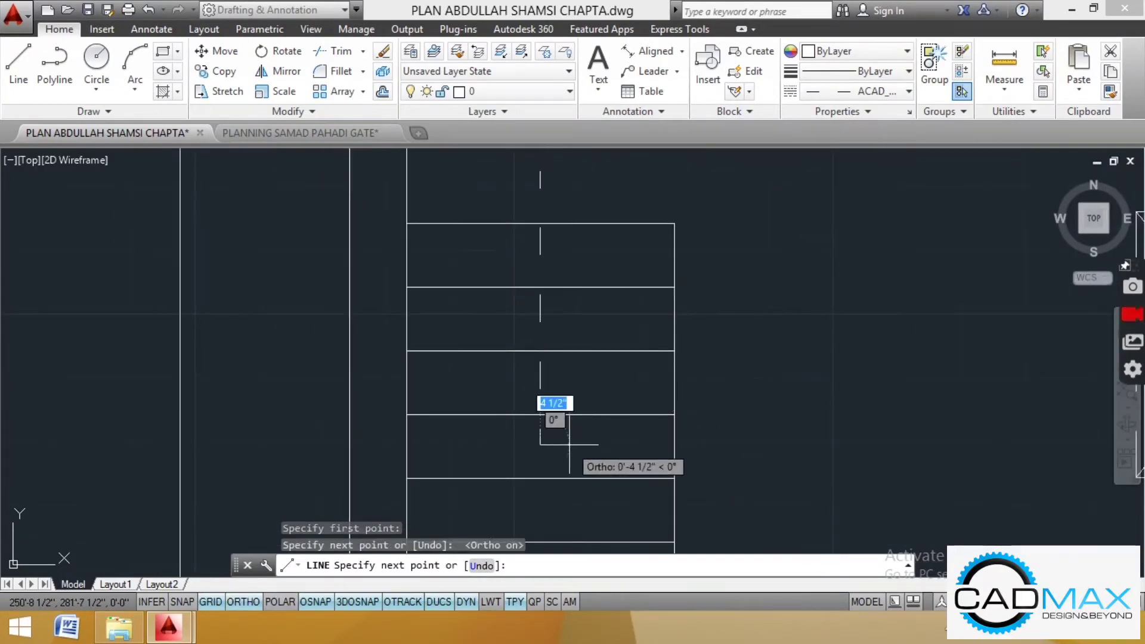
pyautogui.press('Escape')
pyautogui.press('Escape')
# Step: Change the linetype of the vertical line in the upper treads to ByLayer
pyautogui.click(567, 368)
pyautogui.click(520, 387)
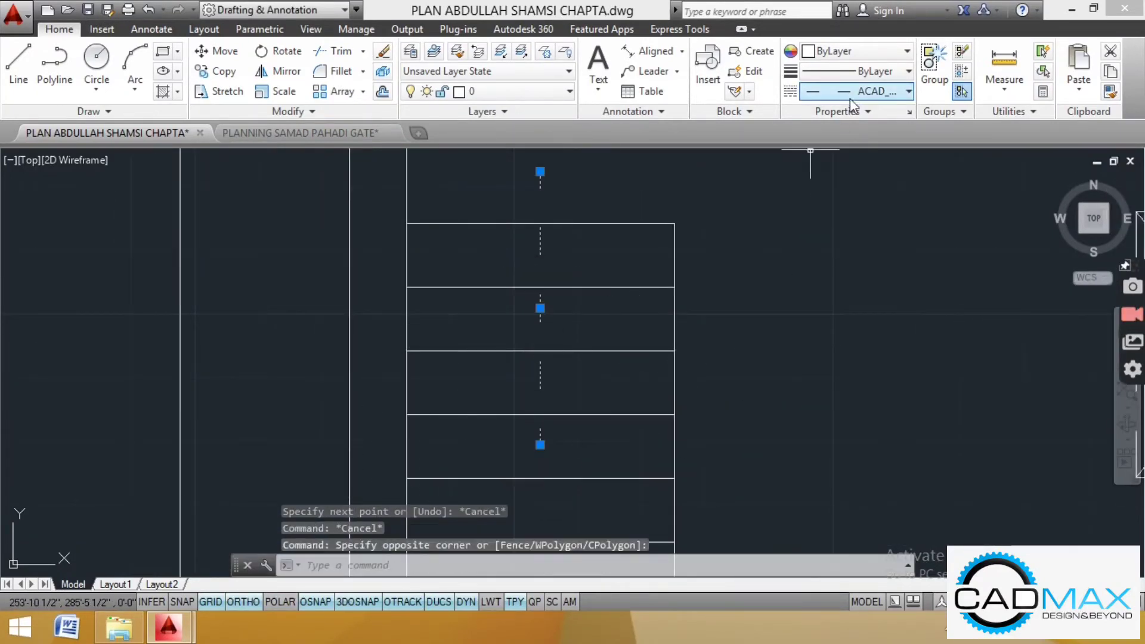
pyautogui.click(850, 97)
pyautogui.click(849, 111)
pyautogui.press('Escape')
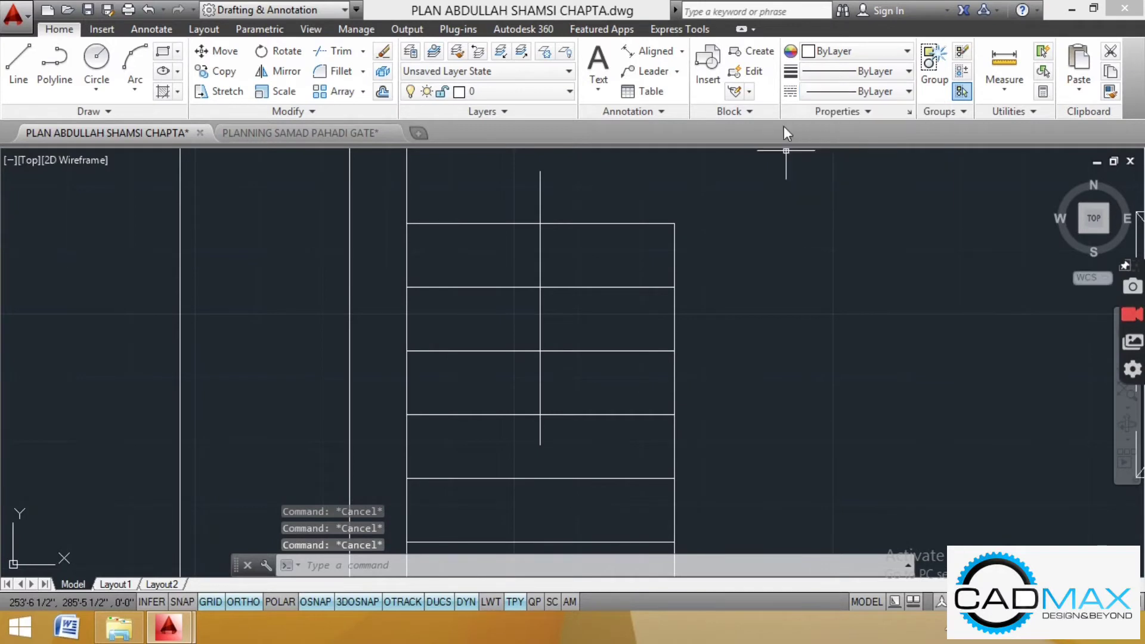
pyautogui.click(7, 71)
pyautogui.click(543, 450)
pyautogui.press('Escape')
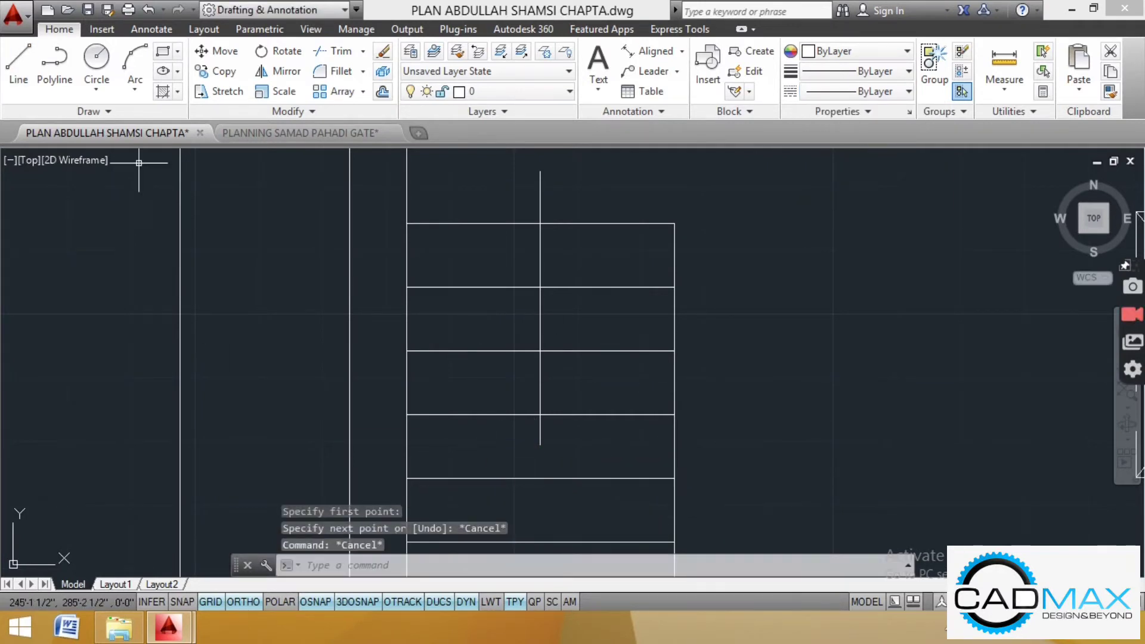
# Step: With Ortho off, draw a V-shaped arrowhead with legs about 1' long at the lower end of the vertical stair line
pyautogui.click(17, 78)
pyautogui.click(540, 444)
pyautogui.press('F8')
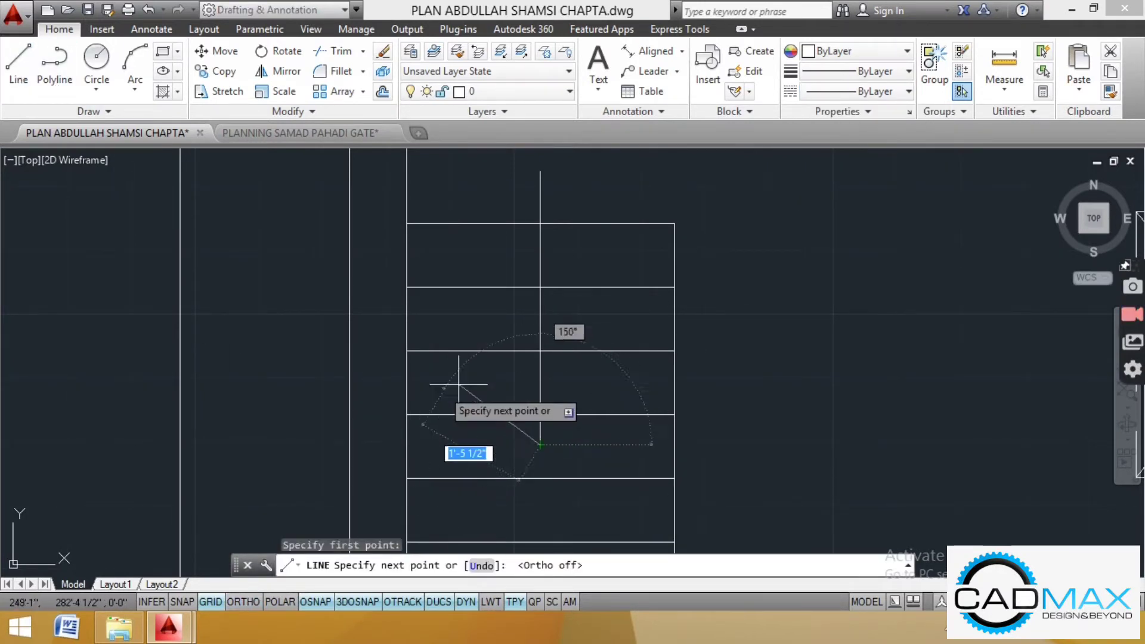
pyautogui.click(504, 373)
pyautogui.click(540, 444)
pyautogui.scroll(2, 576, 373)
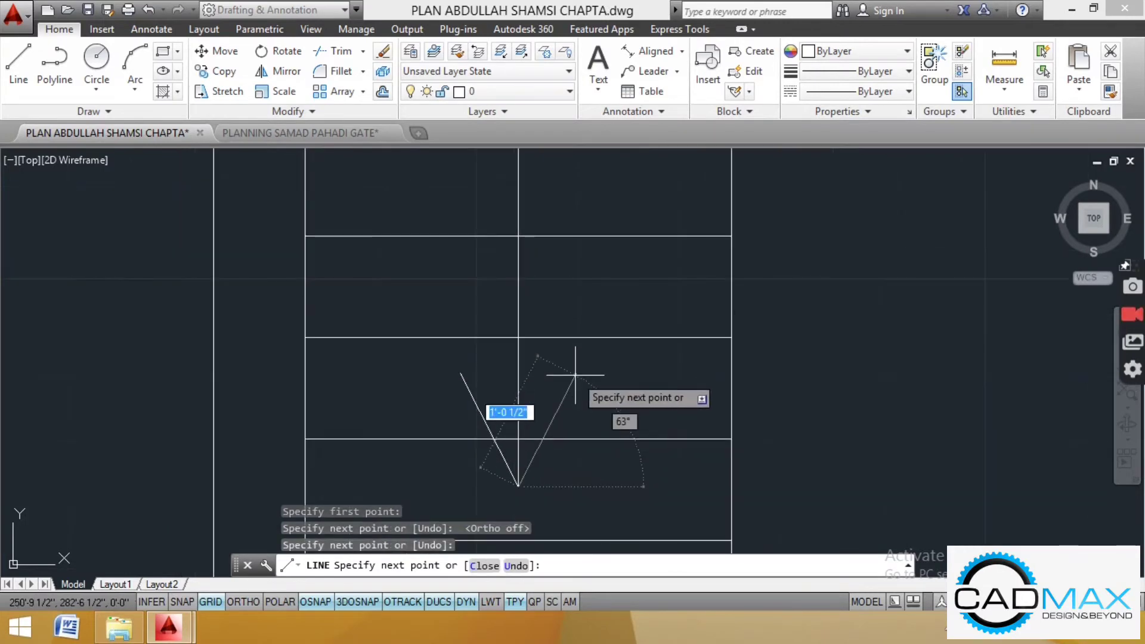
pyautogui.press('Escape')
pyautogui.press('Escape')
pyautogui.press('Escape')
pyautogui.scroll(-3, 545, 384)
pyautogui.scroll(3, 657, 450)
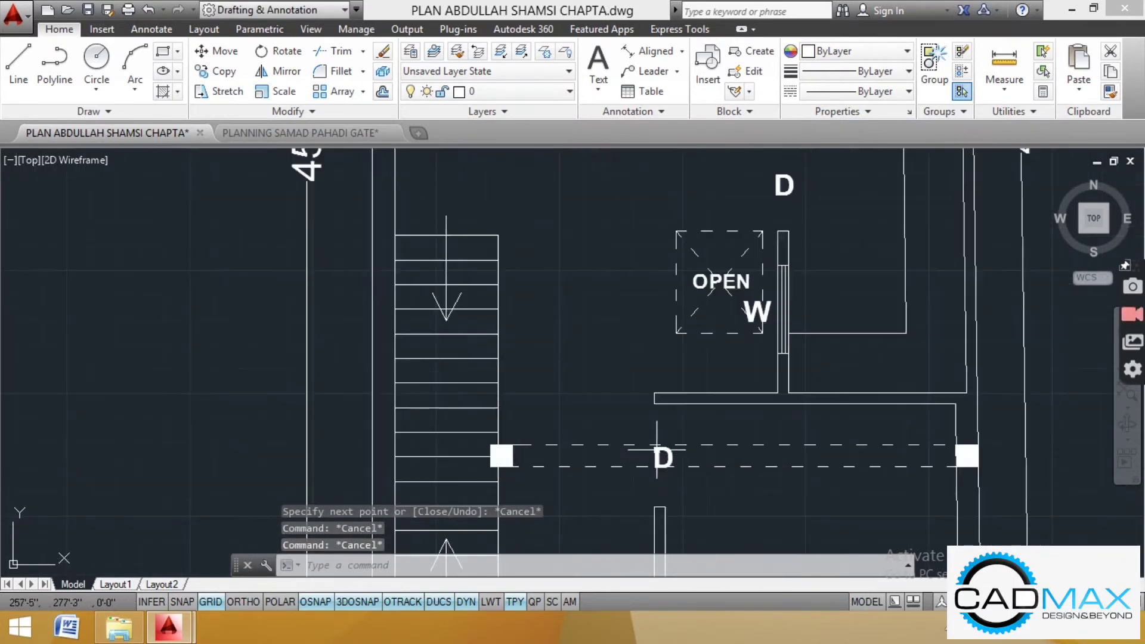
# Step: Copy the UP label beside the lower stair arrow to just above the upper end of the new downward arrow
pyautogui.press('Escape')
pyautogui.press('Escape')
pyautogui.press('Escape')
pyautogui.scroll(-3, 667, 348)
pyautogui.scroll(3, 635, 473)
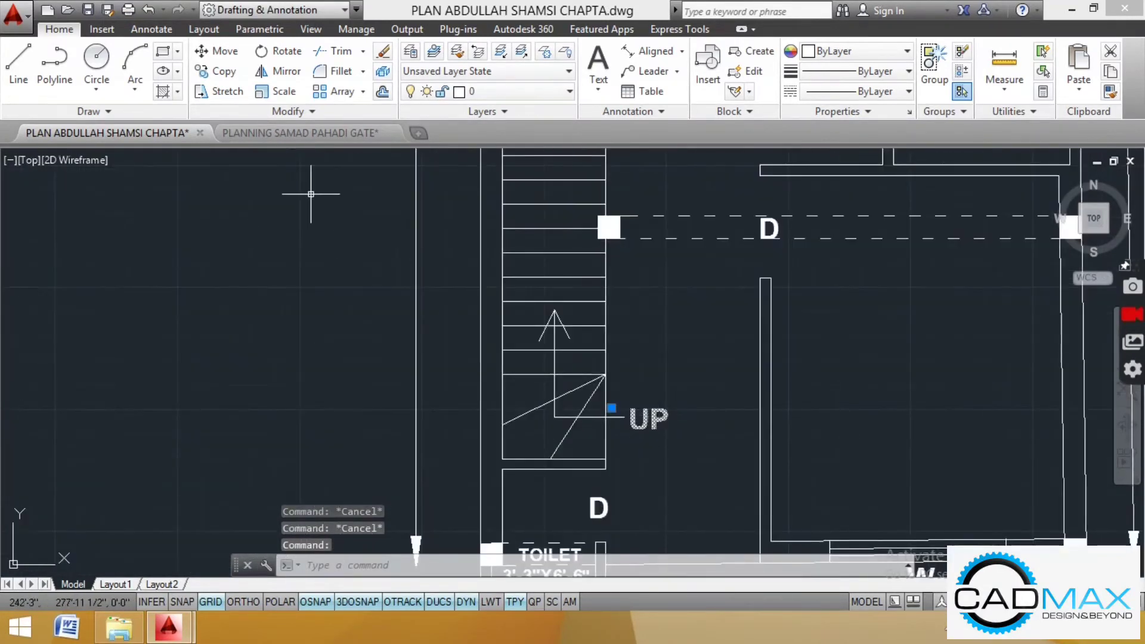
pyautogui.click(219, 72)
pyautogui.click(638, 418)
pyautogui.scroll(-5, 477, 524)
pyautogui.scroll(6, 467, 426)
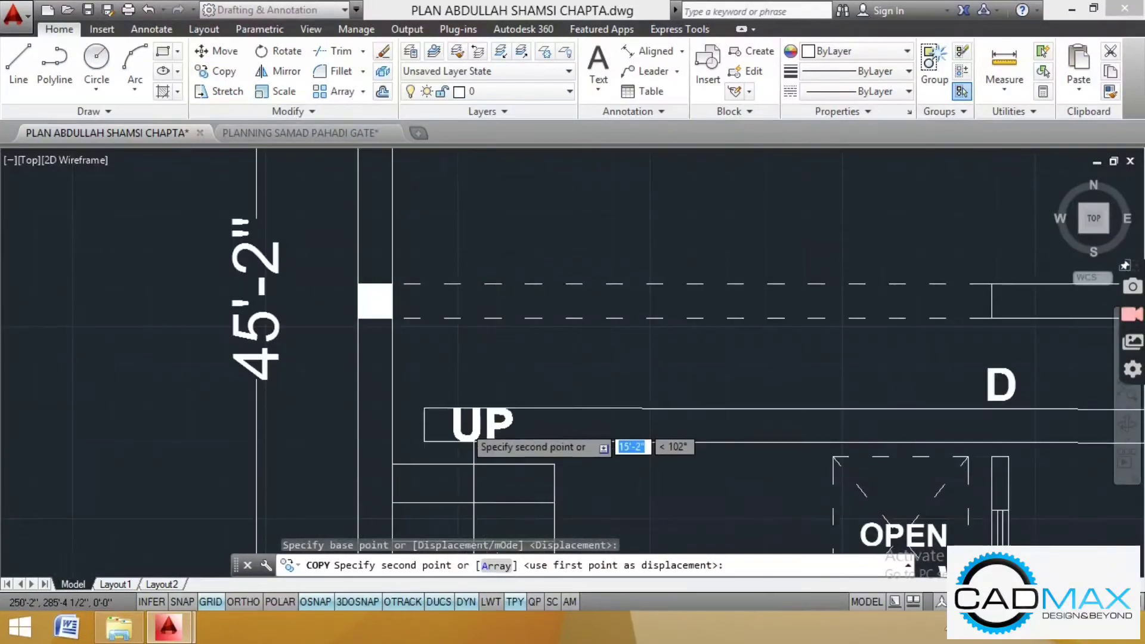
pyautogui.scroll(4, 466, 422)
pyautogui.click(443, 387)
pyautogui.press('Escape')
pyautogui.press('Escape')
pyautogui.press('Escape')
# Step: Change the text of the copied UP label above the downward arrow to DN
pyautogui.click(438, 392)
pyautogui.press('Escape')
pyautogui.click(428, 404)
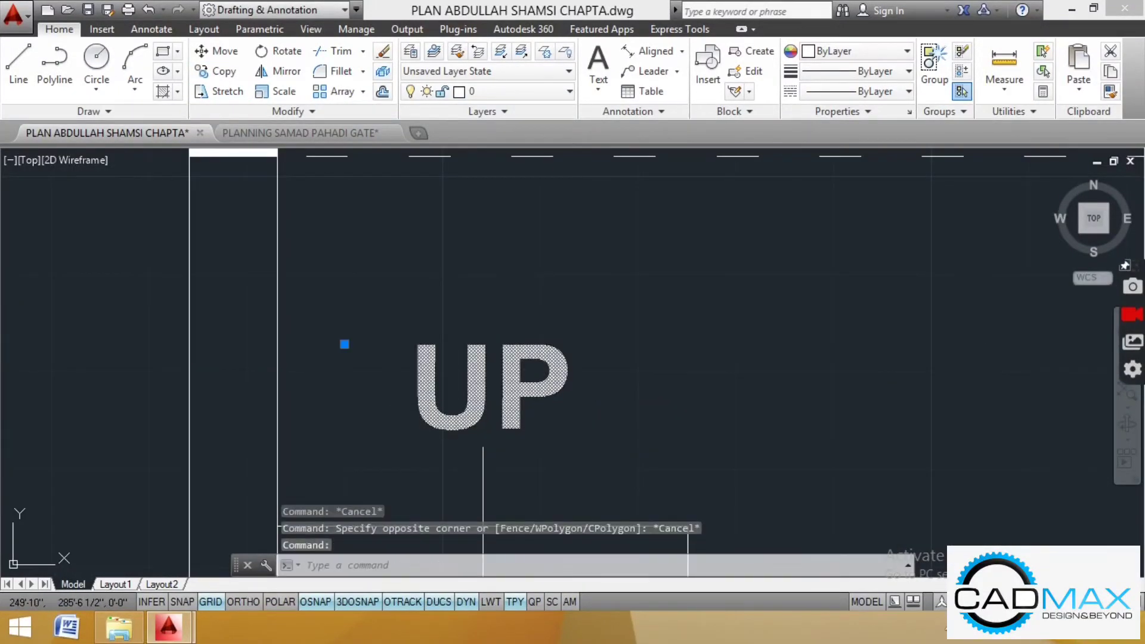
pyautogui.doubleClick(564, 417)
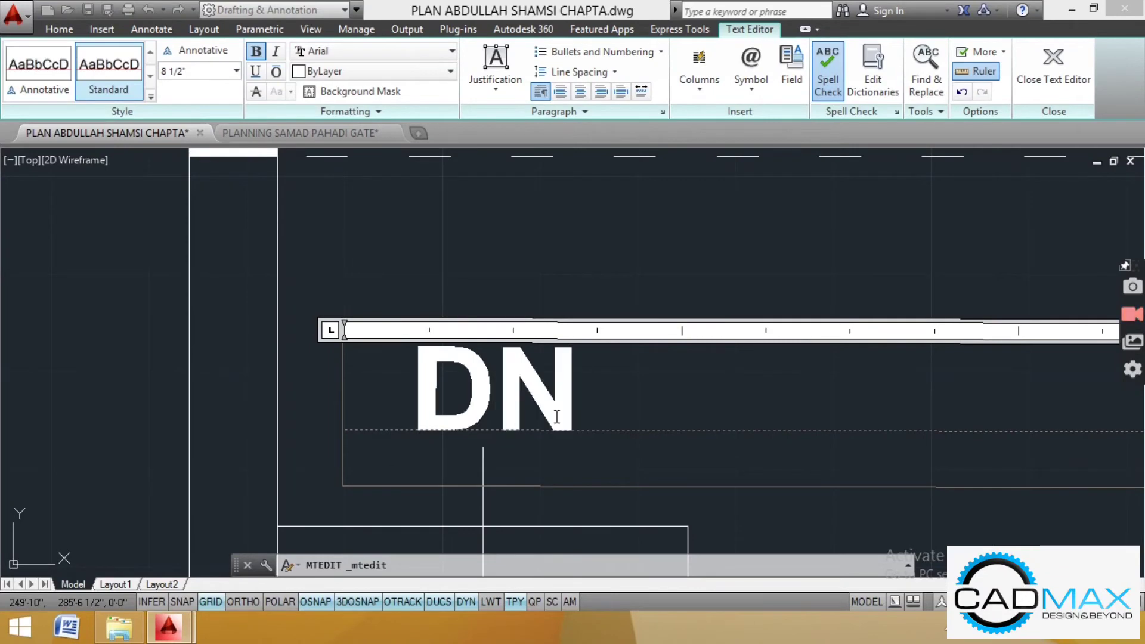
pyautogui.click(477, 277)
pyautogui.scroll(-8, 472, 276)
pyautogui.scroll(-4, 637, 441)
pyautogui.scroll(2, 623, 292)
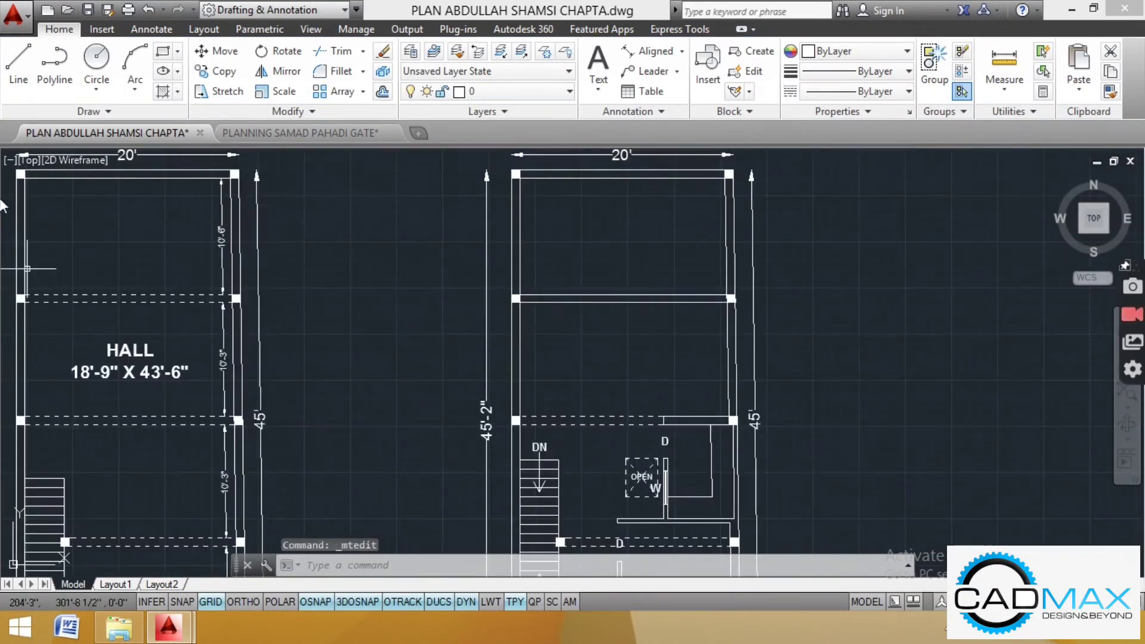
pyautogui.click(17, 59)
pyautogui.scroll(4, 633, 281)
pyautogui.click(870, 317)
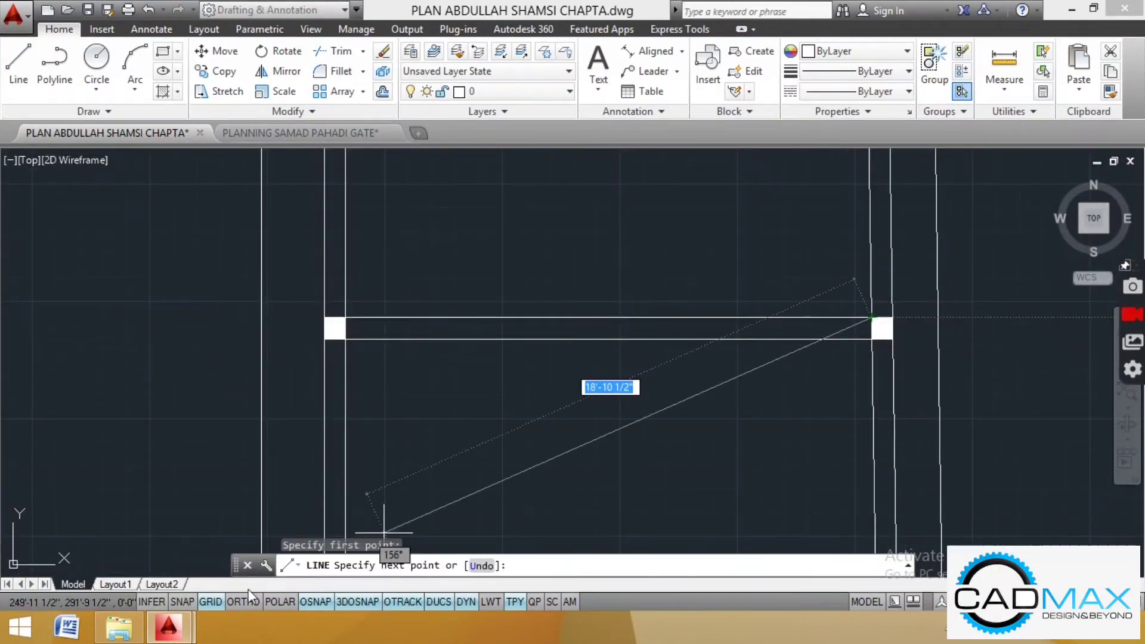
# Step: With Ortho on, draw a line 14' left from the right column's lower inner corner, continuing vertically up past the top wall
pyautogui.click(18, 60)
pyautogui.click(871, 338)
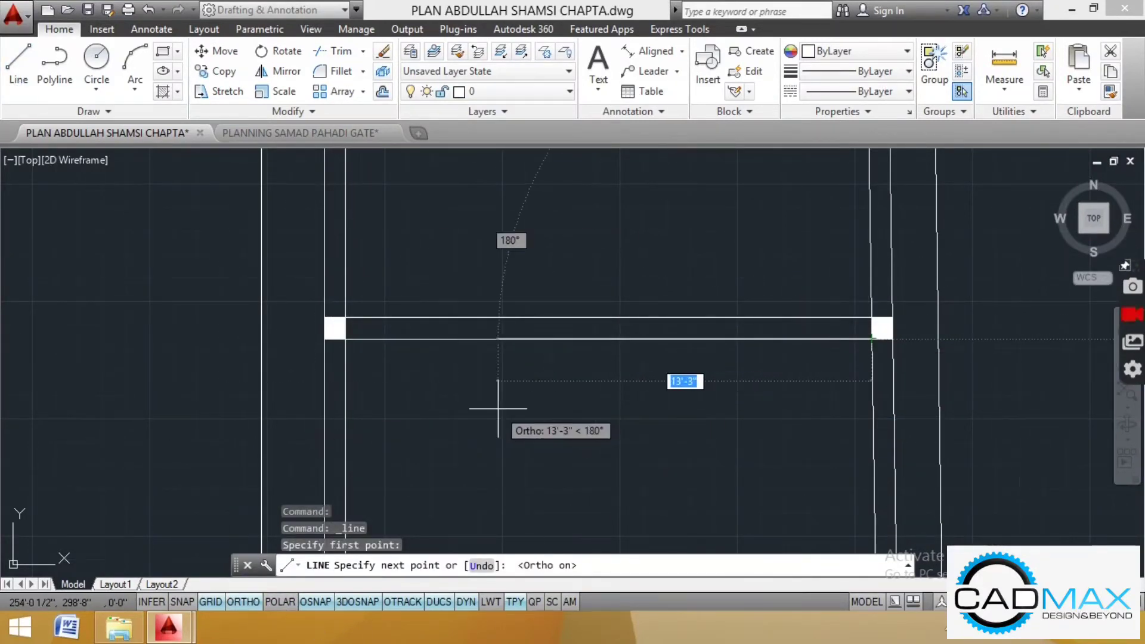
pyautogui.press('Return')
pyautogui.scroll(-4, 510, 395)
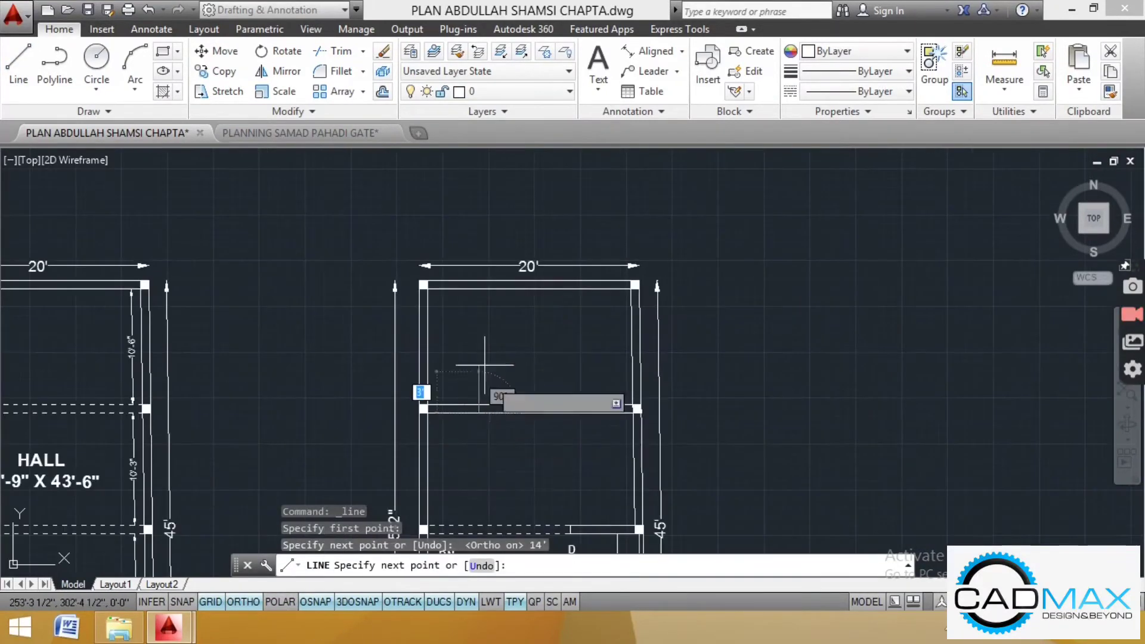
pyautogui.scroll(6, 485, 383)
pyautogui.click(493, 251)
pyautogui.press('Escape')
pyautogui.scroll(-5, 537, 287)
pyautogui.press('Escape')
pyautogui.press('Escape')
pyautogui.press('Escape')
pyautogui.scroll(1, 610, 318)
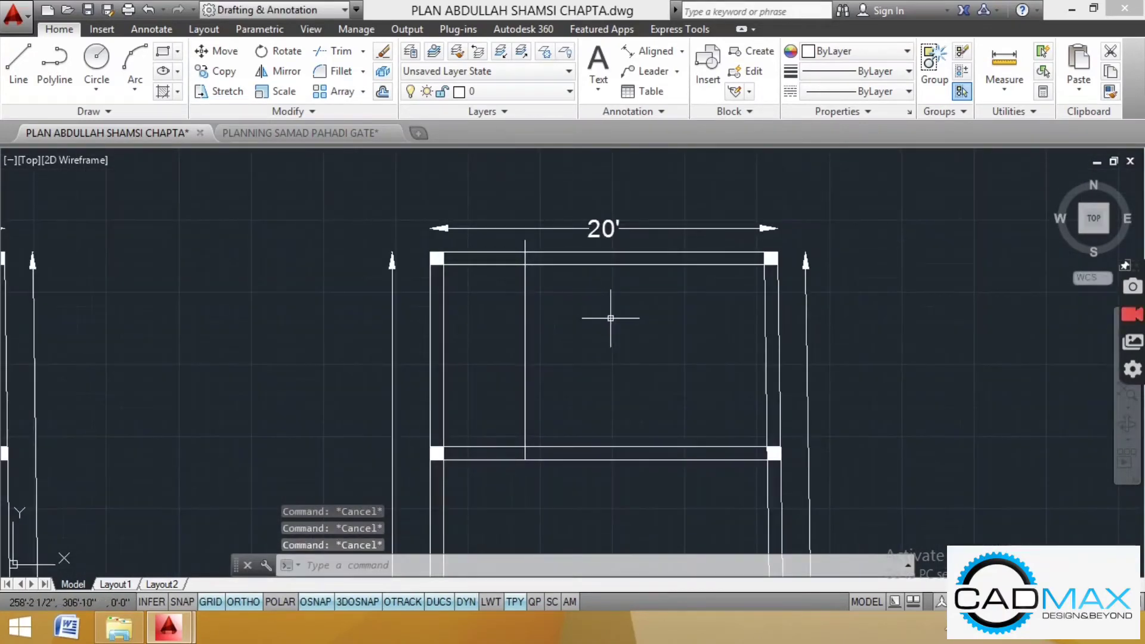
# Step: Offset the vertical partition line in the top room 4.5" to the left
pyautogui.press('Return')
pyautogui.write('4.5"')
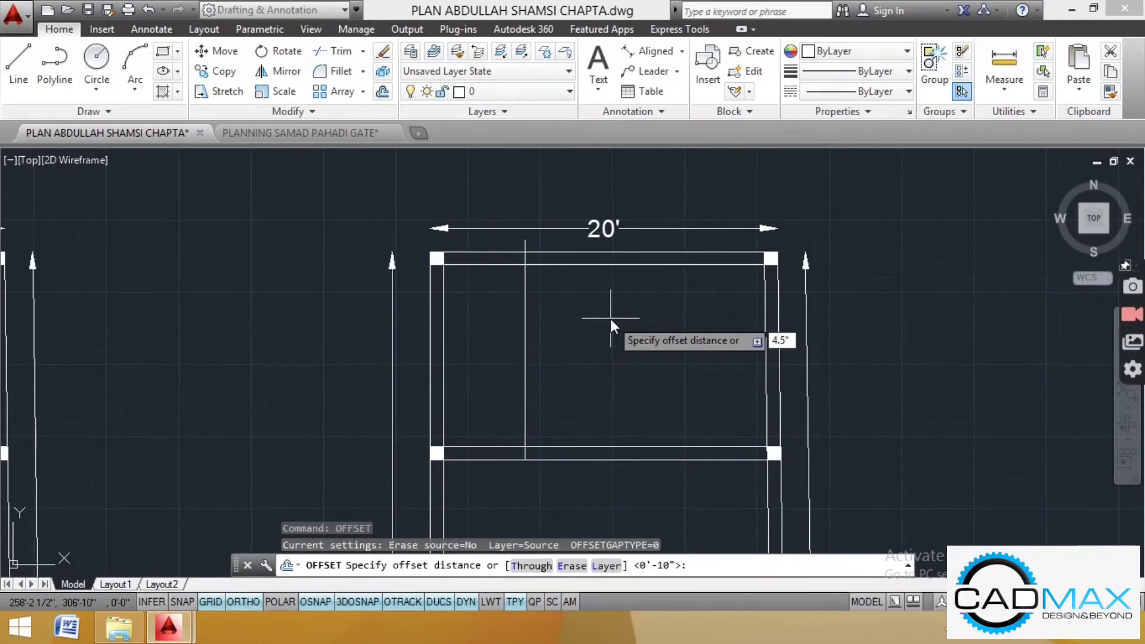
pyautogui.press('Return')
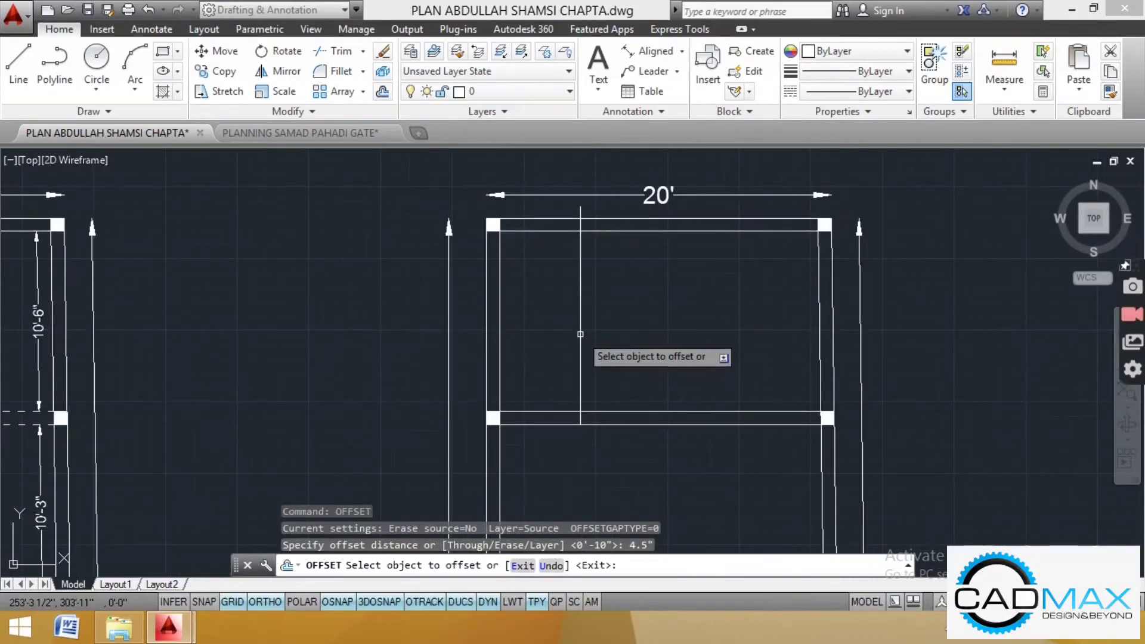
pyautogui.click(580, 332)
pyautogui.click(518, 325)
pyautogui.press('Escape')
# Step: Trim the two partition lines back to the top wall's inner face and remove that wall face between them
pyautogui.click(341, 51)
pyautogui.press('Return')
pyautogui.scroll(3, 590, 210)
pyautogui.click(587, 202)
pyautogui.click(532, 216)
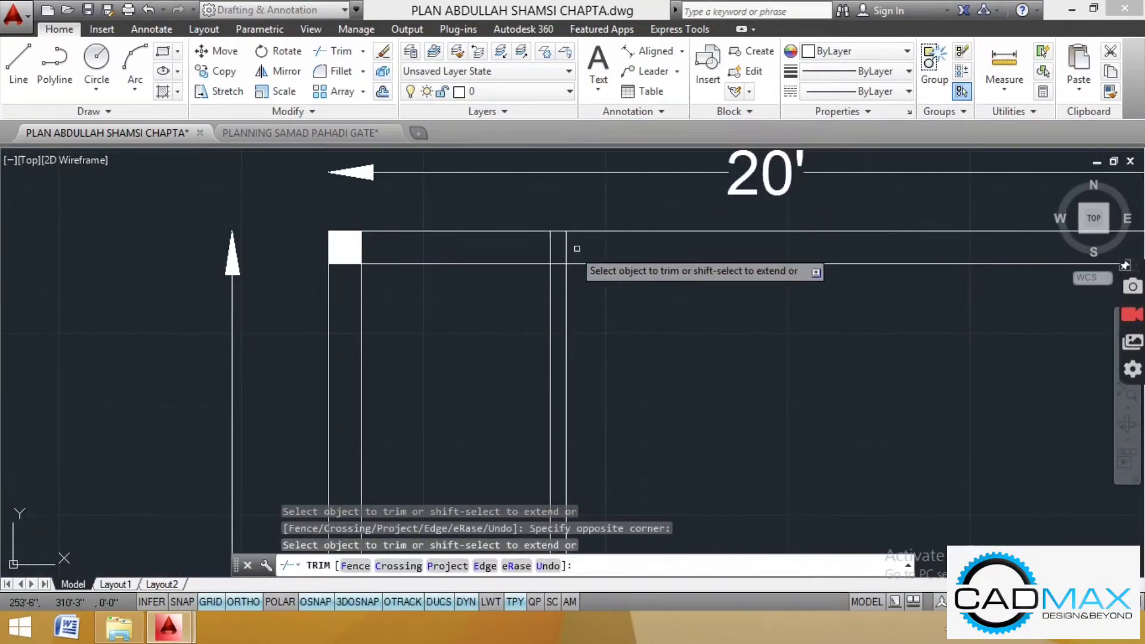
pyautogui.scroll(2, 587, 241)
pyautogui.click(577, 243)
pyautogui.click(522, 260)
pyautogui.scroll(-4, 551, 263)
pyautogui.scroll(6, 549, 264)
pyautogui.click(547, 268)
pyautogui.press('Escape')
pyautogui.press('Escape')
pyautogui.press('Escape')
pyautogui.scroll(-5, 527, 293)
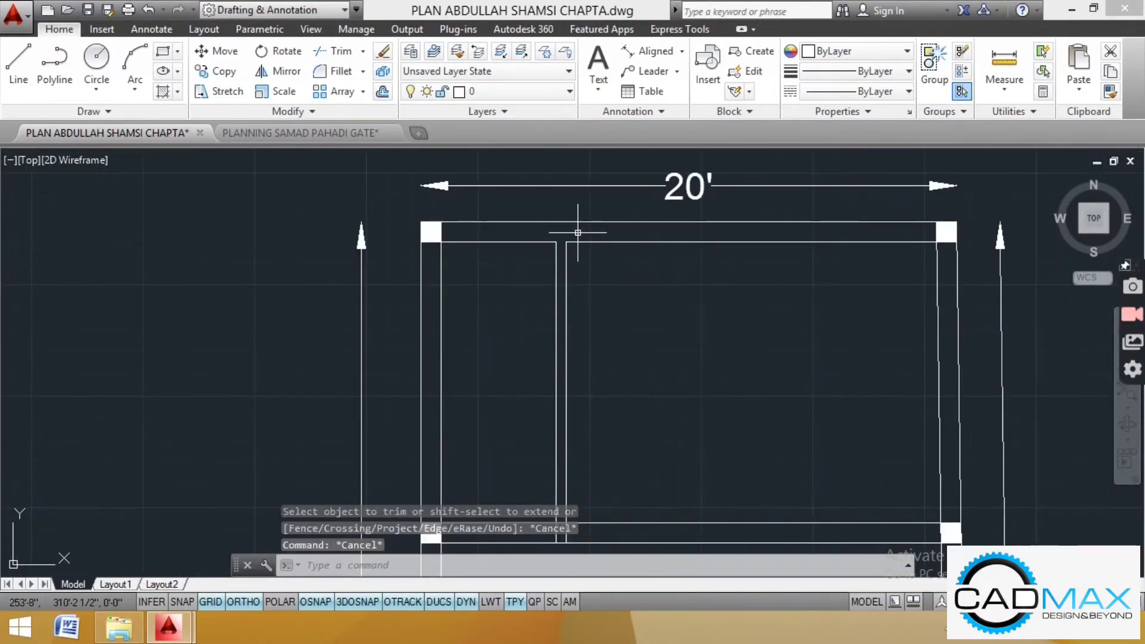
# Step: Draw a line 4.5" down from where the partition's left face meets the cross wall, continuing horizontally left past the column
pyautogui.scroll(3, 585, 329)
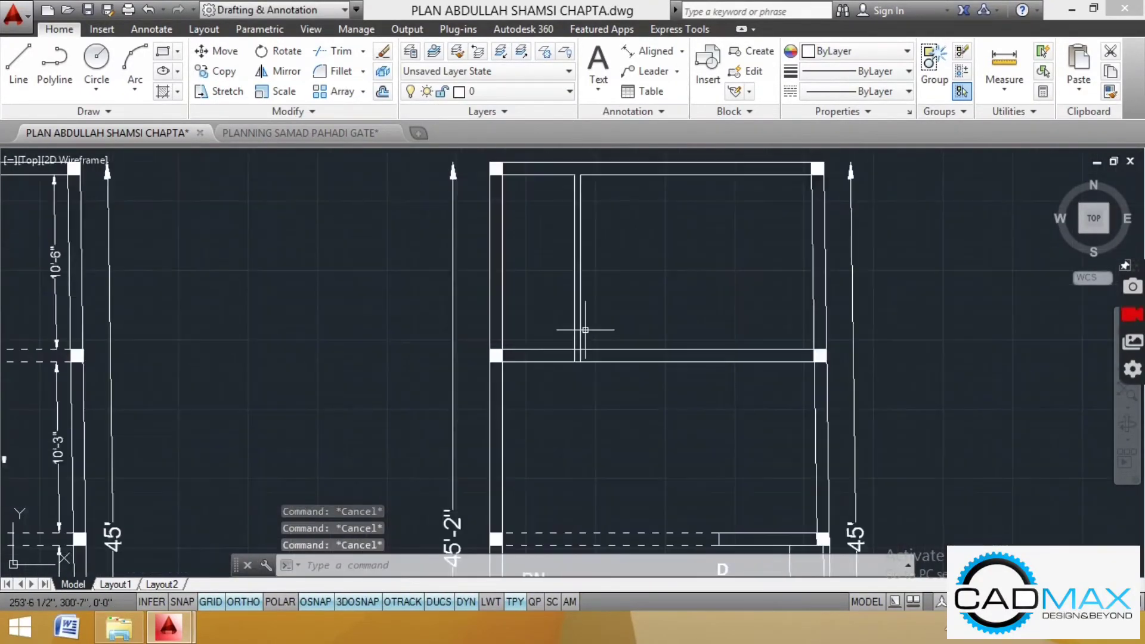
pyautogui.click(18, 85)
pyautogui.scroll(4, 568, 380)
pyautogui.scroll(-4, 584, 397)
pyautogui.scroll(4, 565, 380)
pyautogui.scroll(2, 613, 383)
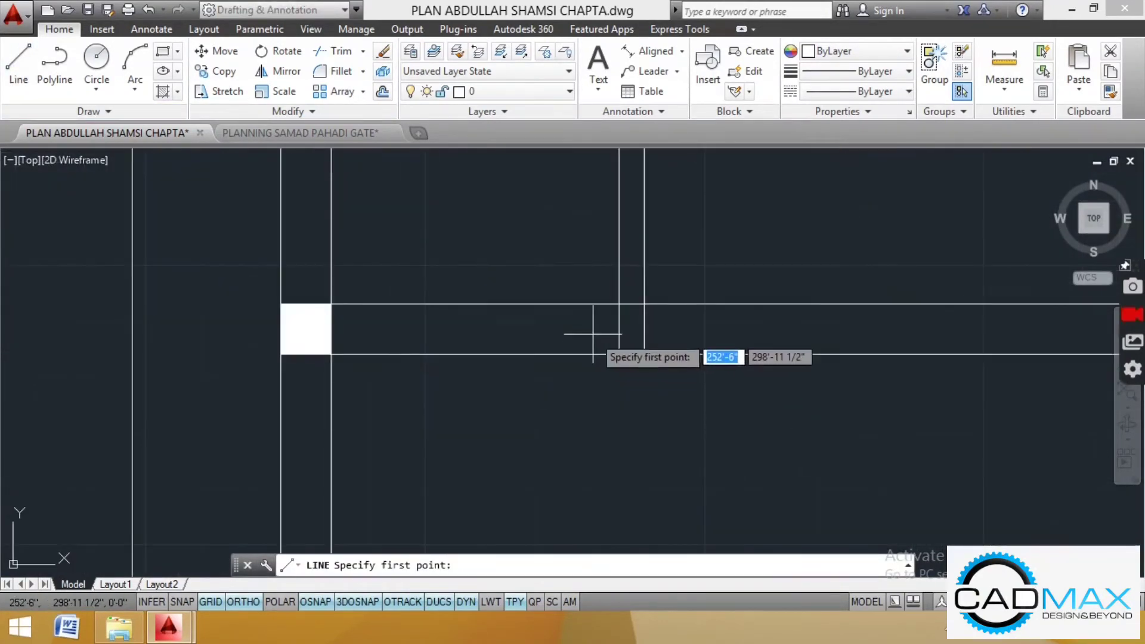
pyautogui.click(619, 304)
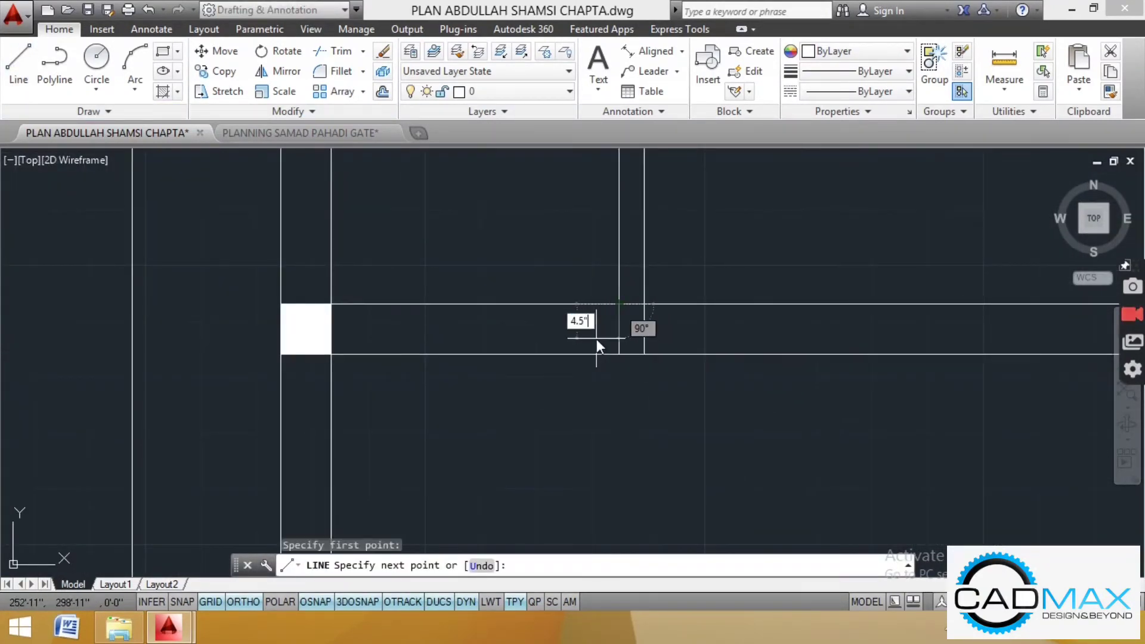
pyautogui.press('Return')
pyautogui.click(177, 331)
pyautogui.press('Escape')
pyautogui.press('Escape')
pyautogui.press('Escape')
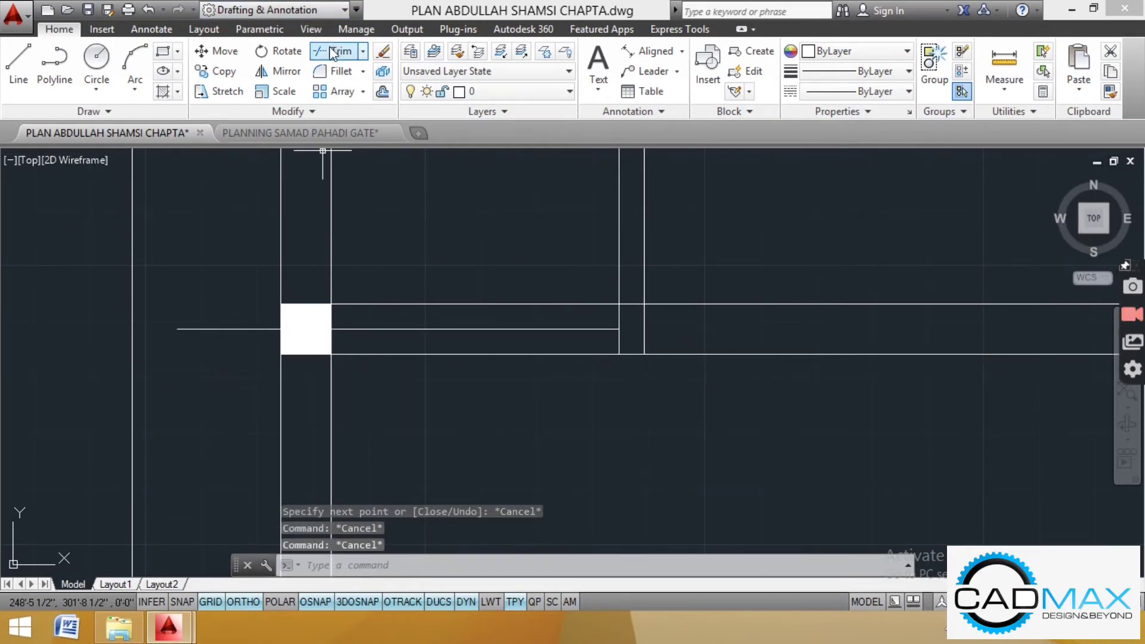
# Step: Trim the new horizontal line beyond the left column and the cross wall's upper face between column and partition
pyautogui.click(330, 48)
pyautogui.press('Return')
pyautogui.click(232, 309)
pyautogui.click(256, 347)
pyautogui.click(438, 289)
pyautogui.click(473, 317)
pyautogui.scroll(-4, 585, 317)
pyautogui.press('Escape')
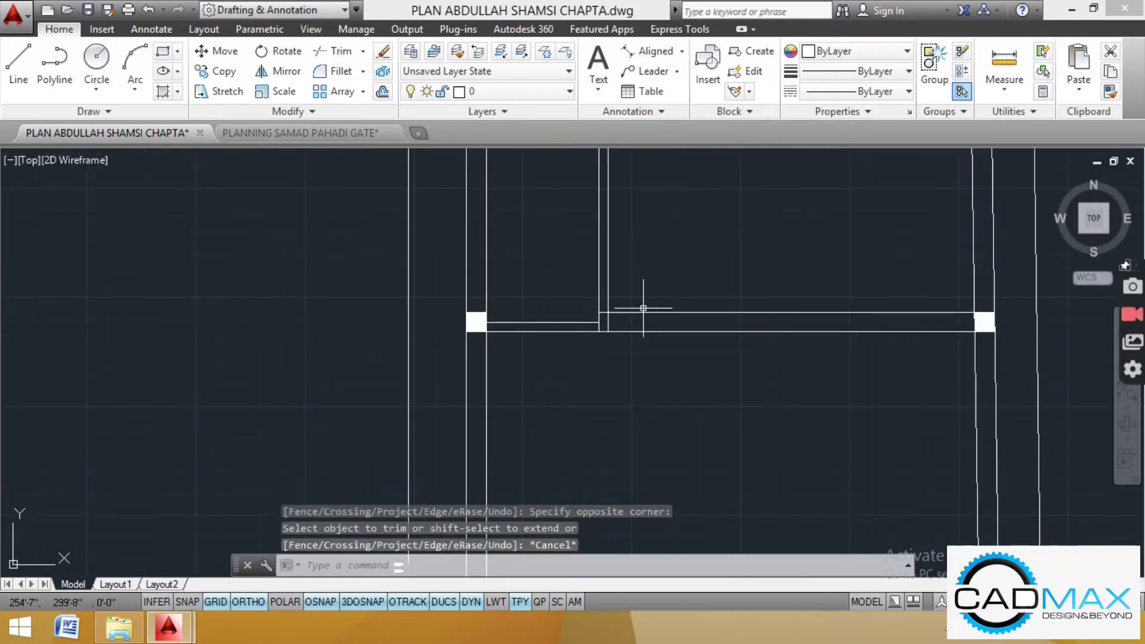
# Step: Offset the upper face of the thin bottom wall left of the partition 6'6" upward
pyautogui.write('o')
pyautogui.press('Return')
pyautogui.write('6')
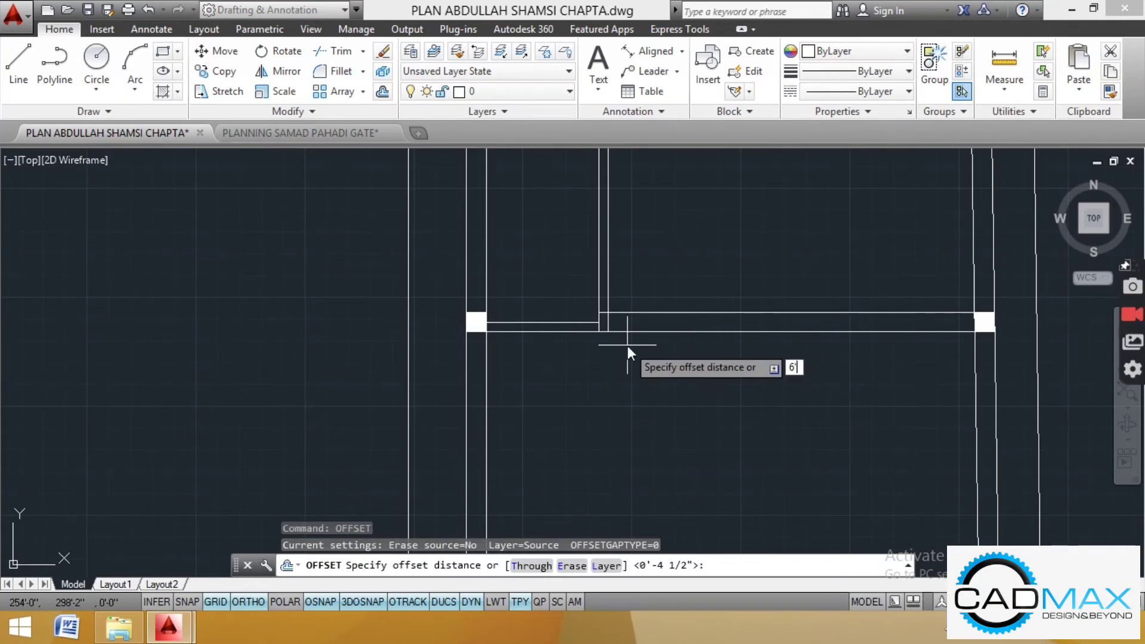
pyautogui.write("'6")
pyautogui.press('Return')
pyautogui.click(576, 322)
pyautogui.click(557, 246)
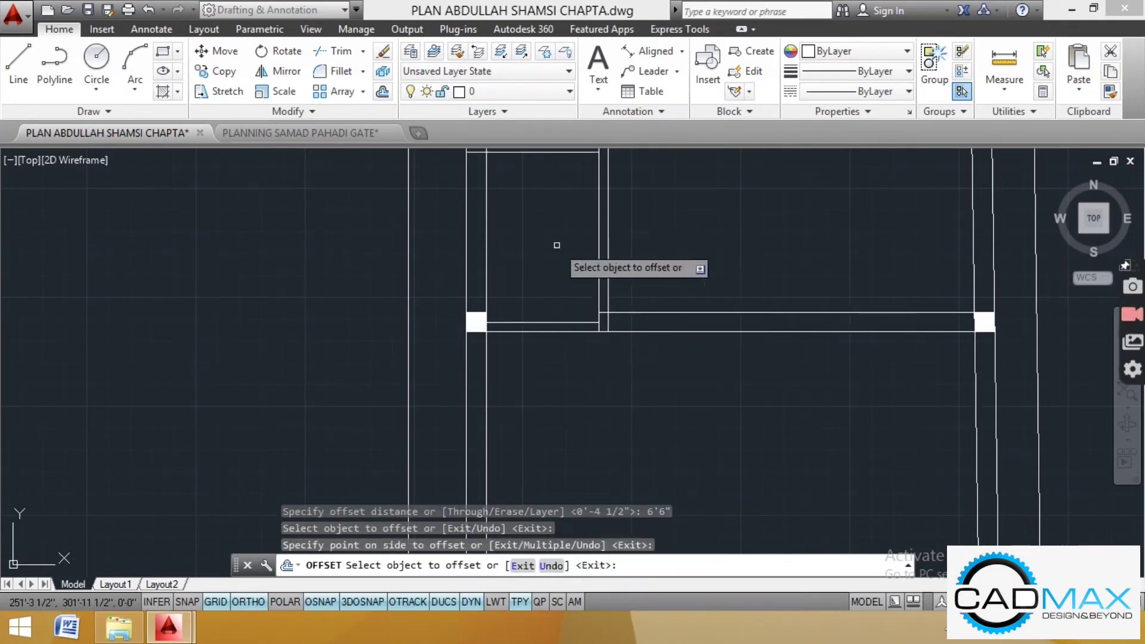
pyautogui.scroll(-5, 567, 248)
pyautogui.press('Escape')
pyautogui.press('Escape')
# Step: Extend the new horizontal line to the partition's right face and the left wall's outer face
pyautogui.scroll(5, 569, 249)
pyautogui.write('ex')
pyautogui.press('Return')
pyautogui.press('Return')
pyautogui.click(569, 253)
pyautogui.click(567, 279)
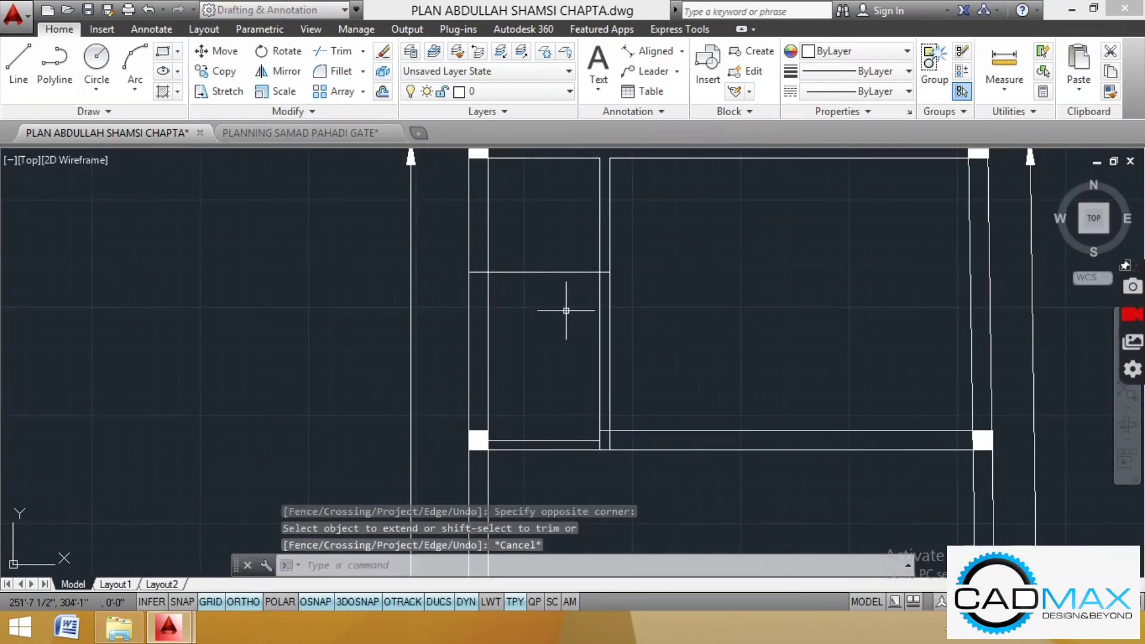
pyautogui.press('Escape')
# Step: Offset the extended horizontal line 4.5" upward to form a dividing wall
pyautogui.write('o')
pyautogui.press('Return')
pyautogui.write('4')
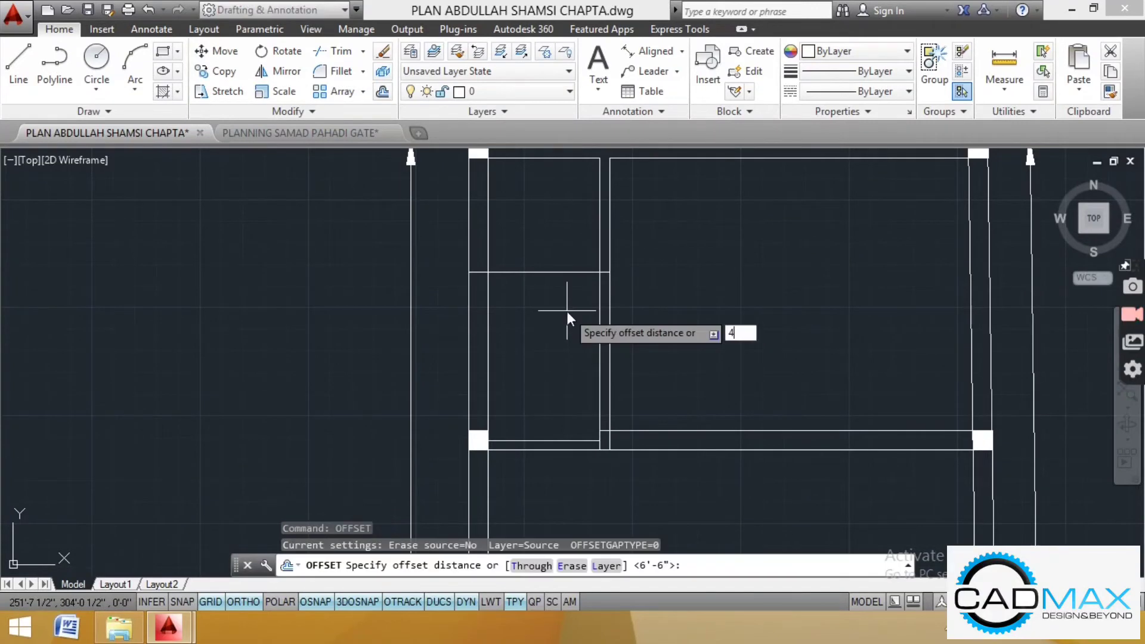
pyautogui.write('.5')
pyautogui.press('Return')
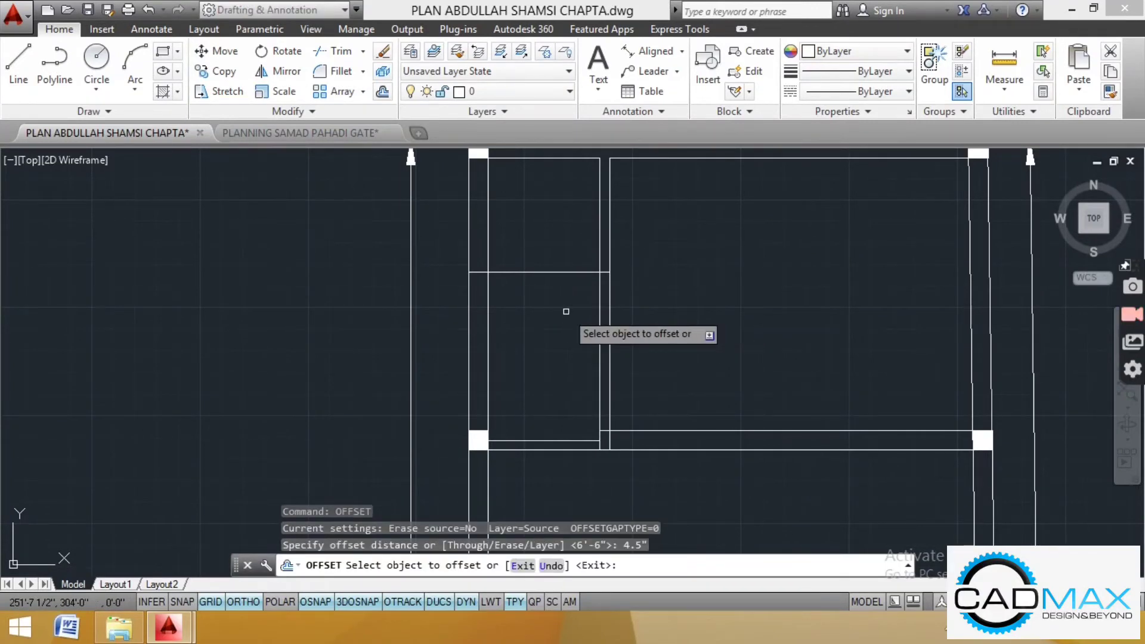
pyautogui.click(555, 274)
pyautogui.press('Escape')
pyautogui.press('Escape')
pyautogui.press('Escape')
pyautogui.scroll(-3, 524, 263)
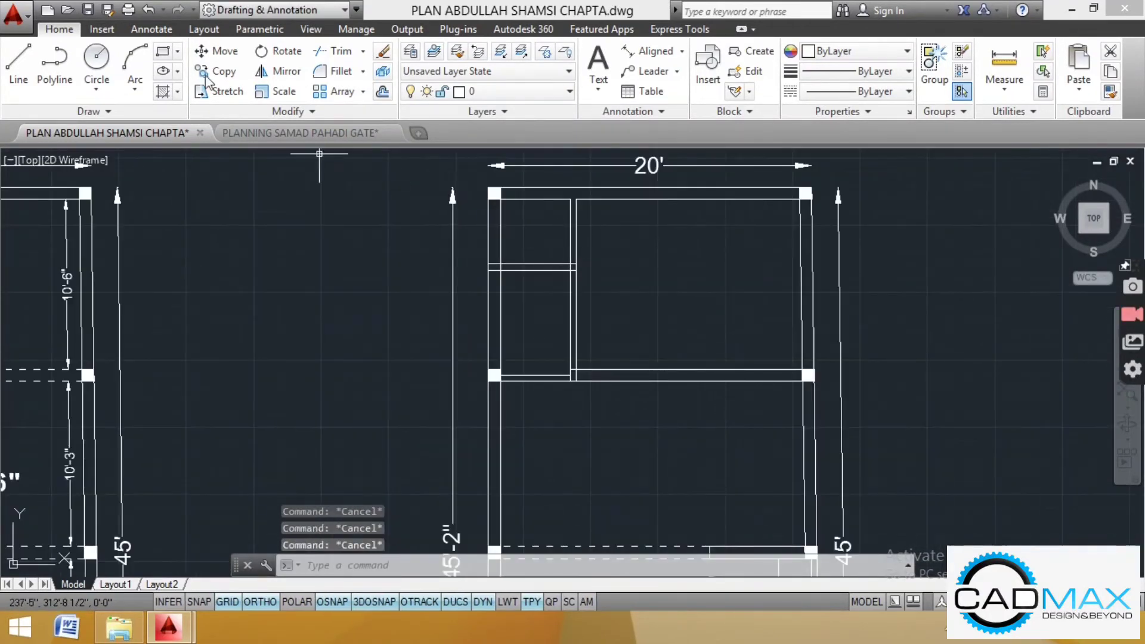
# Step: Draw a line 2'6" up from the dividing wall's upper face along the partition's right face, continuing horizontally left past the partition
pyautogui.click(18, 60)
pyautogui.scroll(4, 560, 334)
pyautogui.click(561, 337)
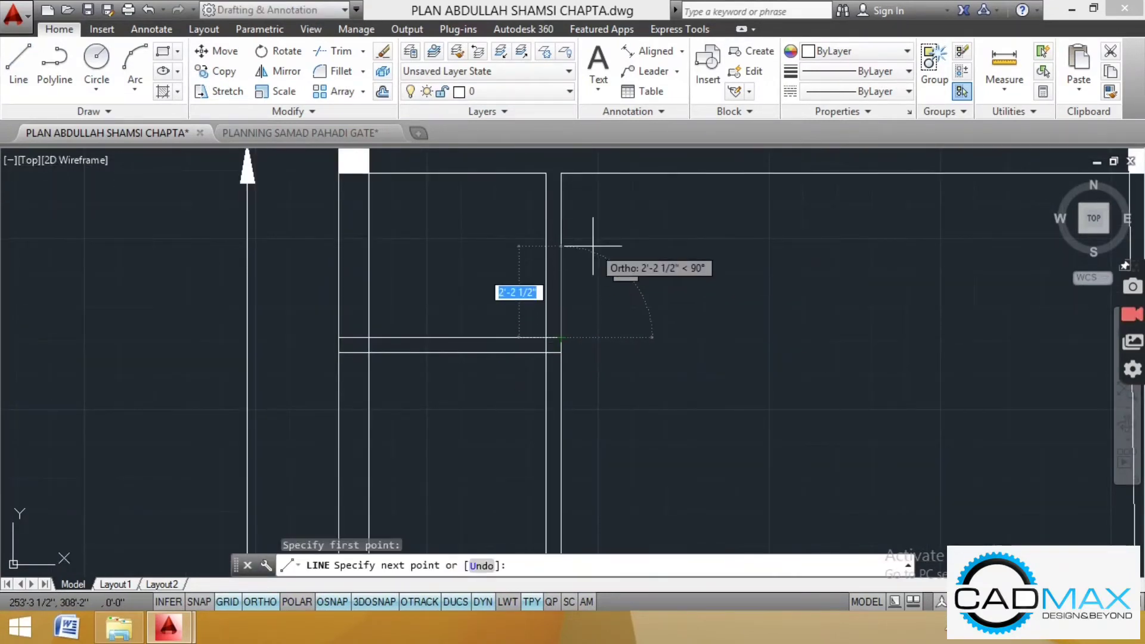
pyautogui.write('2\'6"')
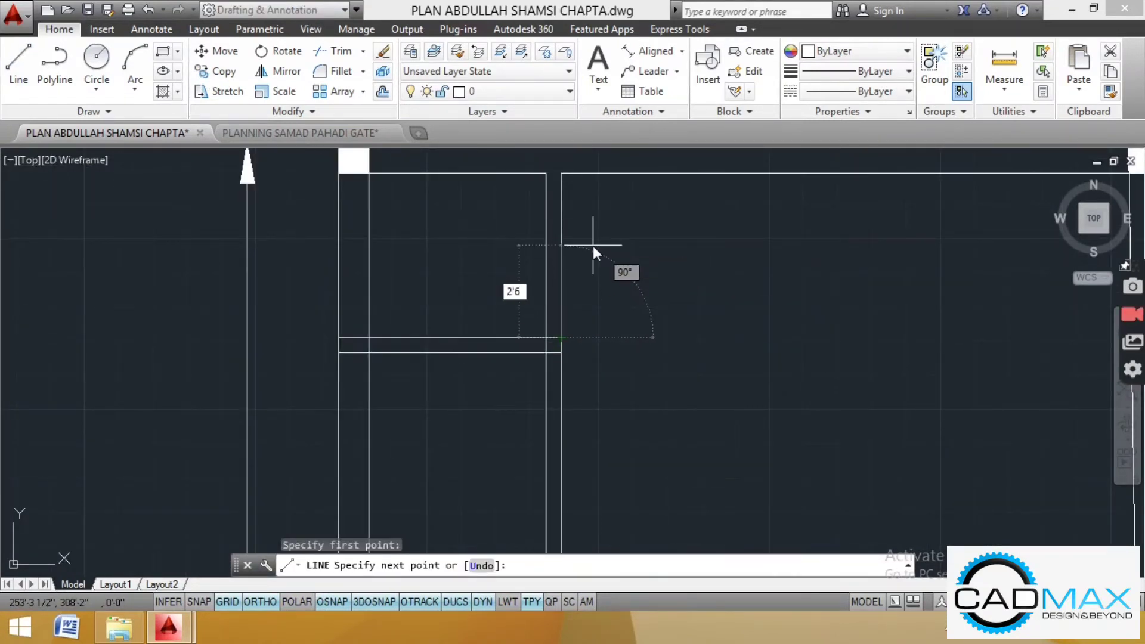
pyautogui.press('Return')
pyautogui.click(431, 235)
pyautogui.press('Escape')
pyautogui.press('Escape')
# Step: Trim both partition faces between the dividing wall and the new horizontal line to open a doorway
pyautogui.click(337, 52)
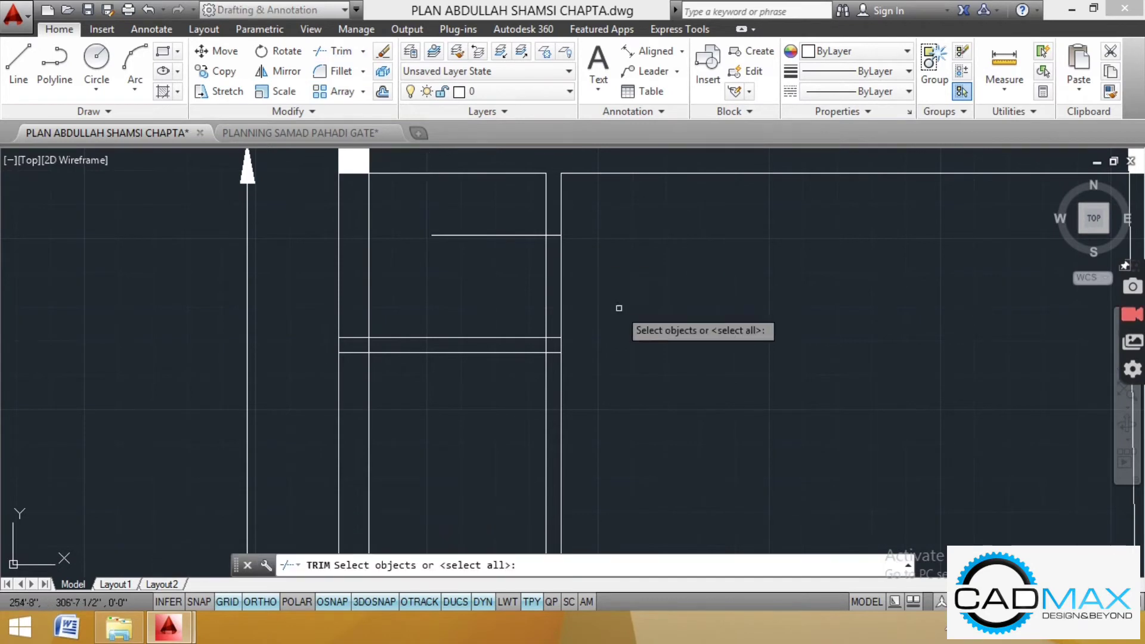
pyautogui.press('Return')
pyautogui.click(554, 285)
pyautogui.click(517, 292)
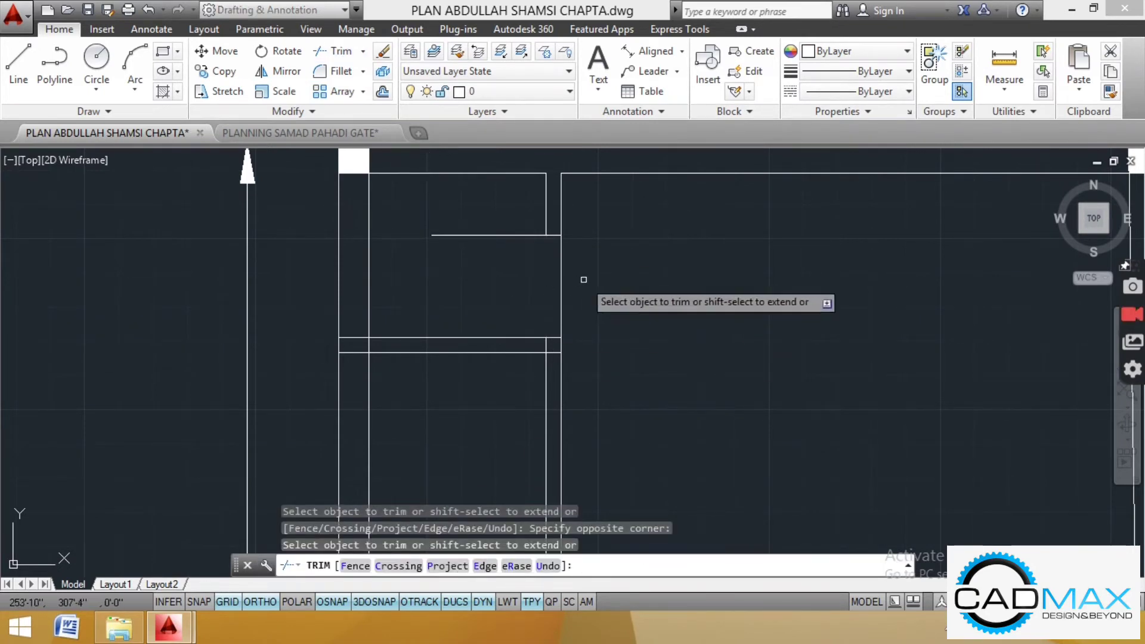
pyautogui.click(517, 566)
pyautogui.click(587, 301)
pyautogui.click(530, 293)
pyautogui.press('Return')
# Step: Trim the leftover line beyond the upper partition stub and clean the dividing wall's junction with the left wall
pyautogui.click(495, 202)
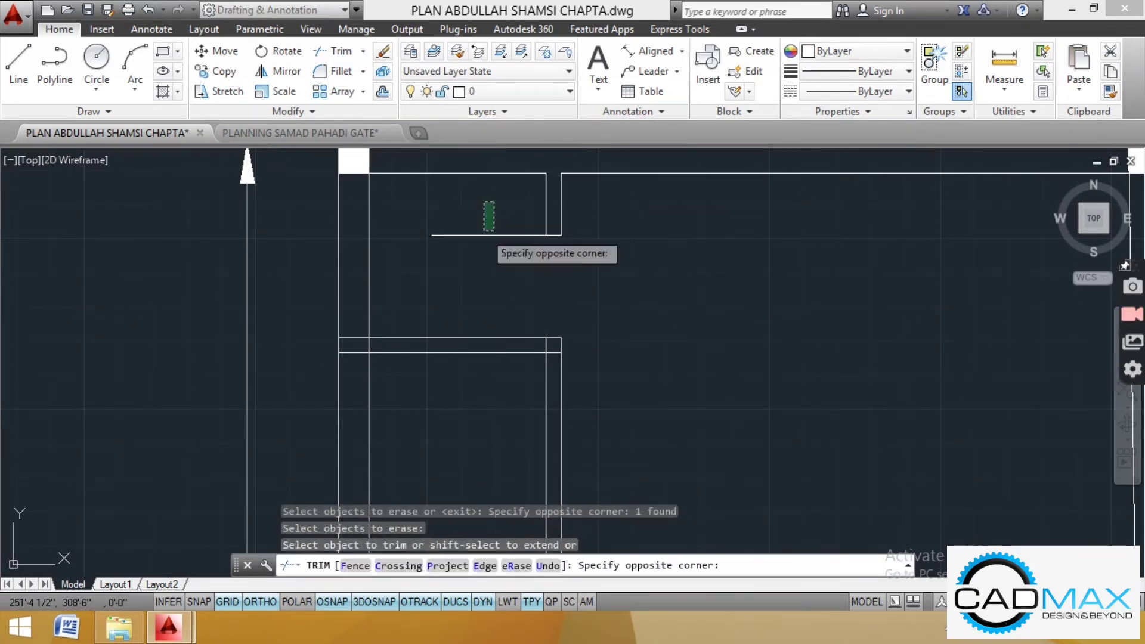
pyautogui.click(476, 249)
pyautogui.scroll(3, 352, 359)
pyautogui.scroll(-3, 417, 310)
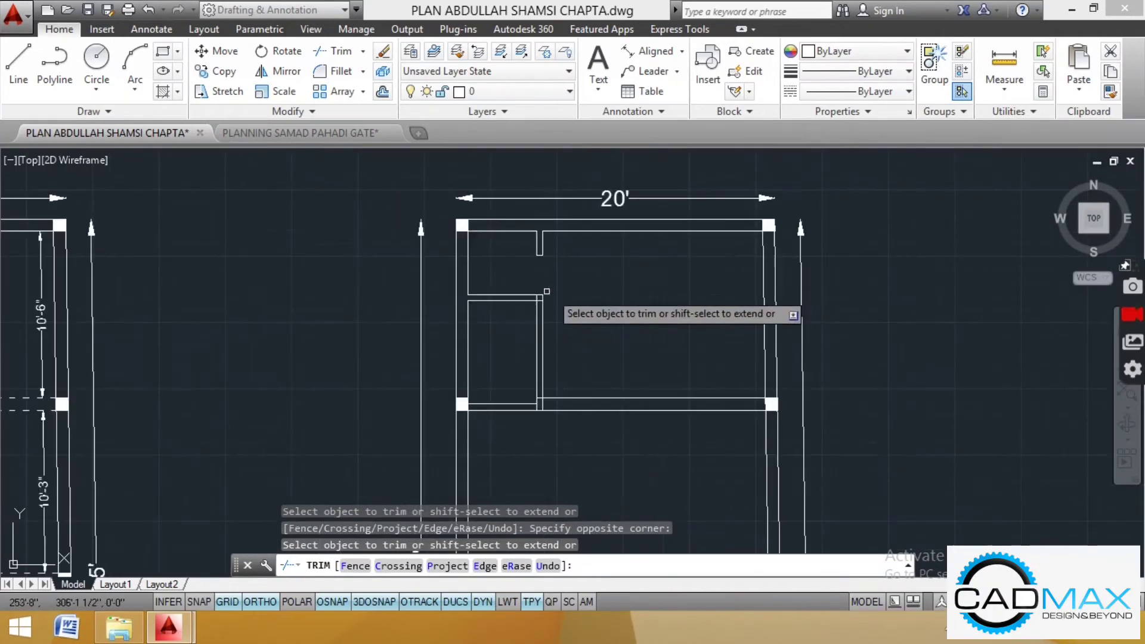
pyautogui.press('Escape')
pyautogui.press('Escape')
pyautogui.scroll(4, 438, 313)
pyautogui.click(324, 57)
pyautogui.press('Return')
pyautogui.scroll(-2, 532, 388)
pyautogui.press('Escape')
pyautogui.press('Escape')
pyautogui.press('Escape')
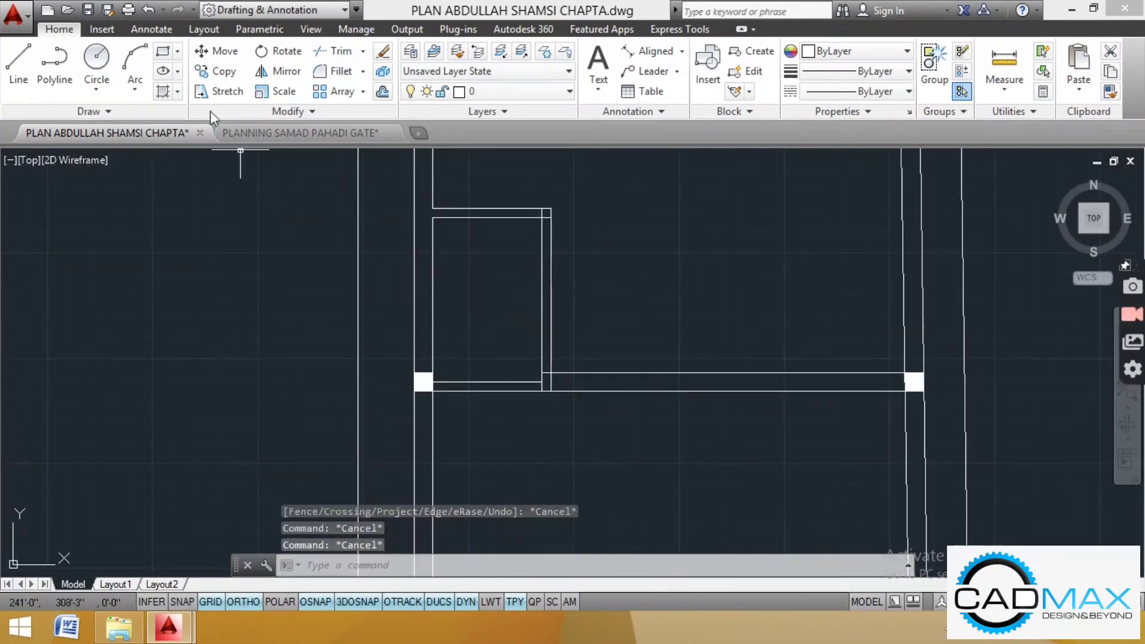
# Step: Draw a line 2'6" down from the dividing wall's lower face along the partition's right face, continuing horizontally left past the partition
pyautogui.click(18, 63)
pyautogui.scroll(4, 553, 213)
pyautogui.click(540, 237)
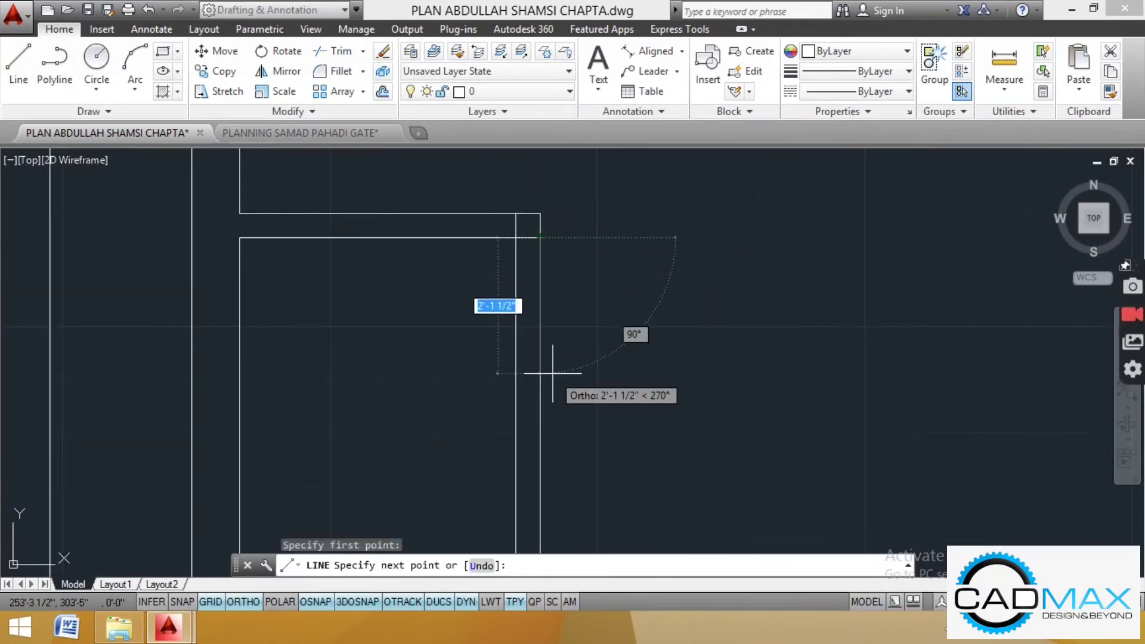
pyautogui.write('2\'6"')
pyautogui.press('Return')
pyautogui.scroll(-2, 461, 249)
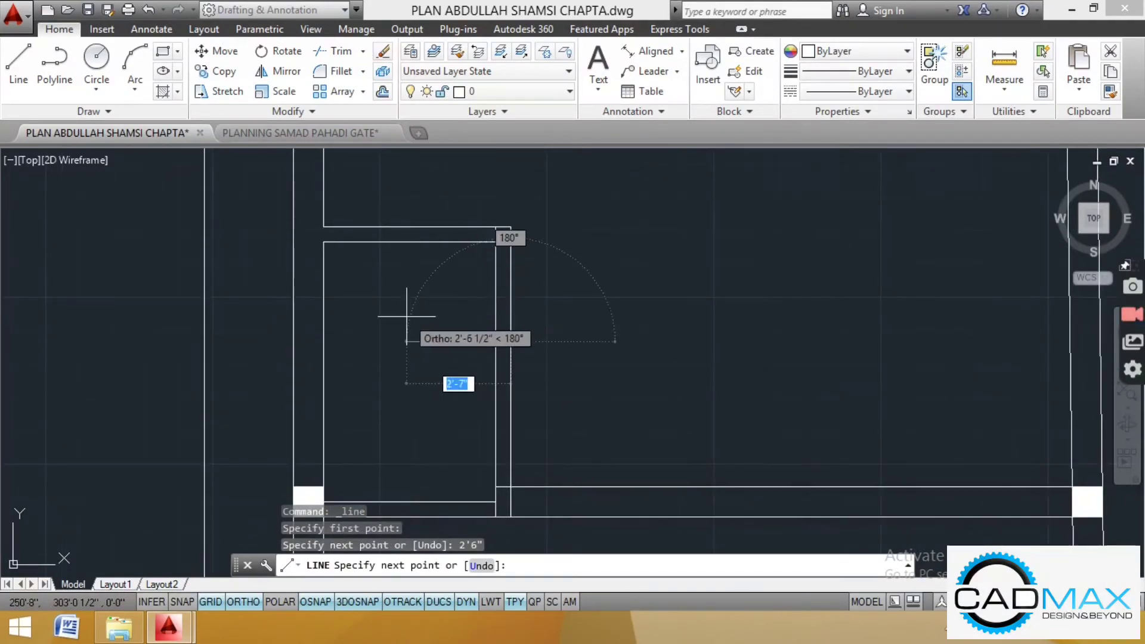
pyautogui.click(406, 317)
pyautogui.press('Escape')
pyautogui.press('Escape')
pyautogui.press('Escape')
# Step: Remove both partition faces across the lower doorway and trim the leftover line beyond the partition
pyautogui.click(325, 57)
pyautogui.press('Return')
pyautogui.click(530, 265)
pyautogui.click(473, 304)
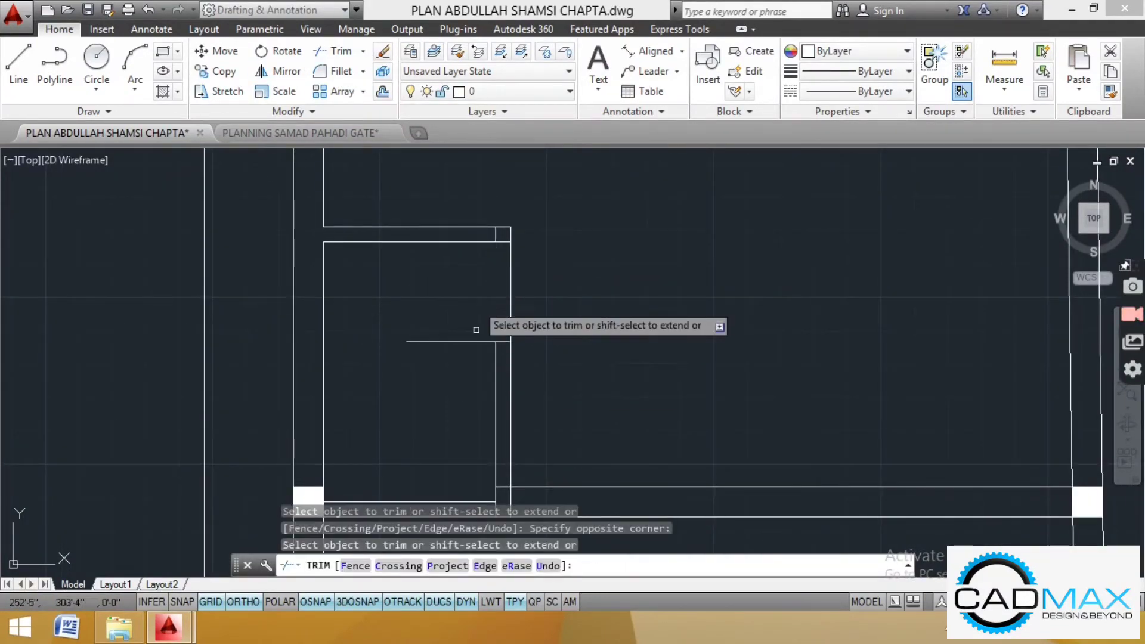
pyautogui.click(507, 565)
pyautogui.click(510, 304)
pyautogui.press('Return')
pyautogui.click(462, 321)
pyautogui.click(457, 355)
# Step: Erase the short vertical line inside the dividing wall's right end
pyautogui.scroll(2, 490, 242)
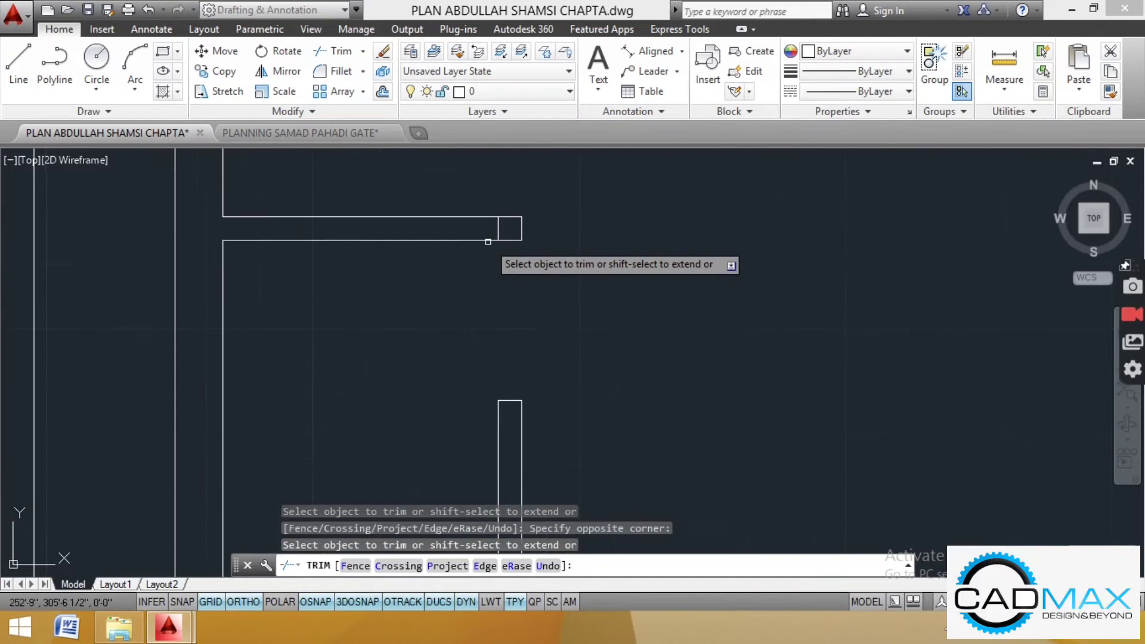
pyautogui.click(519, 566)
pyautogui.click(499, 229)
pyautogui.press('Return')
pyautogui.scroll(-3, 528, 342)
pyautogui.scroll(3, 442, 384)
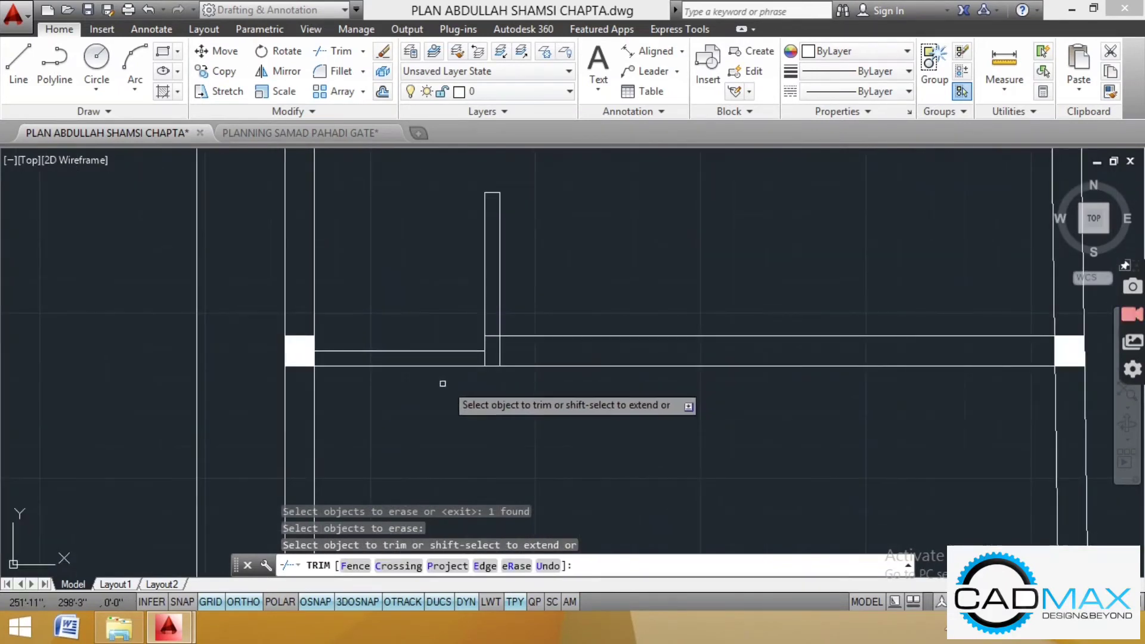
pyautogui.scroll(-3, 447, 388)
pyautogui.press('Escape')
pyautogui.press('Escape')
pyautogui.press('Escape')
# Step: Draw a line 3'6" right from the partition's bottom right corner along the cross wall's lower face, continuing vertically up past the wall
pyautogui.click(17, 59)
pyautogui.scroll(5, 441, 357)
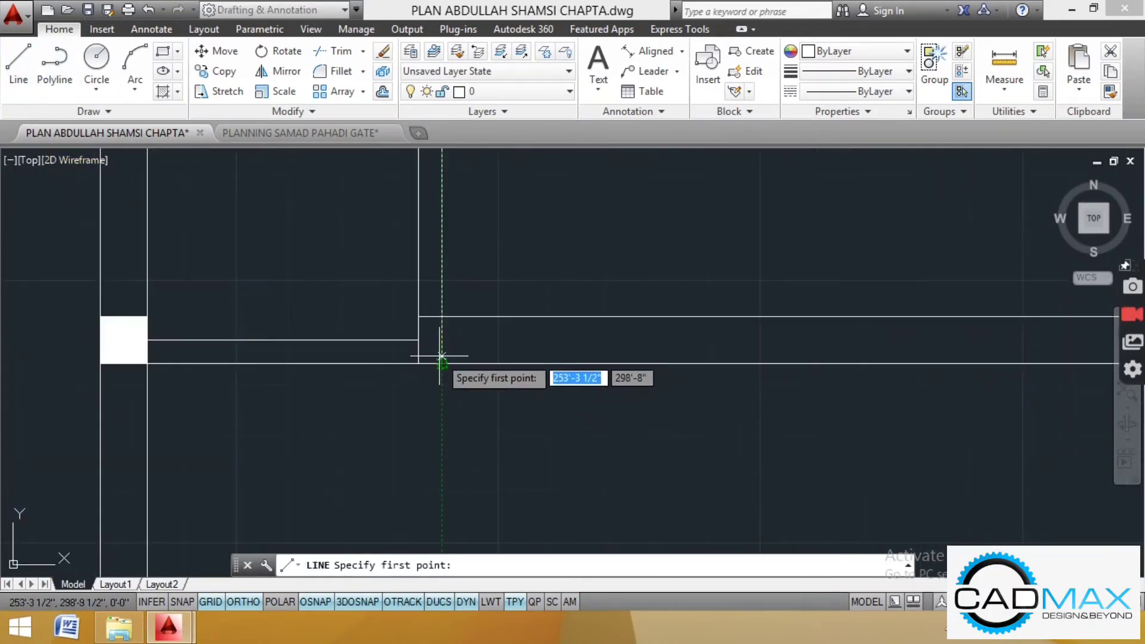
pyautogui.click(441, 356)
pyautogui.write('3\'6"')
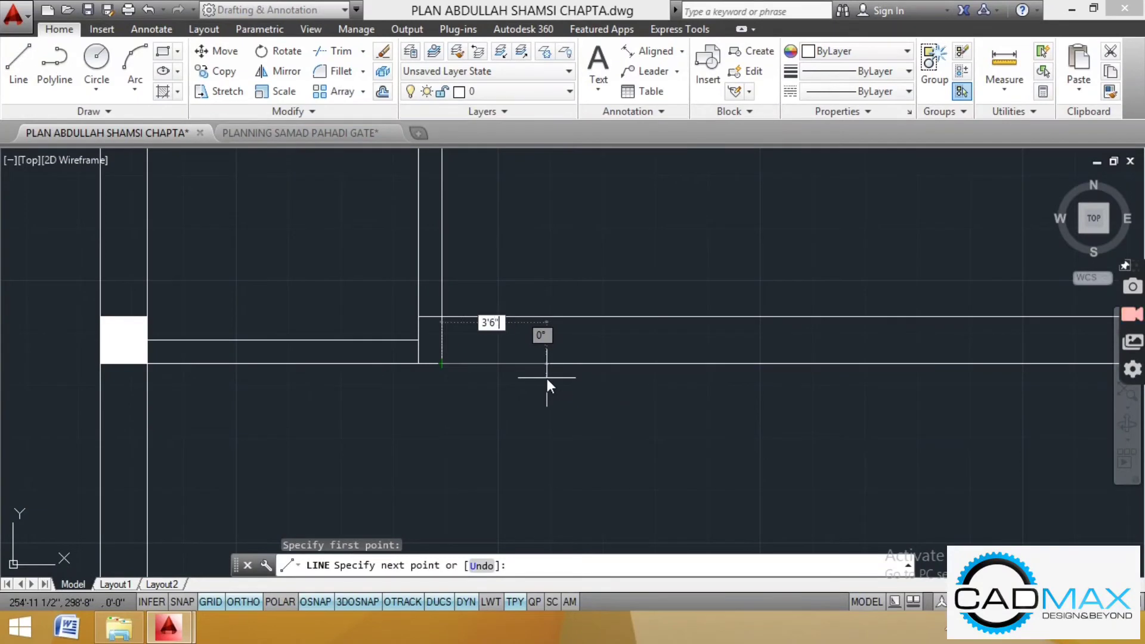
pyautogui.press('Return')
pyautogui.click(627, 208)
pyautogui.press('Escape')
pyautogui.press('Escape')
pyautogui.press('Escape')
# Step: Remove both cross wall faces between the partition and the new vertical line, including the short piece inside the partition
pyautogui.click(340, 52)
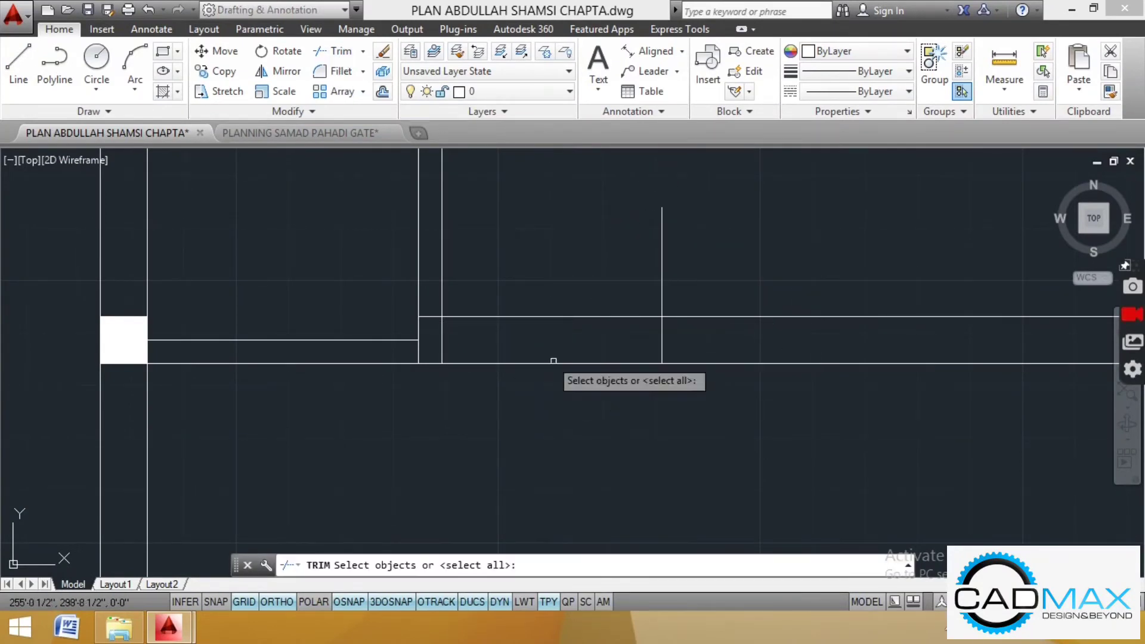
pyautogui.press('Return')
pyautogui.click(554, 291)
pyautogui.click(534, 337)
pyautogui.click(508, 566)
pyautogui.click(534, 395)
pyautogui.click(453, 352)
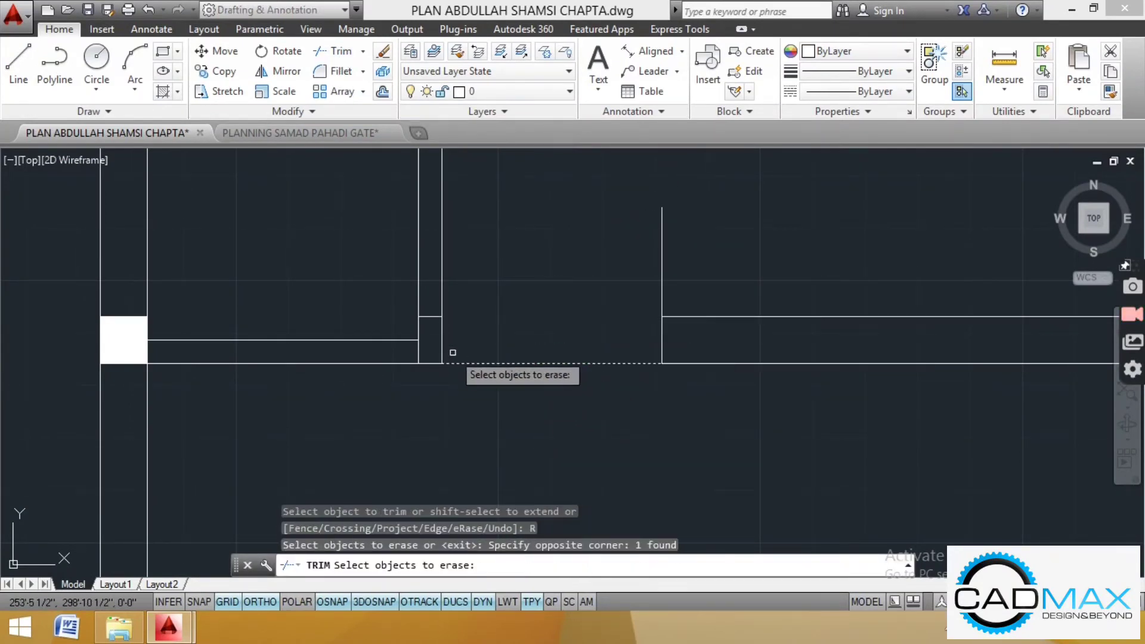
pyautogui.click(436, 316)
pyautogui.press('Return')
# Step: Trim the vertical line above the cross wall and the partition's left face inside the thin bottom wall
pyautogui.click(671, 258)
pyautogui.click(651, 263)
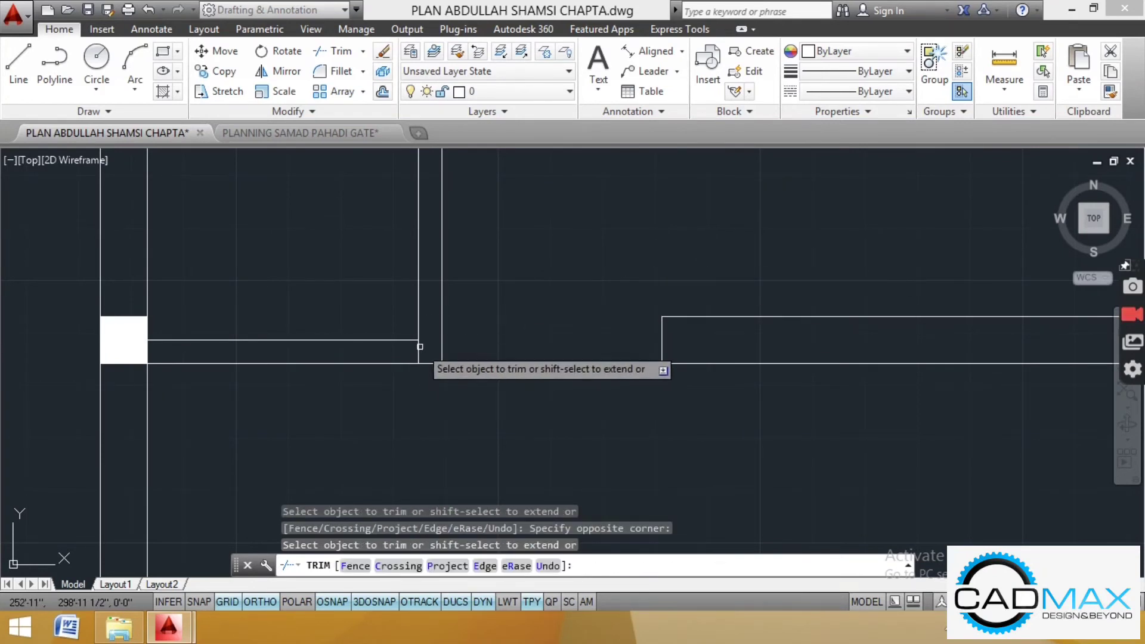
pyautogui.click(425, 348)
pyautogui.click(403, 355)
pyautogui.scroll(-2, 532, 352)
pyautogui.scroll(6, 516, 360)
pyautogui.scroll(-7, 486, 350)
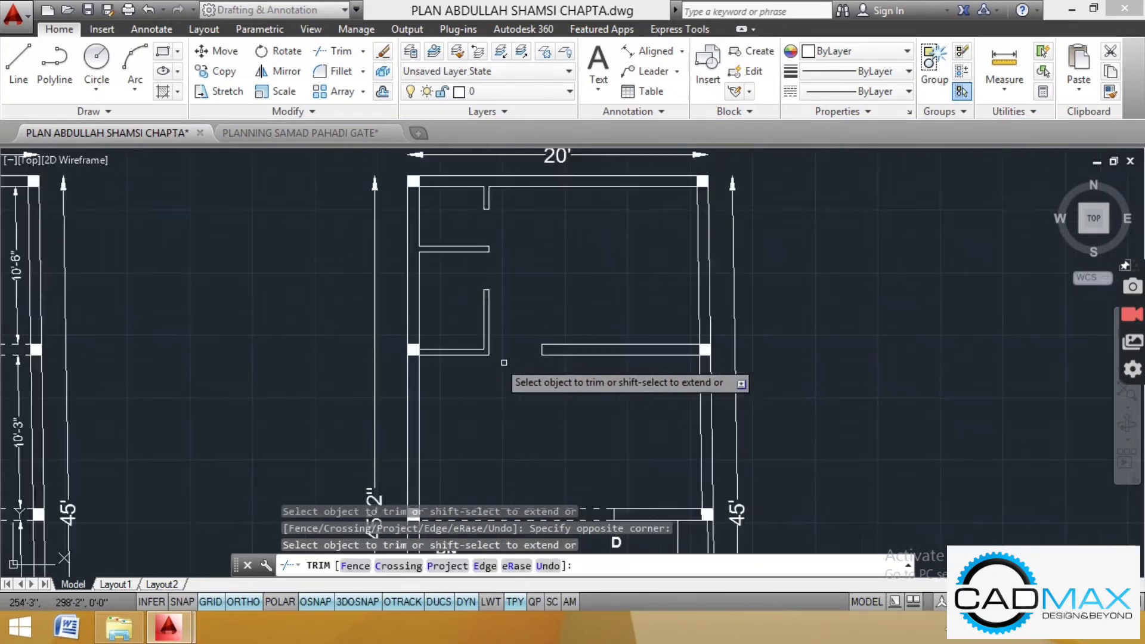
pyautogui.press('Escape')
pyautogui.press('Escape')
pyautogui.press('Escape')
# Step: Offset the cross wall's left end line 9" to the right
pyautogui.scroll(1, 557, 365)
pyautogui.write('o')
pyautogui.press('Return')
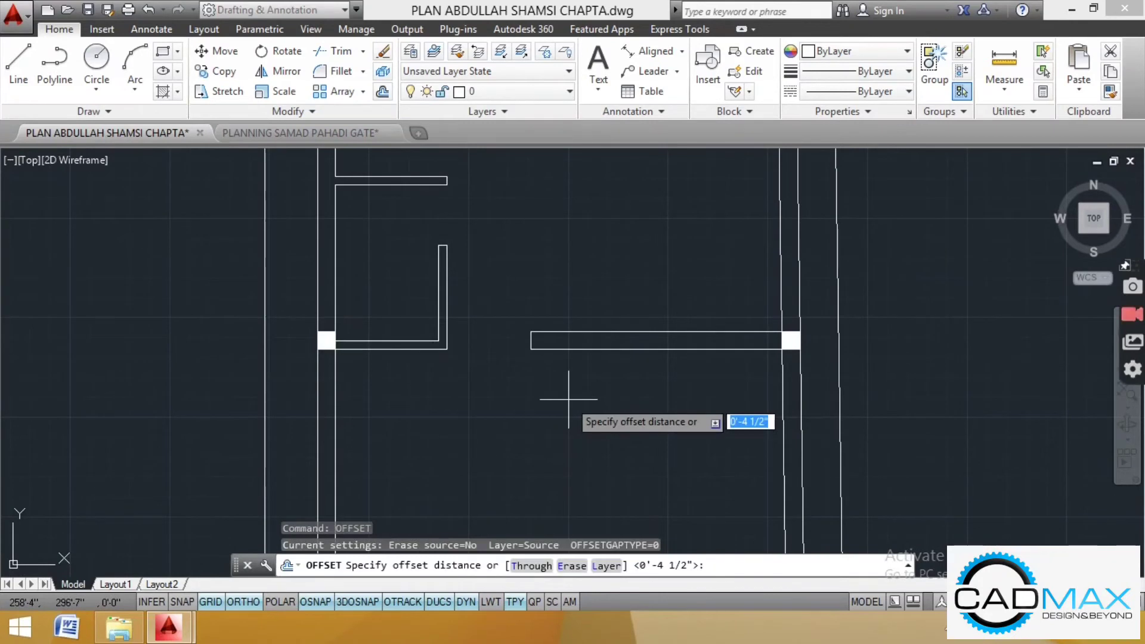
pyautogui.write('9')
pyautogui.press('Return')
pyautogui.scroll(2, 533, 347)
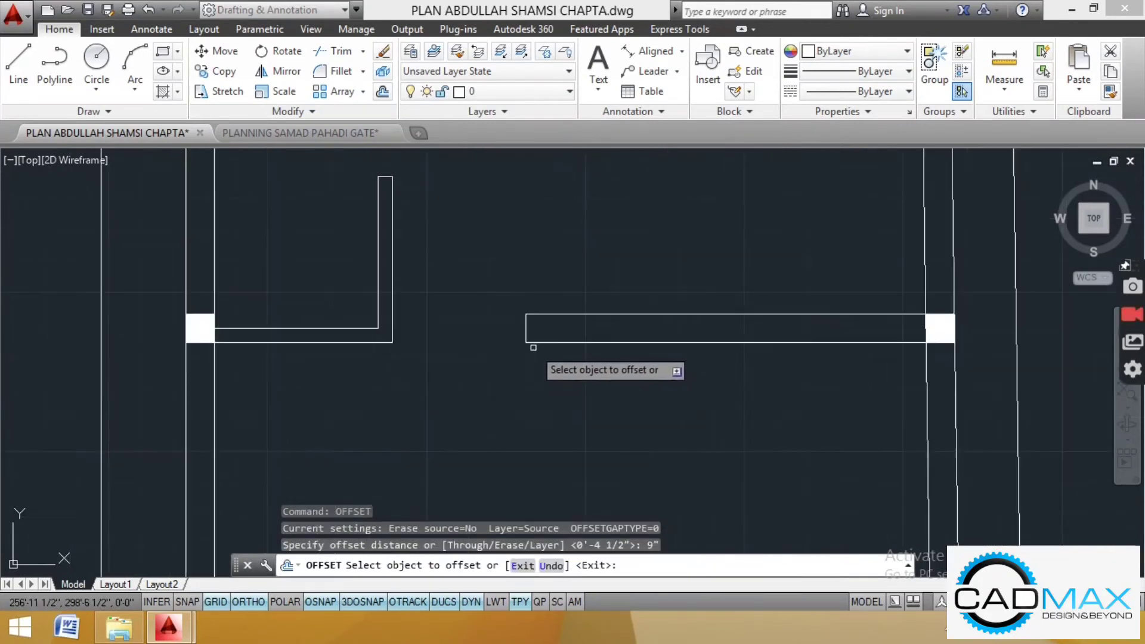
pyautogui.click(525, 326)
pyautogui.click(622, 220)
pyautogui.press('Escape')
pyautogui.press('Escape')
# Step: Offset the new window jamb line 5' to the right
pyautogui.press('Return')
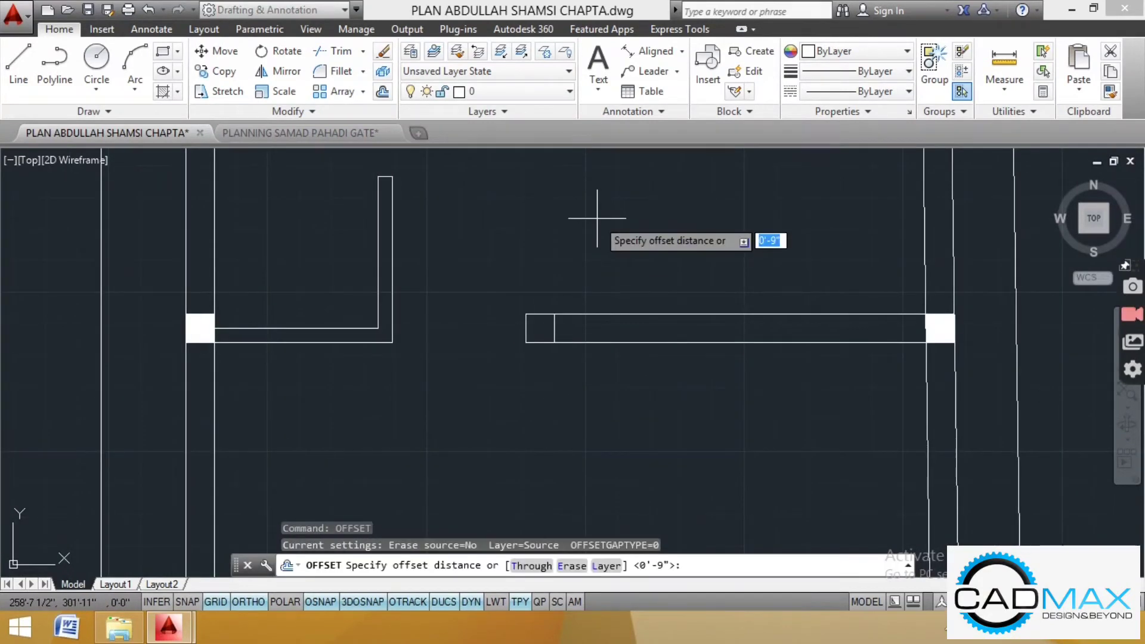
pyautogui.write("5'")
pyautogui.press('Return')
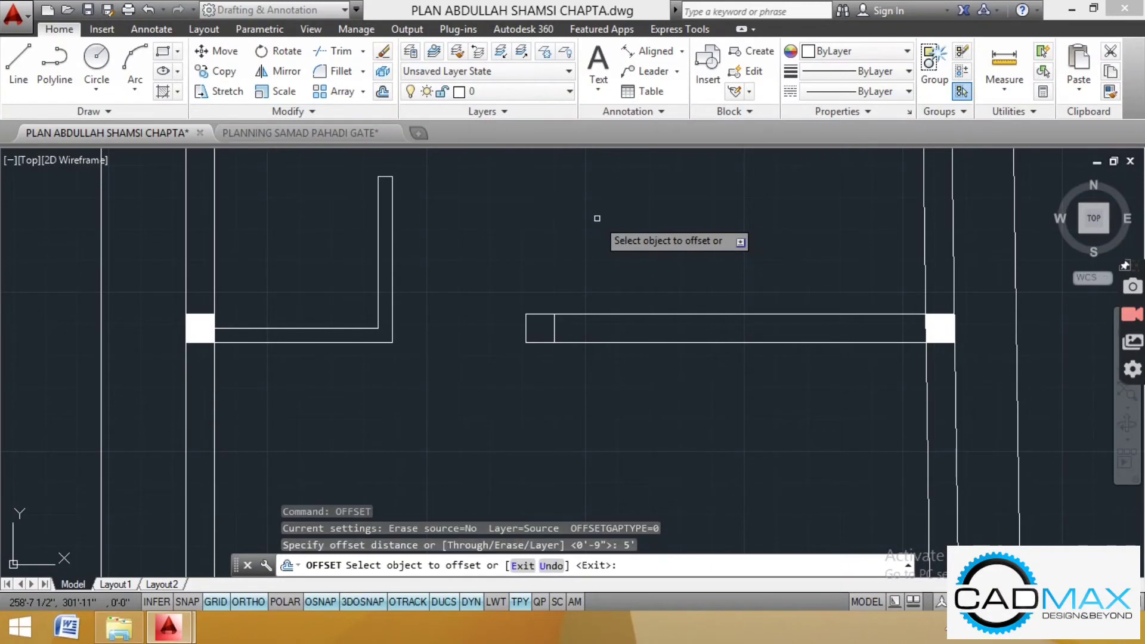
pyautogui.click(554, 326)
pyautogui.click(661, 327)
pyautogui.press('Escape')
pyautogui.press('Escape')
pyautogui.press('Escape')
pyautogui.press('Escape')
# Step: Draw a horizontal line between the midpoints of the two window jamb lines
pyautogui.click(20, 63)
pyautogui.scroll(4, 621, 343)
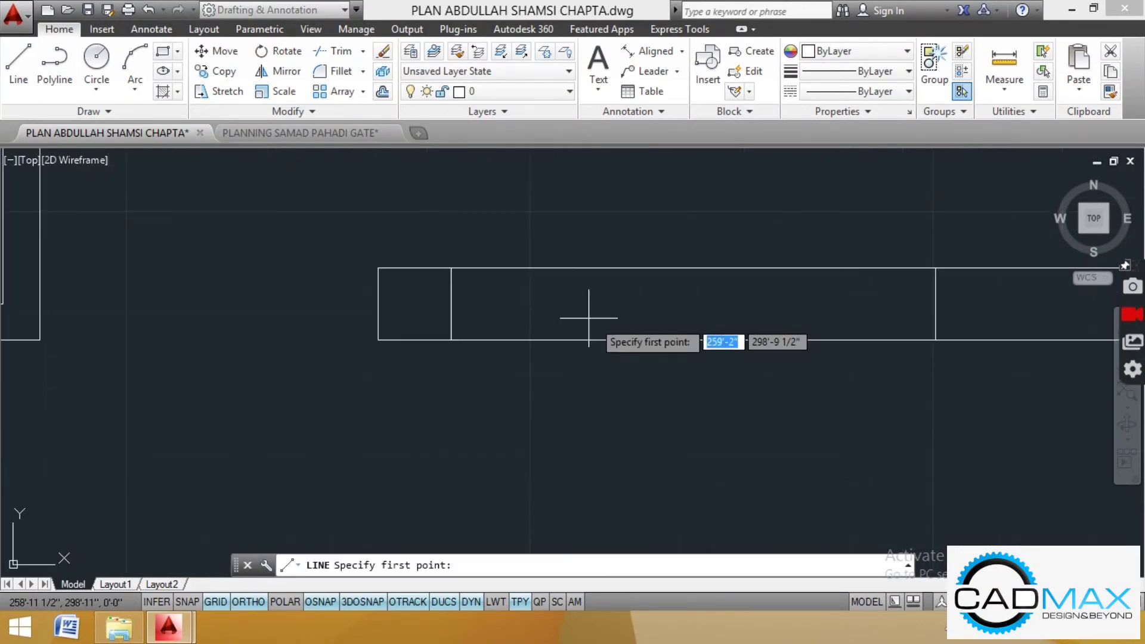
pyautogui.click(451, 304)
pyautogui.click(935, 304)
pyautogui.press('Escape')
# Step: Copy the window's centre line a short distance downward within the wall thickness
pyautogui.click(222, 72)
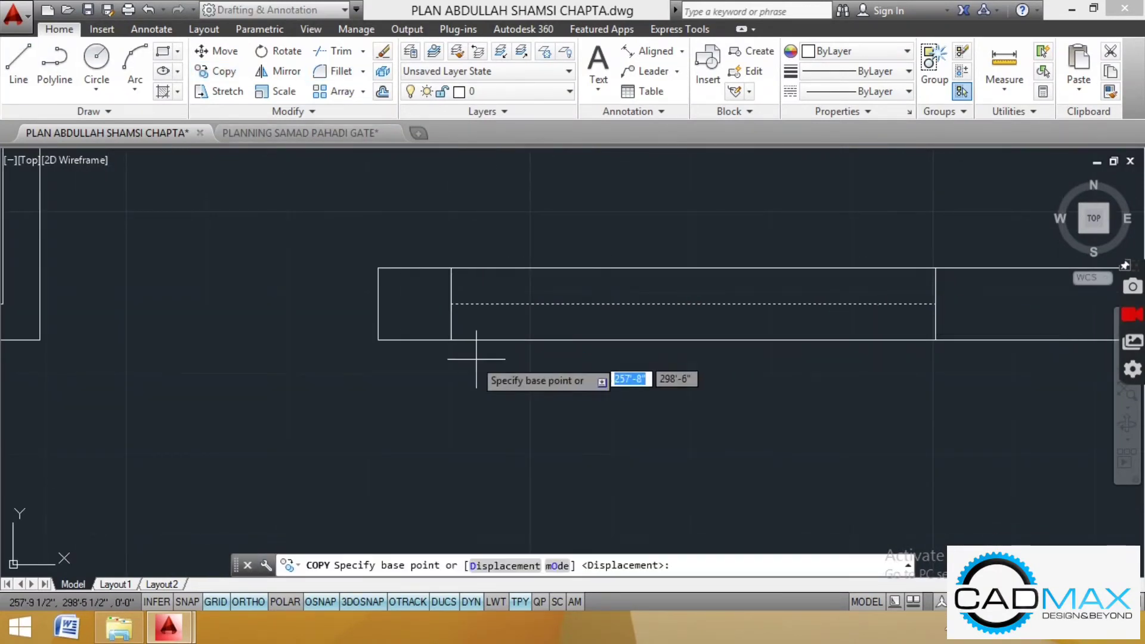
pyautogui.click(523, 400)
pyautogui.click(522, 424)
pyautogui.press('Escape')
pyautogui.press('Escape')
# Step: Move the two horizontal window lines up about 1" to centre them in the wall
pyautogui.click(546, 292)
pyautogui.click(530, 326)
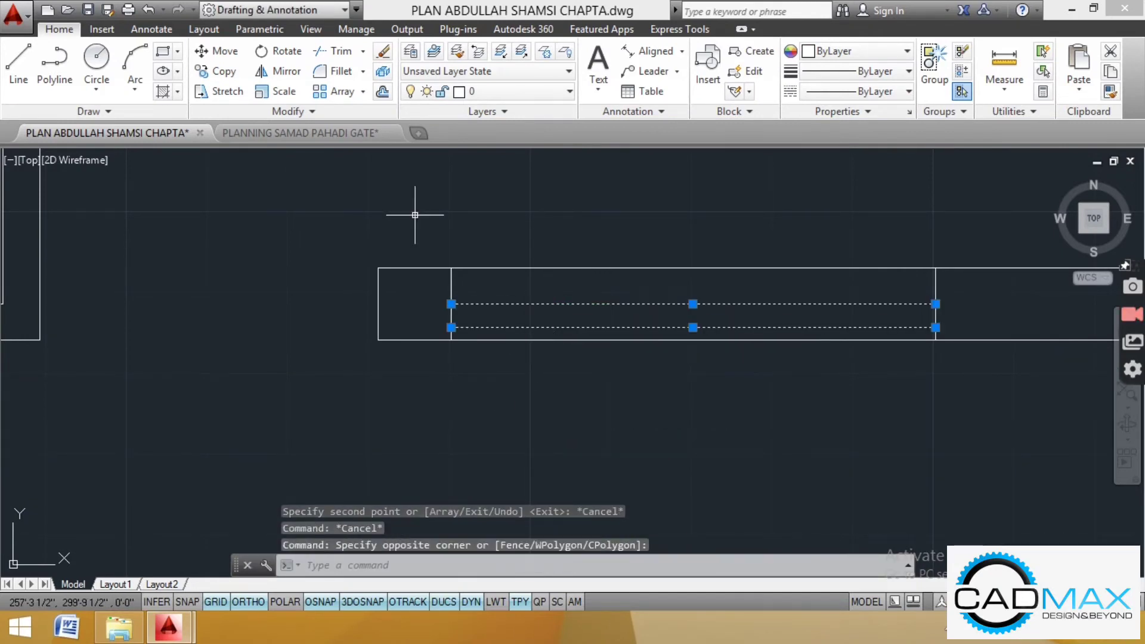
pyautogui.click(218, 51)
pyautogui.click(662, 453)
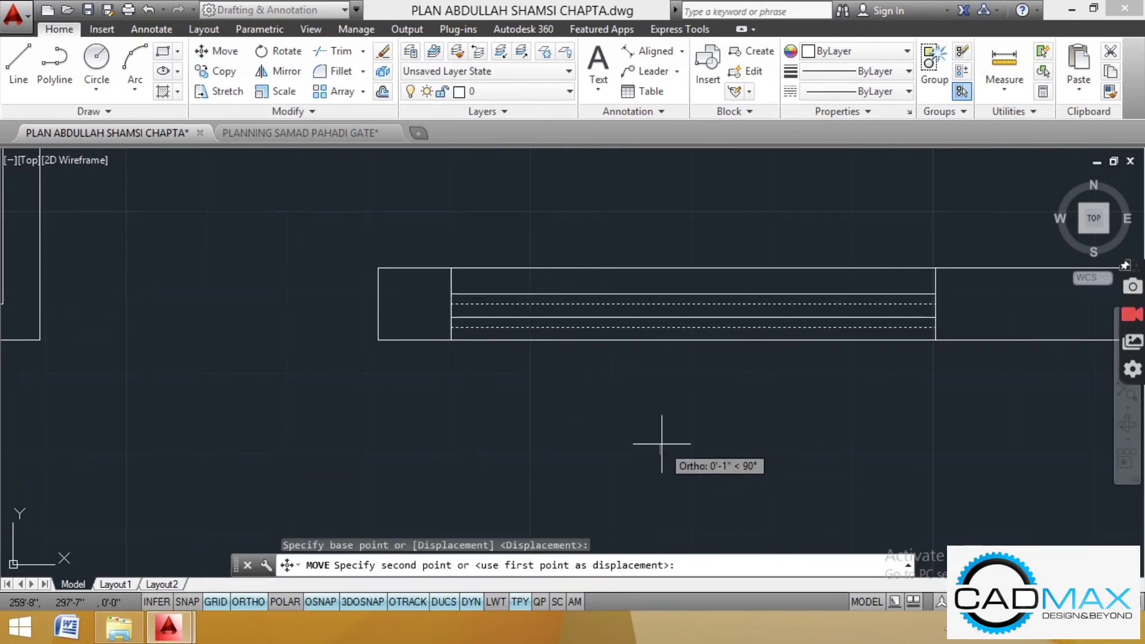
pyautogui.click(658, 441)
# Step: Copy the D label from the small room's door into the door opening just left of the new window
pyautogui.scroll(-8, 656, 439)
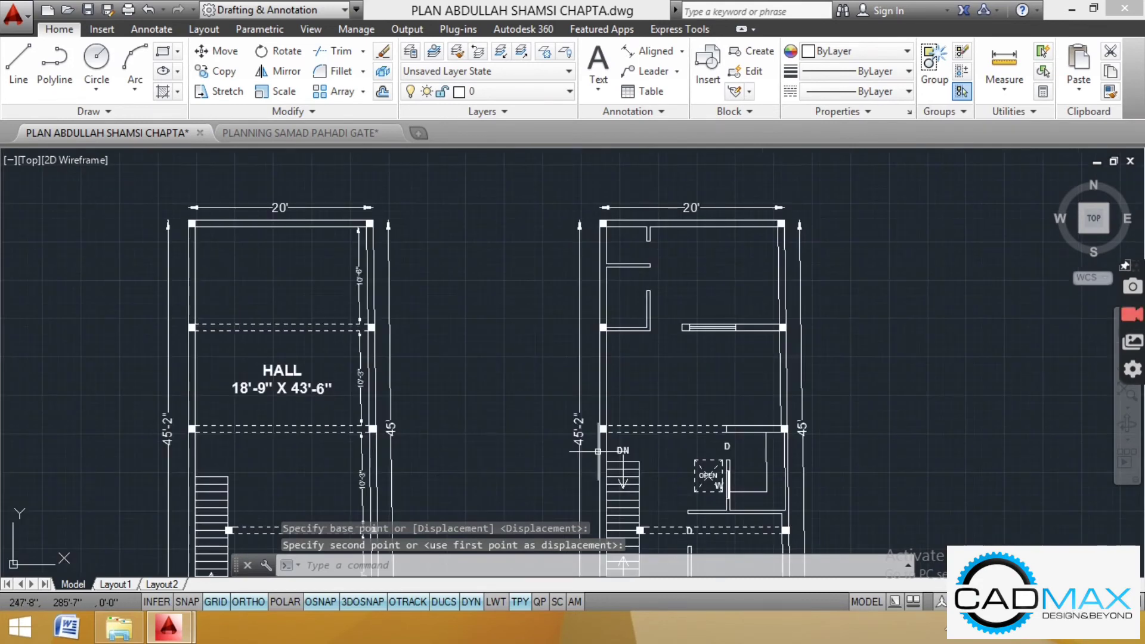
pyautogui.moveTo(654, 293); pyautogui.dragTo(614, 270, button='middle')
pyautogui.scroll(2, 685, 423)
pyautogui.click(680, 421)
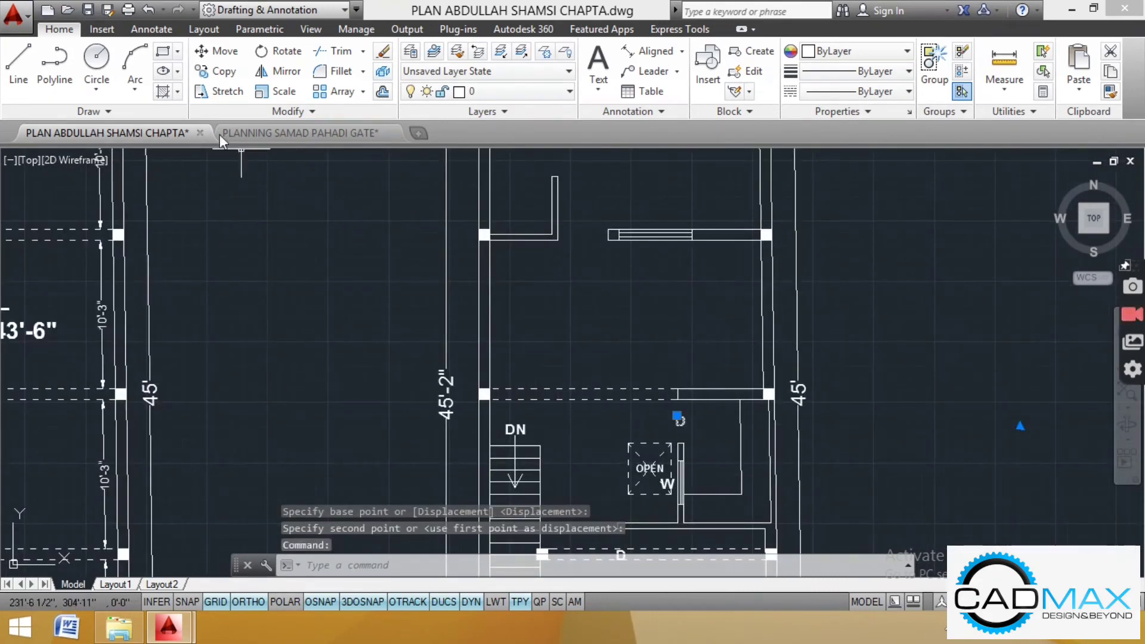
pyautogui.click(221, 72)
pyautogui.scroll(2, 681, 414)
pyautogui.click(686, 430)
pyautogui.click(253, 601)
pyautogui.scroll(-4, 397, 531)
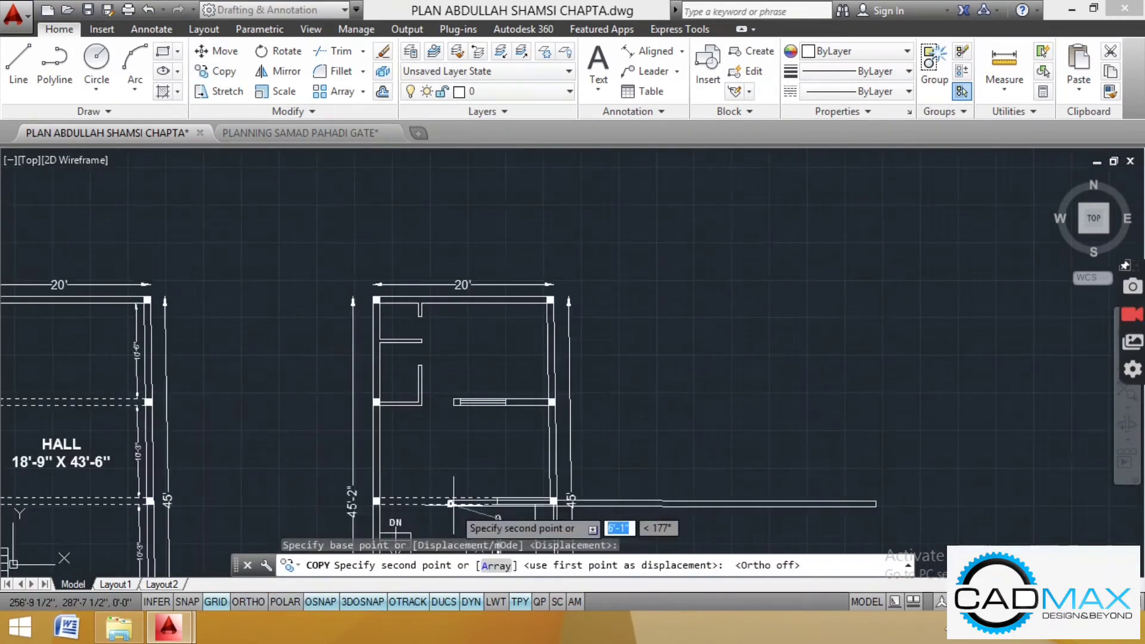
pyautogui.scroll(6, 451, 427)
pyautogui.click(418, 323)
# Step: Place two more copies of the D label at the door openings of the two small rooms in the upper-left corner
pyautogui.scroll(-3, 457, 327)
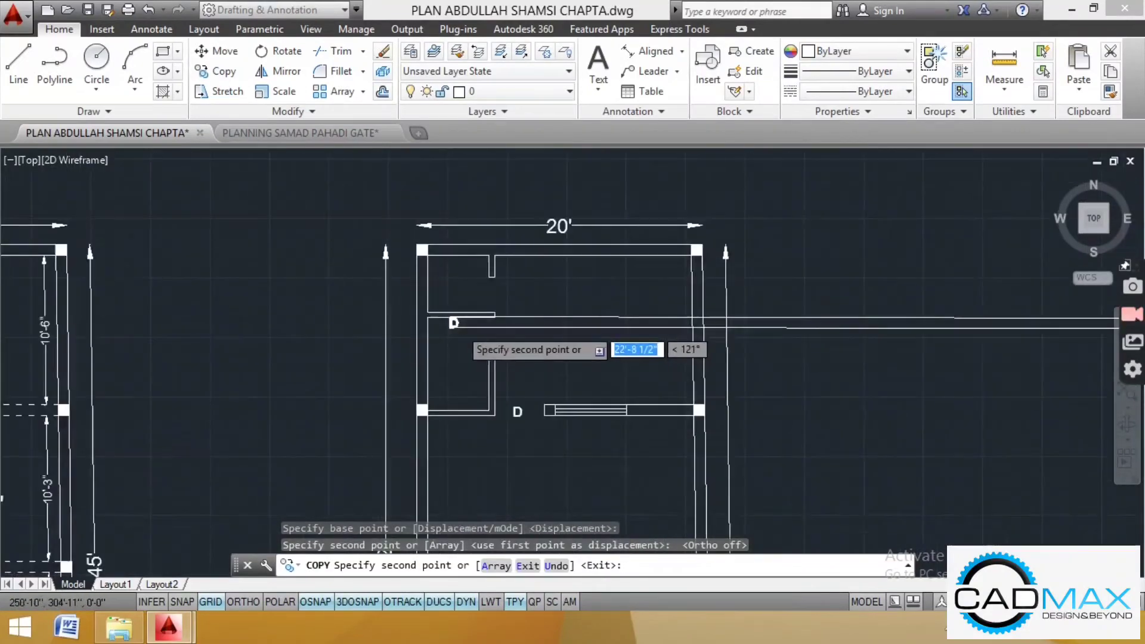
pyautogui.scroll(3, 507, 338)
pyautogui.click(507, 338)
pyautogui.scroll(-3, 513, 333)
pyautogui.scroll(3, 540, 322)
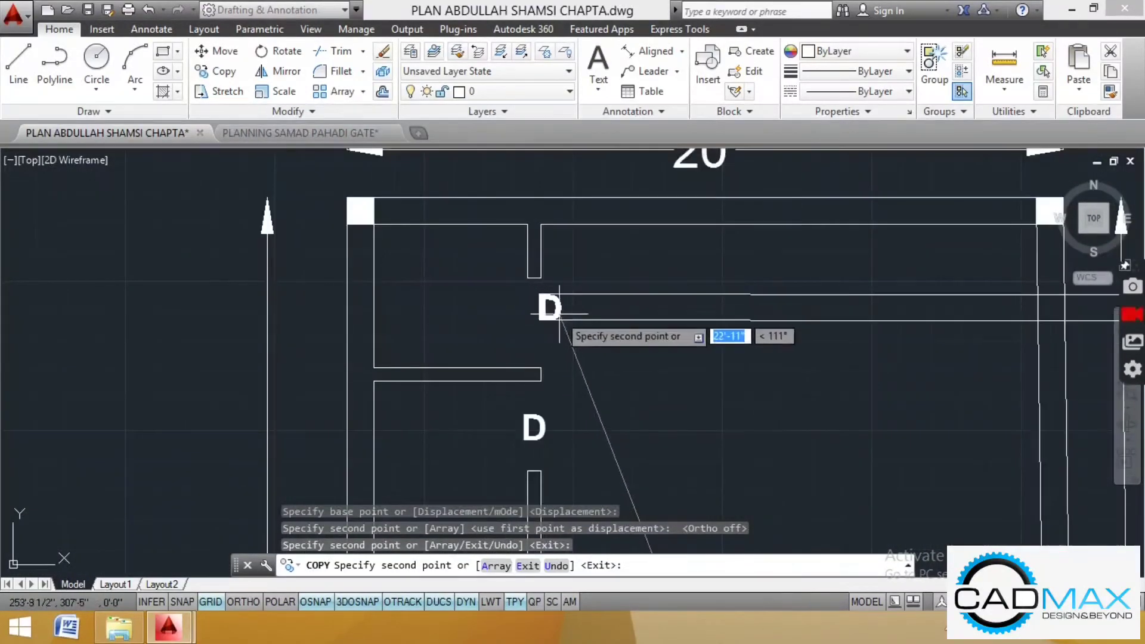
pyautogui.click(542, 327)
pyautogui.scroll(-3, 572, 322)
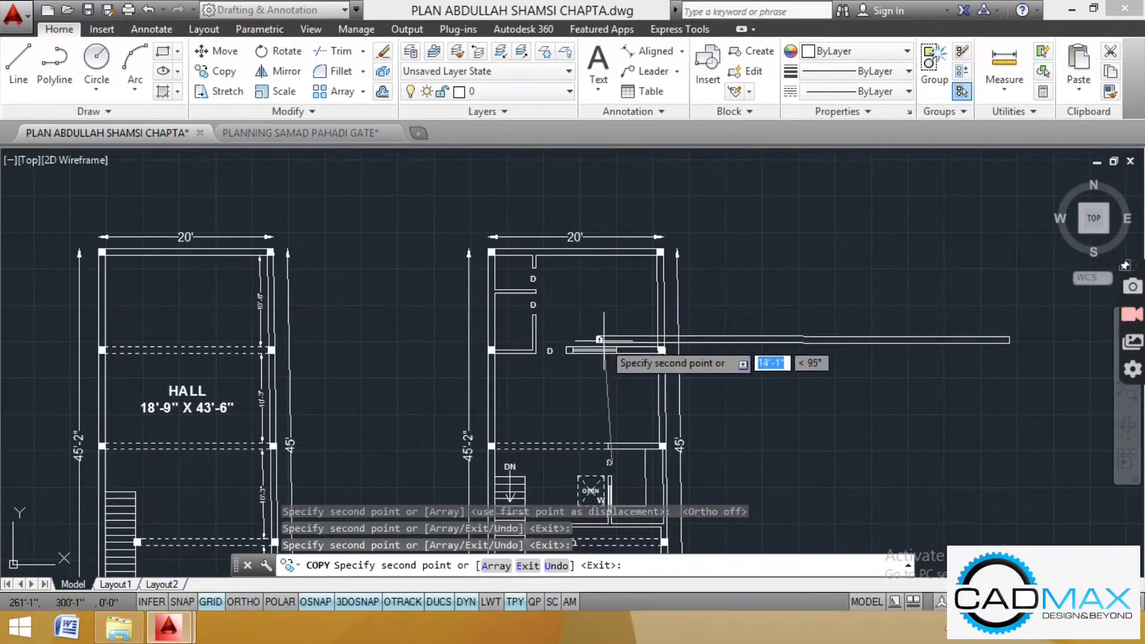
pyautogui.press('Escape')
# Step: Copy the W label from beside the OPEN shaft to just below the new window
pyautogui.scroll(5, 599, 504)
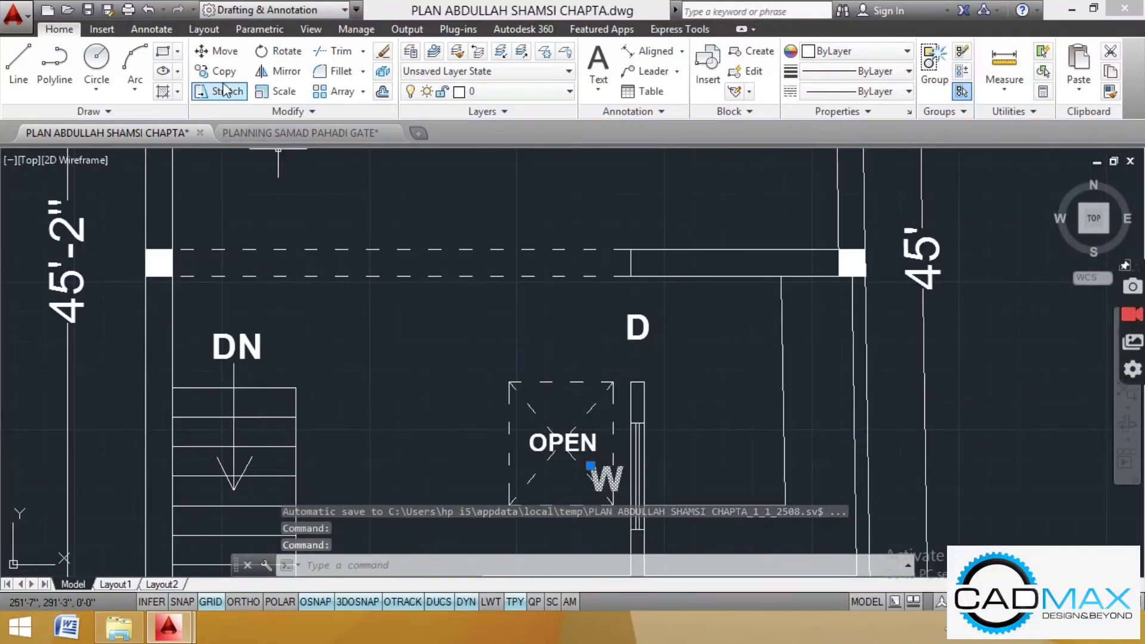
pyautogui.click(223, 73)
pyautogui.scroll(6, 586, 477)
pyautogui.click(663, 478)
pyautogui.scroll(-9, 596, 495)
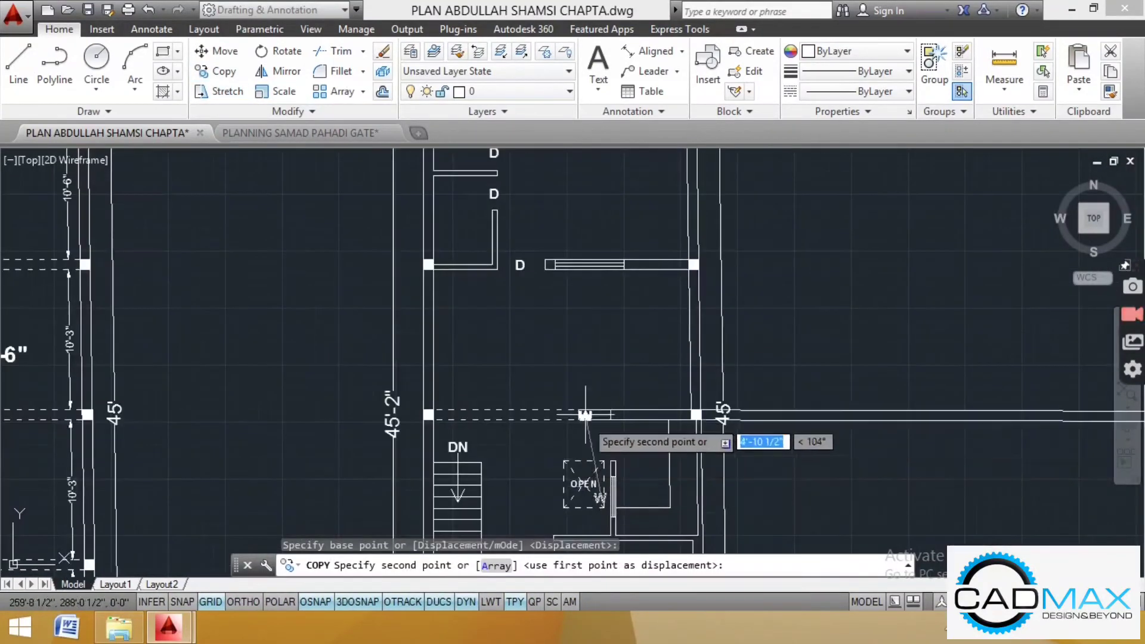
pyautogui.scroll(8, 585, 414)
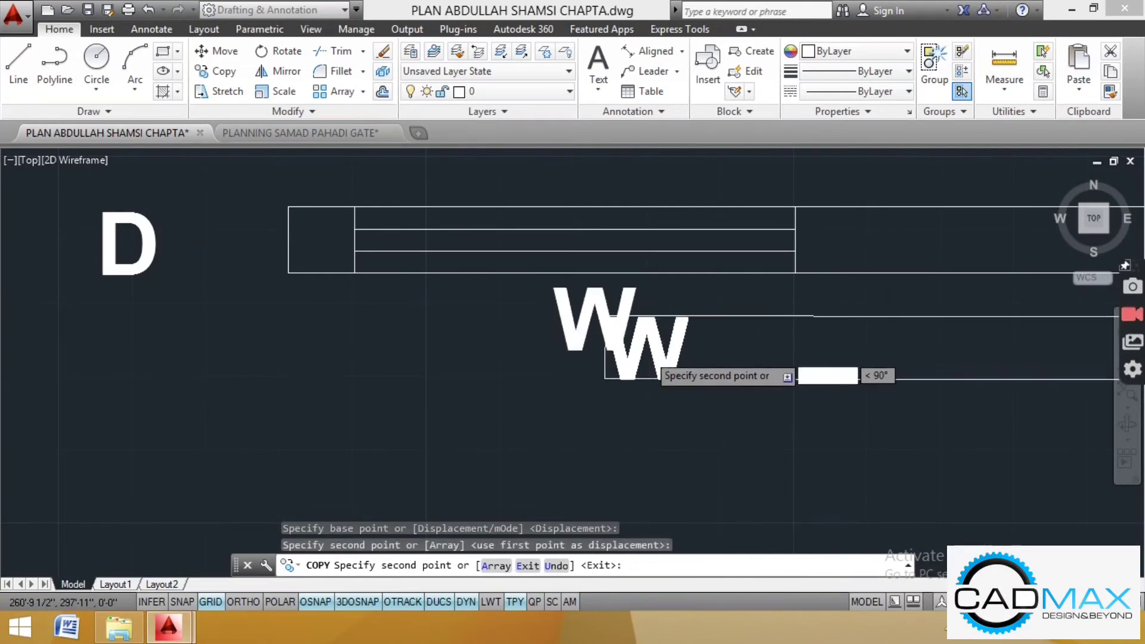
pyautogui.scroll(-8, 590, 328)
pyautogui.scroll(4, 533, 184)
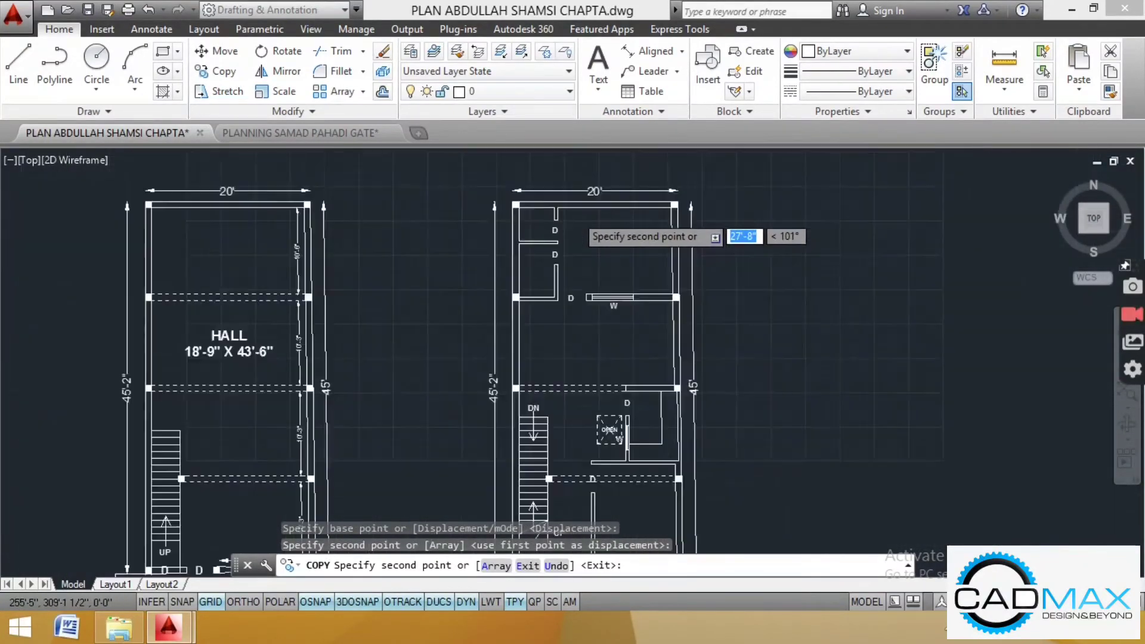
pyautogui.scroll(-3, 608, 250)
pyautogui.press('Escape')
pyautogui.press('Escape')
# Step: Copy the BED ROOM 11'-2"X15'-0" label from the loose room labels into the front room above the balcony
pyautogui.scroll(5, 596, 304)
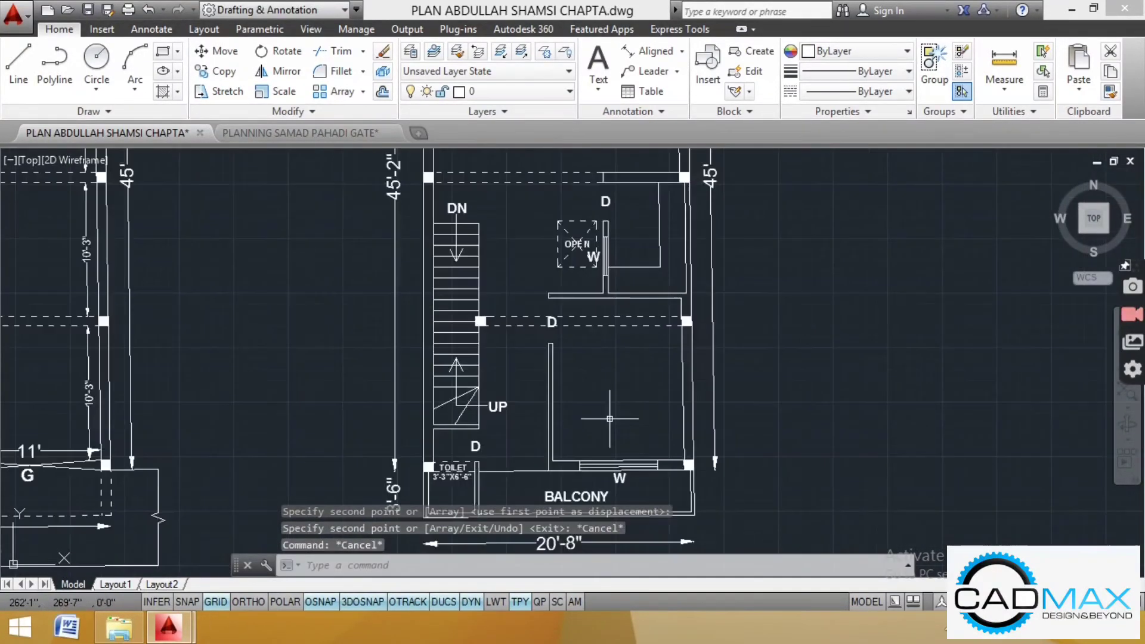
pyautogui.scroll(-4, 626, 391)
pyautogui.scroll(6, 542, 306)
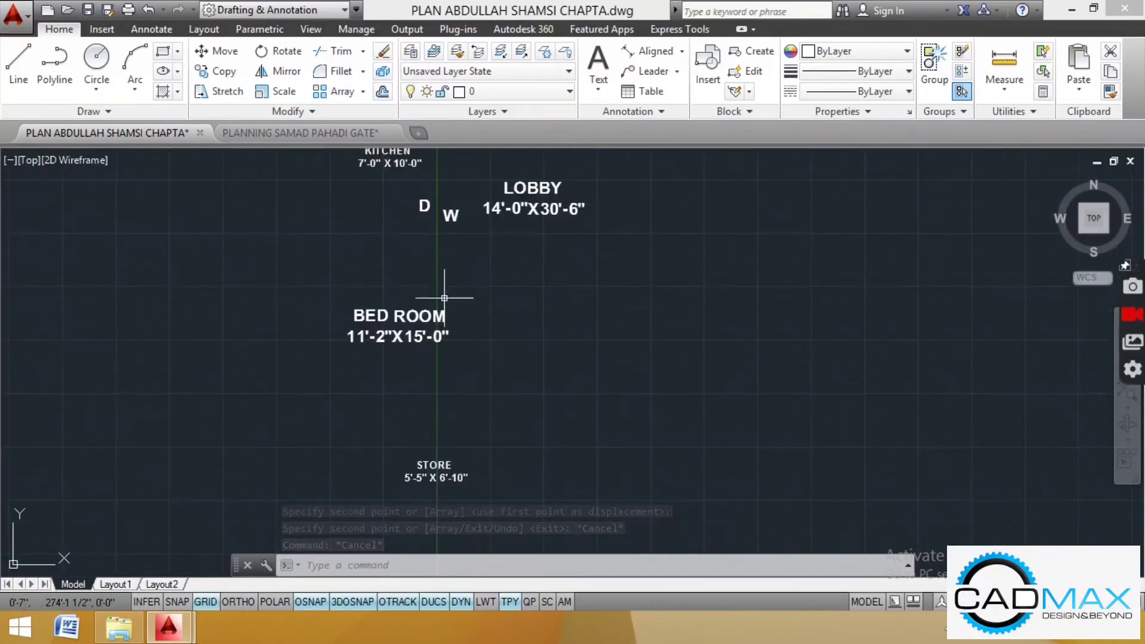
pyautogui.click(400, 316)
pyautogui.click(230, 71)
pyautogui.click(383, 292)
pyautogui.scroll(-4, 327, 319)
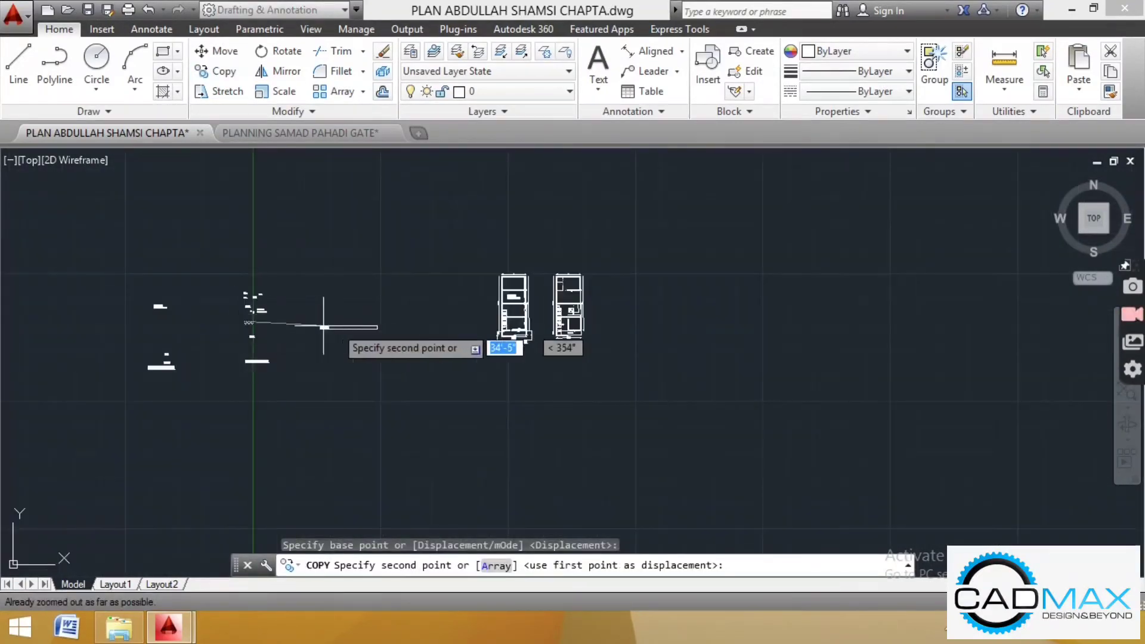
pyautogui.scroll(3, 685, 372)
pyautogui.scroll(4, 685, 372)
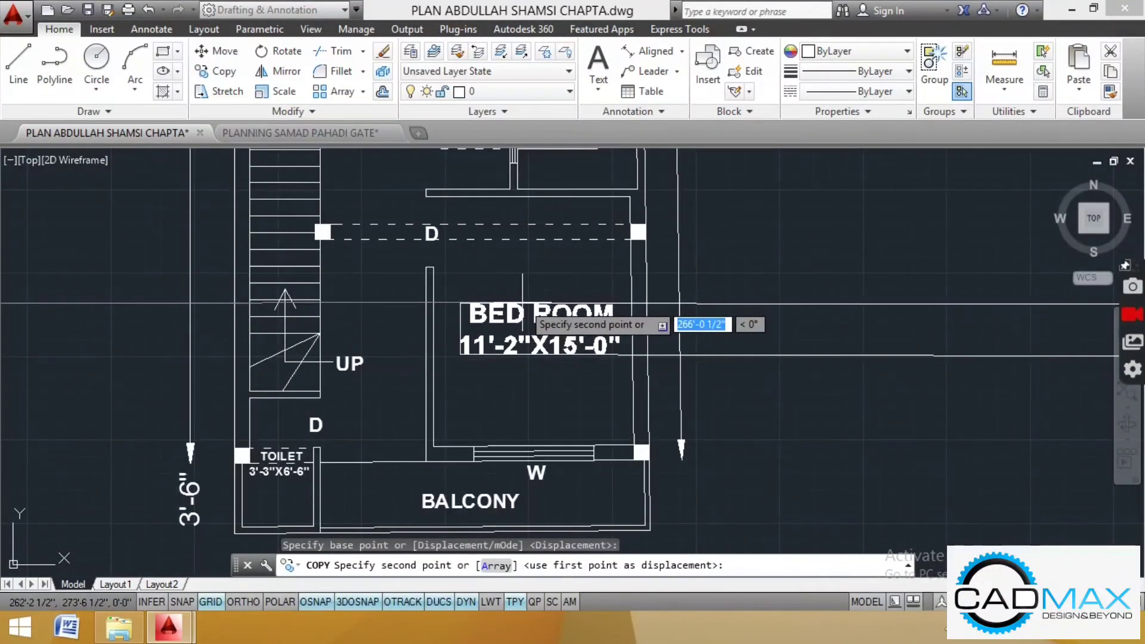
pyautogui.press('Escape')
# Step: Scale the copied BED ROOM label down about its centre to a text height of about 9 1/2"
pyautogui.click(292, 96)
pyautogui.scroll(4, 527, 323)
pyautogui.click(526, 342)
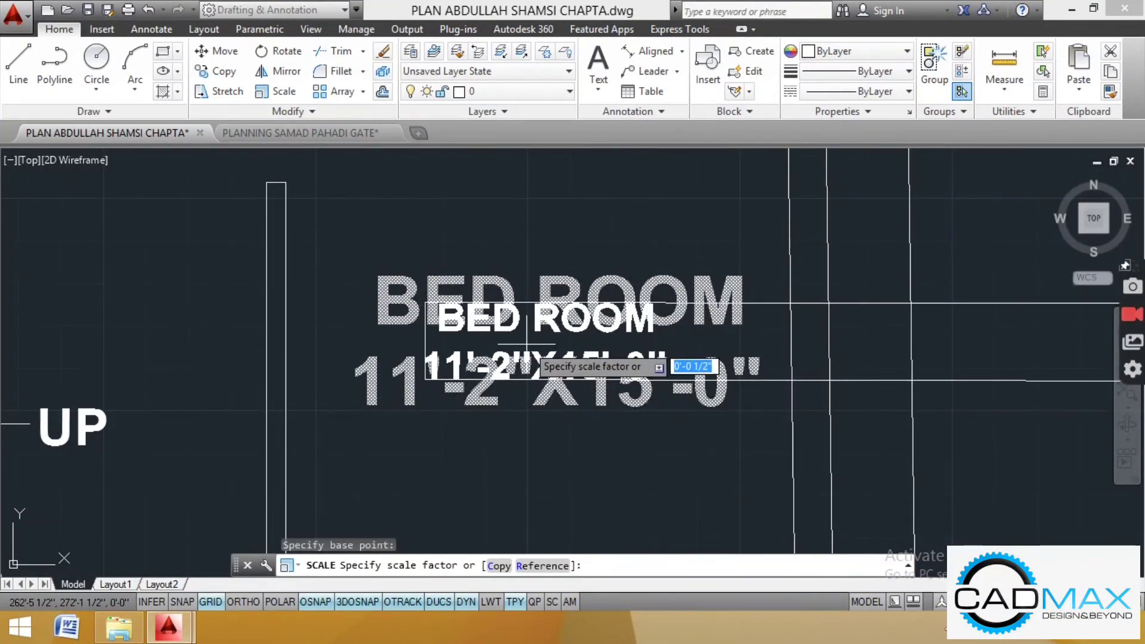
pyautogui.click(526, 346)
# Step: Change the copied label's text to ROOM with the size 10'-0"X12'-6" on the second line
pyautogui.scroll(-5, 537, 357)
pyautogui.doubleClick(528, 347)
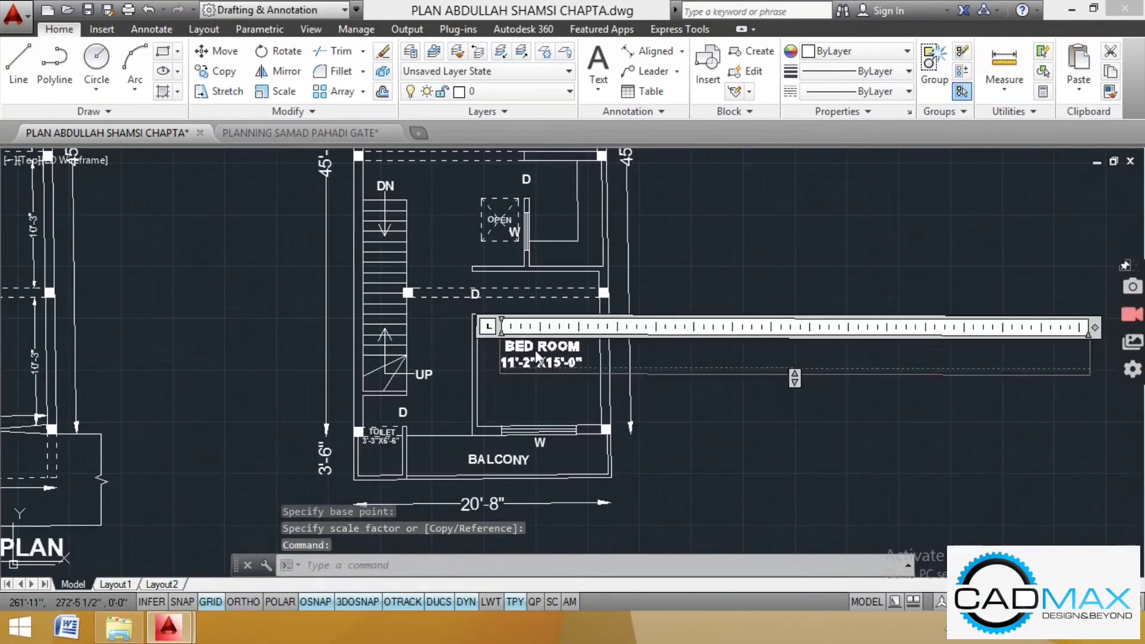
pyautogui.scroll(4, 531, 345)
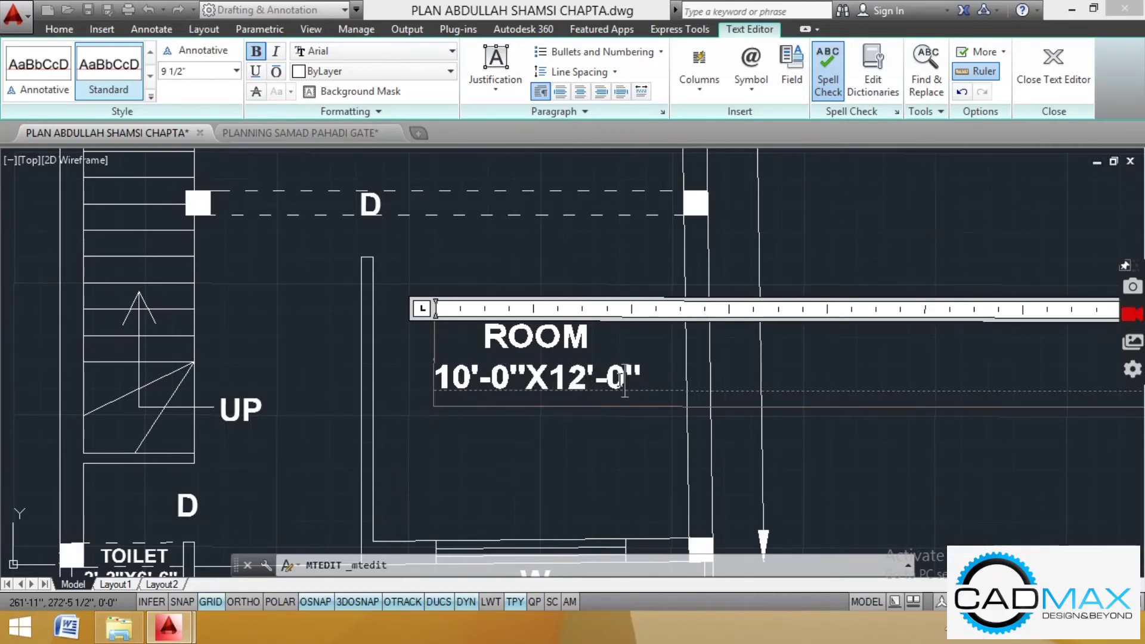
pyautogui.click(574, 242)
pyautogui.scroll(-4, 497, 332)
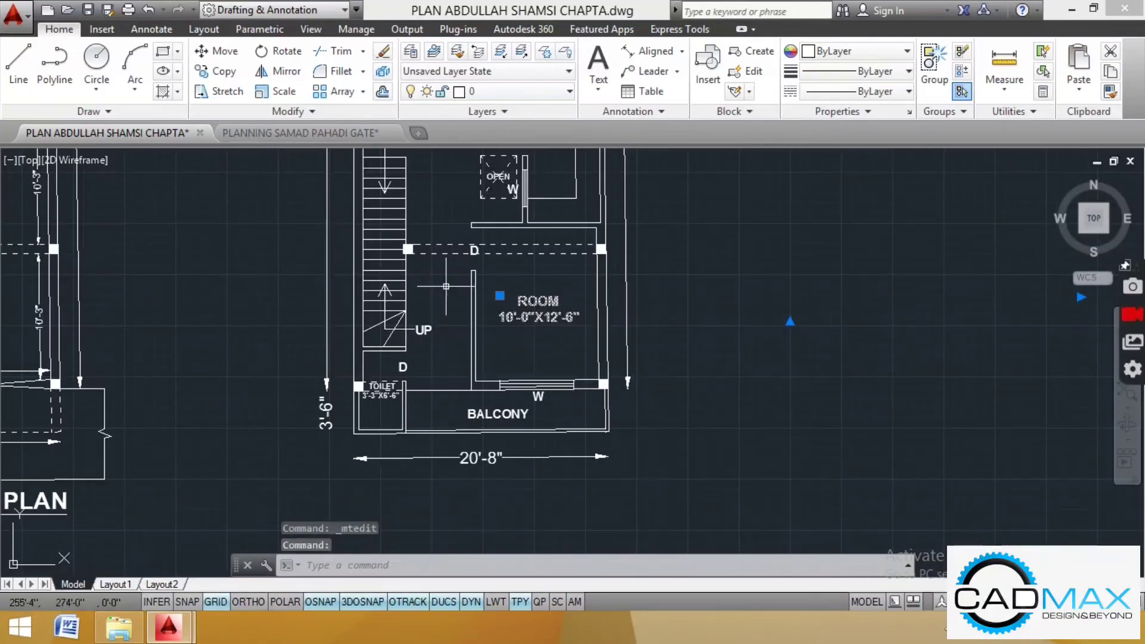
# Step: Add an aligned dimension along the balcony line between the toilet wall and the front room's wall
pyautogui.click(653, 51)
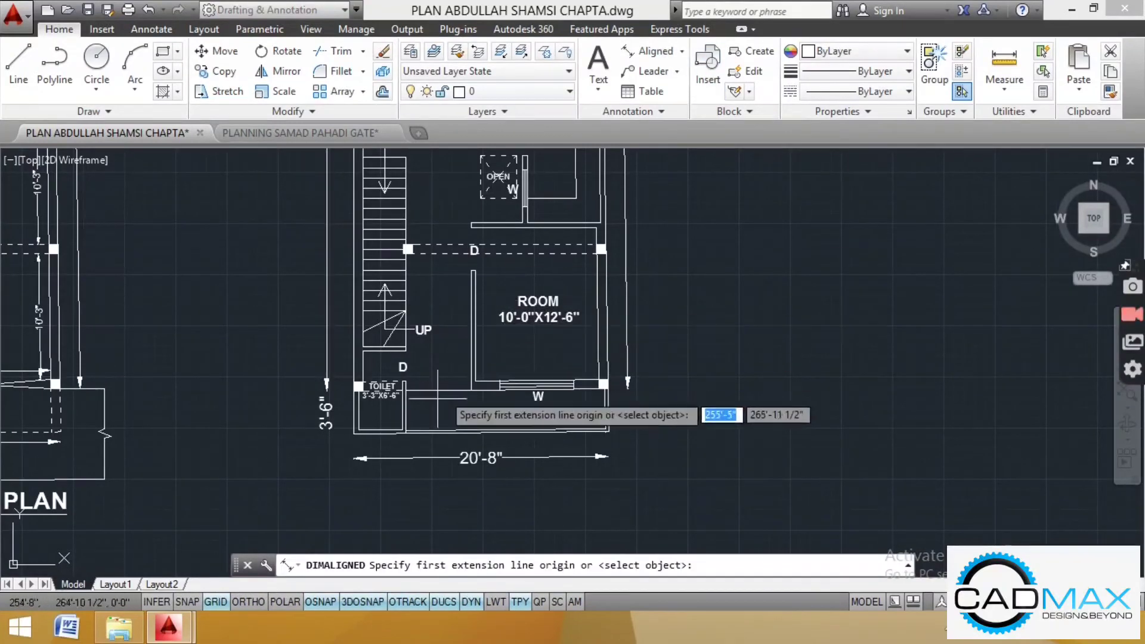
pyautogui.scroll(4, 429, 407)
pyautogui.click(408, 389)
pyautogui.click(469, 390)
pyautogui.click(531, 362)
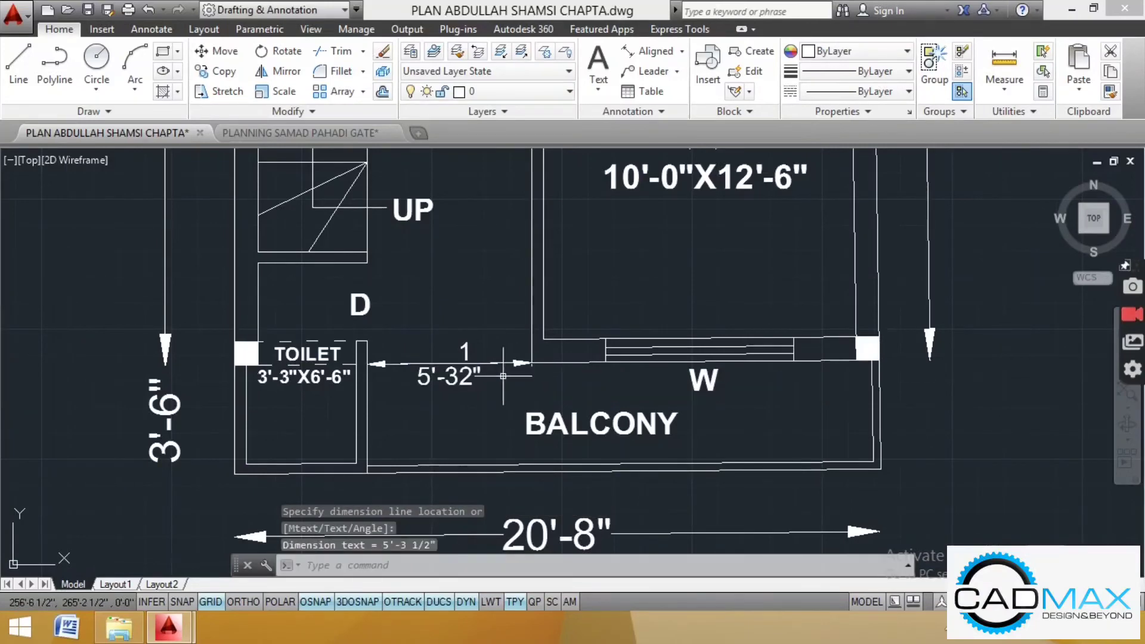
# Step: Override the new balcony dimension's text with 5'-3"
pyautogui.scroll(2, 466, 381)
pyautogui.doubleClick(461, 382)
pyautogui.rightClick(461, 383)
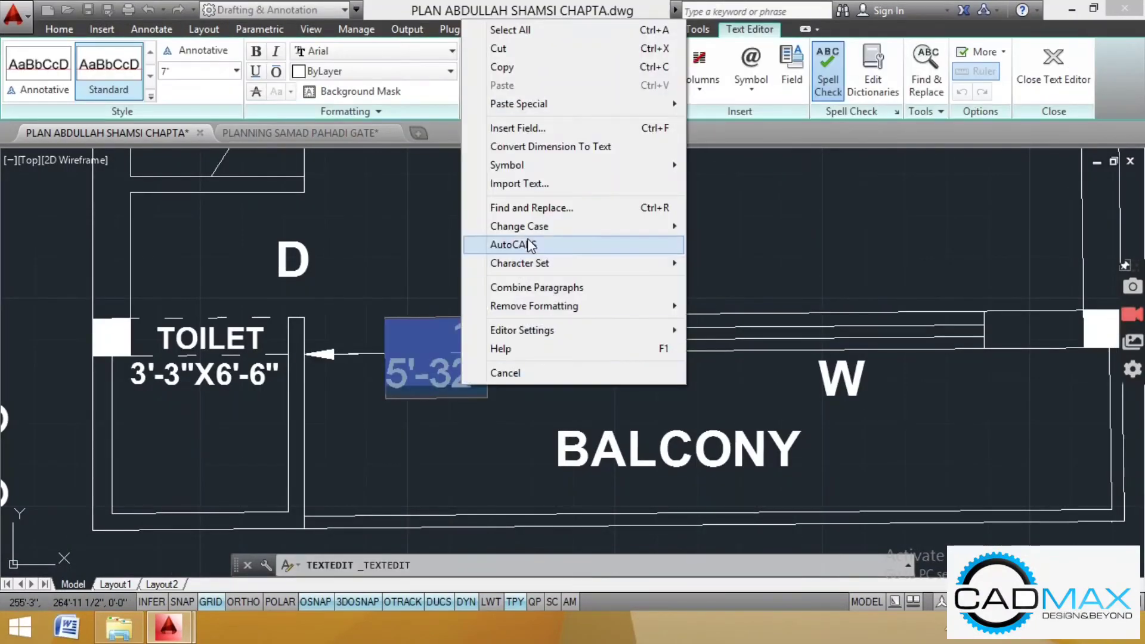
pyautogui.click(421, 345)
pyautogui.rightClick(434, 347)
pyautogui.click(489, 373)
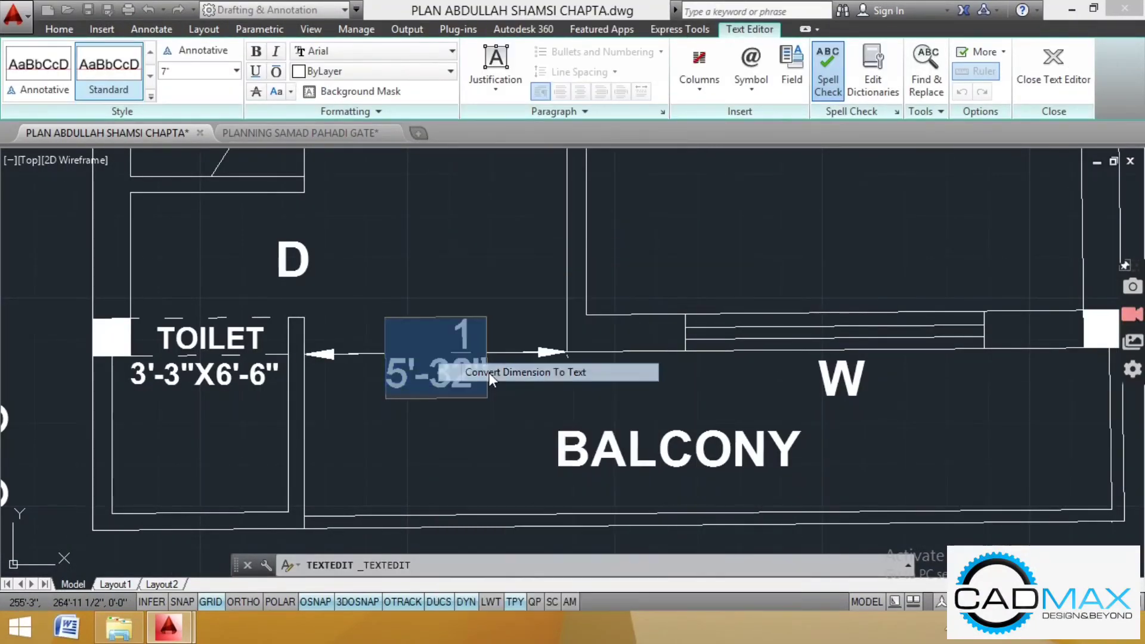
pyautogui.write('5\'-3"')
pyautogui.click(511, 243)
# Step: Move the 5'-3" dimension straight down a short distance off the balcony line with Ortho on
pyautogui.click(449, 370)
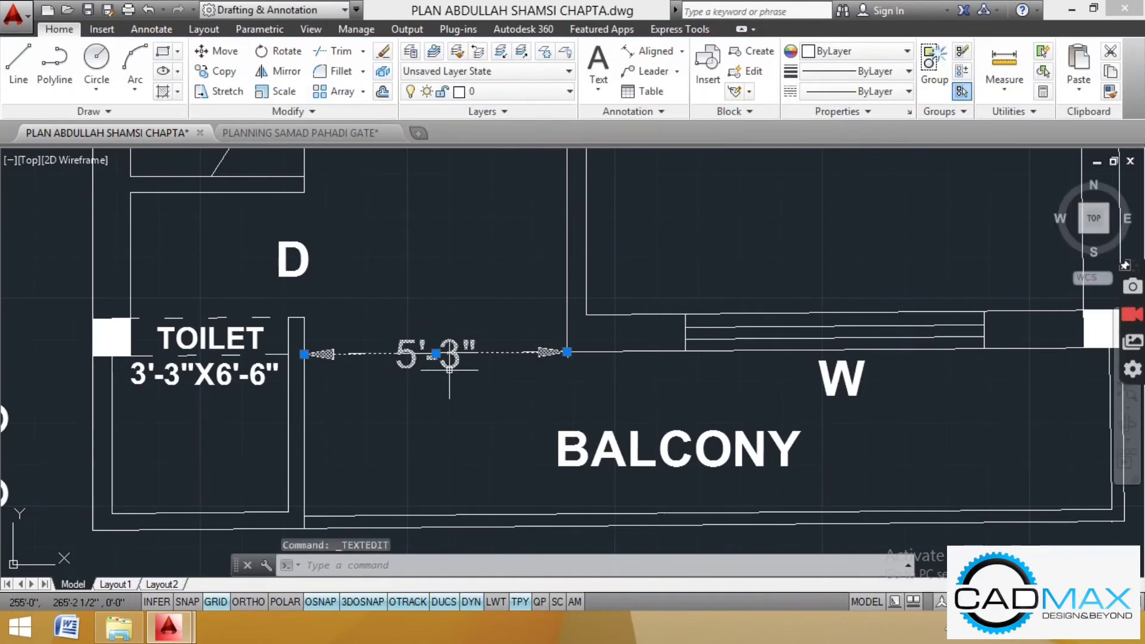
pyautogui.click(221, 51)
pyautogui.click(409, 408)
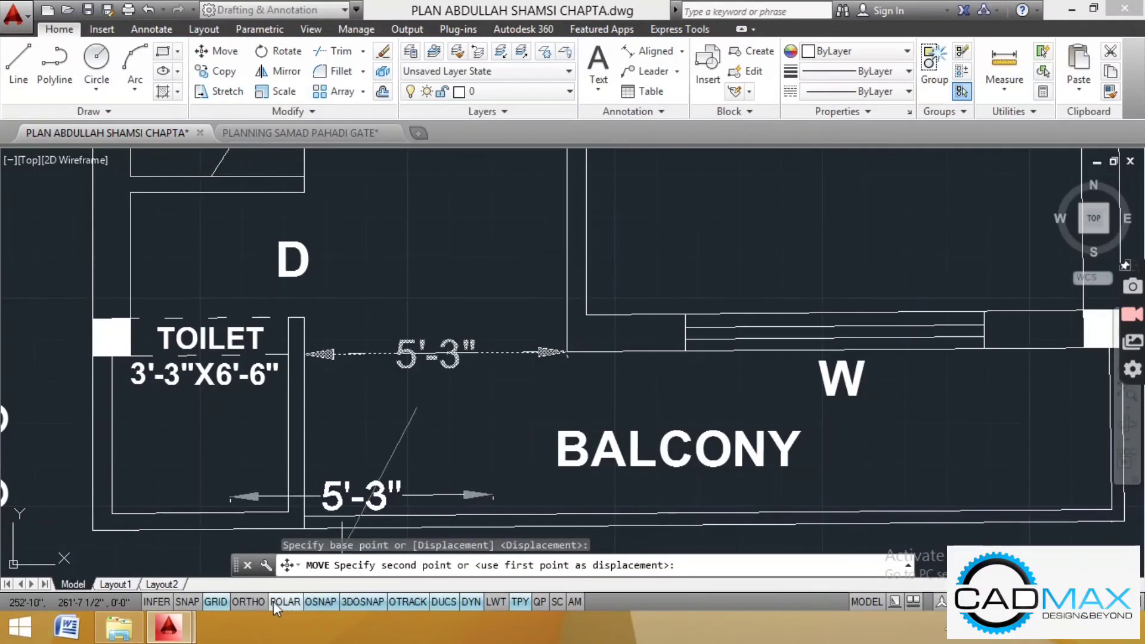
pyautogui.click(431, 430)
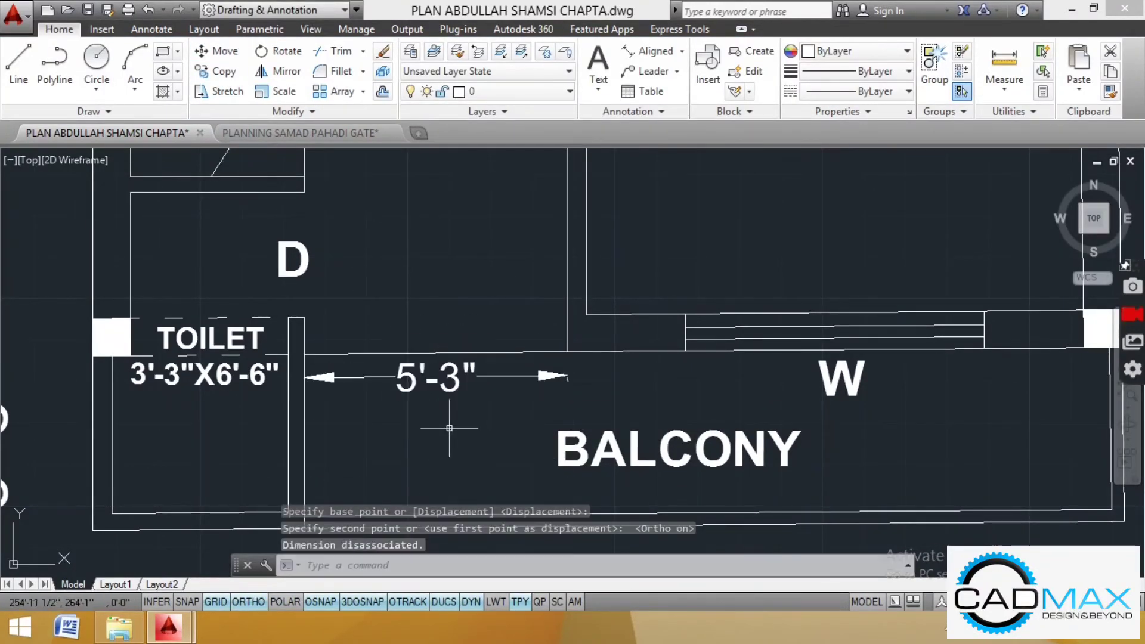
# Step: Copy the KITCHEN 7'-0" X 10'-0" label from the loose room labels into the room beside the OPEN shaft
pyautogui.scroll(-5, 431, 431)
pyautogui.scroll(4, 484, 374)
pyautogui.scroll(-4, 484, 374)
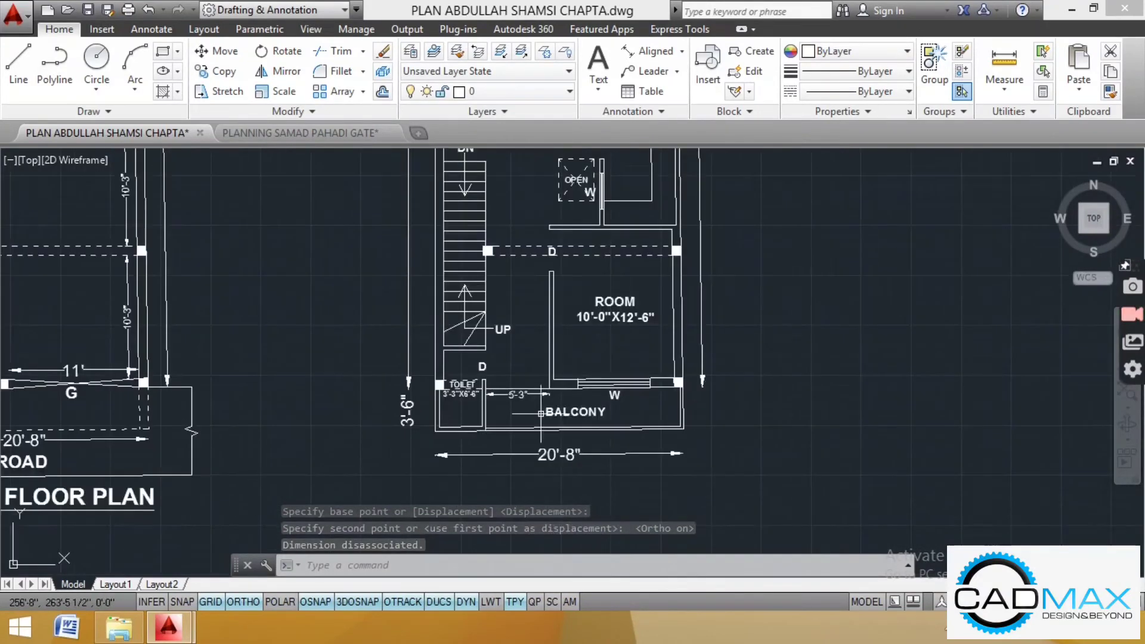
pyautogui.scroll(2, 566, 346)
pyautogui.scroll(-8, 648, 325)
pyautogui.scroll(8, 230, 255)
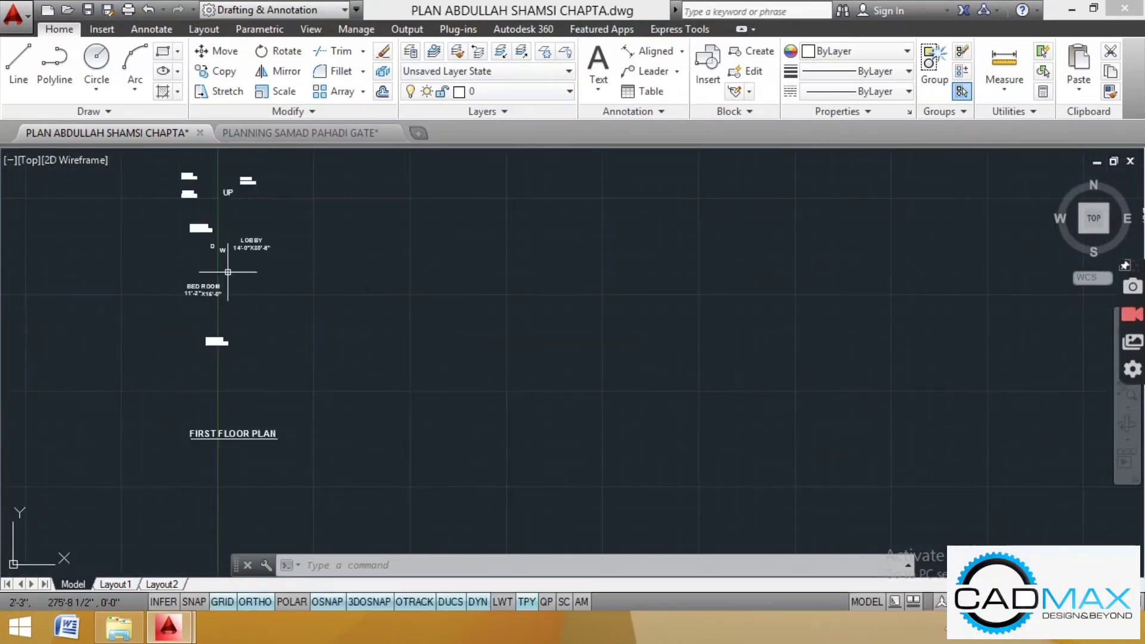
pyautogui.click(236, 75)
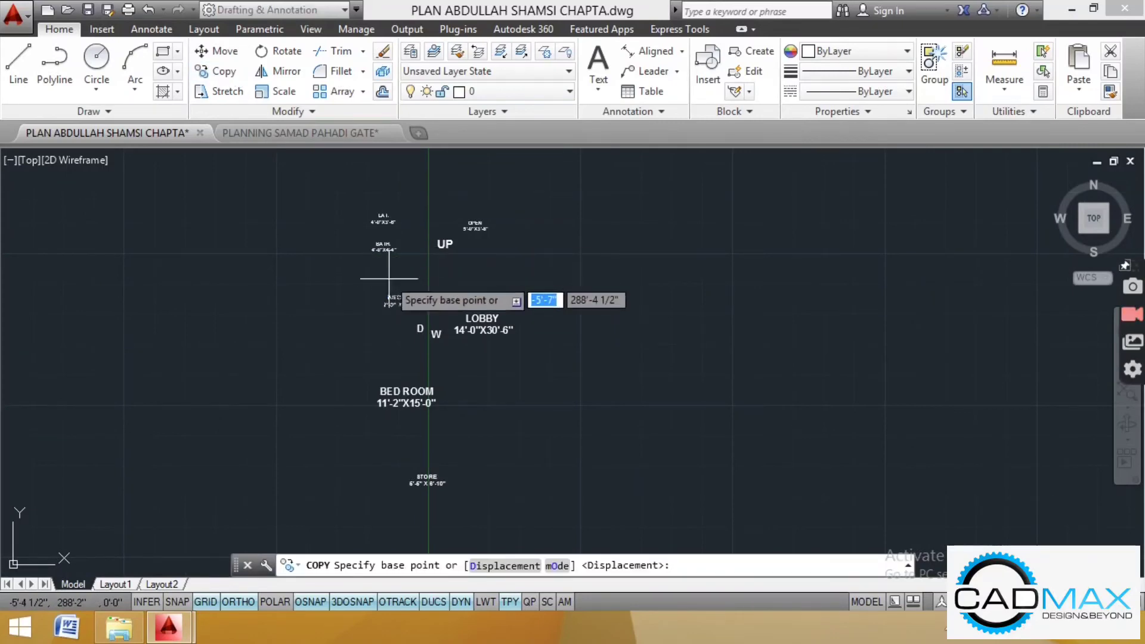
pyautogui.click(405, 319)
pyautogui.press('F8')
pyautogui.scroll(-4, 191, 435)
pyautogui.moveTo(976, 277); pyautogui.dragTo(565, 307, button='middle')
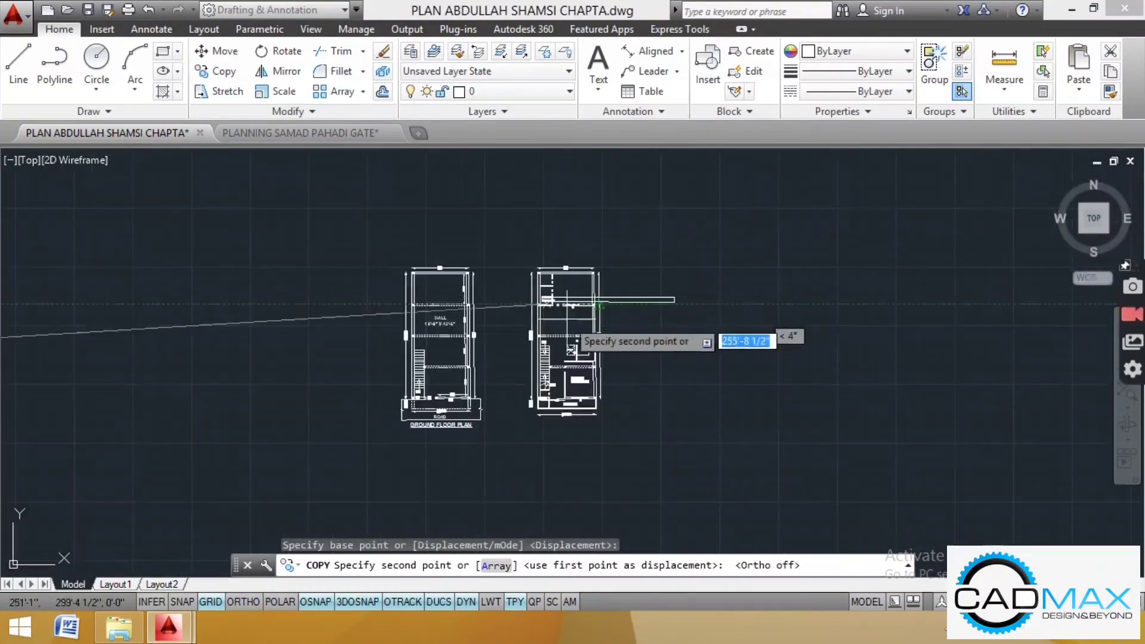
pyautogui.scroll(9, 572, 353)
pyautogui.scroll(2, 572, 381)
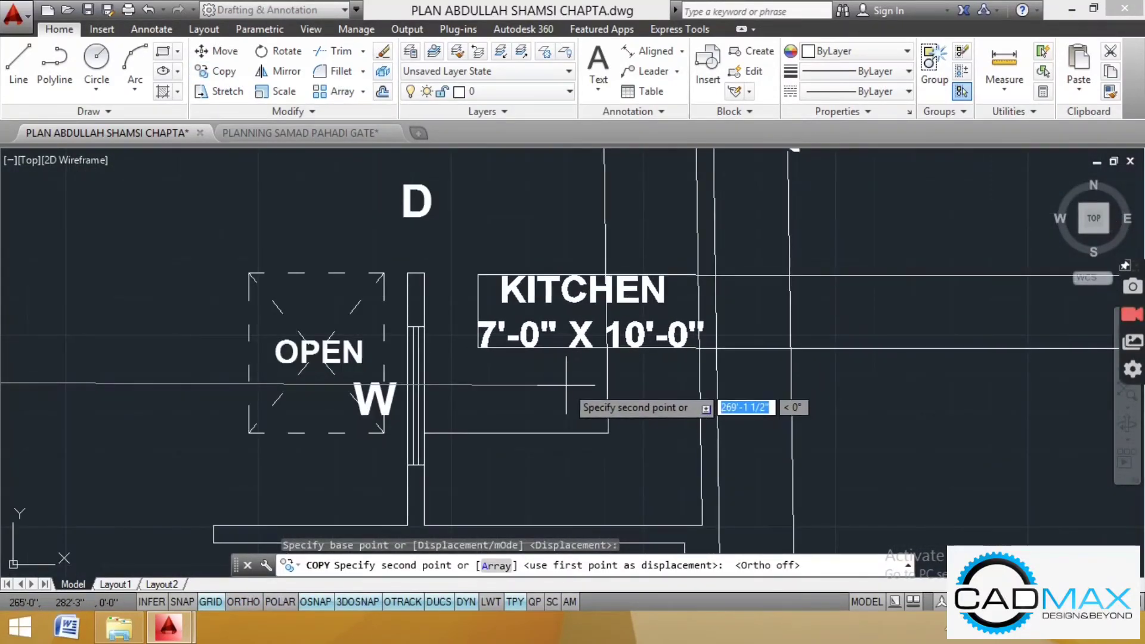
pyautogui.scroll(-2, 561, 391)
pyautogui.scroll(2, 563, 398)
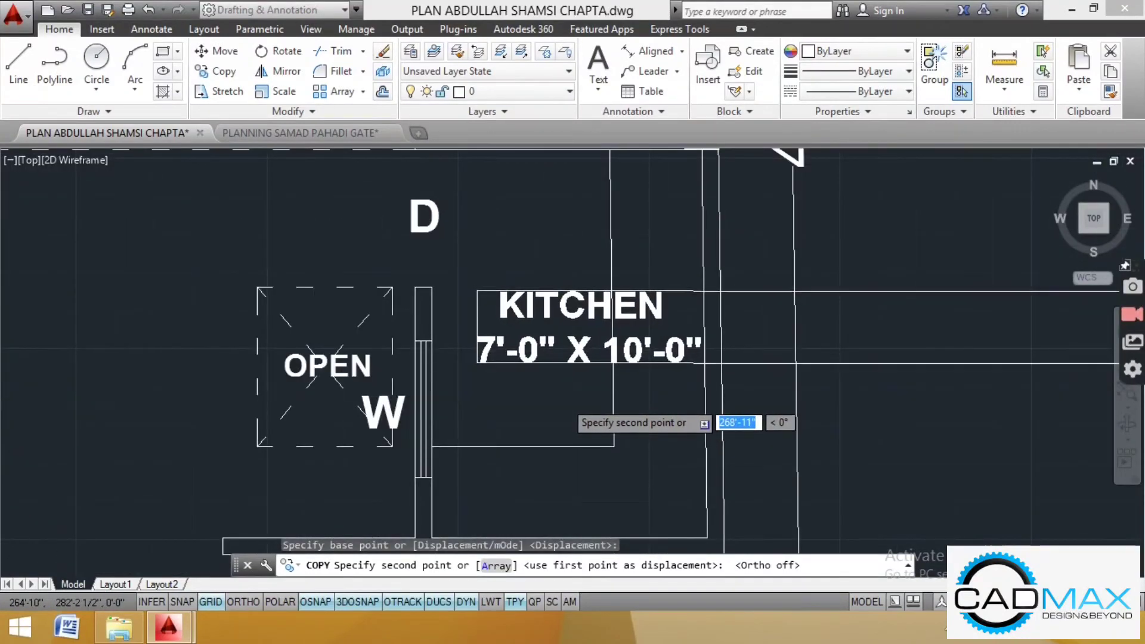
pyautogui.scroll(-2, 562, 397)
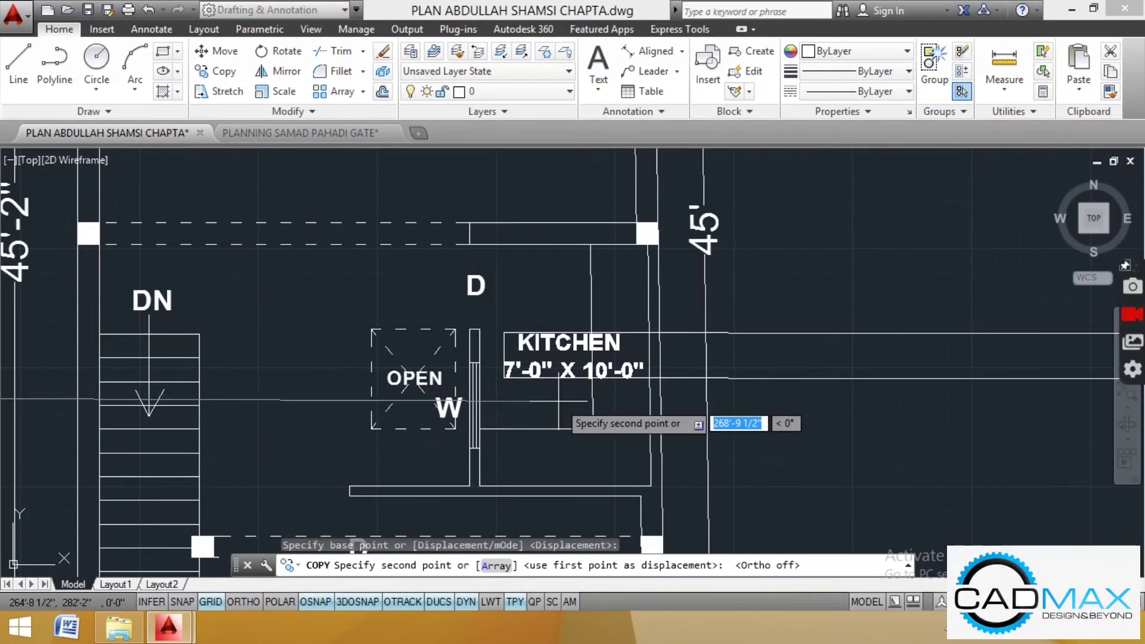
pyautogui.scroll(-2, 558, 401)
pyautogui.press('Escape')
pyautogui.write('mea')
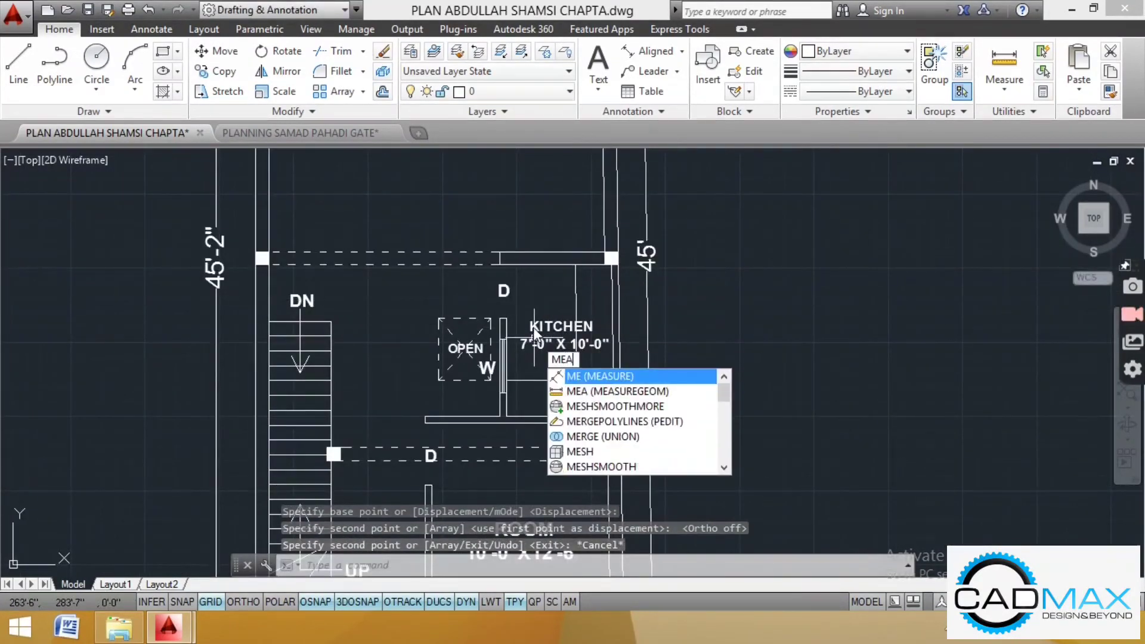
pyautogui.press('Return')
pyautogui.click(573, 387)
pyautogui.scroll(3, 573, 387)
pyautogui.press('Escape')
# Step: Measure the distance in the kitchen from its inner corner at the base of the window wall
pyautogui.write('mea')
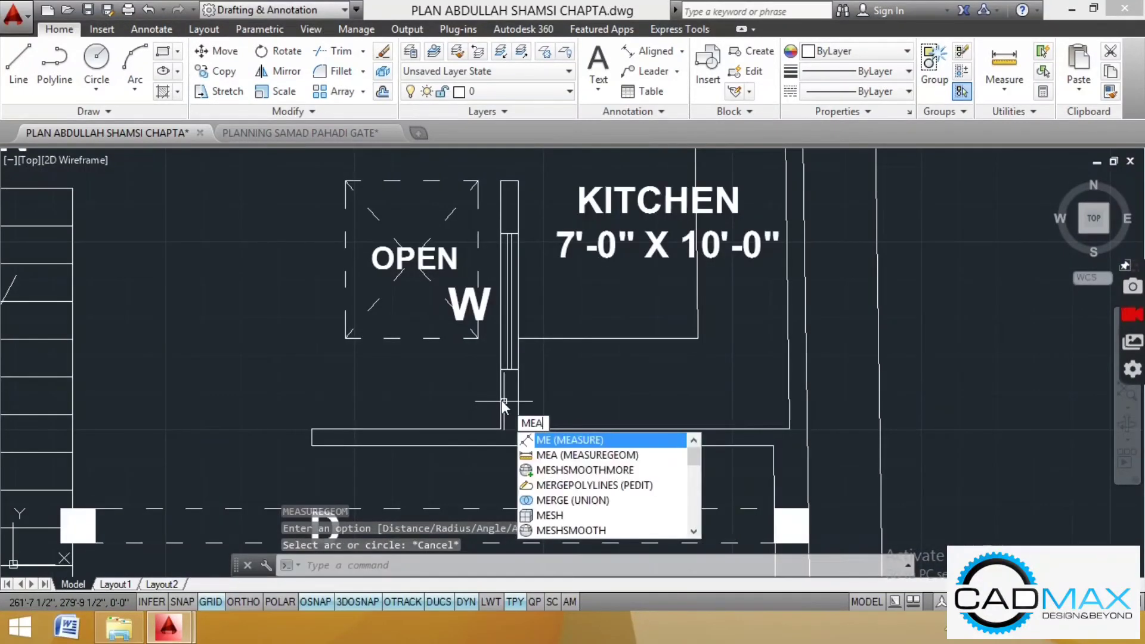
pyautogui.press('Return')
pyautogui.click(535, 439)
pyautogui.click(518, 428)
pyautogui.scroll(-4, 530, 458)
pyautogui.scroll(4, 529, 414)
pyautogui.scroll(-4, 521, 379)
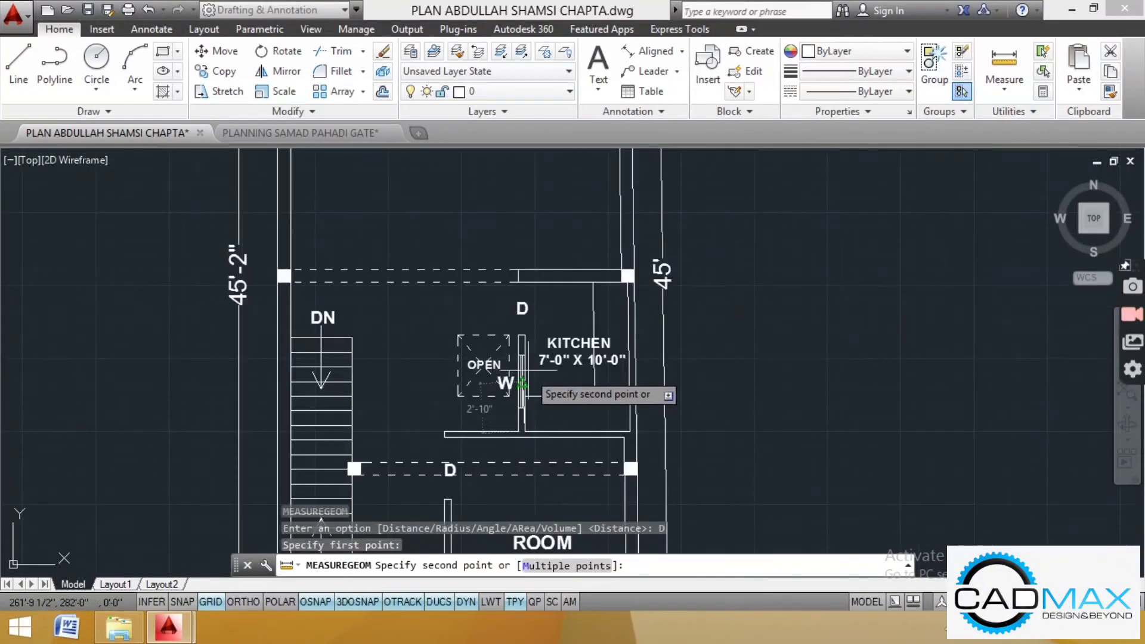
pyautogui.scroll(4, 520, 325)
pyautogui.scroll(-3, 520, 224)
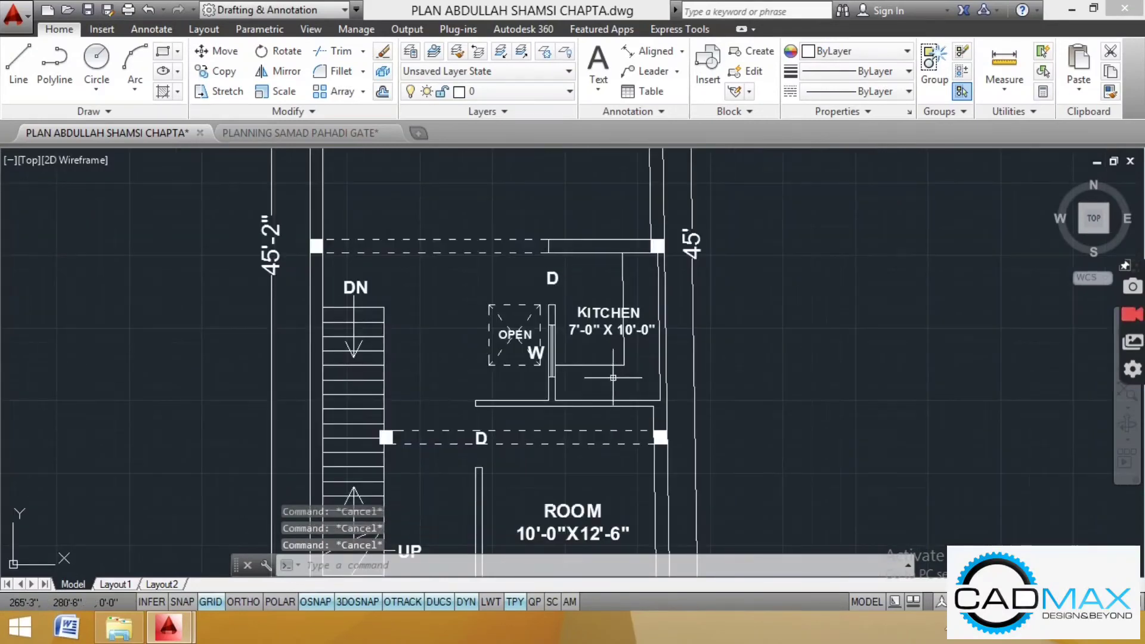
# Step: Change the size line of the kitchen label to 6'-0" X 8'-6"
pyautogui.scroll(3, 586, 361)
pyautogui.doubleClick(514, 257)
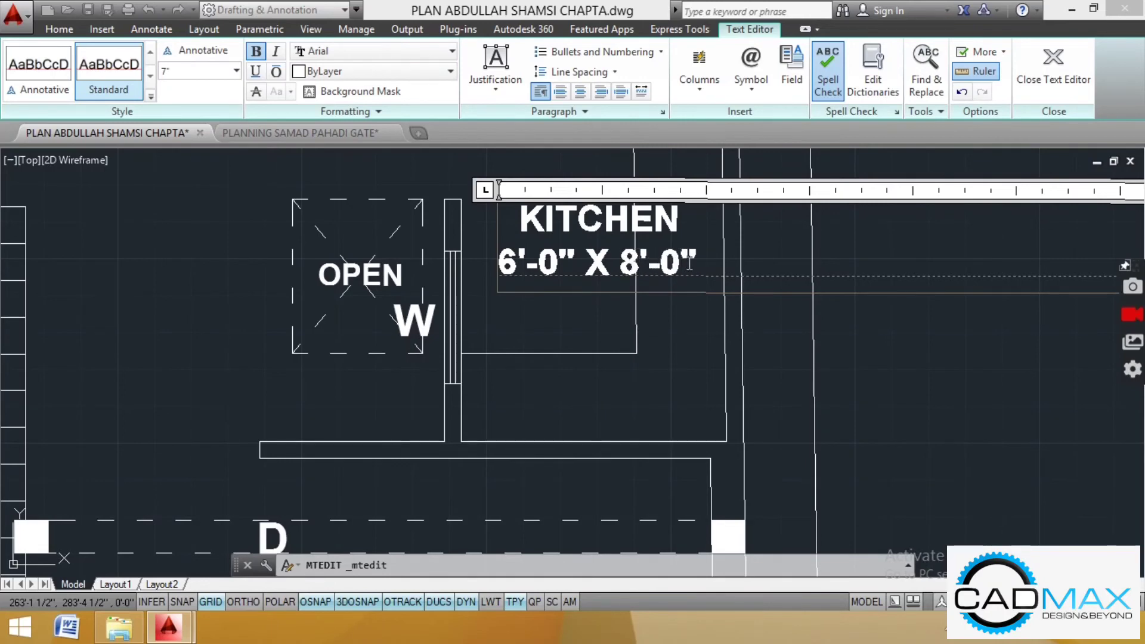
pyautogui.click(598, 351)
pyautogui.scroll(-5, 597, 352)
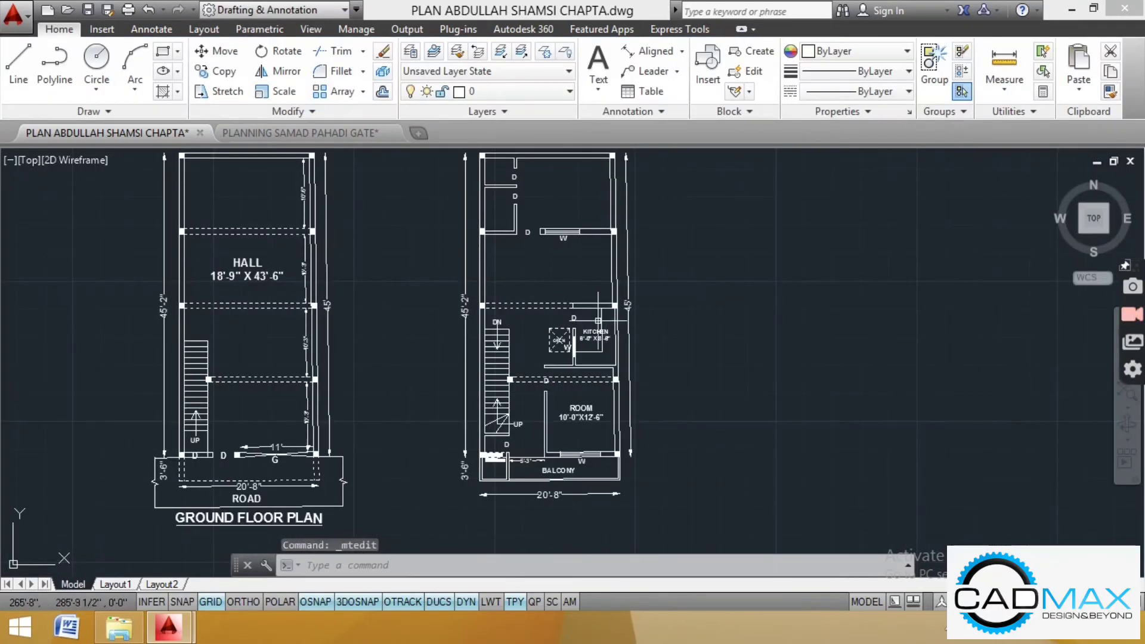
# Step: Copy the LOBBY 14'-0"X30'-6" label from the loose room labels into the open space between the kitchen and the rear room
pyautogui.scroll(-1, 595, 349)
pyautogui.scroll(2, 492, 306)
pyautogui.scroll(-5, 614, 307)
pyautogui.scroll(2, 345, 316)
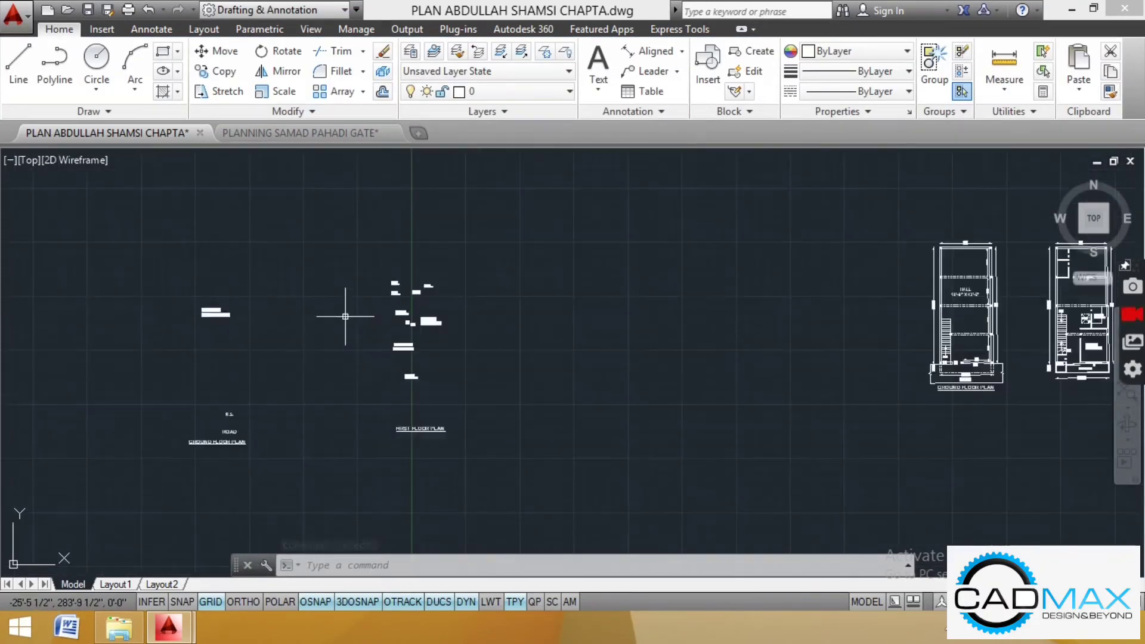
pyautogui.scroll(3, 406, 344)
pyautogui.click(235, 73)
pyautogui.click(440, 280)
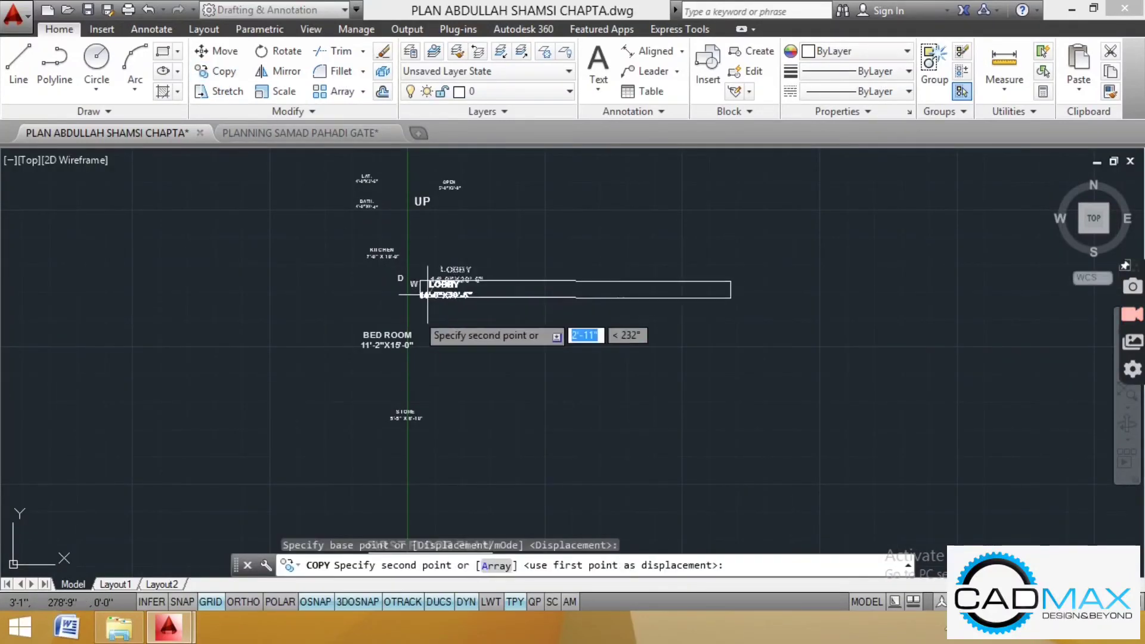
pyautogui.scroll(-6, 283, 312)
pyautogui.scroll(4, 846, 257)
pyautogui.scroll(4, 620, 328)
pyautogui.scroll(2, 550, 359)
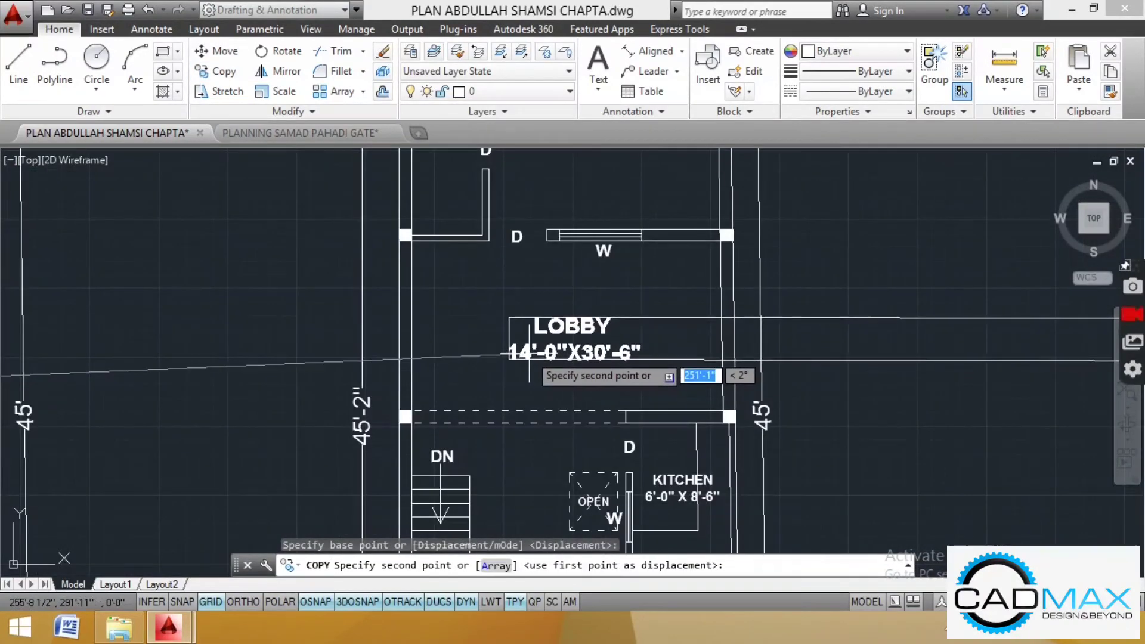
pyautogui.click(550, 358)
pyautogui.press('Return')
# Step: Delete the size line from the copied LOBBY label and move the label slightly within the lobby
pyautogui.doubleClick(606, 355)
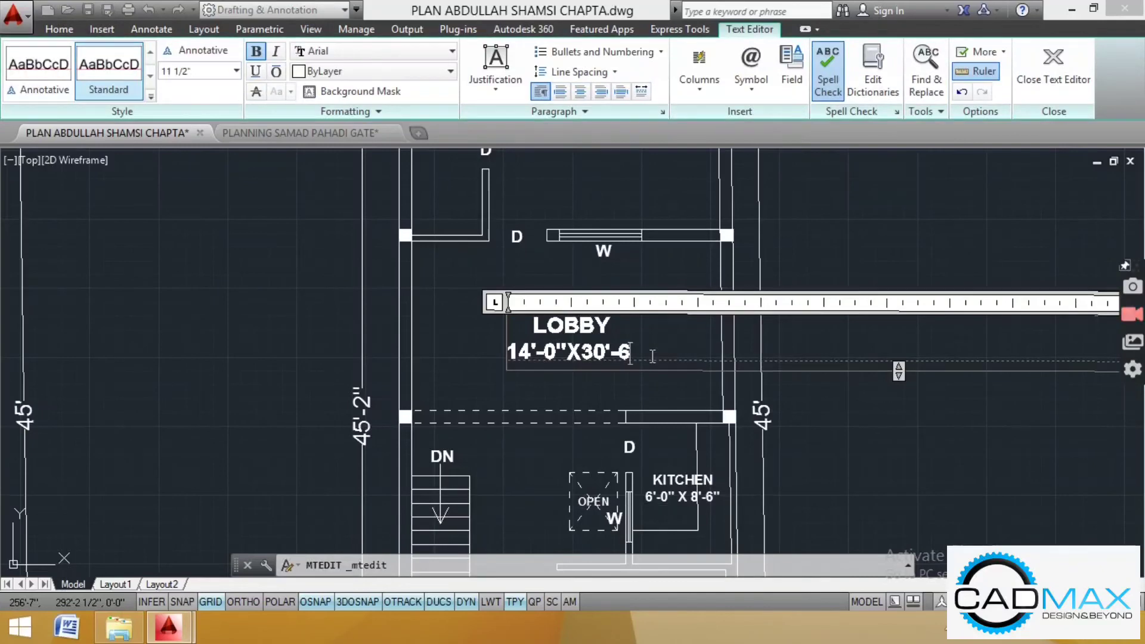
pyautogui.click(534, 276)
pyautogui.click(620, 350)
pyautogui.click(524, 292)
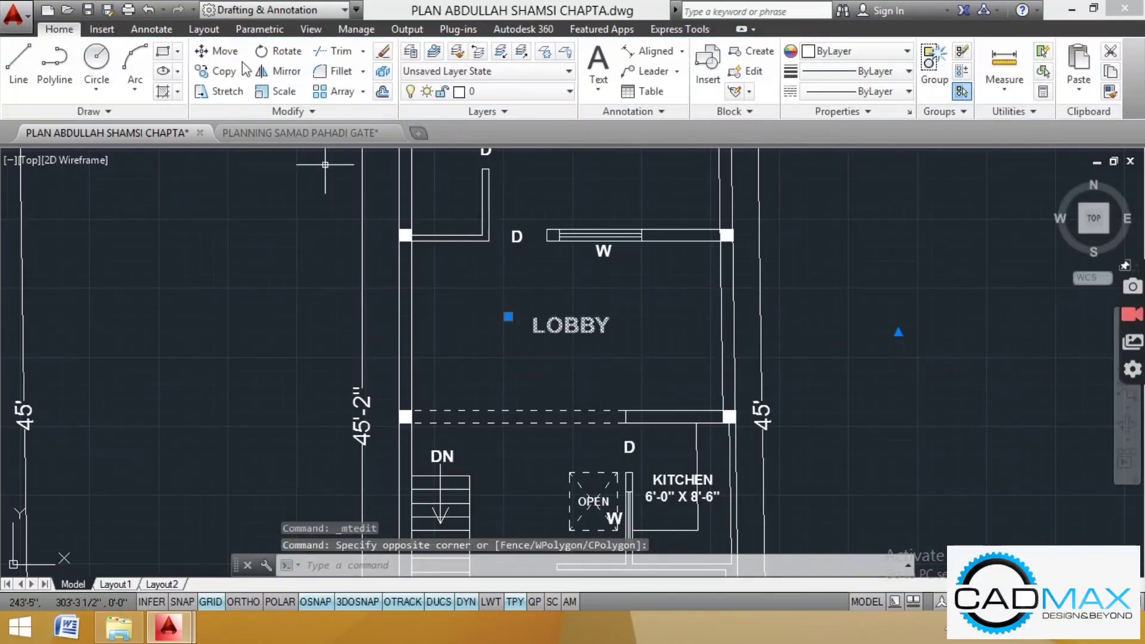
pyautogui.click(218, 52)
pyautogui.scroll(-4, 378, 271)
pyautogui.scroll(2, 444, 303)
pyautogui.click(490, 306)
pyautogui.click(489, 309)
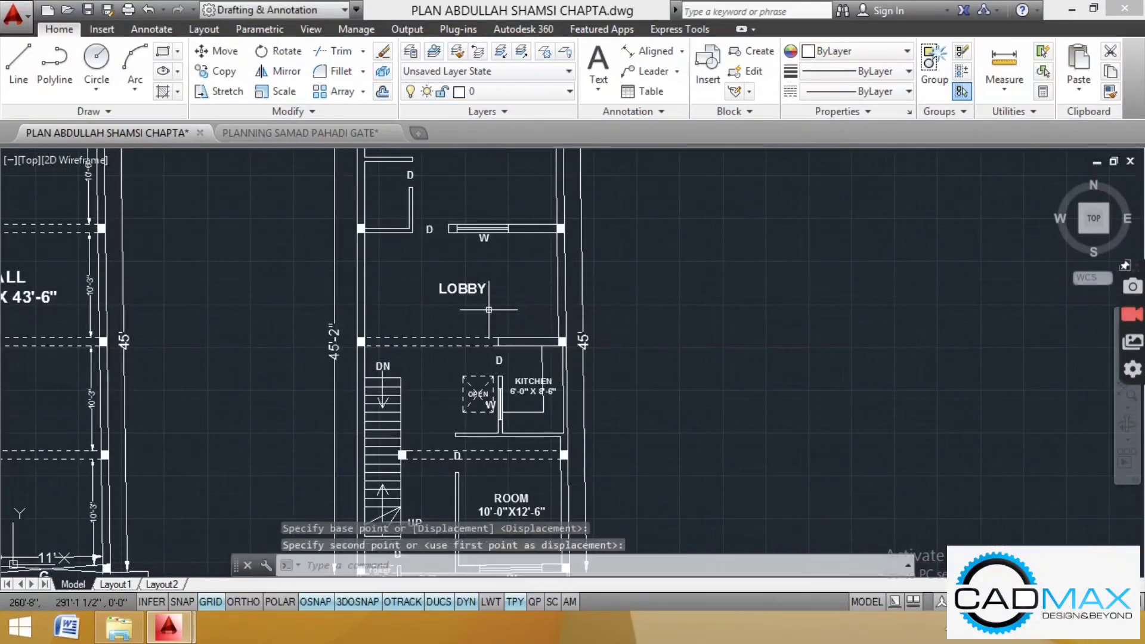
# Step: Copy the BED ROOM 11'-2"X15'-0" label from the loose room labels into the large room above the lobby
pyautogui.scroll(-3, 444, 328)
pyautogui.scroll(3, 603, 317)
pyautogui.scroll(-3, 500, 324)
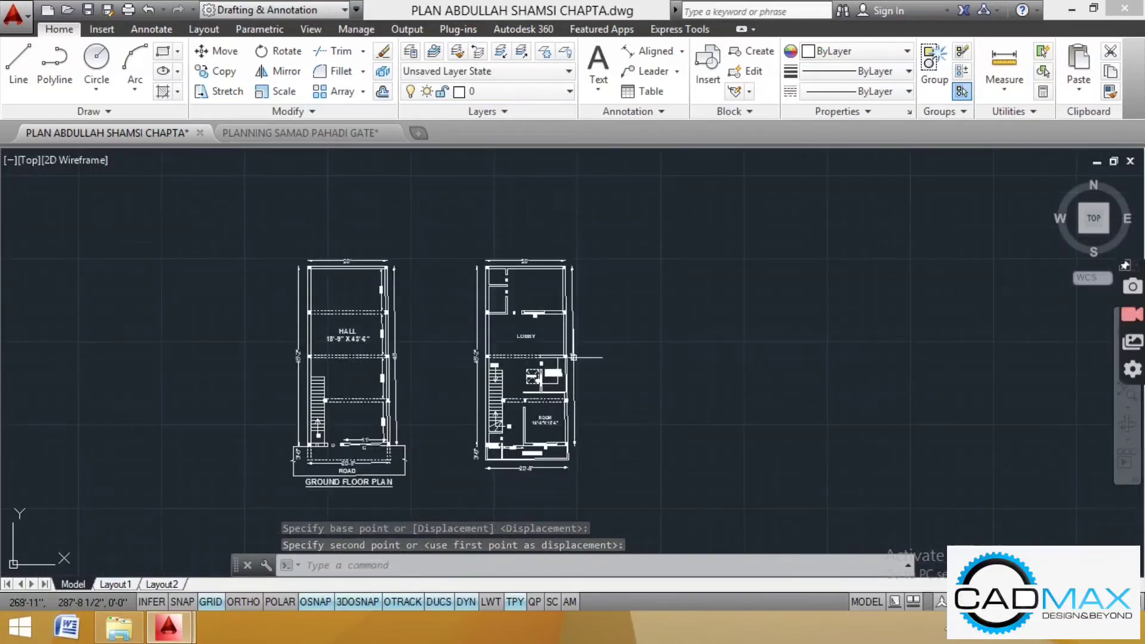
pyautogui.scroll(1, 500, 323)
pyautogui.scroll(-3, 495, 328)
pyautogui.scroll(3, 488, 391)
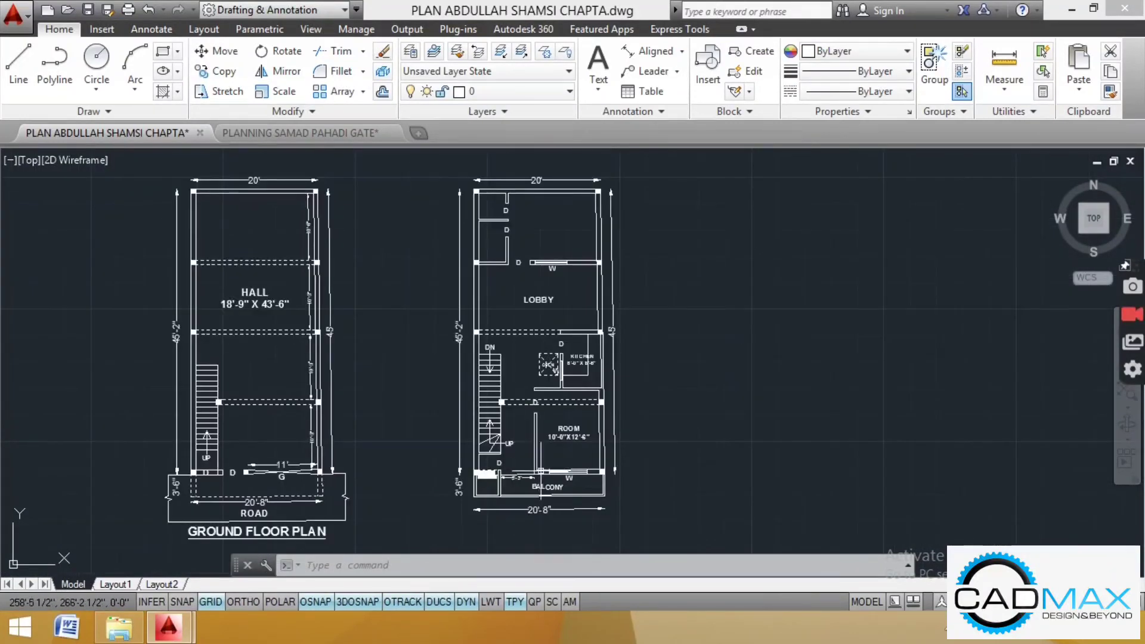
pyautogui.scroll(-2, 570, 462)
pyautogui.scroll(2, 564, 445)
pyautogui.scroll(-4, 620, 450)
pyautogui.scroll(2, 618, 446)
pyautogui.scroll(-6, 618, 444)
pyautogui.scroll(4, 316, 465)
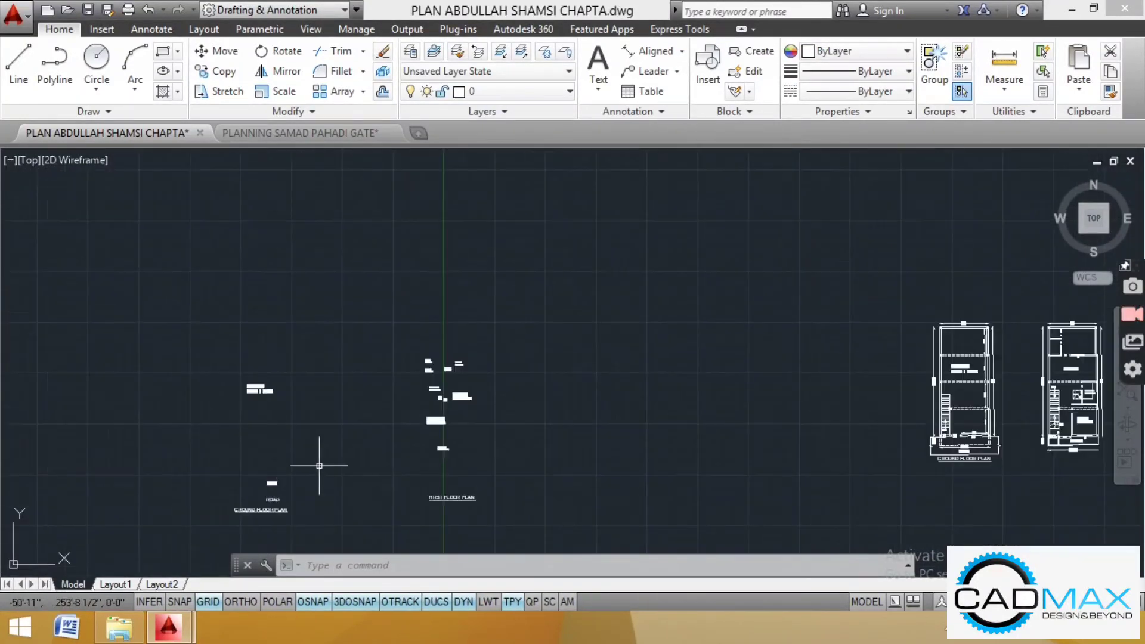
pyautogui.scroll(2, 452, 440)
pyautogui.scroll(2, 442, 432)
pyautogui.click(421, 396)
pyautogui.click(230, 75)
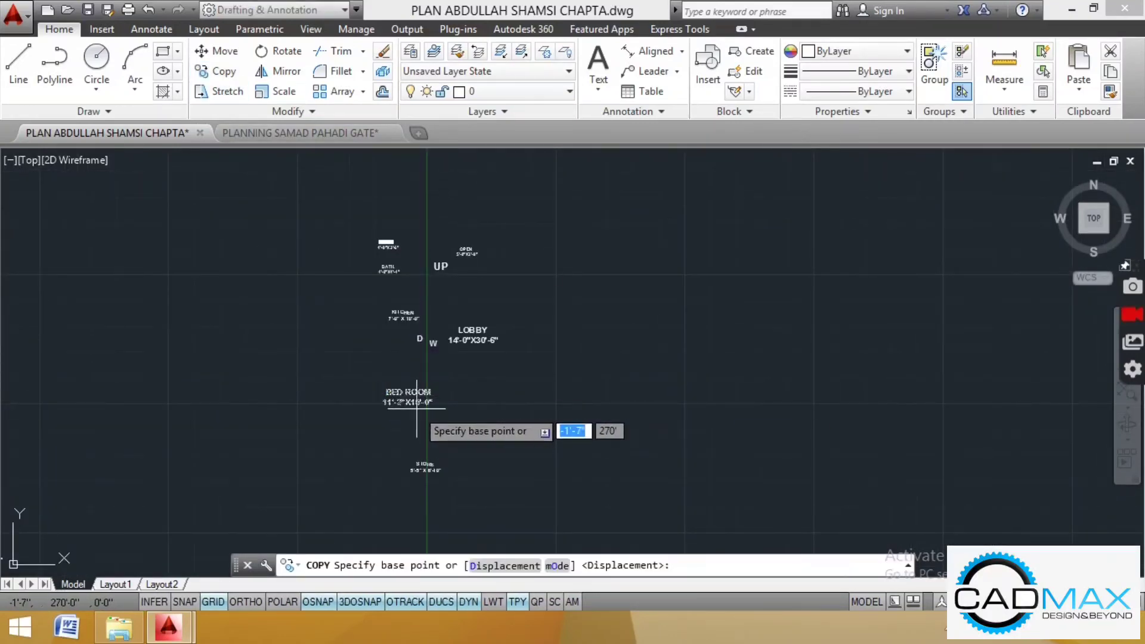
pyautogui.click(443, 412)
pyautogui.scroll(-5, 244, 407)
pyautogui.scroll(5, 668, 366)
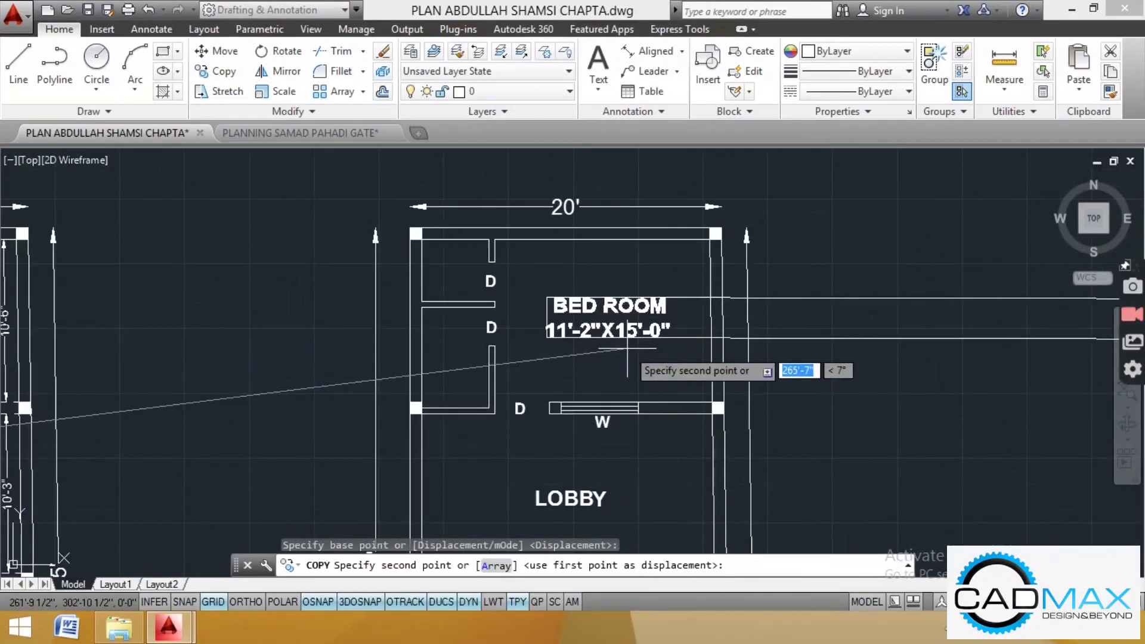
pyautogui.click(656, 320)
pyautogui.press('Escape')
# Step: Match the properties of the BED ROOM label to those of the front ROOM label
pyautogui.scroll(-5, 645, 372)
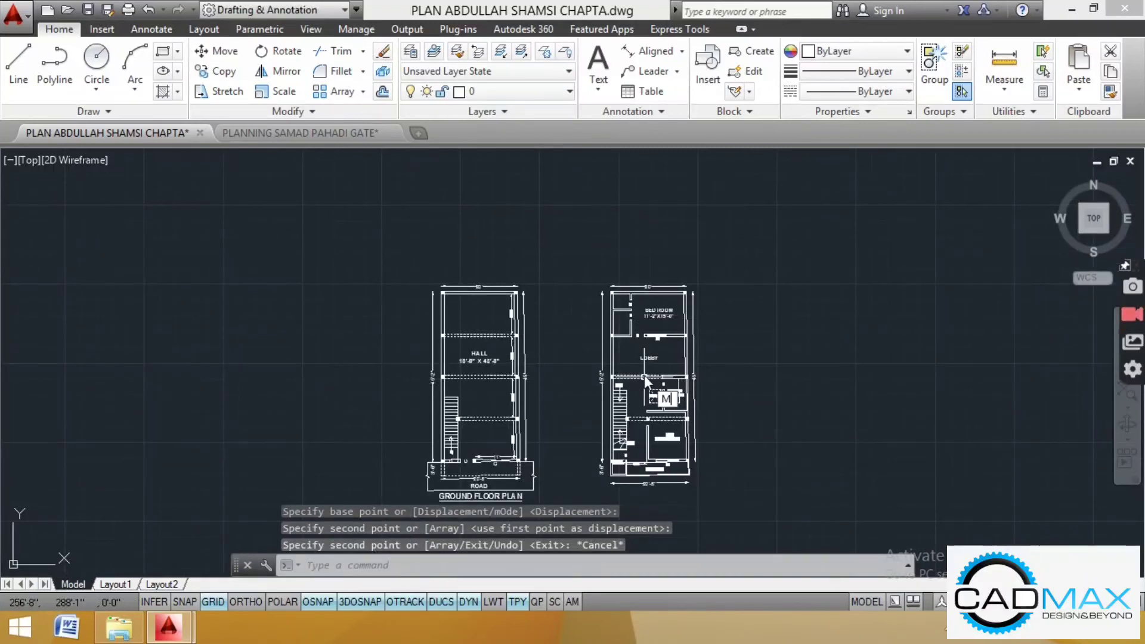
pyautogui.write('ma')
pyautogui.press('Return')
pyautogui.scroll(5, 667, 405)
pyautogui.click(650, 376)
pyautogui.scroll(-5, 626, 391)
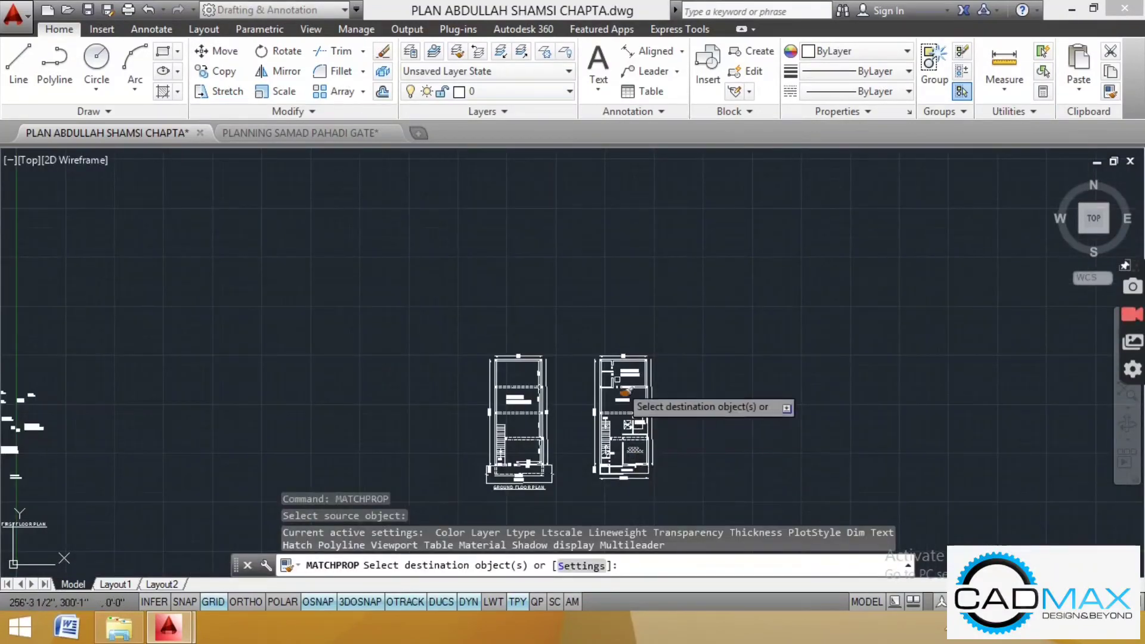
pyautogui.scroll(5, 618, 379)
pyautogui.click(634, 387)
pyautogui.click(623, 374)
pyautogui.press('Escape')
pyautogui.press('Escape')
pyautogui.press('Escape')
# Step: Move the BED ROOM label slightly to centre it in the bedroom
pyautogui.scroll(5, 652, 391)
pyautogui.click(652, 391)
pyautogui.click(556, 321)
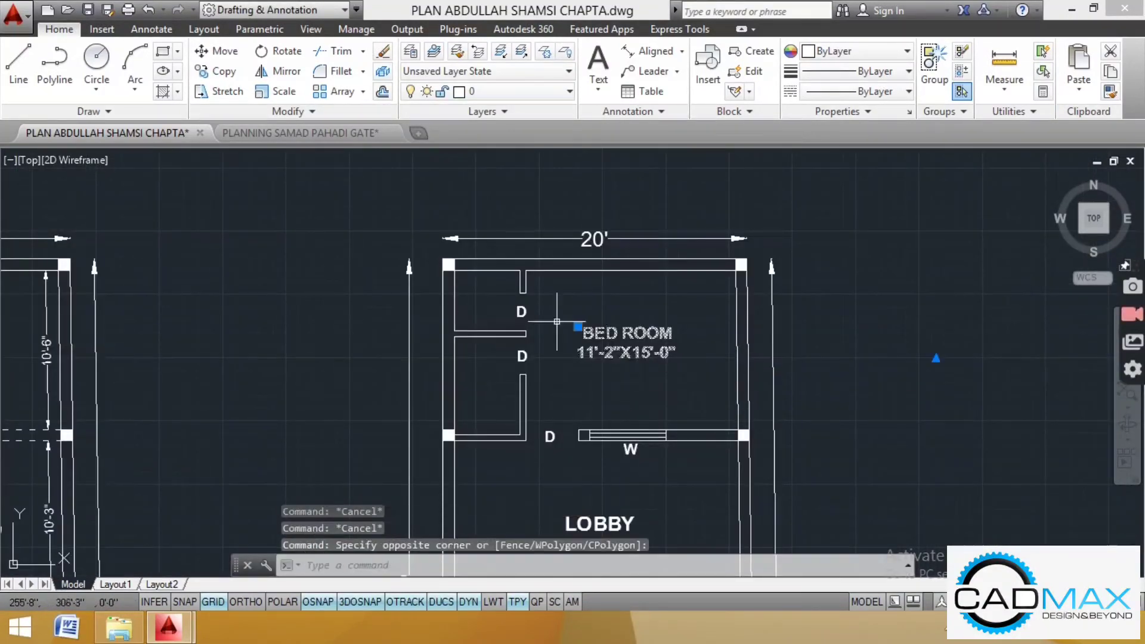
pyautogui.click(216, 51)
pyautogui.scroll(3, 613, 383)
pyautogui.click(621, 387)
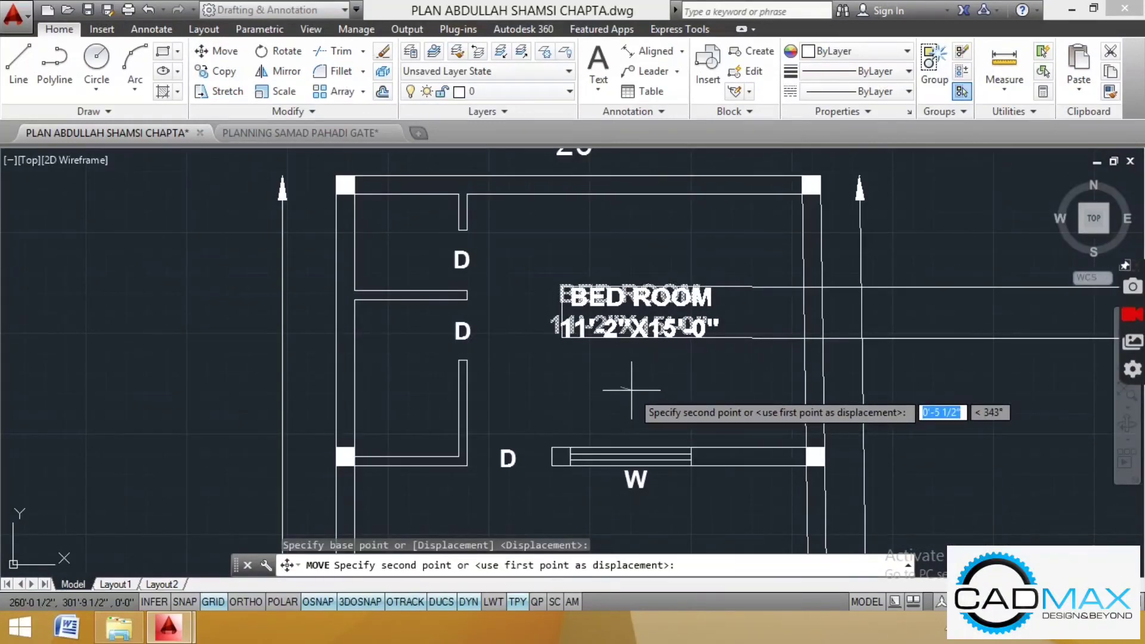
pyautogui.press('Escape')
pyautogui.press('Escape')
pyautogui.press('Escape')
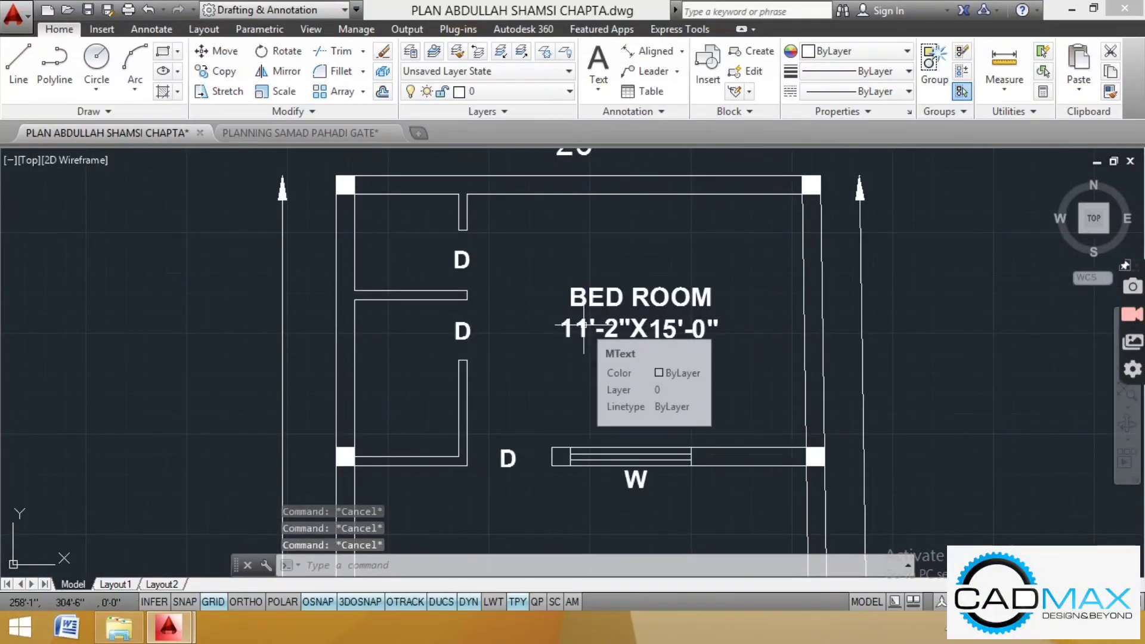
# Step: Change the size line of the BED ROOM label to 14'-0"X10'-6"
pyautogui.doubleClick(583, 326)
pyautogui.press('BackSpace')
pyautogui.write('4\'-0"X10\'-6')
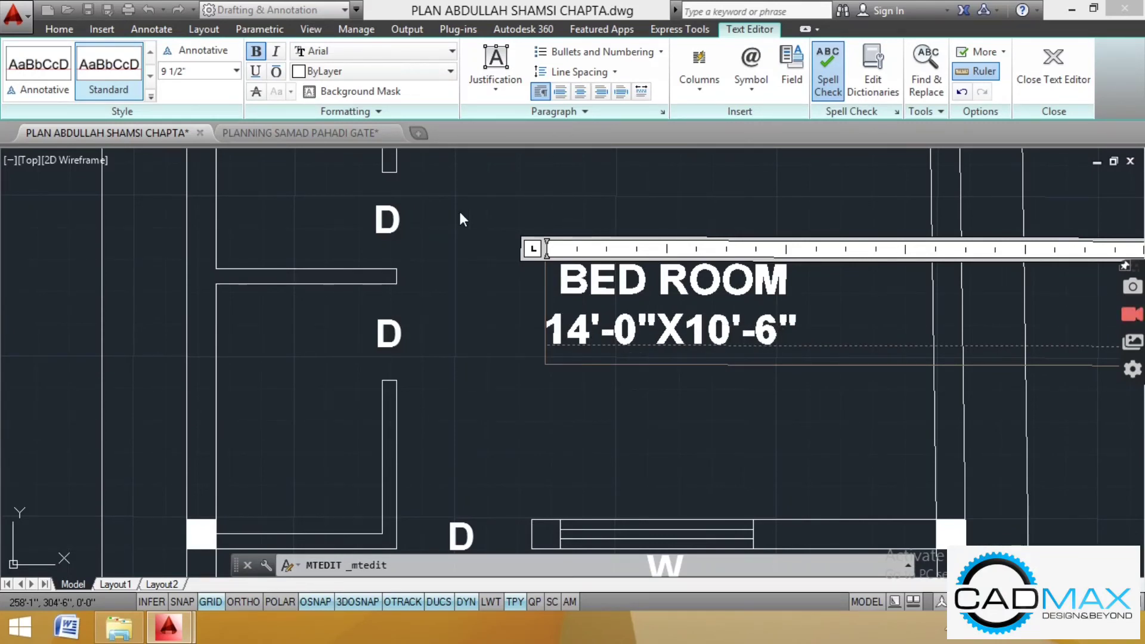
pyautogui.click(626, 378)
# Step: Copy the TOILET 3'-3"X6'-6" label from beside the balcony into the lower small room next to the bedroom
pyautogui.scroll(-8, 626, 378)
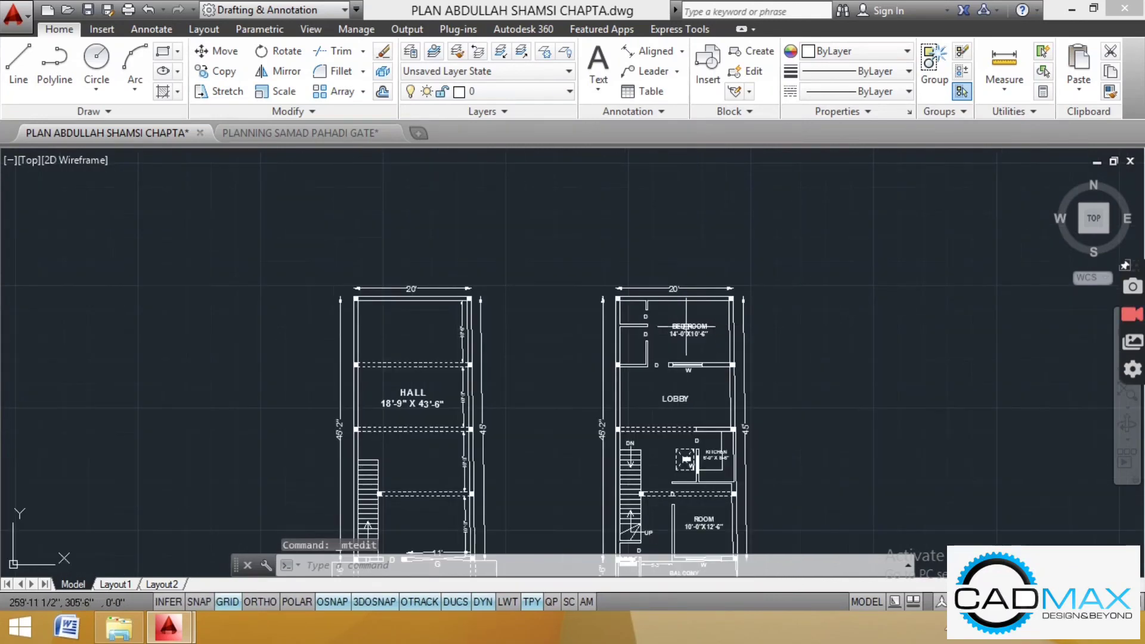
pyautogui.moveTo(638, 550); pyautogui.dragTo(641, 391, button='middle')
pyautogui.scroll(6, 640, 391)
pyautogui.click(608, 445)
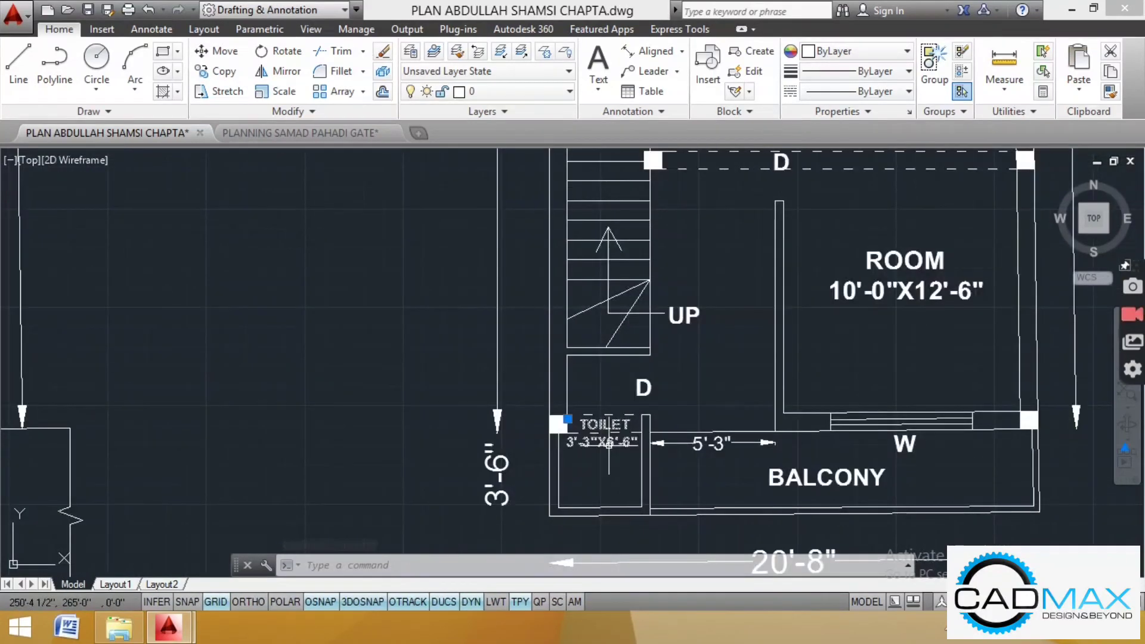
pyautogui.click(217, 73)
pyautogui.click(593, 449)
pyautogui.scroll(-6, 396, 508)
pyautogui.scroll(6, 468, 289)
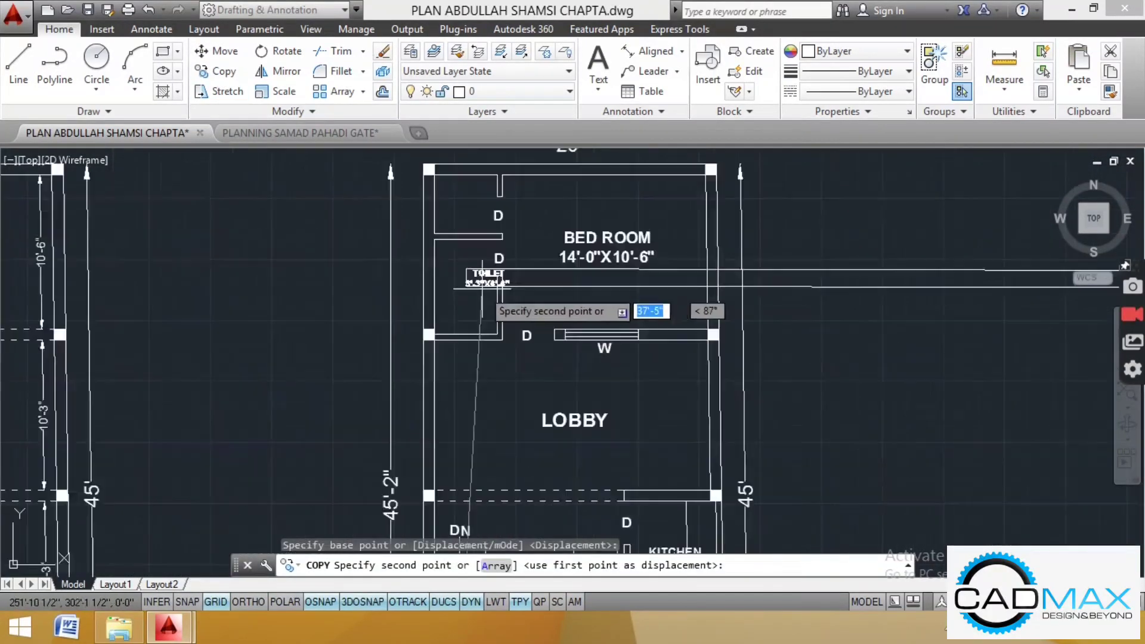
pyautogui.scroll(3, 461, 298)
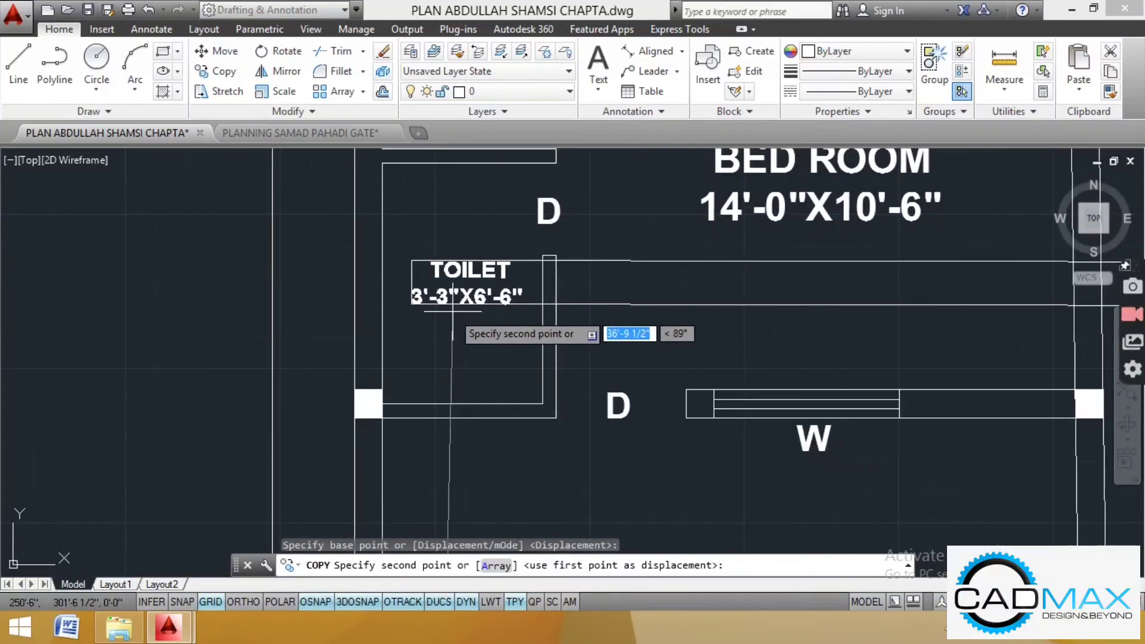
pyautogui.click(474, 309)
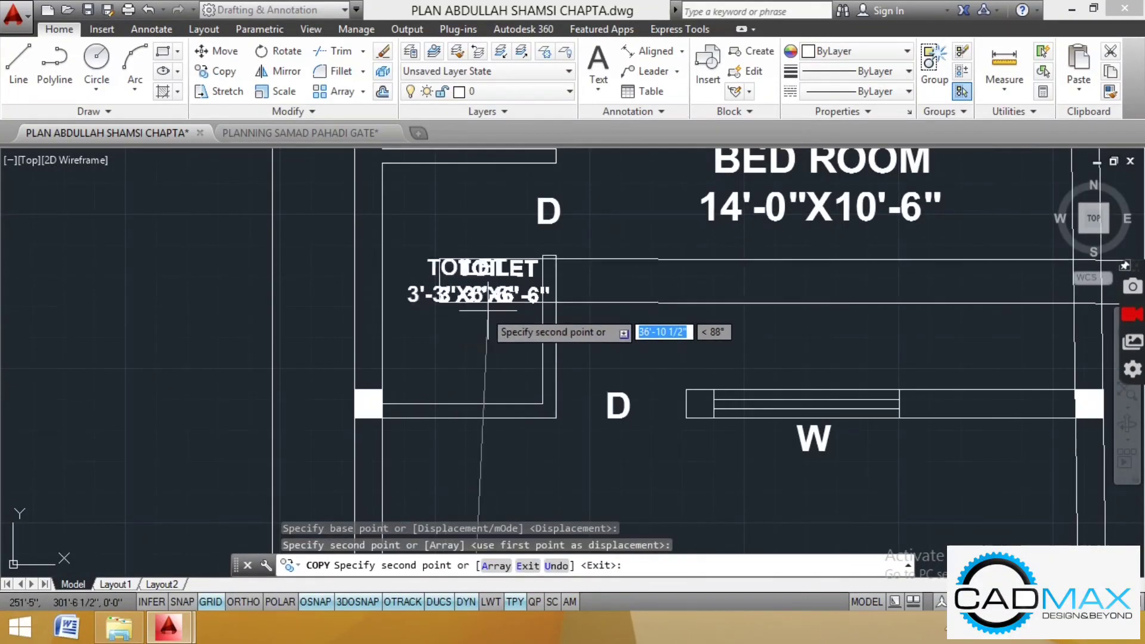
pyautogui.scroll(-6, 479, 313)
pyautogui.press('Escape')
# Step: Measure the distance between the bedroom toilet's cross walls along the outer wall
pyautogui.scroll(2, 477, 304)
pyautogui.write('mea')
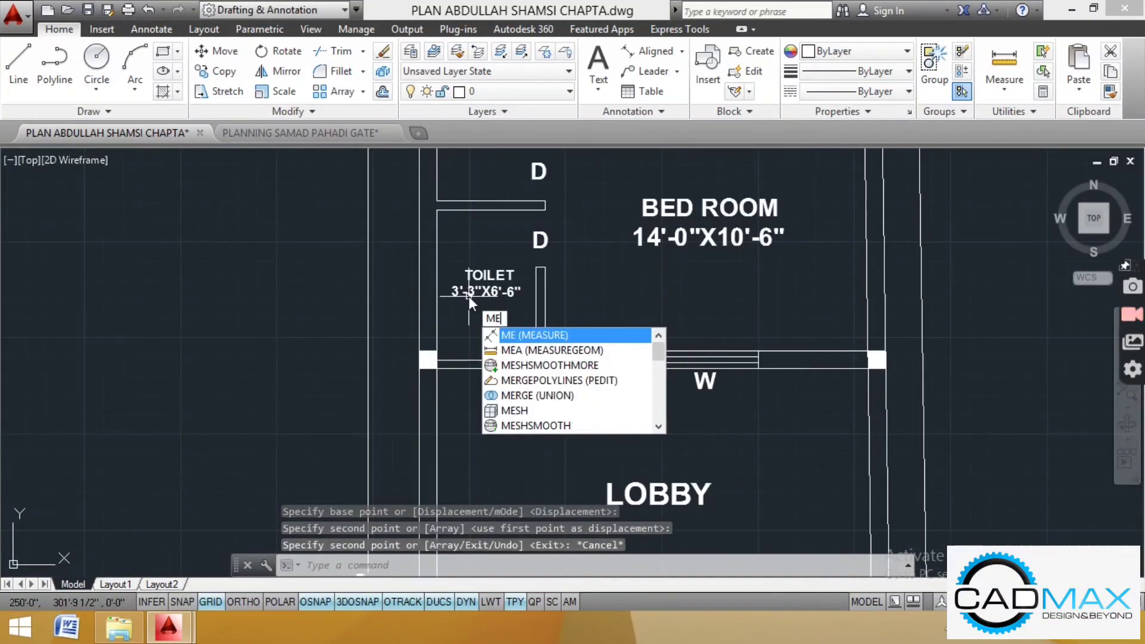
pyautogui.press('Return')
pyautogui.write('d')
pyautogui.press('Return')
pyautogui.click(436, 359)
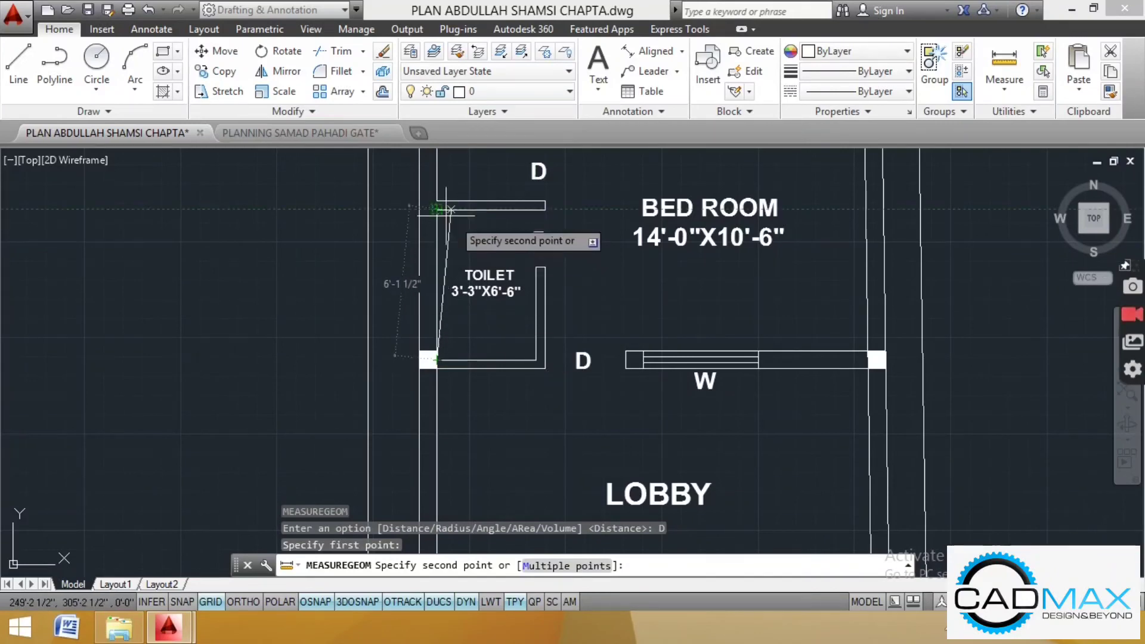
pyautogui.press('Escape')
pyautogui.press('Escape')
# Step: Change the size line of the bedroom's TOILET label to 4'-3"X6'-6"
pyautogui.scroll(4, 471, 280)
pyautogui.doubleClick(421, 287)
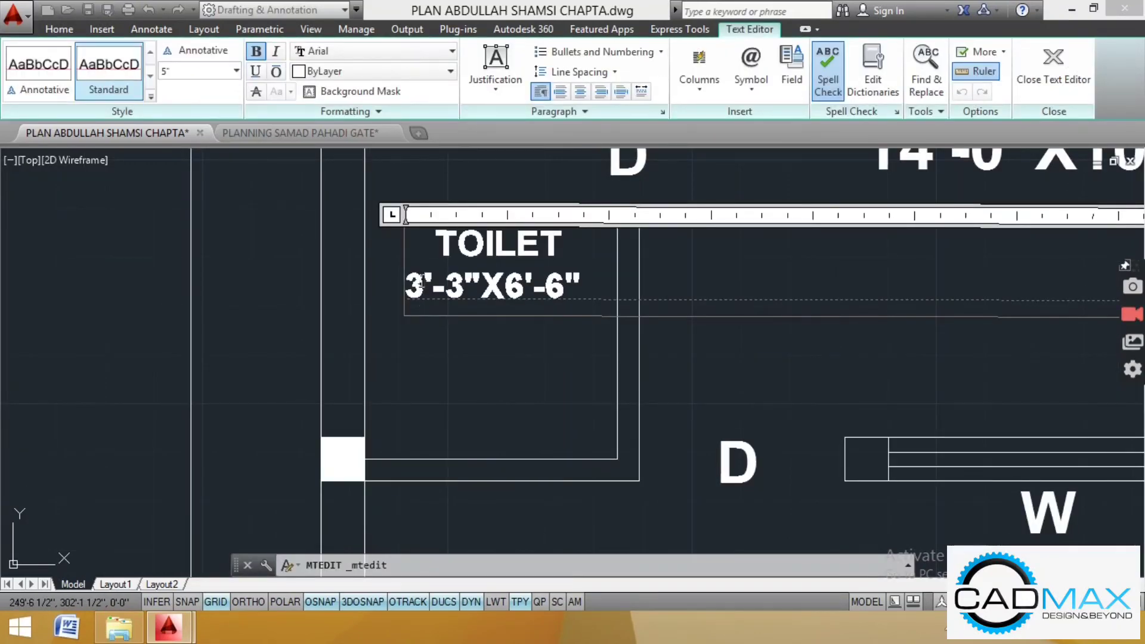
pyautogui.click(582, 360)
pyautogui.scroll(-4, 582, 360)
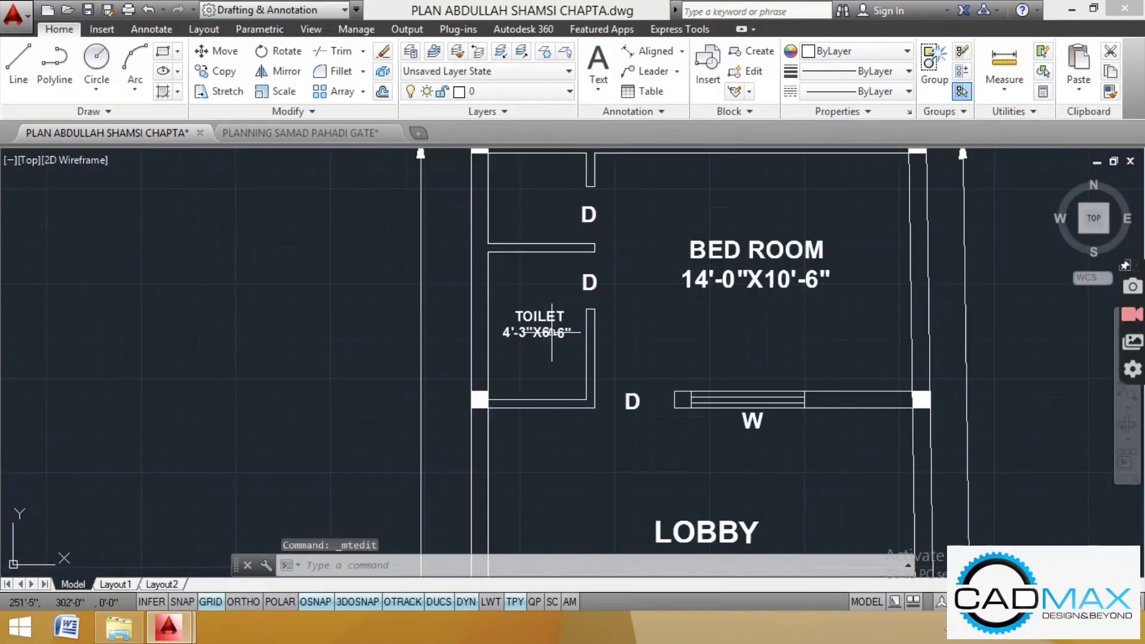
# Step: Copy the TOILET 4'-3"X6'-6" label straight up about 5'-8" into the small room above, with Ortho on
pyautogui.click(222, 72)
pyautogui.press('F8')
pyautogui.scroll(-2, 524, 390)
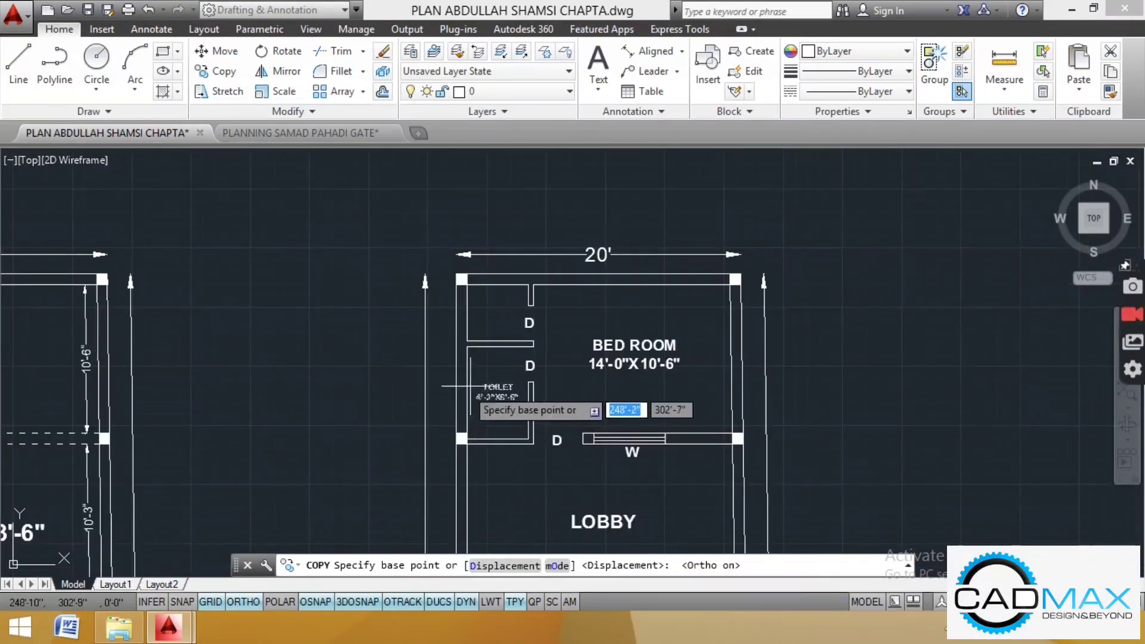
pyautogui.scroll(2, 508, 402)
pyautogui.click(509, 405)
pyautogui.scroll(2, 509, 404)
pyautogui.scroll(-1, 511, 294)
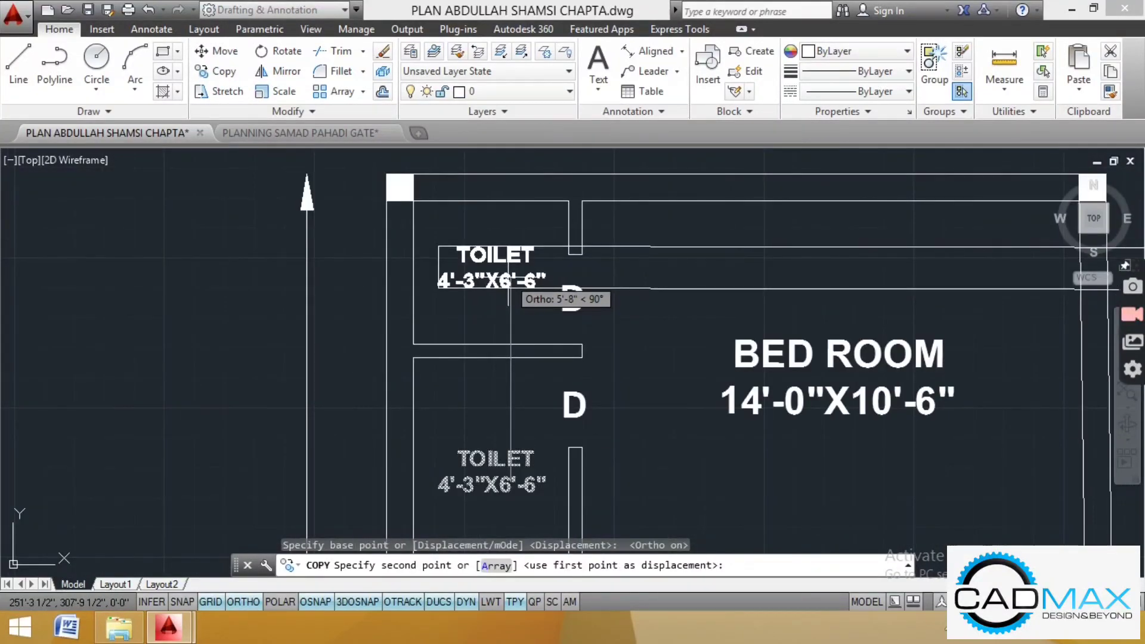
pyautogui.click(510, 294)
pyautogui.press('Return')
# Step: Change the name line of the copied TOILET label in the bedroom's upper small room to BOX
pyautogui.doubleClick(543, 260)
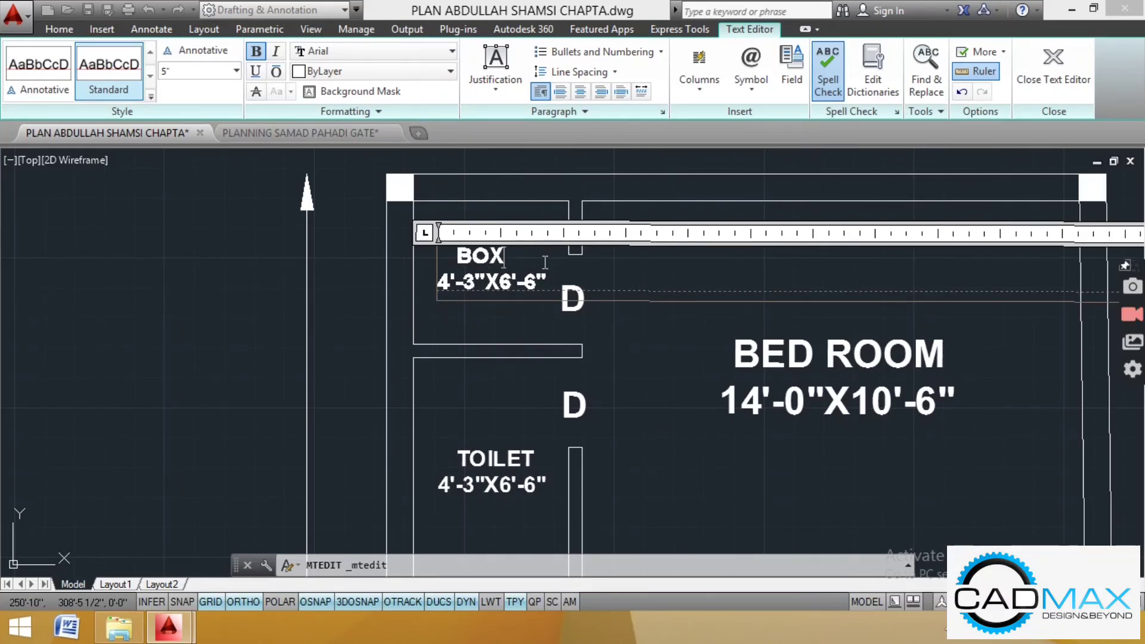
pyautogui.scroll(1, 453, 258)
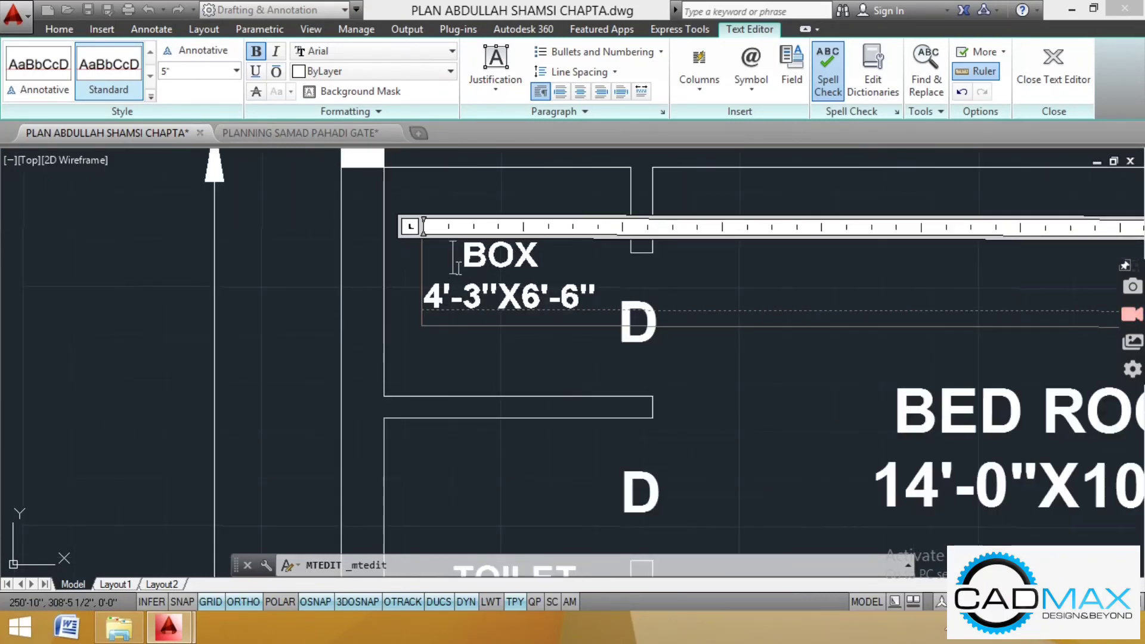
pyautogui.scroll(-1, 479, 320)
pyautogui.click(503, 329)
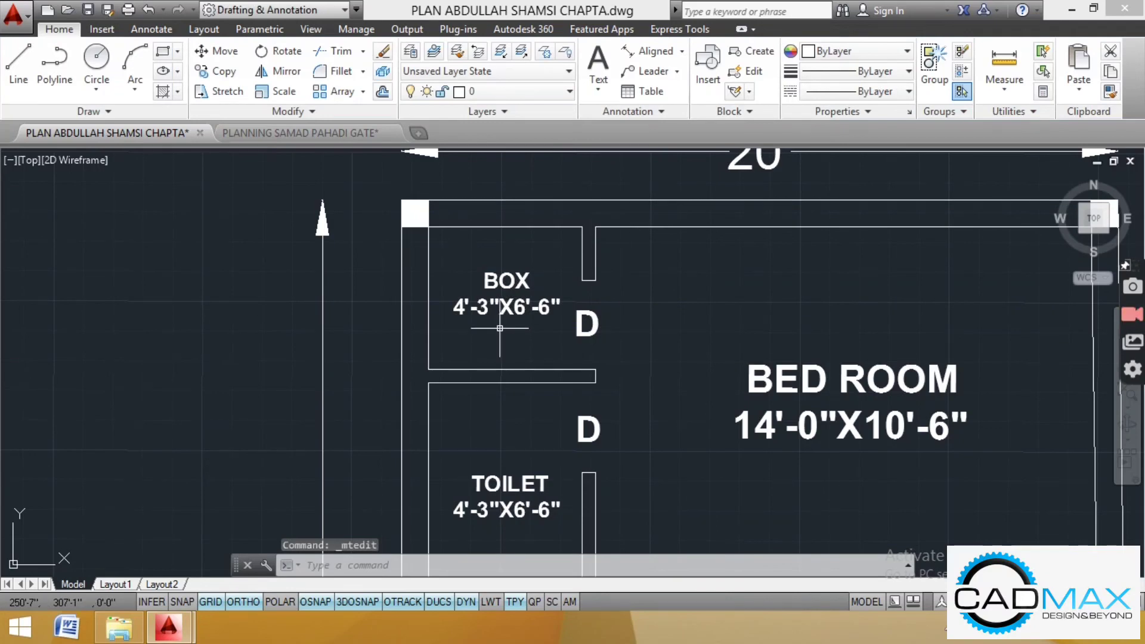
# Step: Measure the box room's inside length along the outer wall, from the corner to the cross wall
pyautogui.scroll(2, 498, 314)
pyautogui.doubleClick(489, 270)
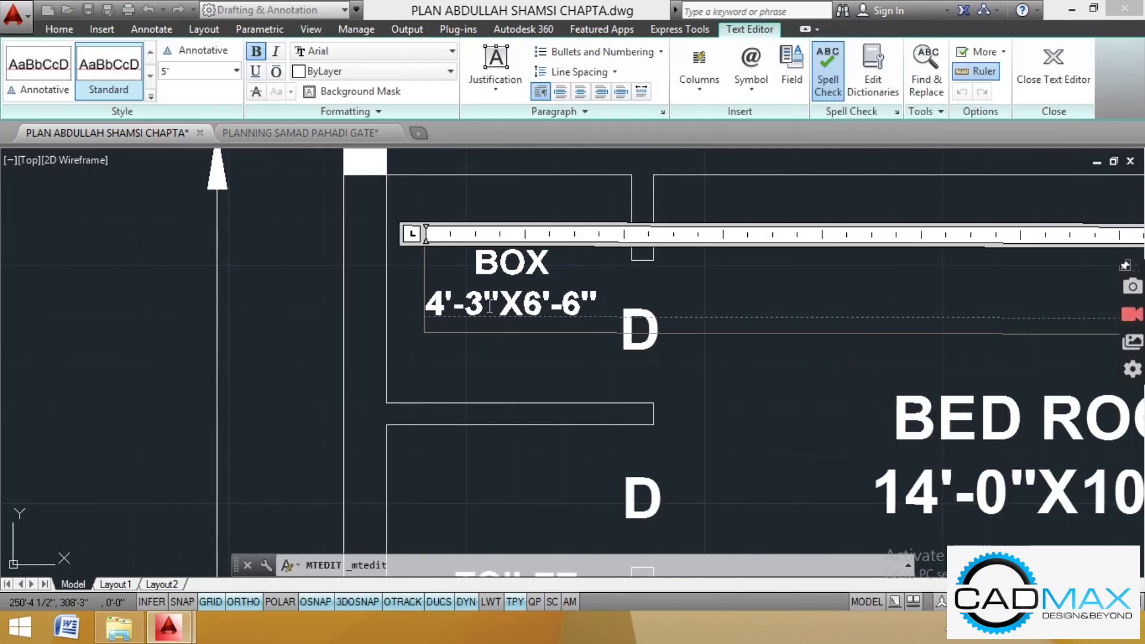
pyautogui.click(497, 340)
pyautogui.write('me')
pyautogui.press('Return')
pyautogui.click(523, 376)
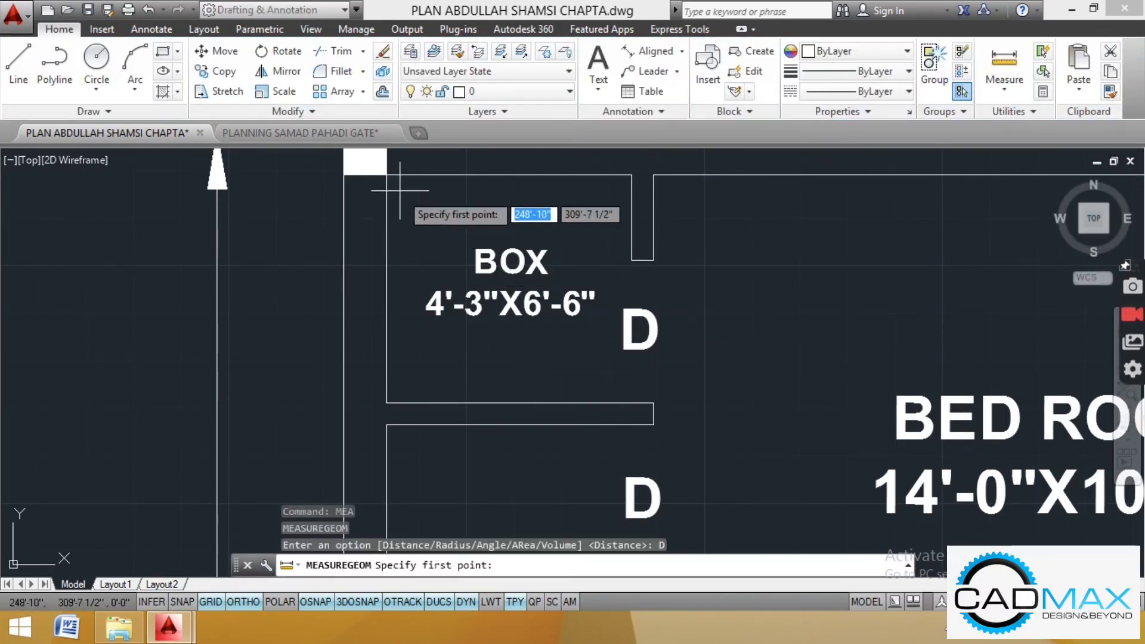
pyautogui.click(386, 174)
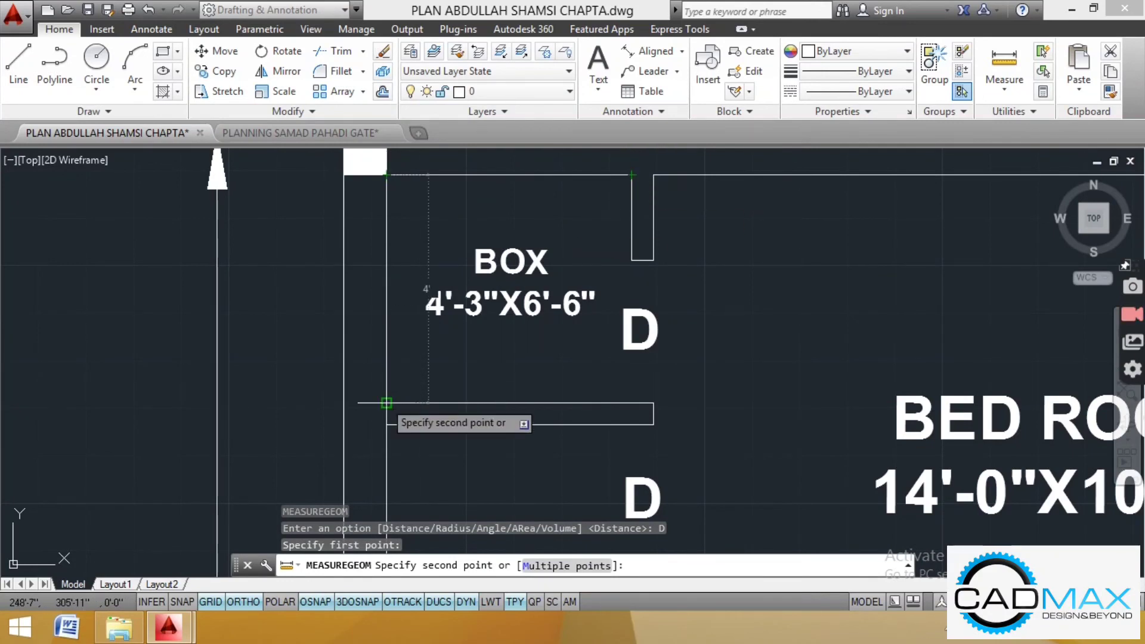
pyautogui.press('Escape')
# Step: Change the feet value of the second dimension in the BOX label's size line to 4'
pyautogui.click(529, 298)
pyautogui.doubleClick(529, 298)
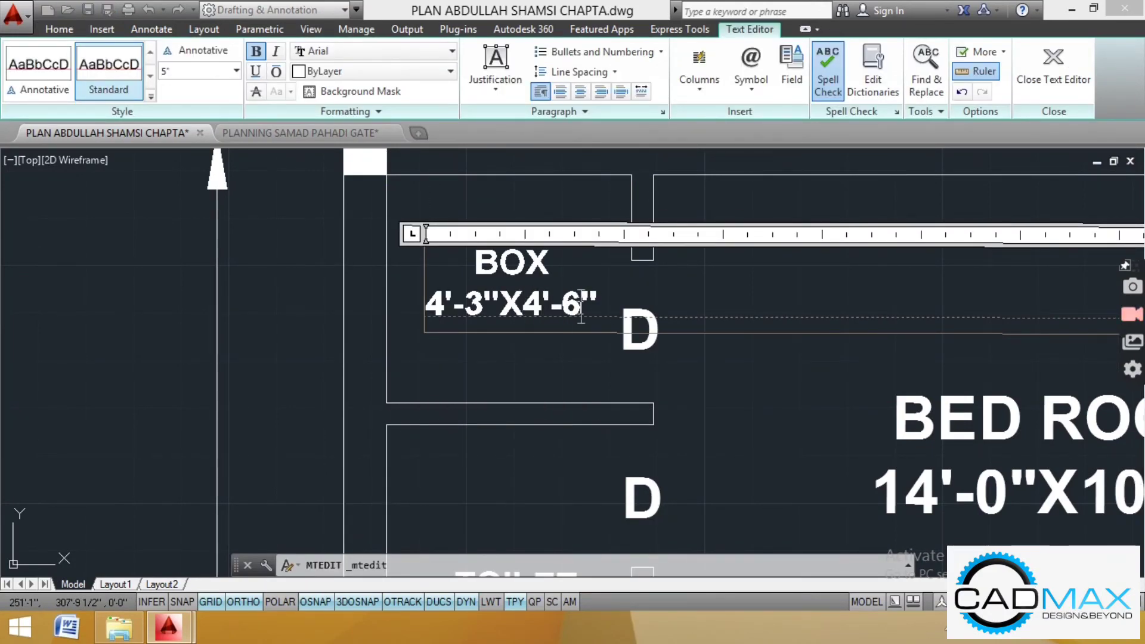
pyautogui.click(553, 378)
# Step: Check the labels and dimensions across the upper floor plan, from the bedroom down to the balcony
pyautogui.scroll(-8, 626, 245)
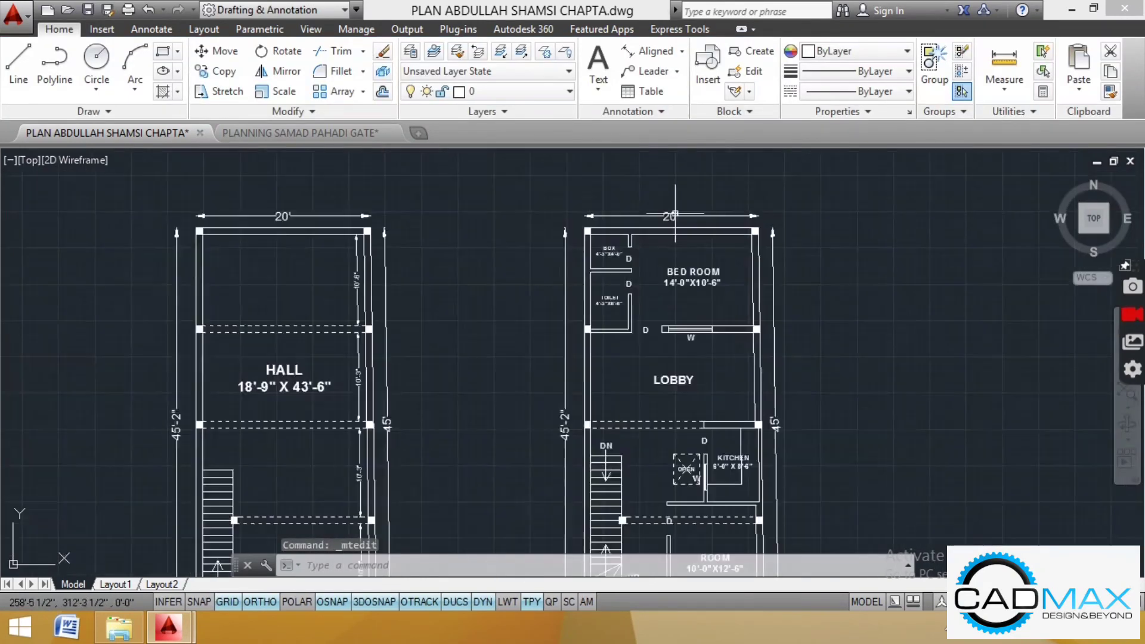
pyautogui.scroll(-2, 562, 213)
pyautogui.scroll(6, 626, 394)
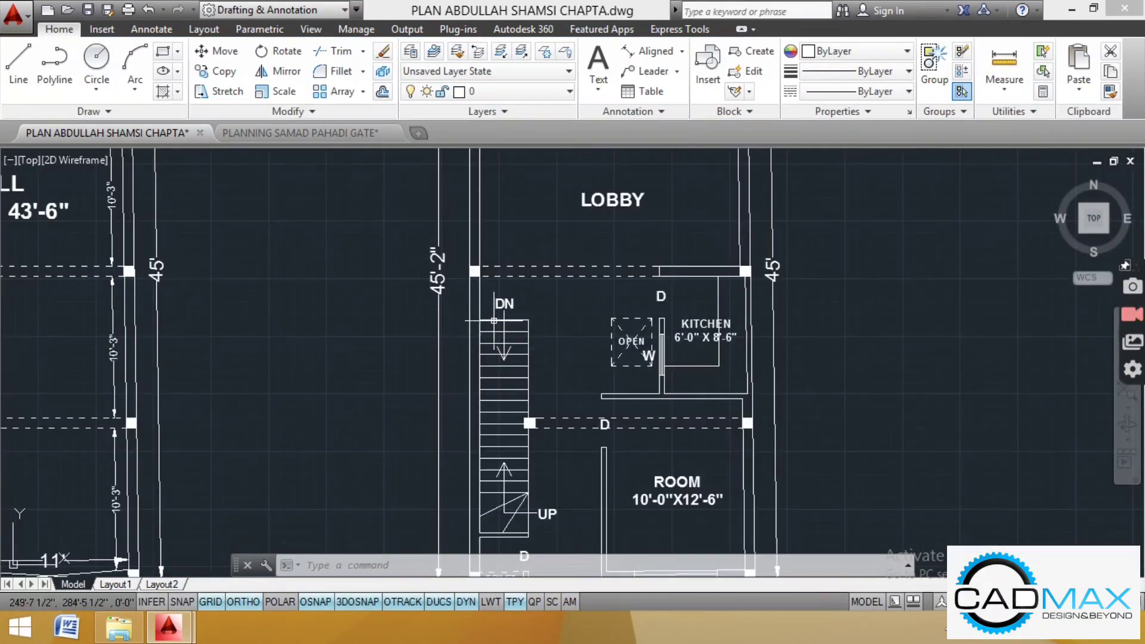
pyautogui.scroll(-4, 493, 321)
pyautogui.scroll(6, 501, 425)
pyautogui.scroll(-4, 643, 424)
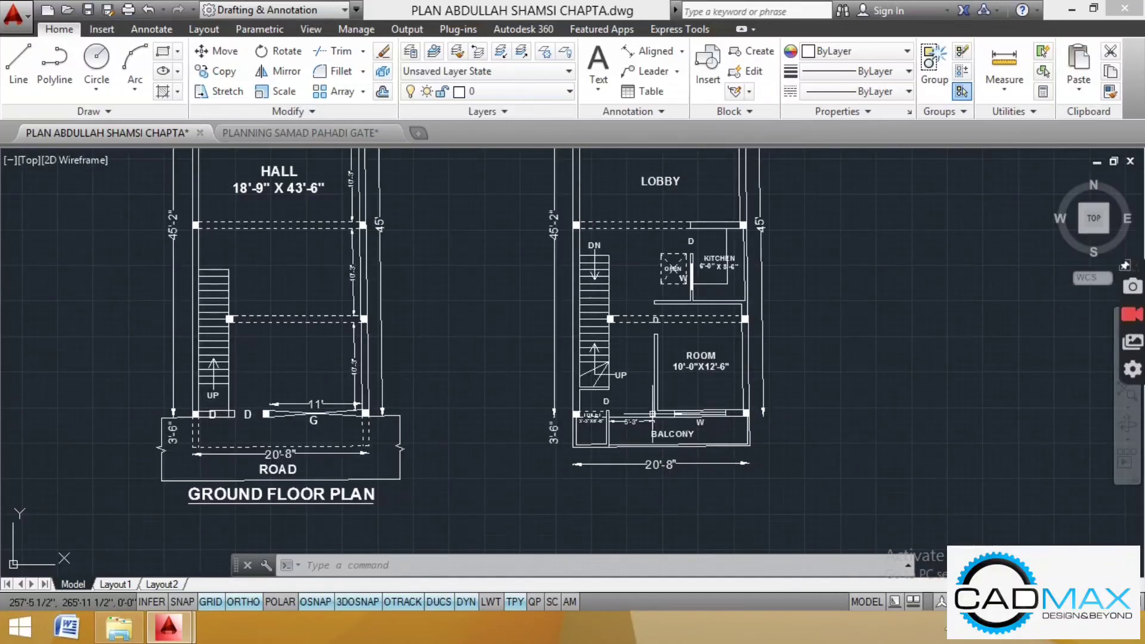
# Step: Copy the underlined FIRST FLOOR PLAN title from the spare labels to below the upper floor plan's 20'-8" dimension, with Ortho off
pyautogui.scroll(-6, 724, 402)
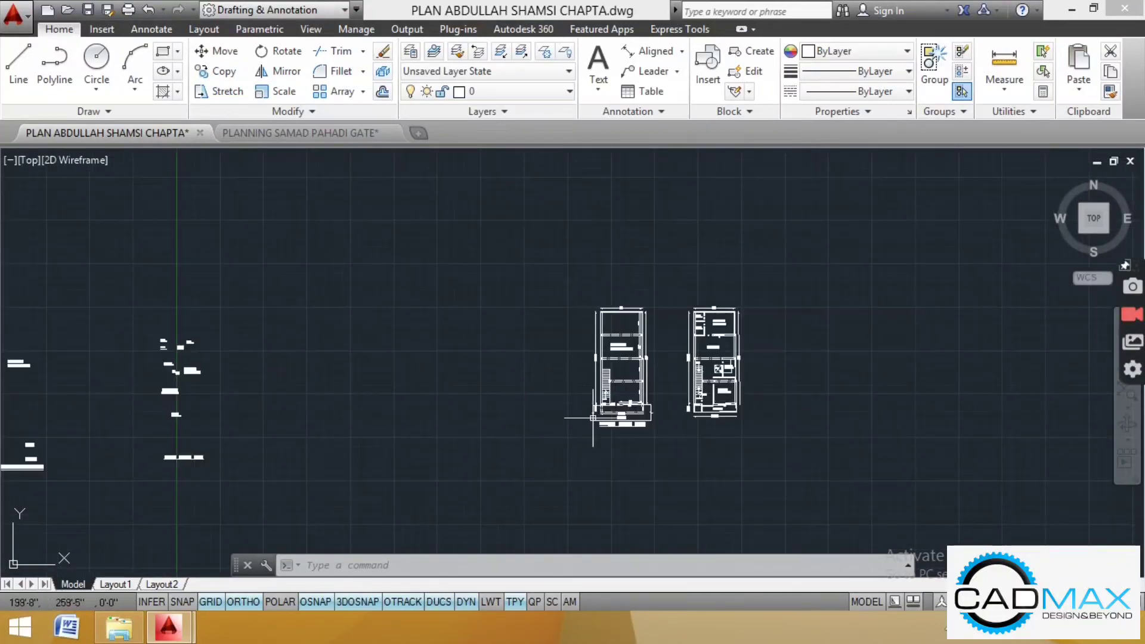
pyautogui.scroll(4, 143, 488)
pyautogui.click(285, 436)
pyautogui.click(256, 389)
pyautogui.click(232, 79)
pyautogui.click(253, 447)
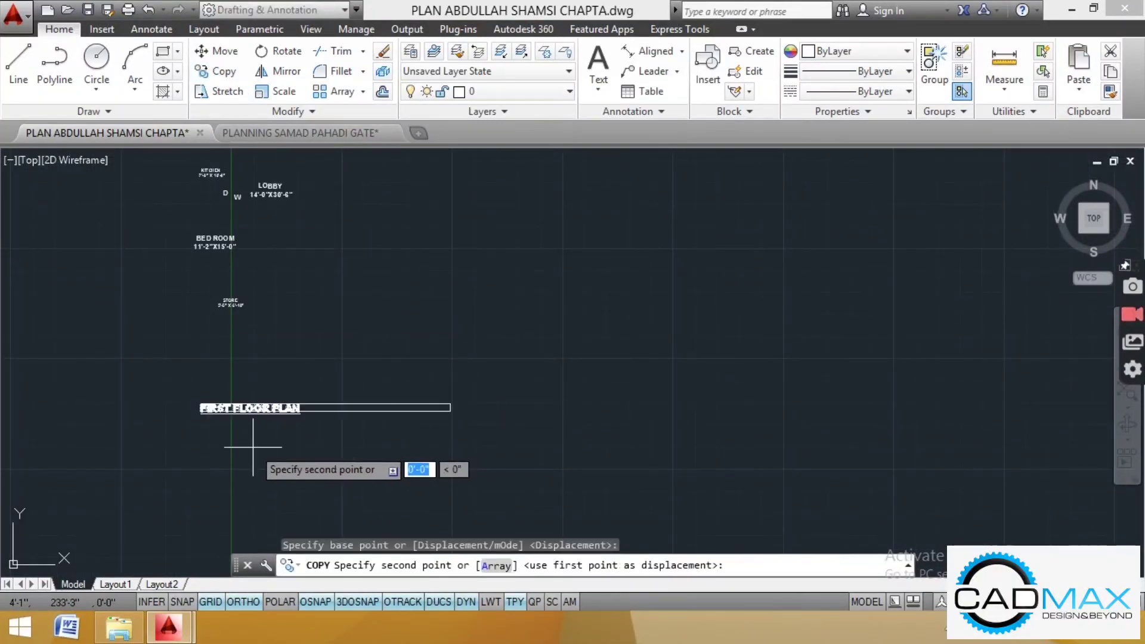
pyautogui.press('F8')
pyautogui.scroll(-5, 138, 249)
pyautogui.scroll(7, 491, 250)
pyautogui.scroll(2, 495, 367)
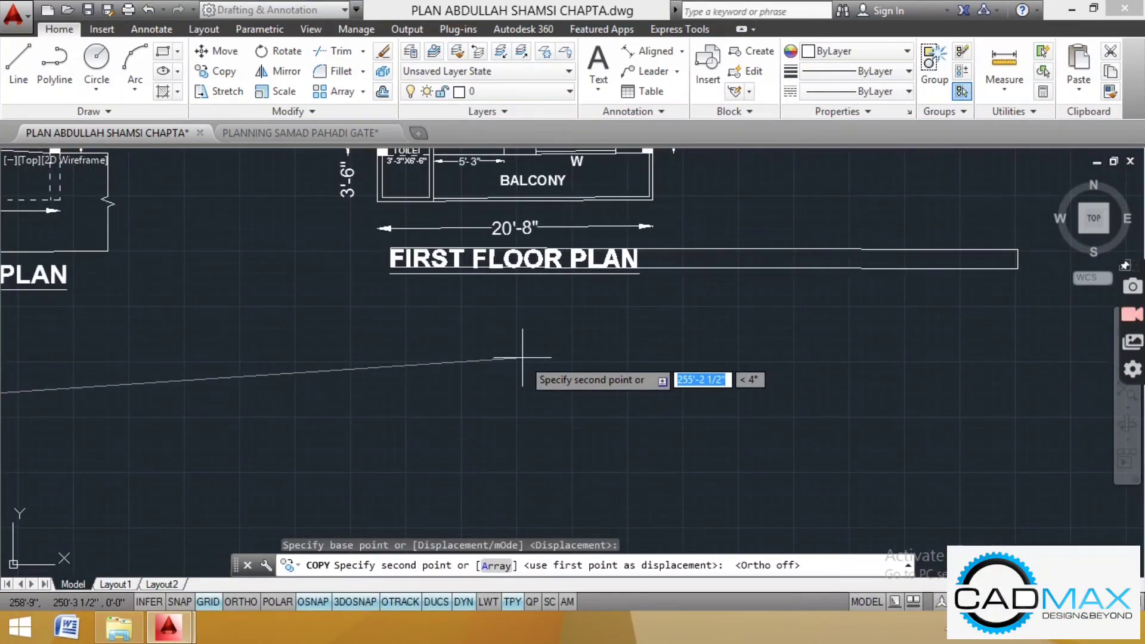
pyautogui.click(581, 381)
pyautogui.scroll(-10, 575, 358)
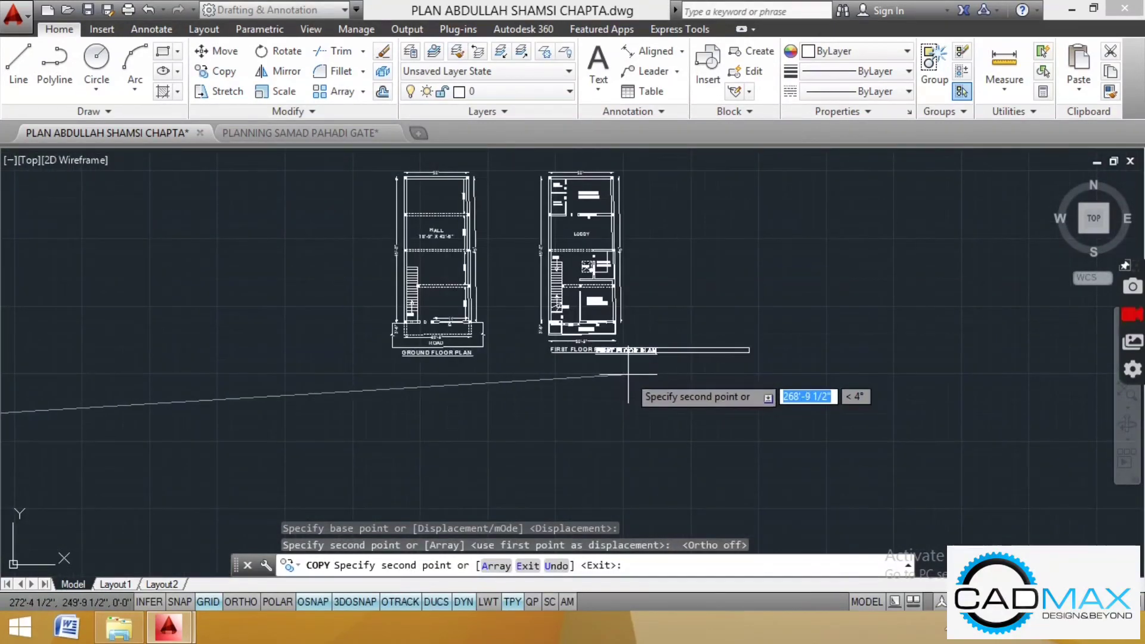
pyautogui.press('Escape')
# Step: Review the ground floor and first floor plans side by side, checking their titles, room labels and dimensions
pyautogui.scroll(4, 538, 239)
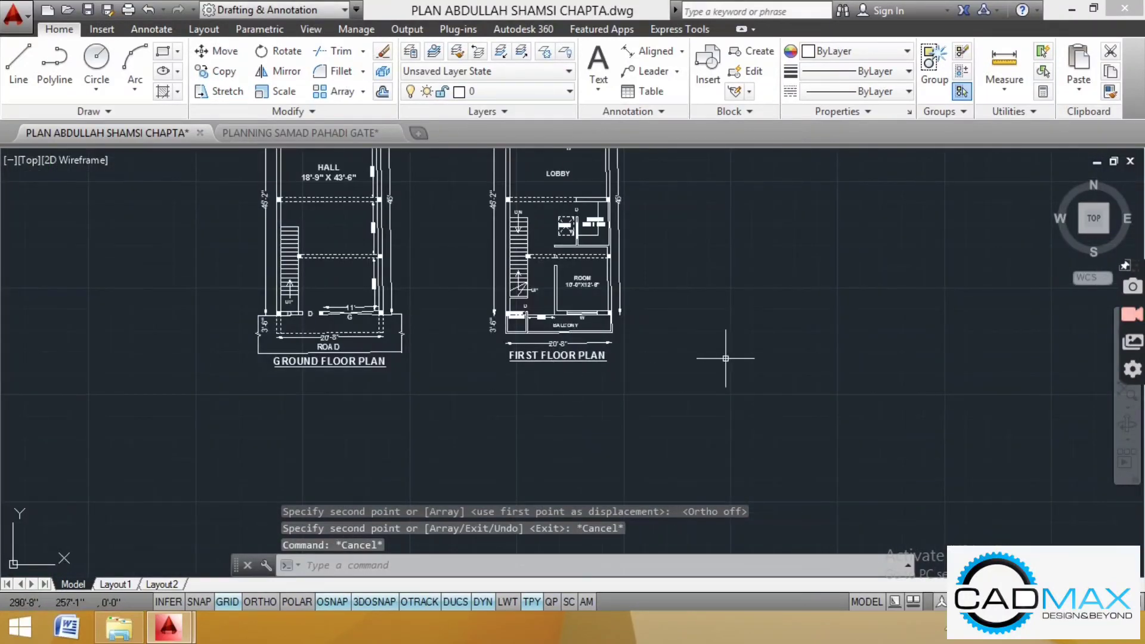
pyautogui.scroll(-2, 477, 251)
pyautogui.scroll(4, 471, 348)
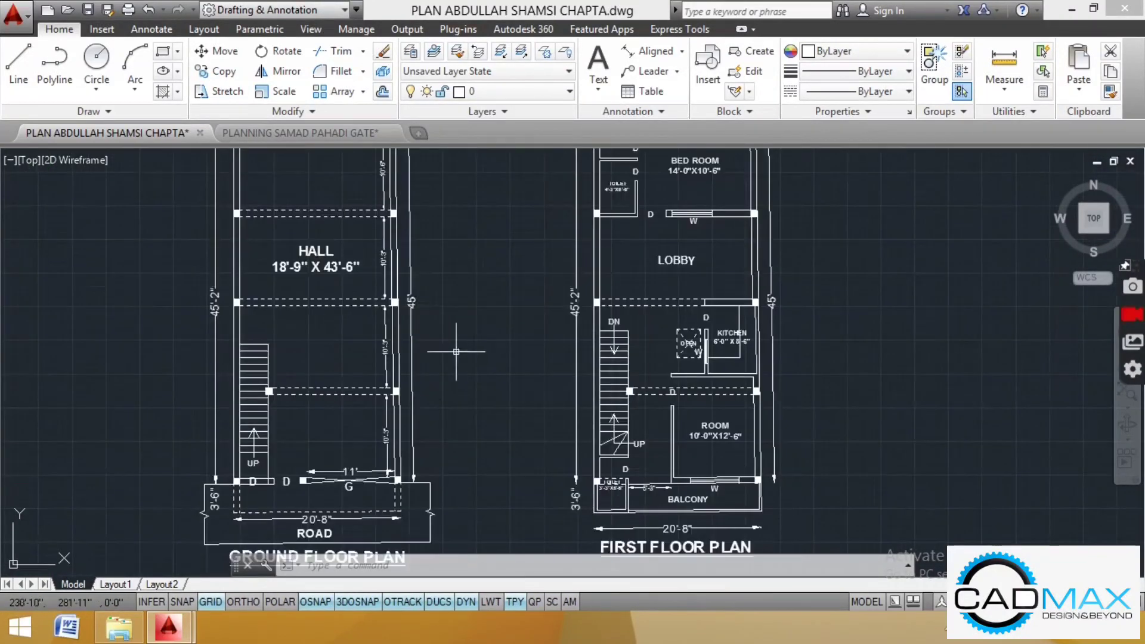
pyautogui.scroll(-2, 474, 366)
pyautogui.scroll(4, 369, 434)
pyautogui.scroll(-2, 382, 448)
pyautogui.scroll(-3, 385, 444)
pyautogui.scroll(2, 417, 420)
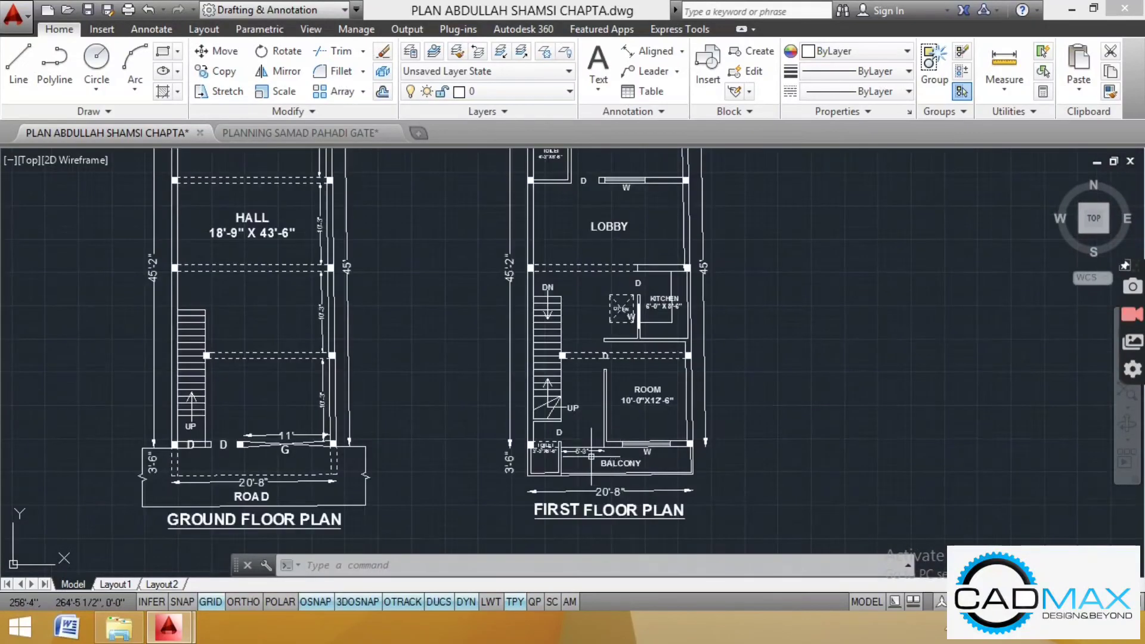
pyautogui.scroll(-3, 453, 406)
pyautogui.scroll(1, 477, 396)
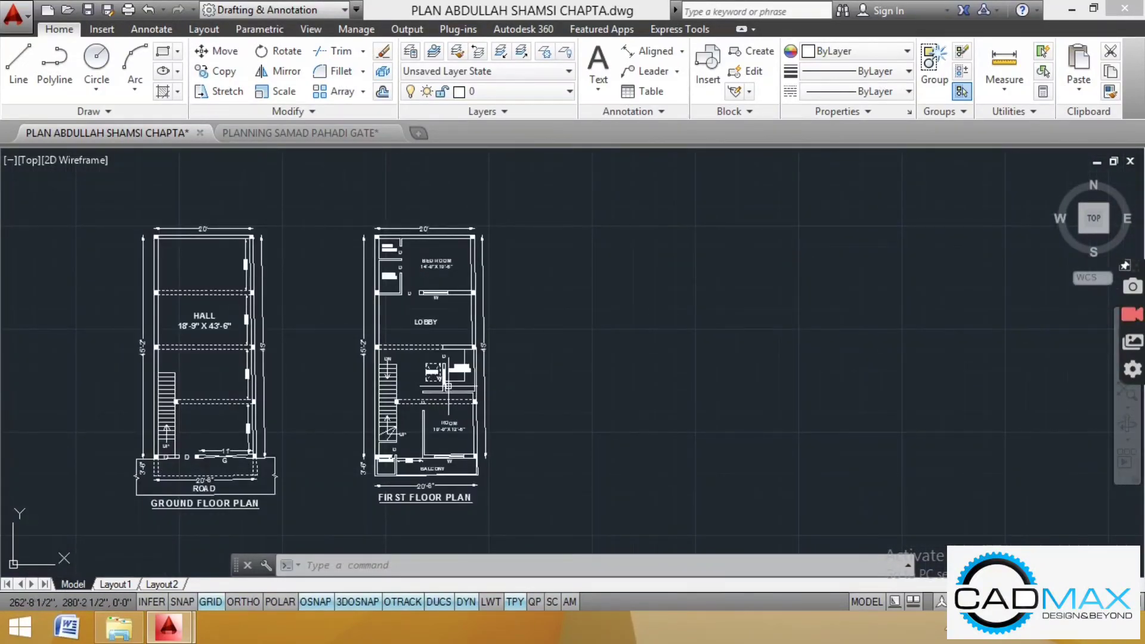